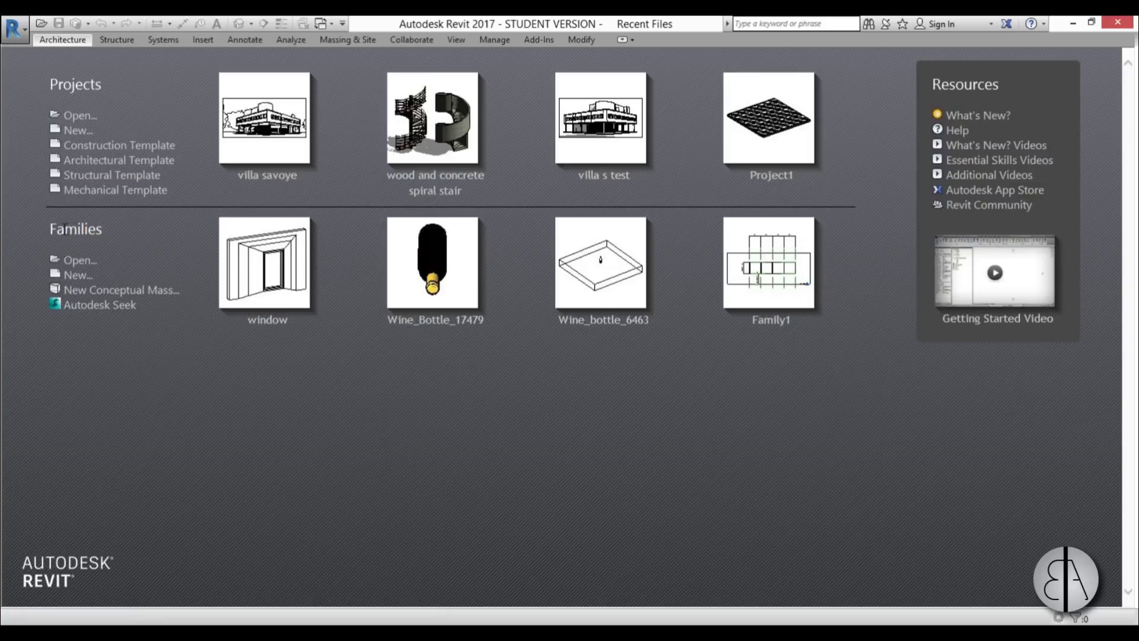
- Create a new family from the Metric Window template
click(78, 274)
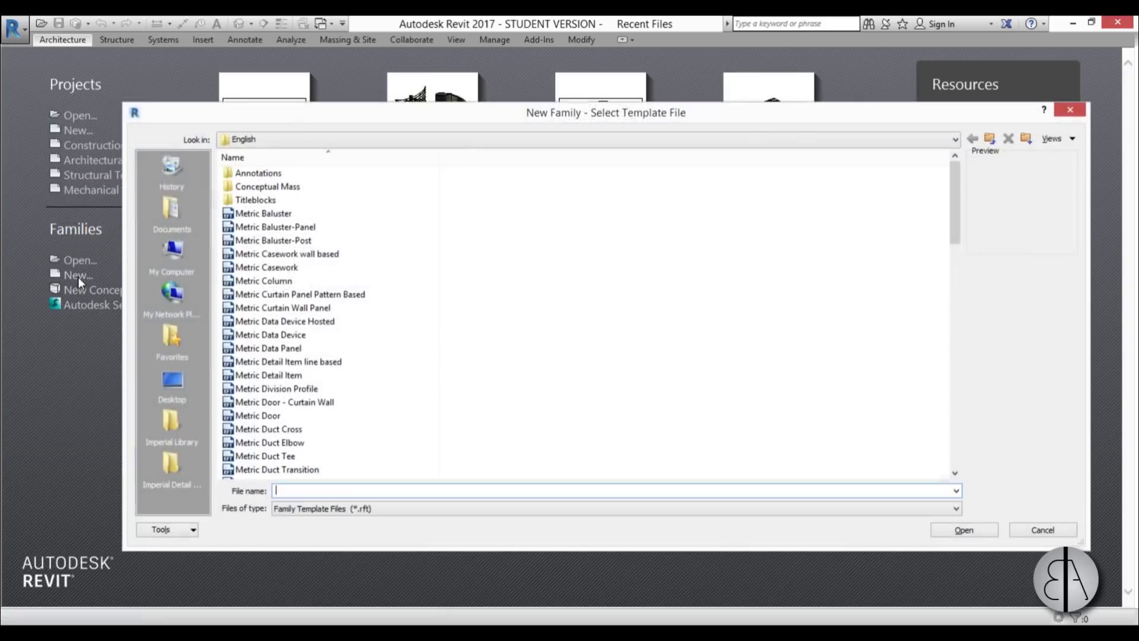
click(396, 348)
scroll(325, 351, down, 12)
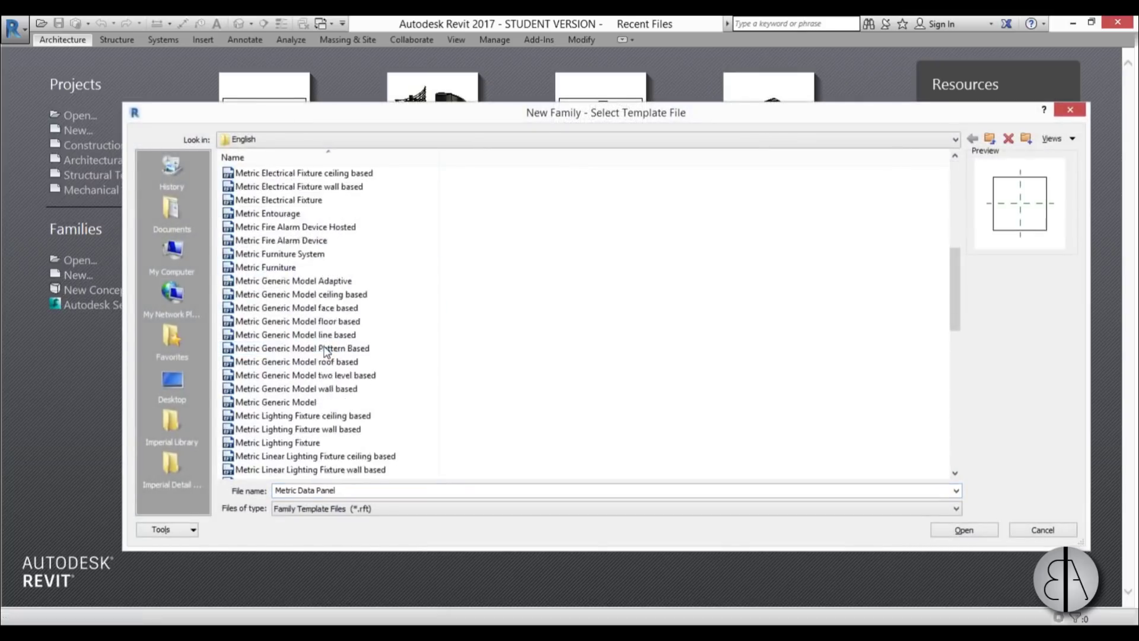
scroll(323, 353, down, 10)
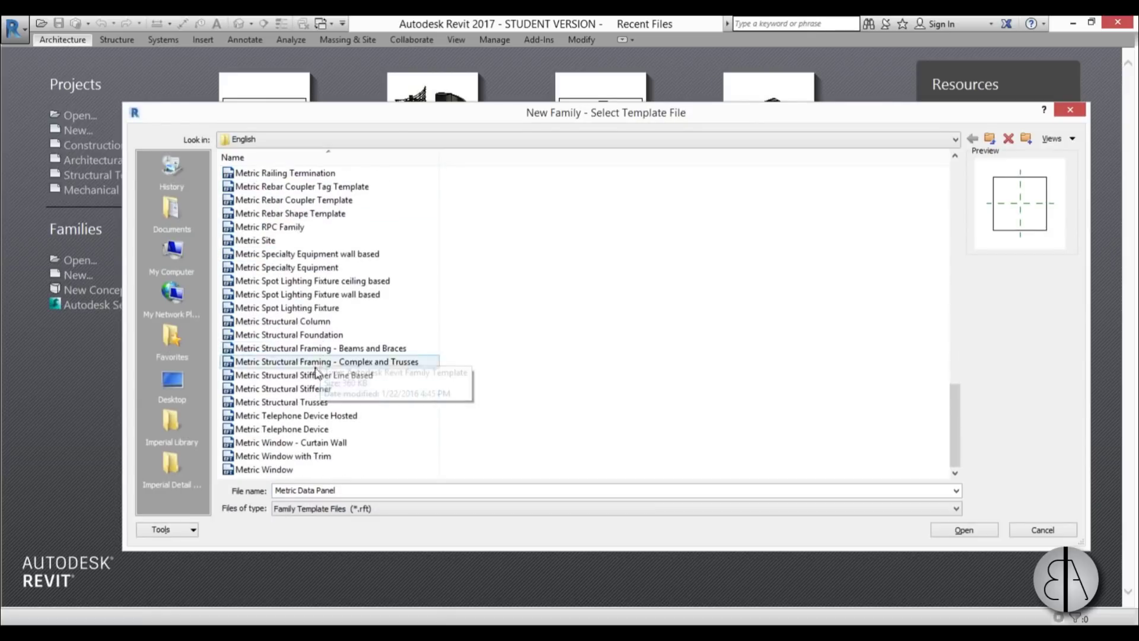
double_click(264, 469)
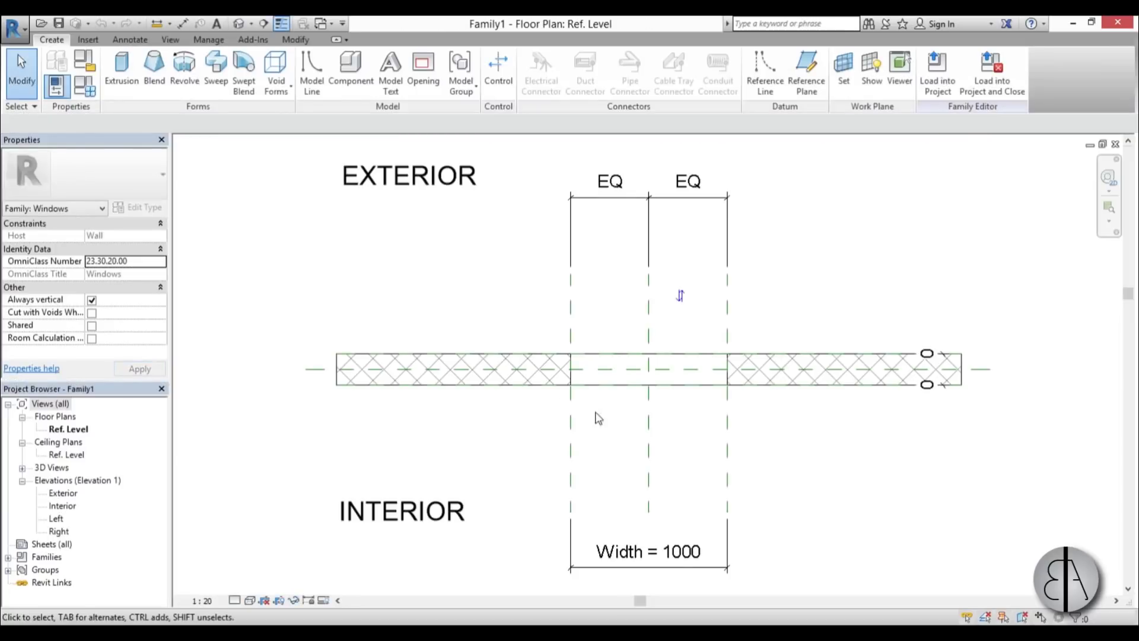
- Draw two horizontal reference planes on the interior side, about 300 mm from the wall's centre plane and about 240 mm farther inward
middle_drag(596, 418, 542, 422)
scroll(584, 460, down, 2)
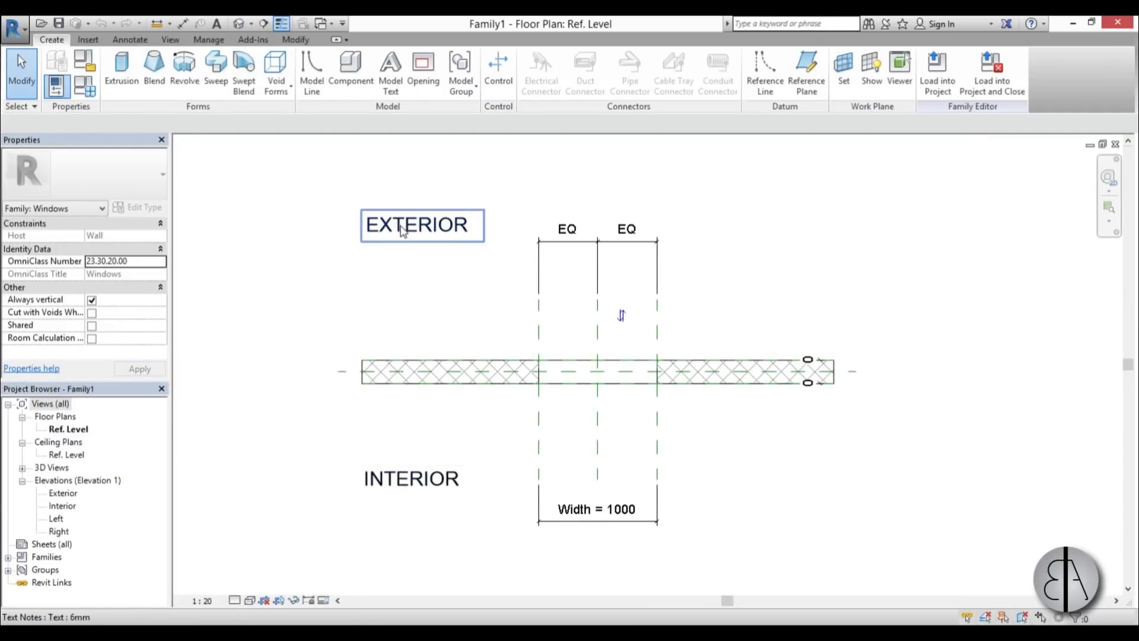
middle_drag(444, 383, 422, 367)
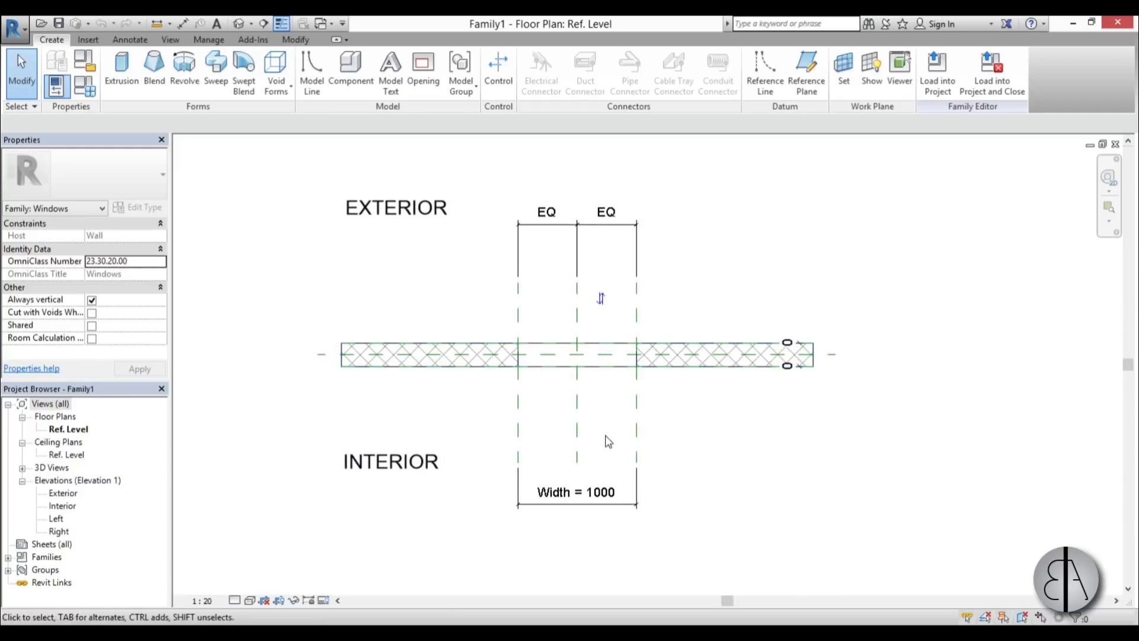
scroll(585, 386, up, 2)
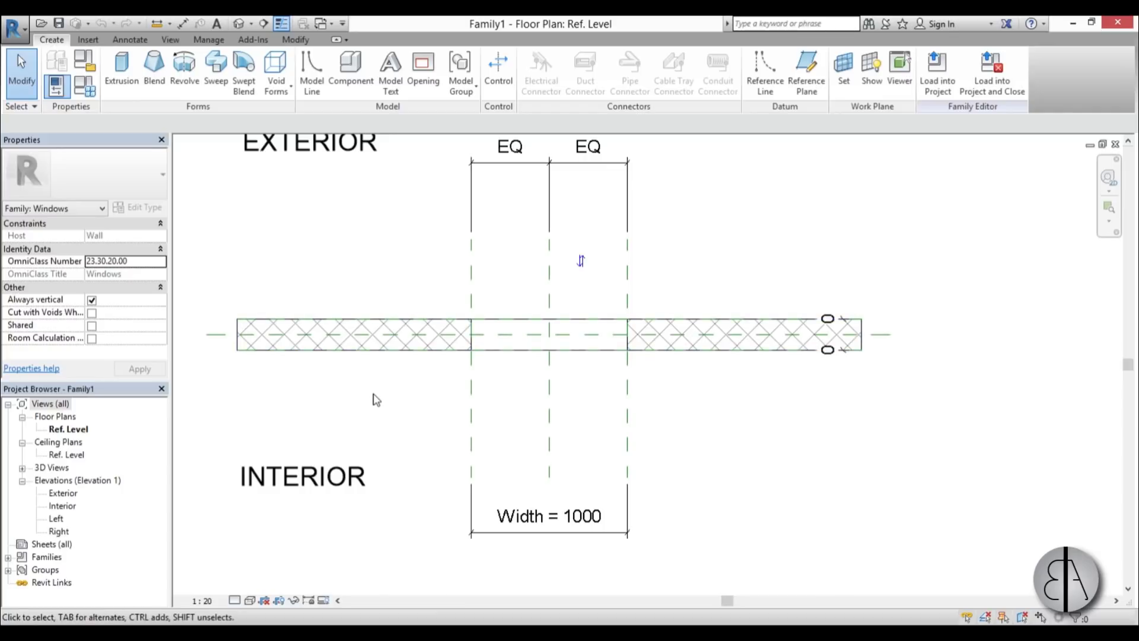
key(r)
key(p)
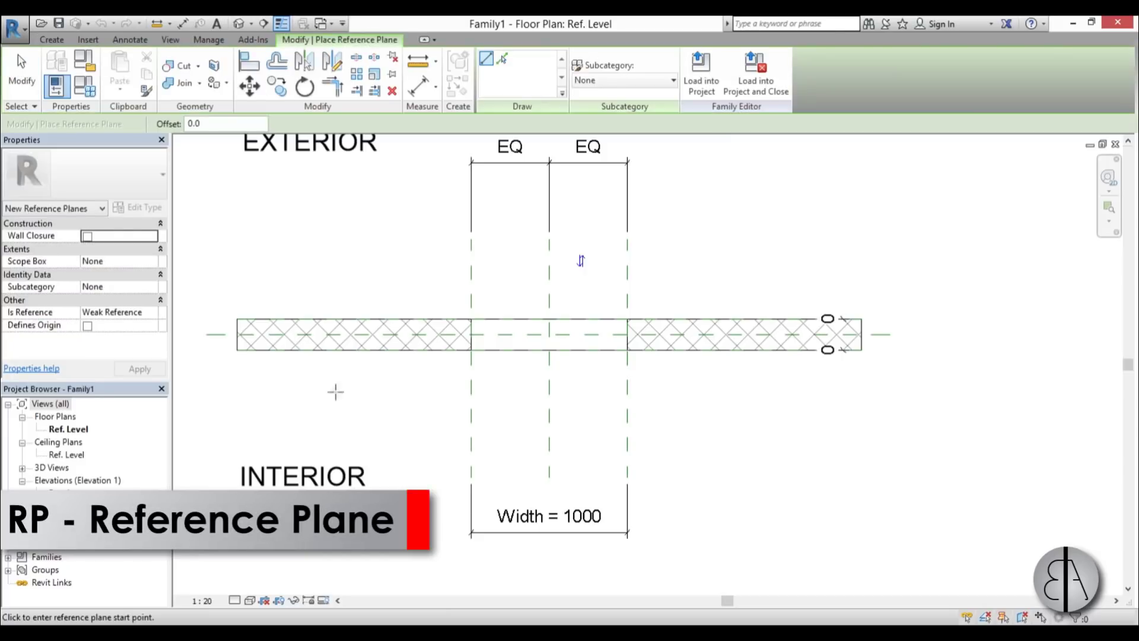
click(205, 381)
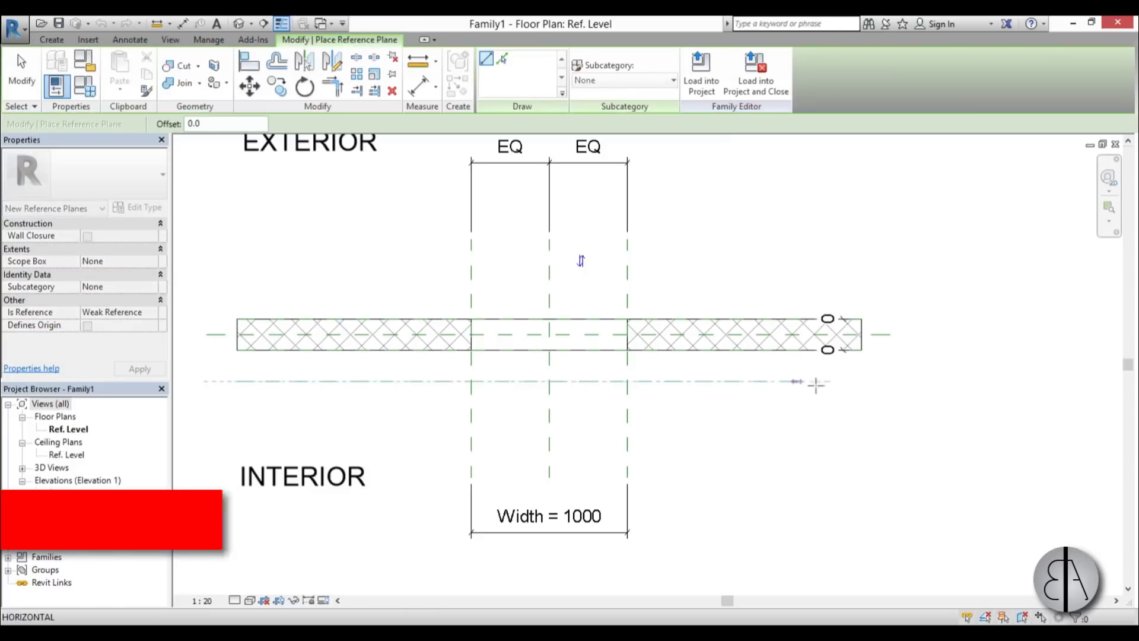
click(868, 381)
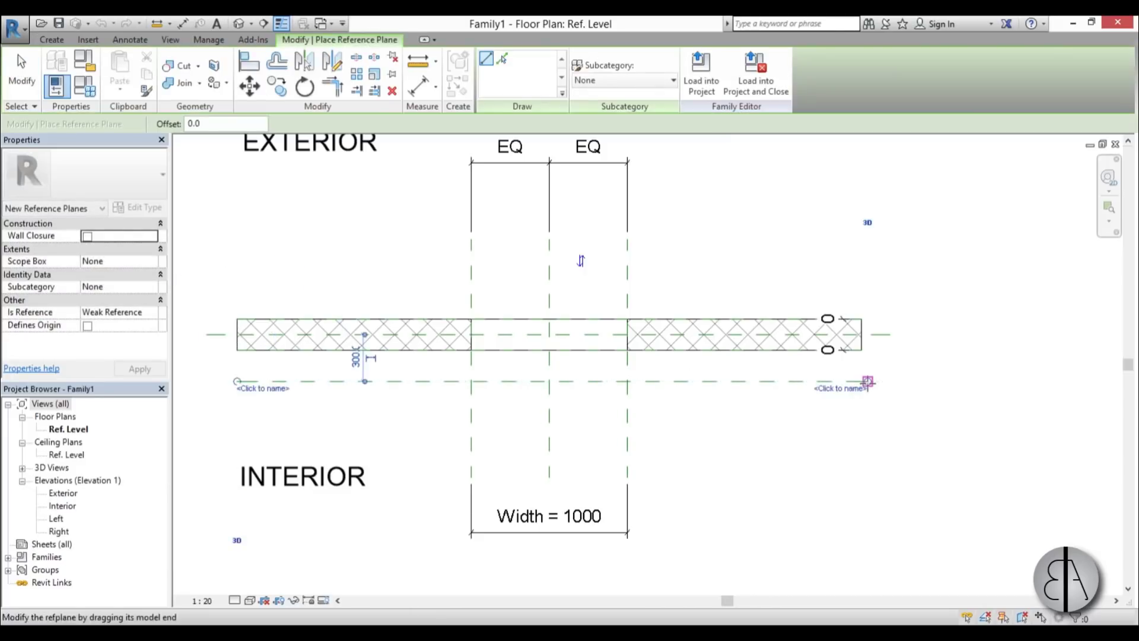
click(234, 418)
click(876, 418)
key(Escape)
key(Escape)
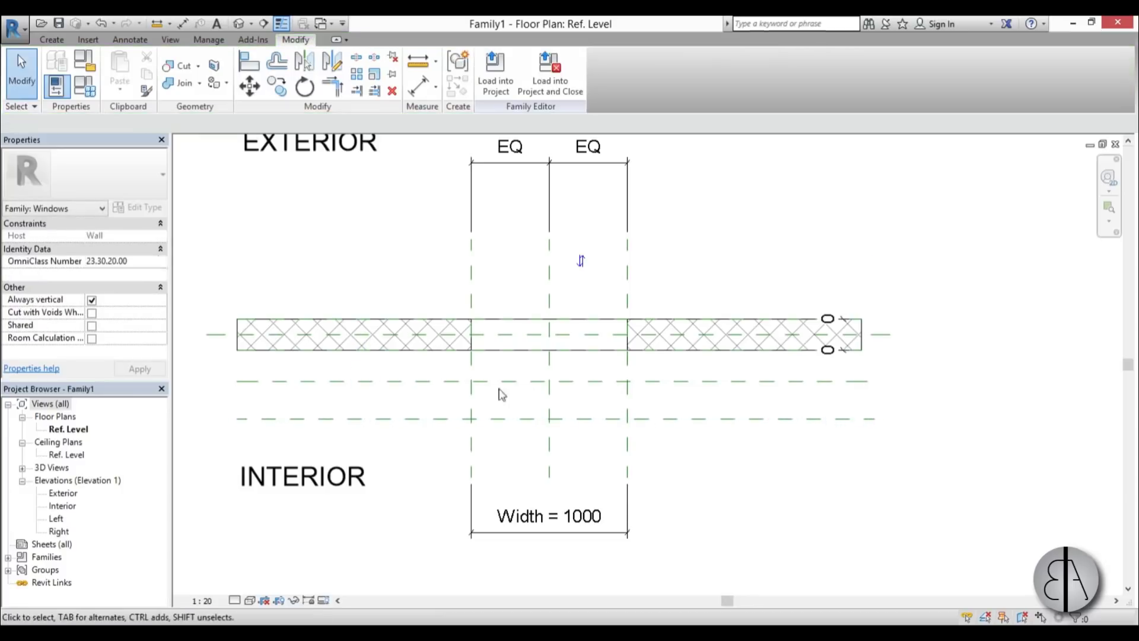
- Set the nearer reference plane's distance from the wall's interior face to 200 mm
click(352, 381)
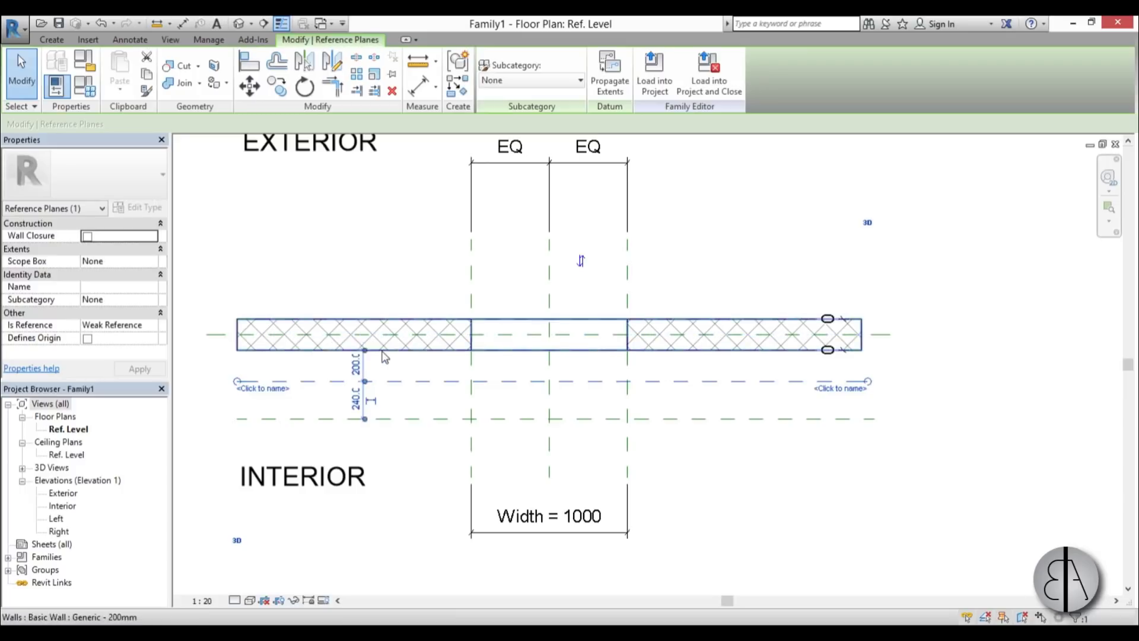
click(364, 350)
click(356, 359)
text(200)
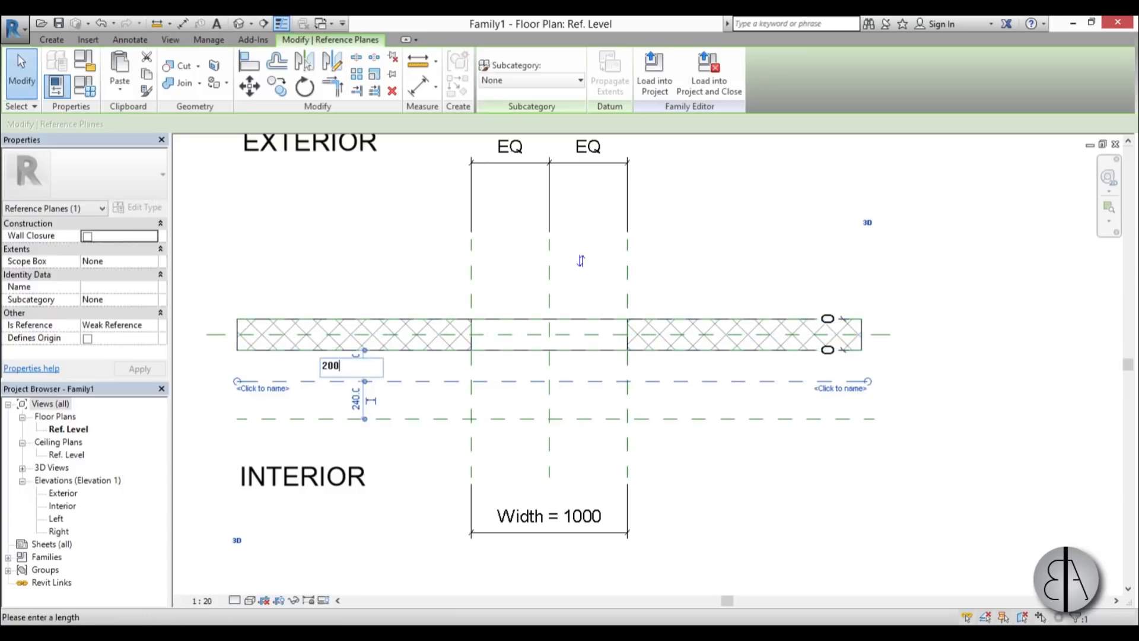
key(Return)
- Measure the outer reference plane from the nearer one and set their spacing to 200 mm
click(380, 419)
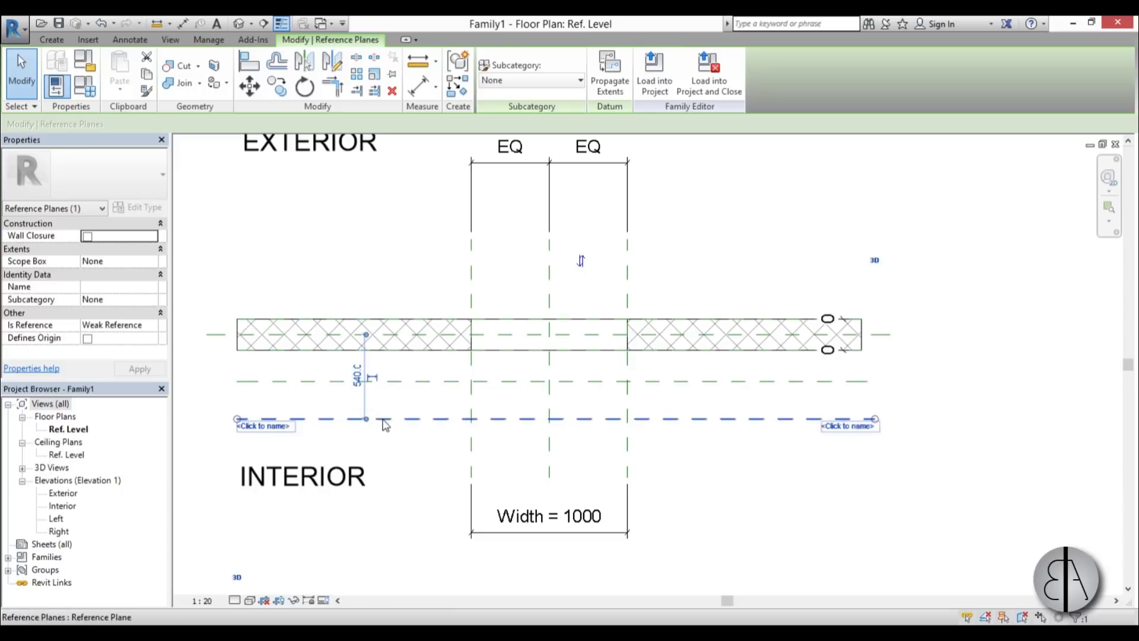
drag(366, 335, 366, 381)
click(358, 398)
text(200)
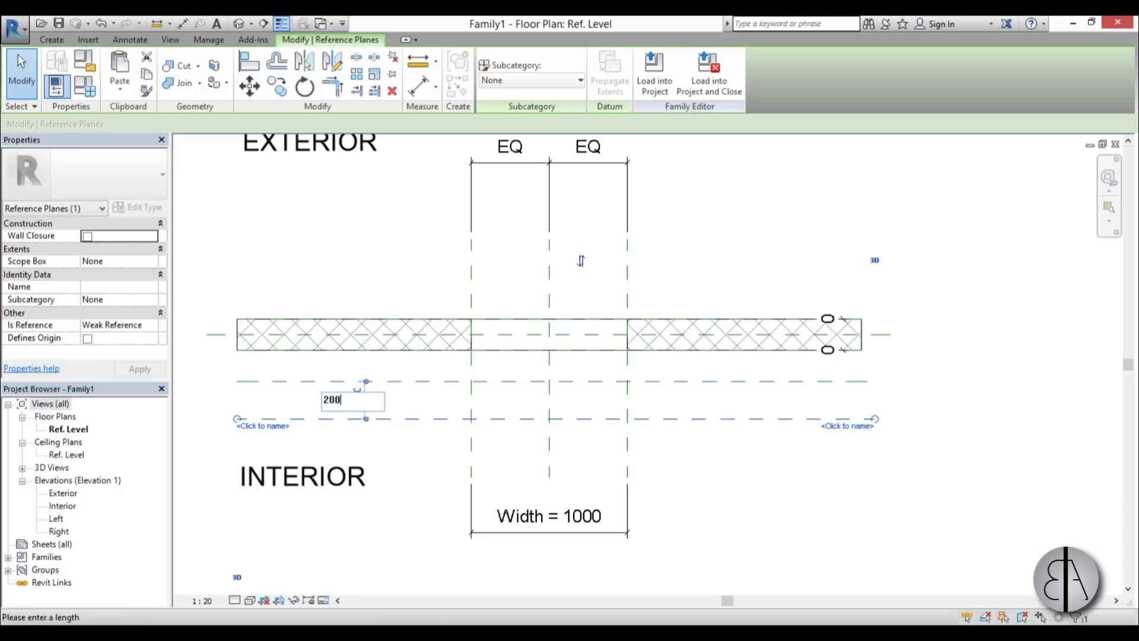
key(Return)
middle_drag(388, 393, 391, 395)
scroll(415, 386, up, 2)
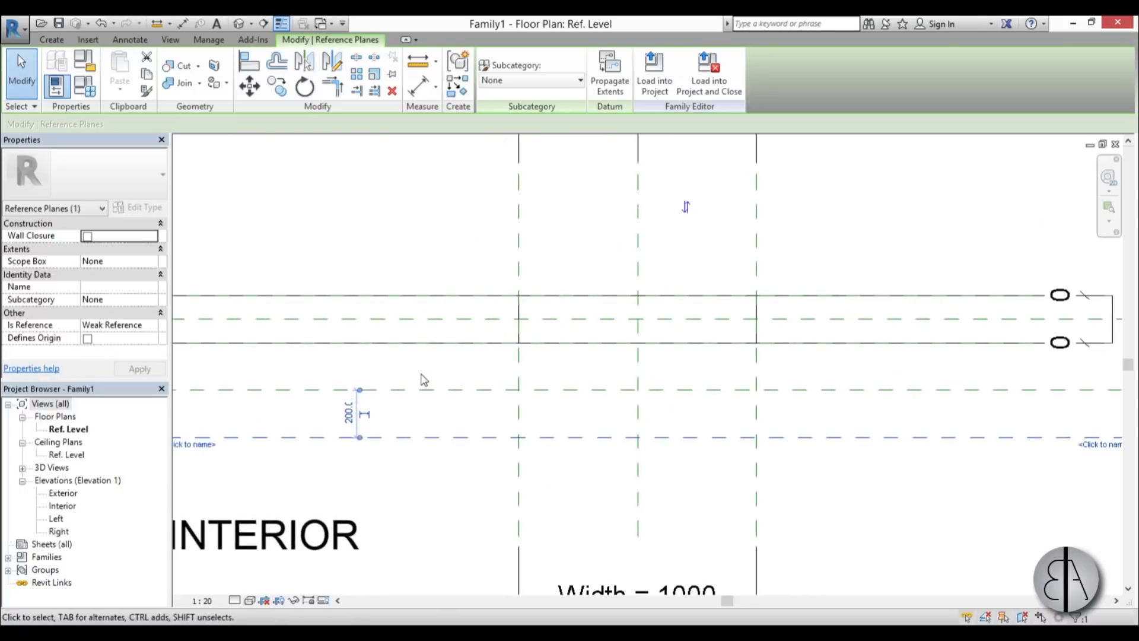
click(447, 353)
- Open the Exterior elevation view and show the whole wall with its window opening
scroll(451, 374, down, 3)
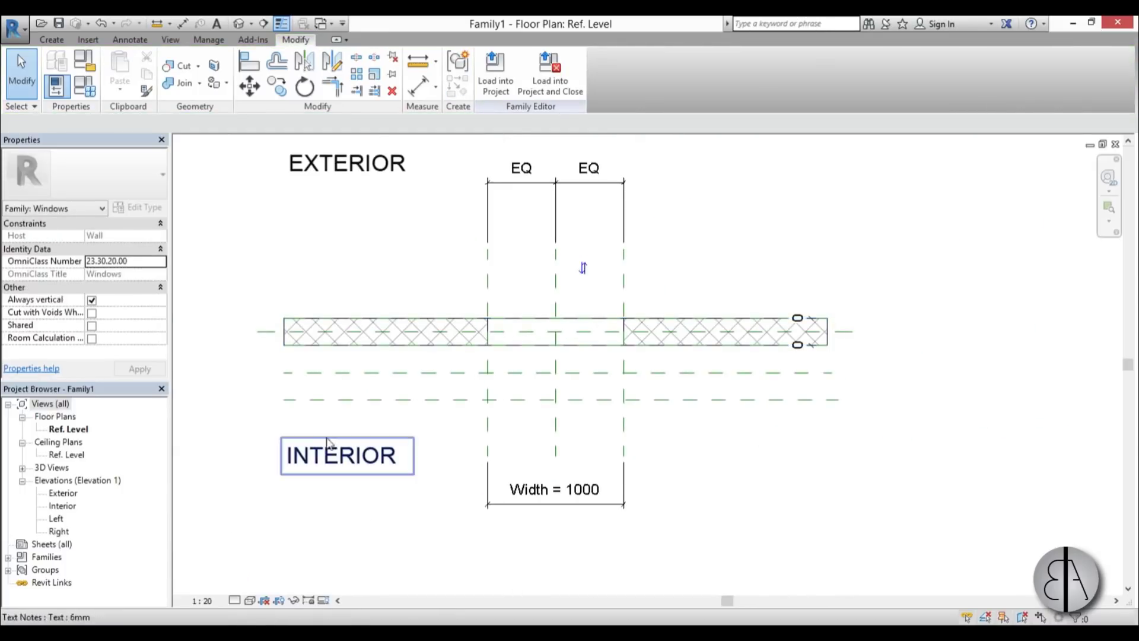
double_click(63, 496)
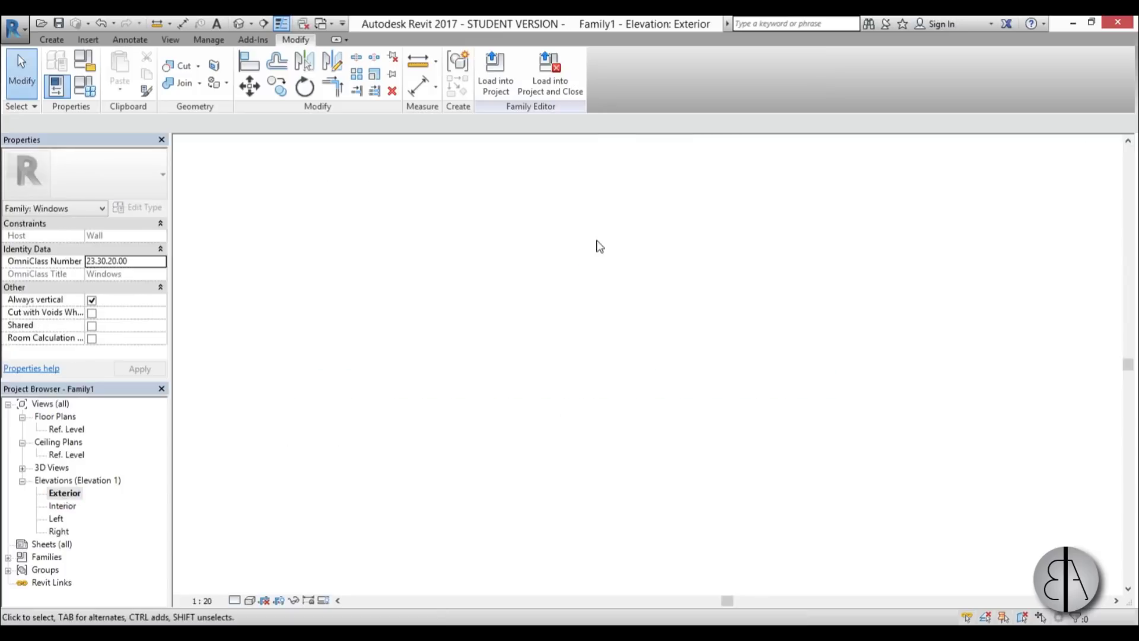
scroll(580, 433, down, 2)
scroll(523, 399, up, 1)
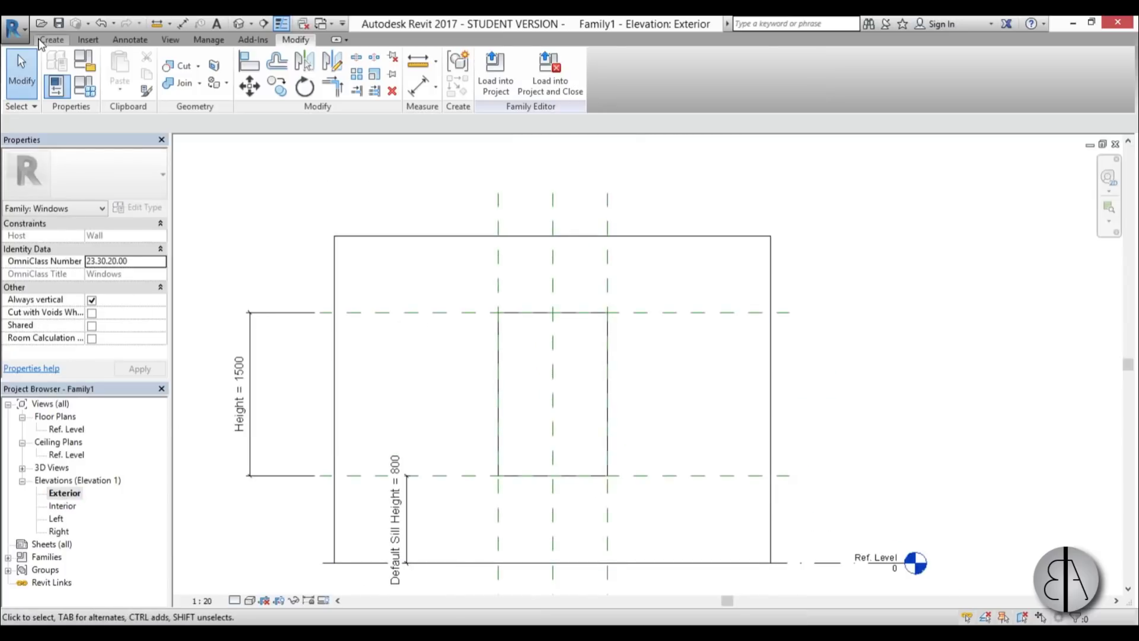
- Set the Default Sill Height parameter to 0 in the family types
click(84, 89)
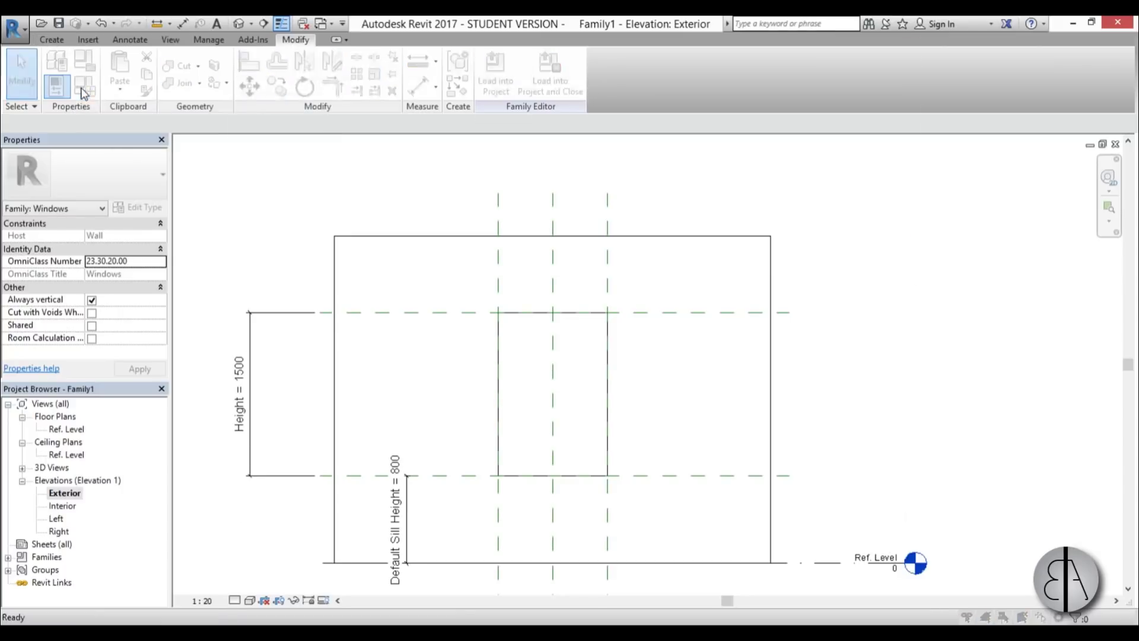
drag(472, 41, 320, 50)
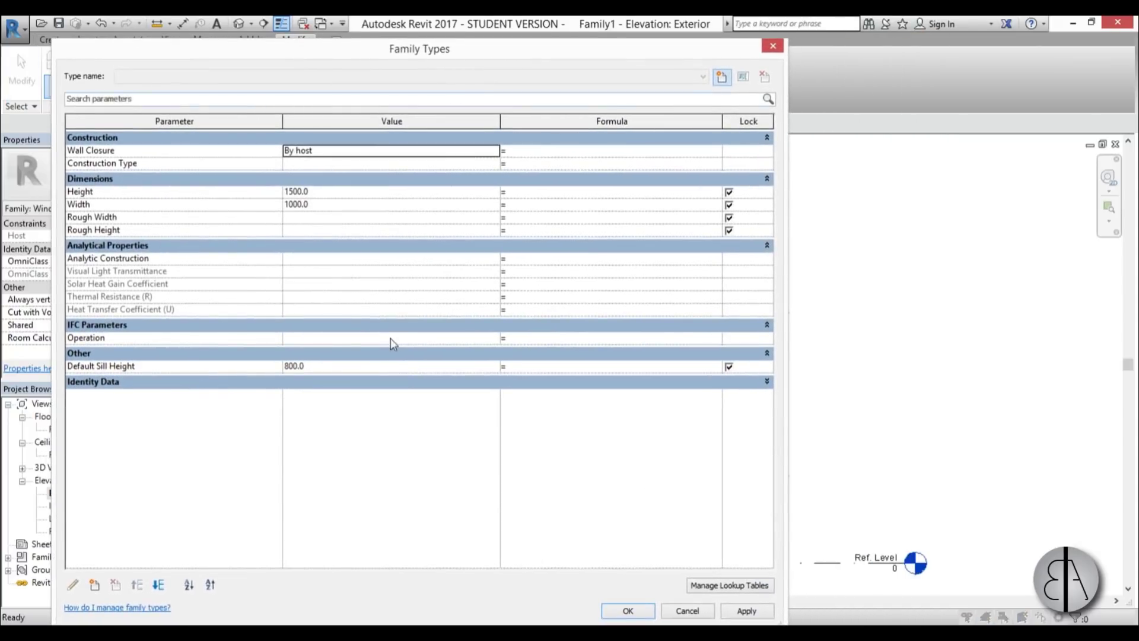
click(326, 365)
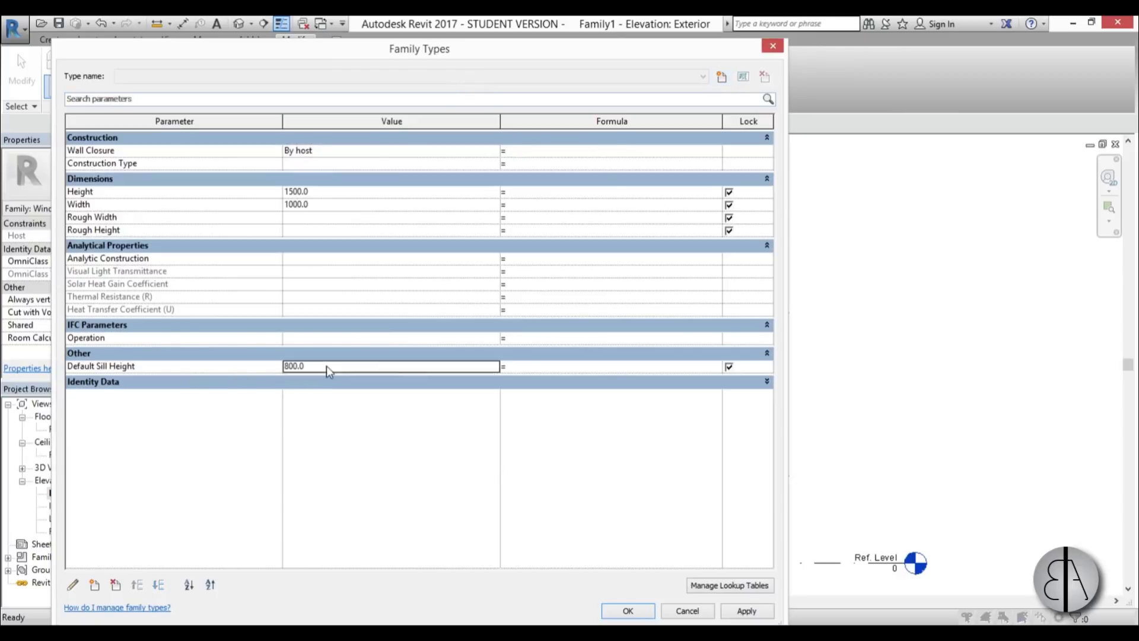
text(30)
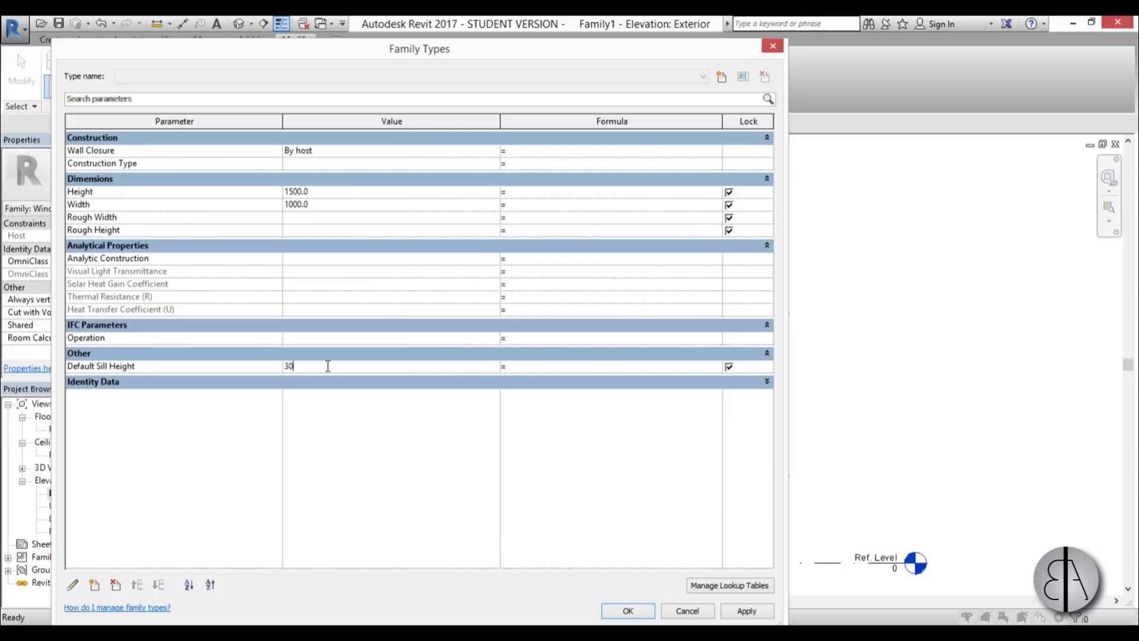
key(Tab)
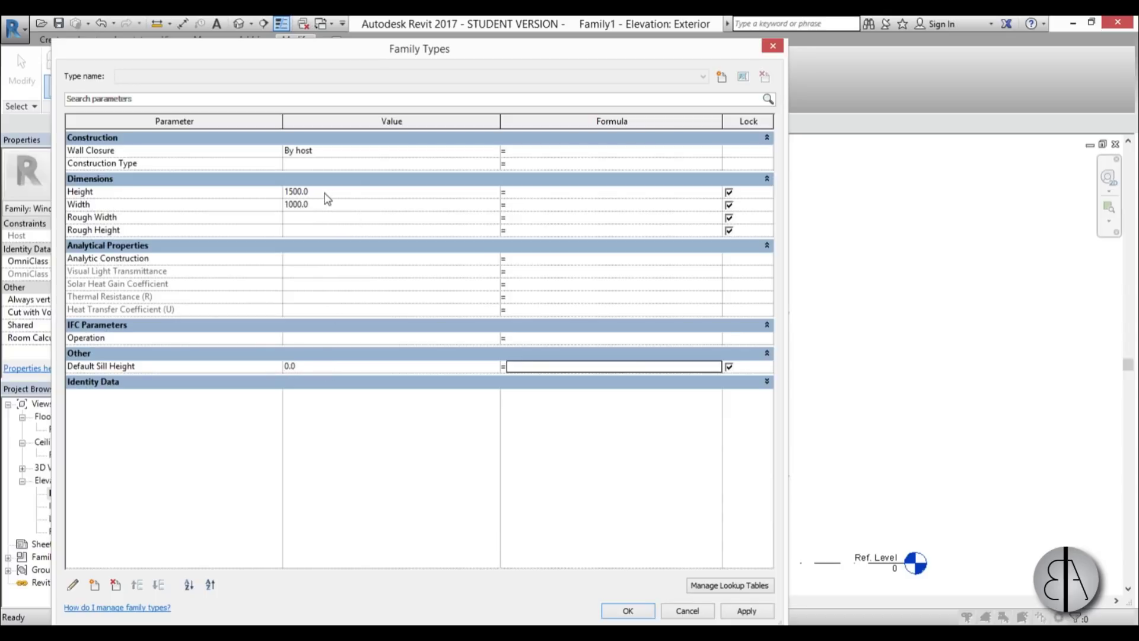
- Set the window's Height to 2800 and Width to 3000 and apply the family type values
click(325, 193)
text(3)
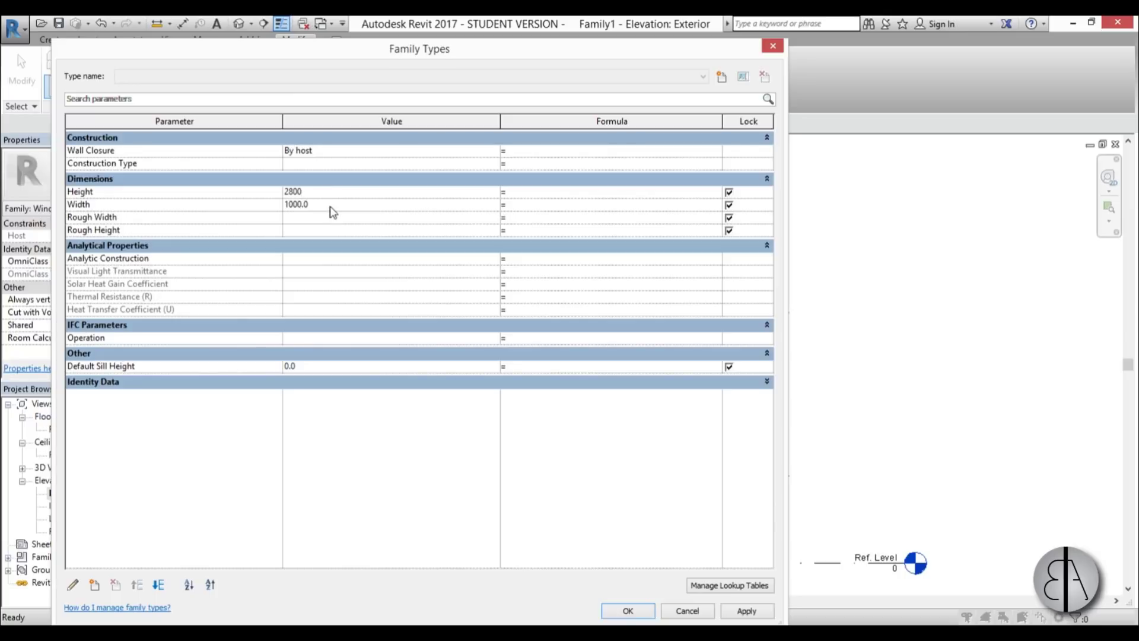
click(331, 205)
text(30)
click(742, 609)
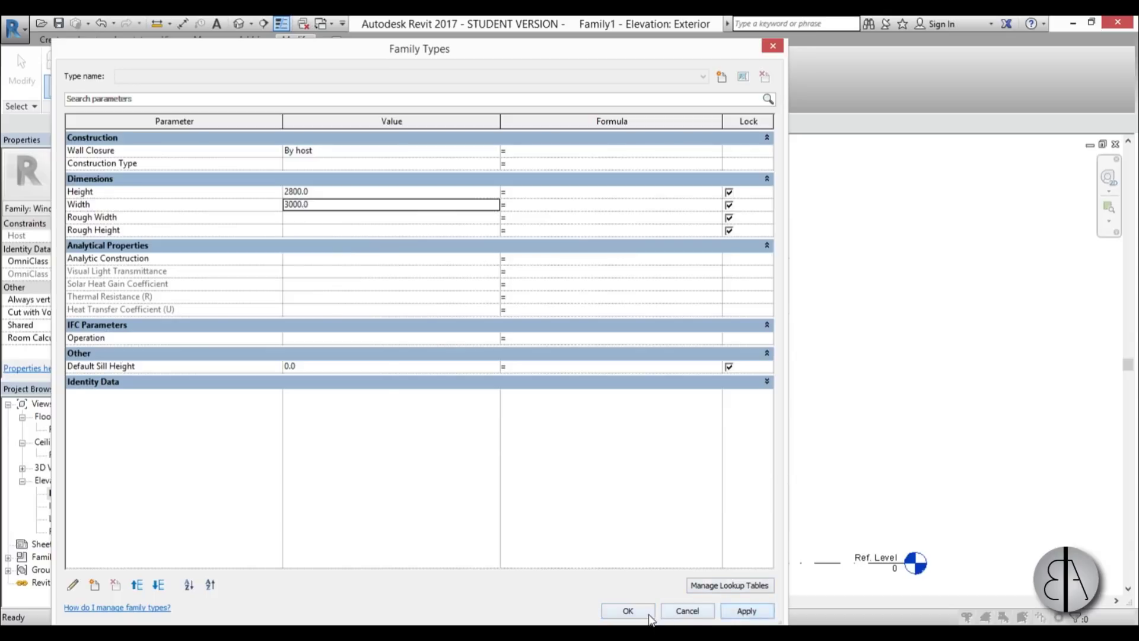
click(627, 610)
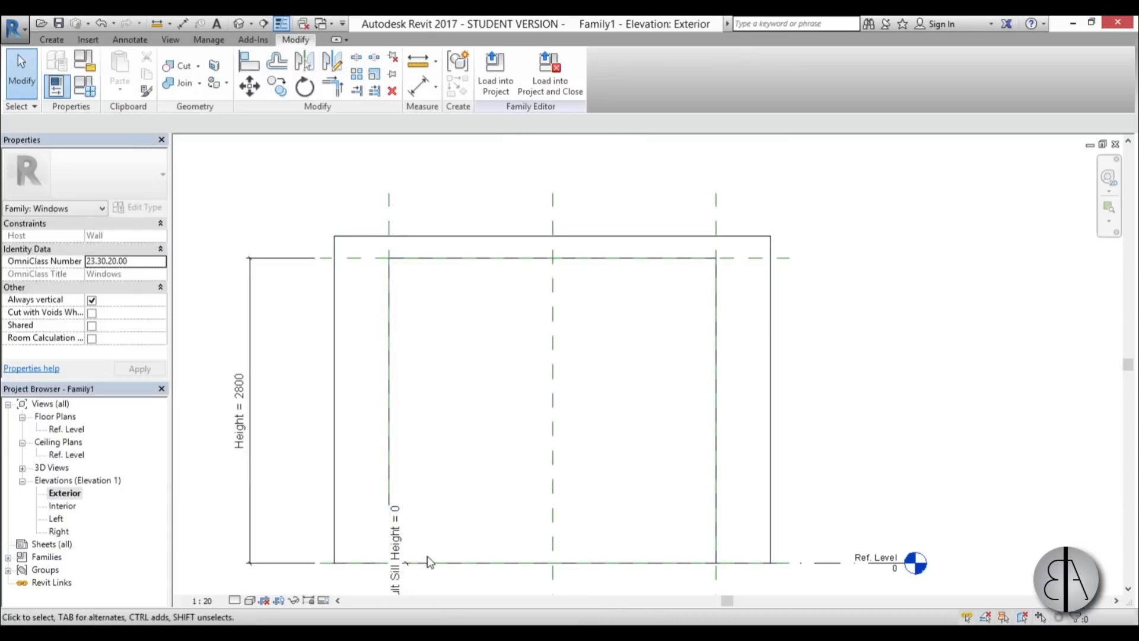
- Draw two vertical reference planes in the opening's right half, one about 197 mm right of centre and one near the right jamb
middle_drag(488, 476, 472, 439)
middle_drag(516, 496, 507, 492)
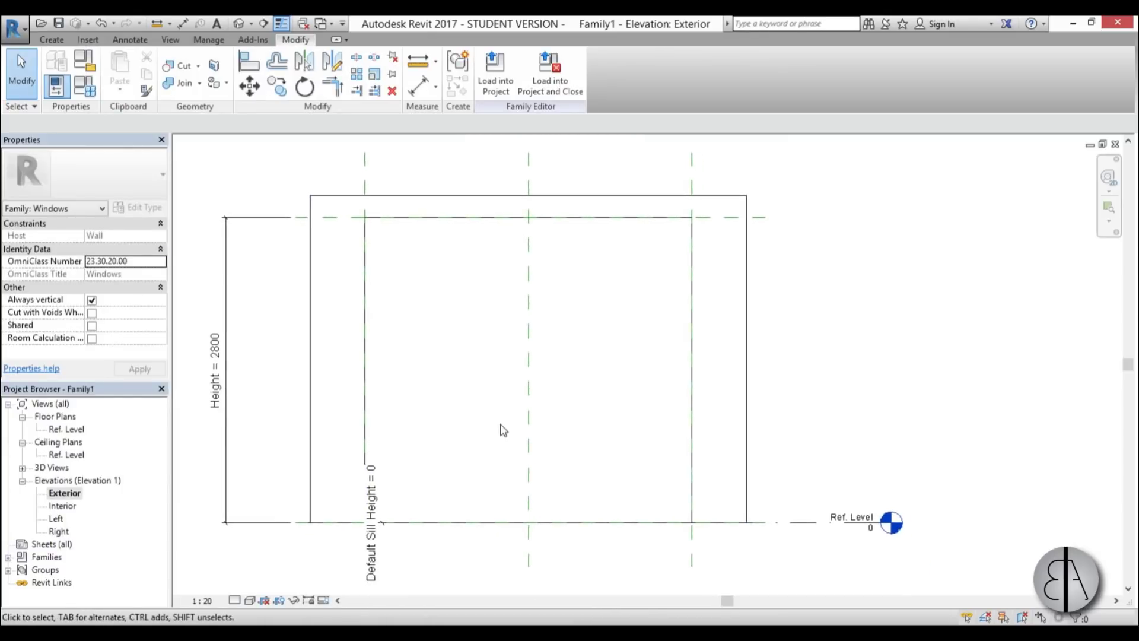
middle_drag(472, 408, 465, 376)
scroll(483, 318, up, 2)
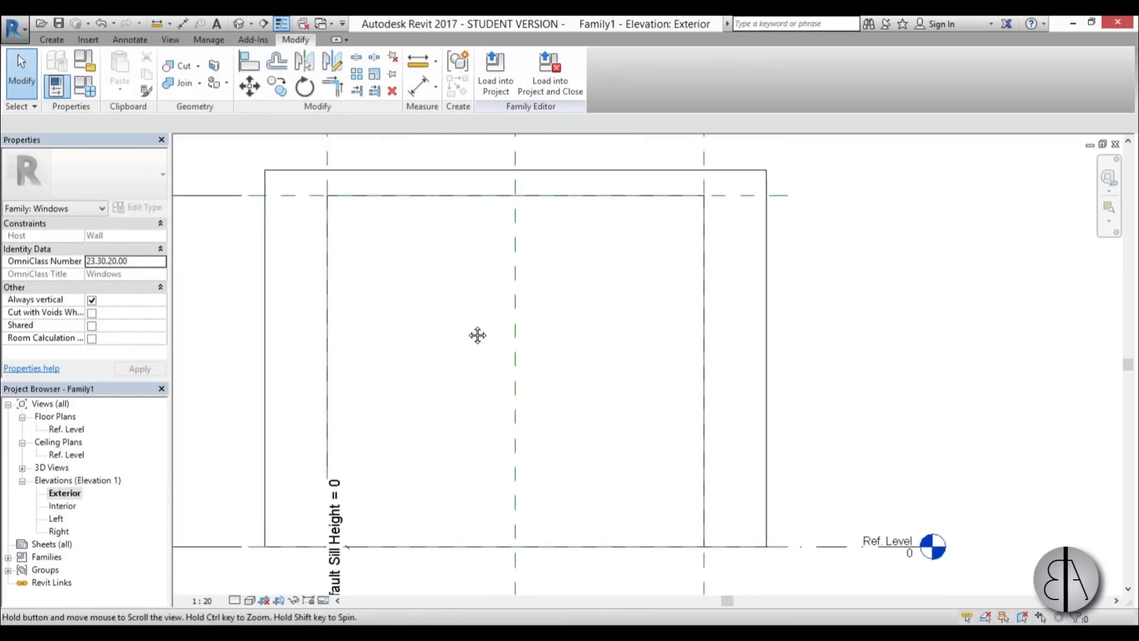
middle_drag(475, 333, 479, 334)
scroll(416, 327, down, 1)
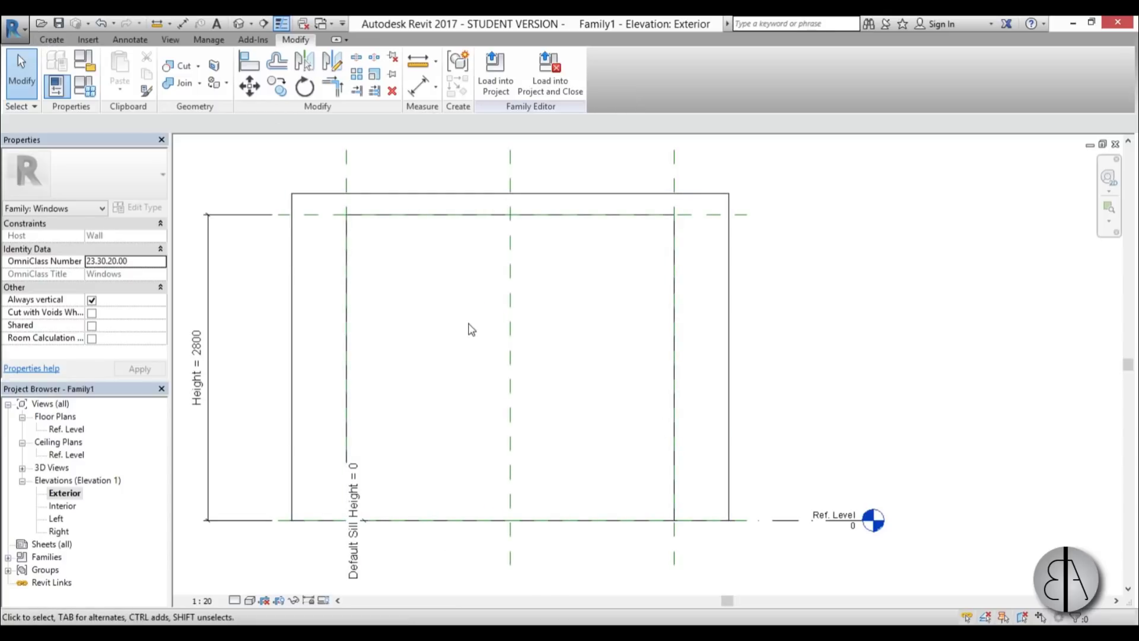
key(r)
key(p)
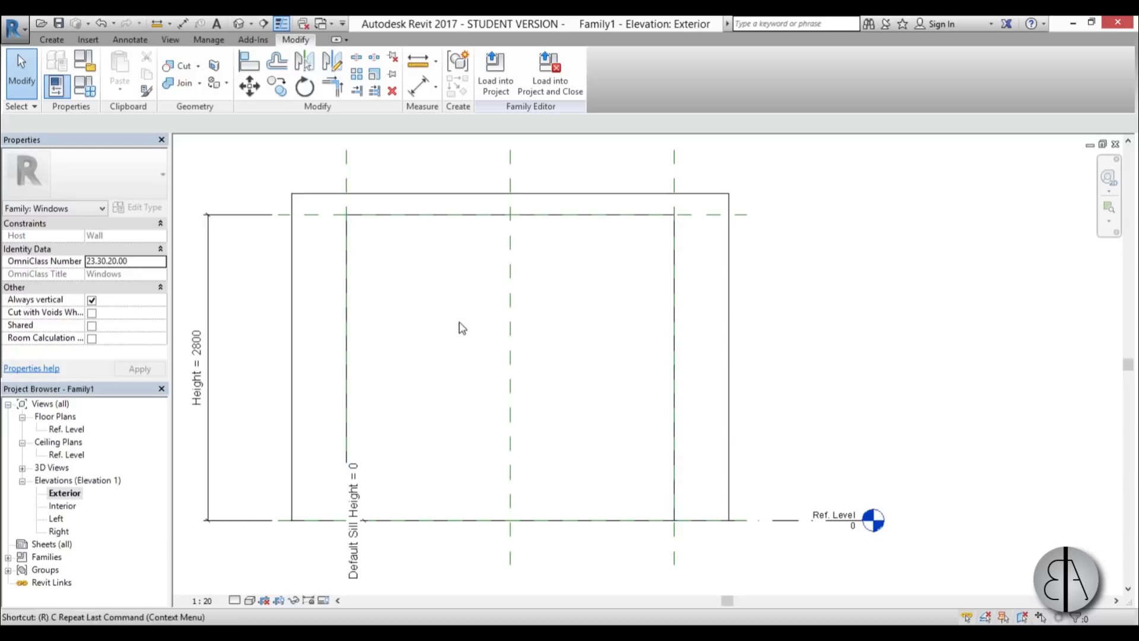
click(533, 161)
click(533, 540)
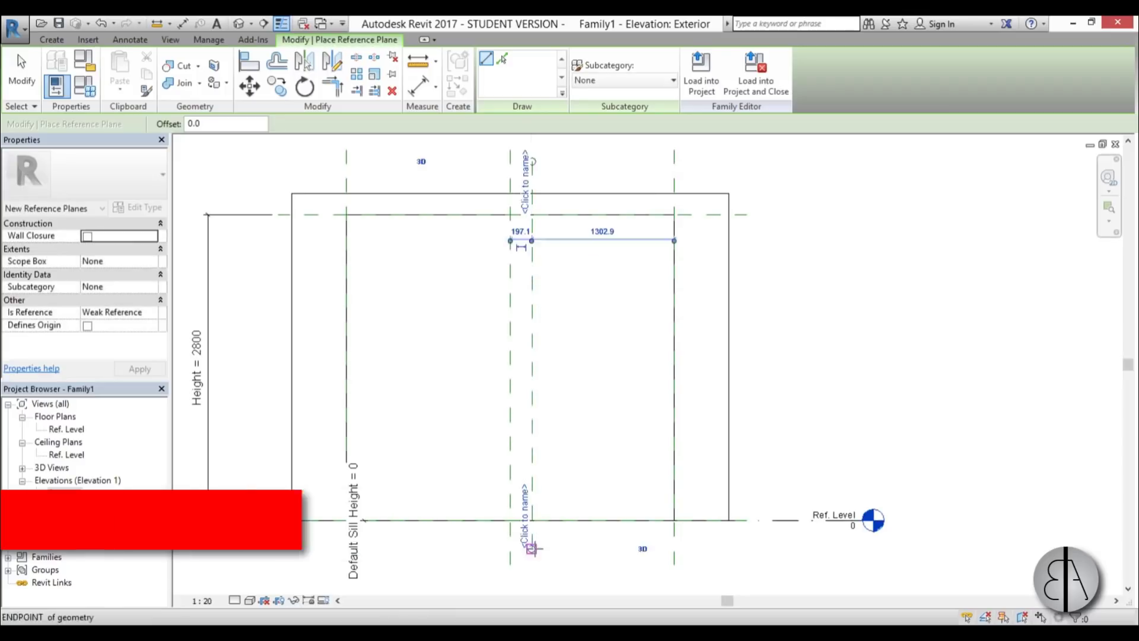
click(639, 162)
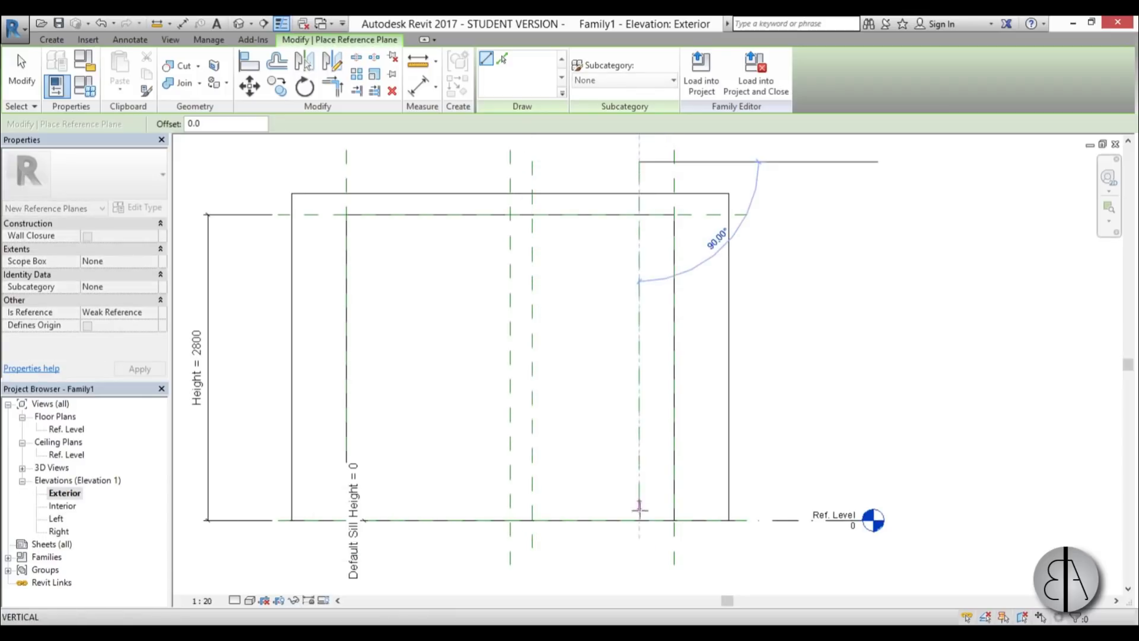
click(639, 534)
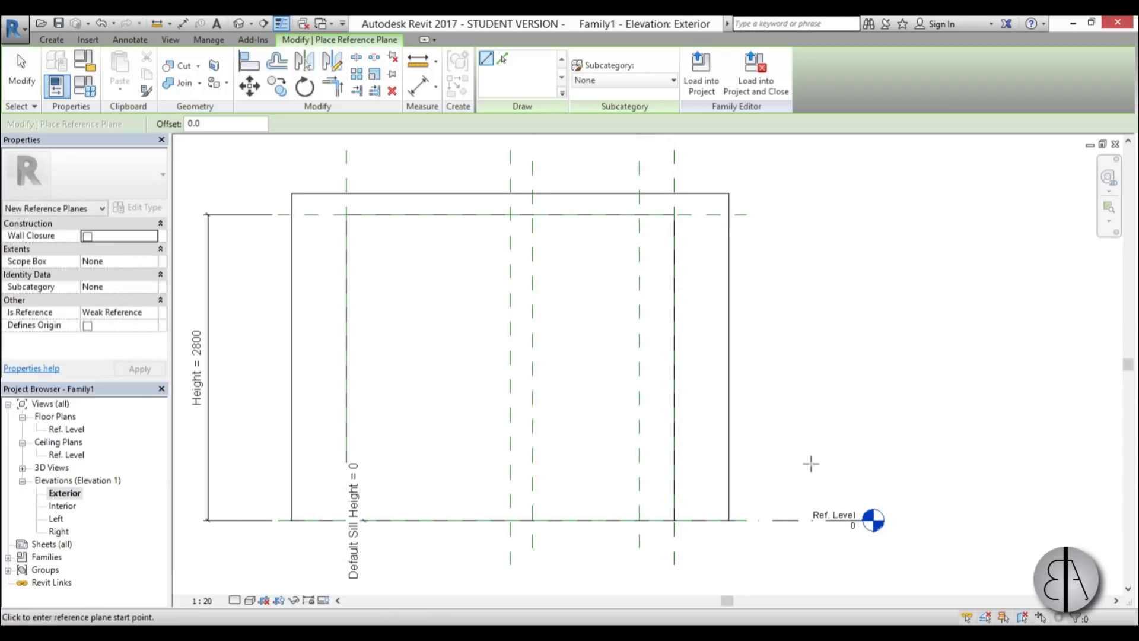
- Draw two horizontal reference planes across the opening, one about 544 mm above Ref. Level and another about 1735 mm above the first
click(852, 461)
click(255, 461)
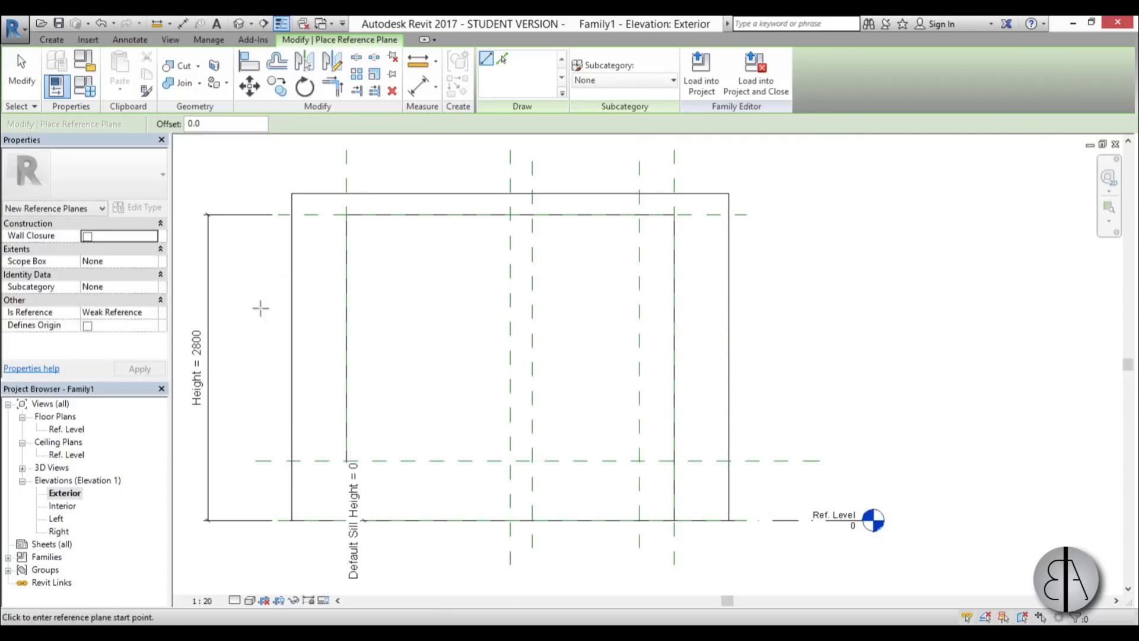
click(209, 272)
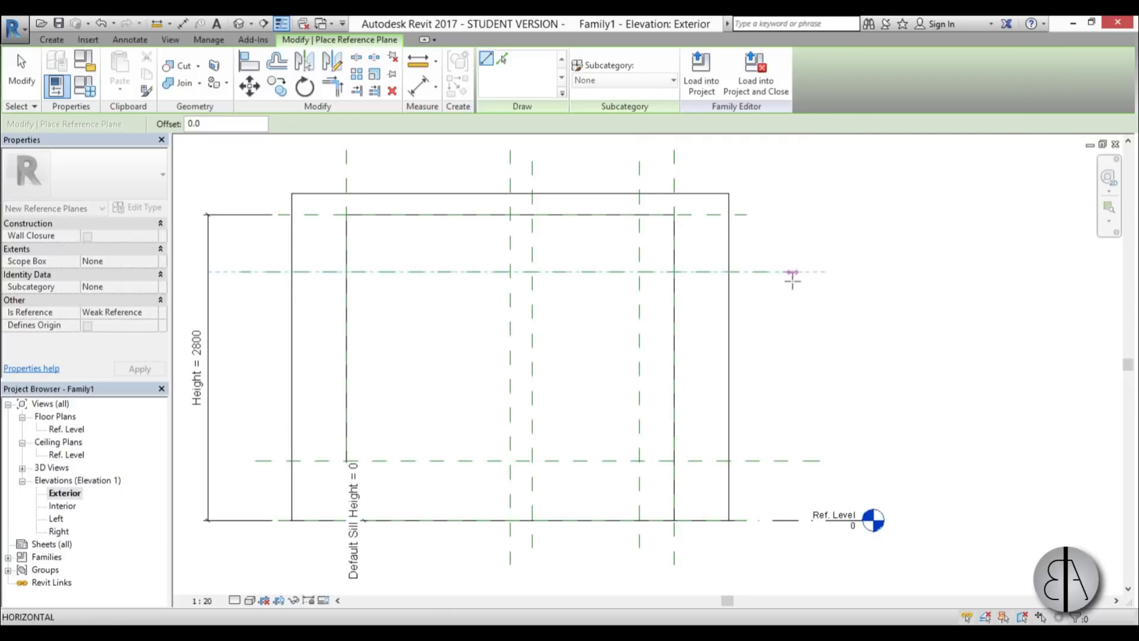
click(831, 275)
key(Escape)
key(Escape)
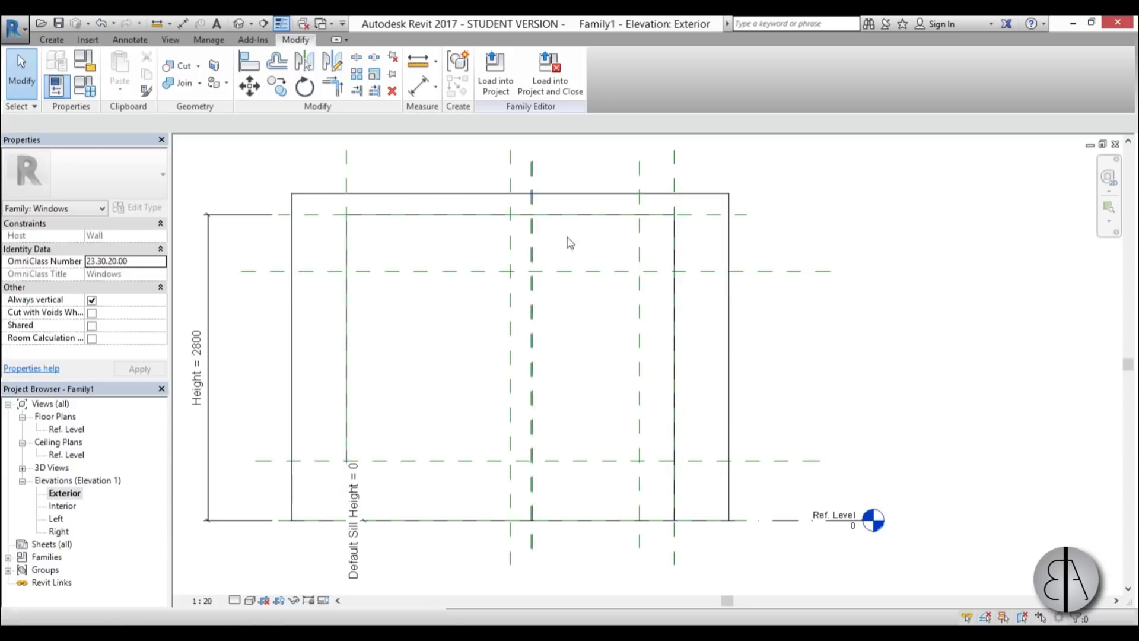
- Add aligned dimensions from Ref. Level to the lower new horizontal plane, and between the two new horizontal planes
middle_drag(546, 394, 524, 385)
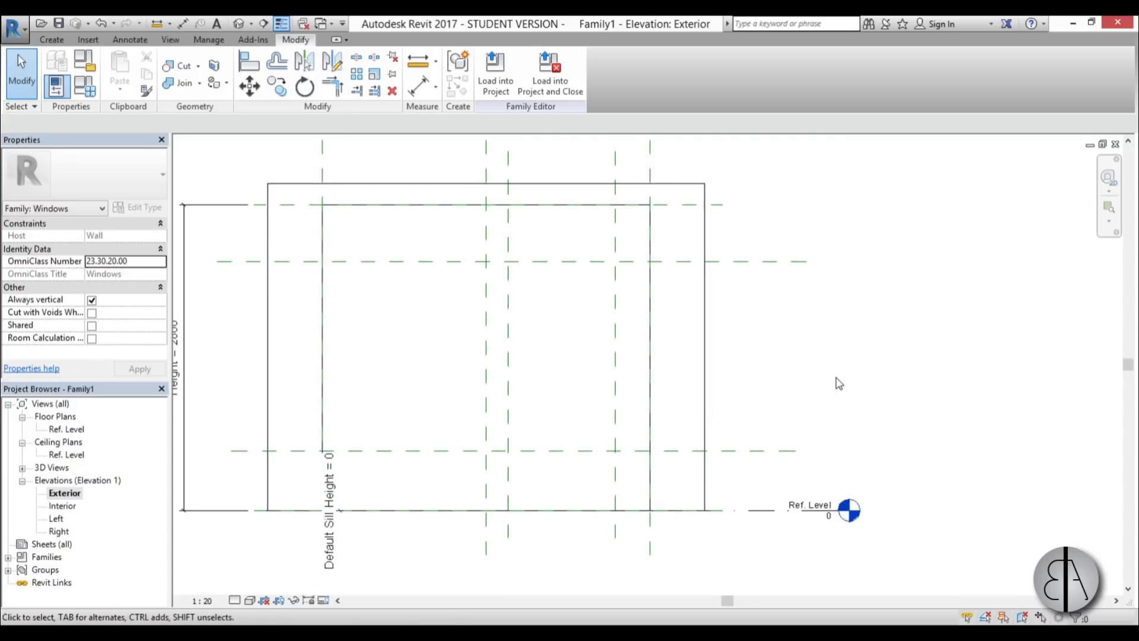
key(d)
key(i)
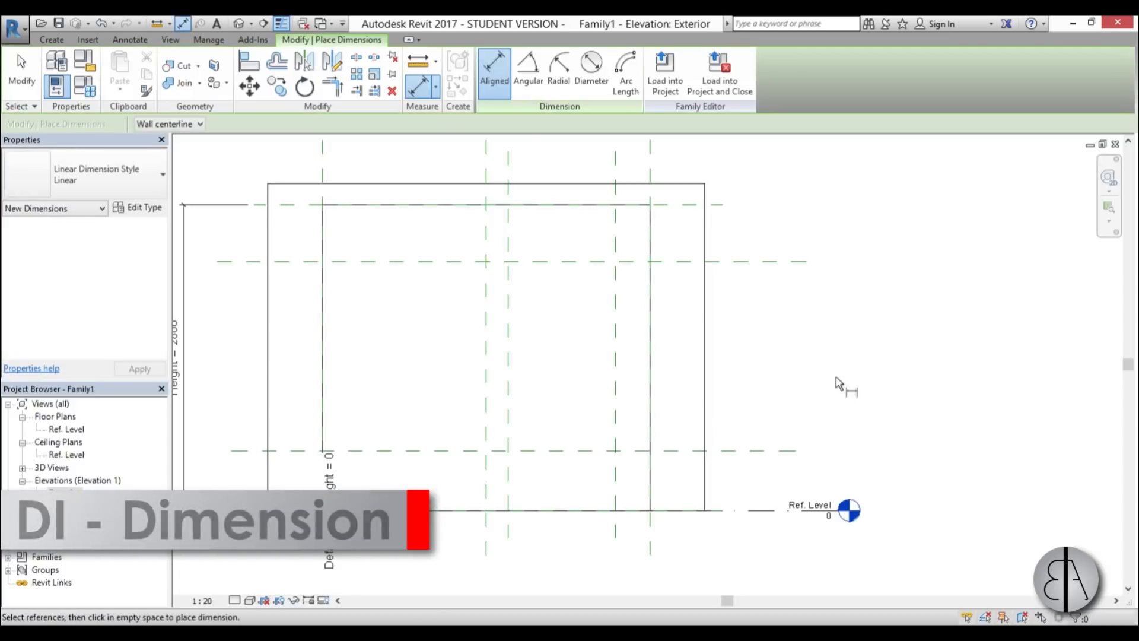
click(722, 511)
click(716, 454)
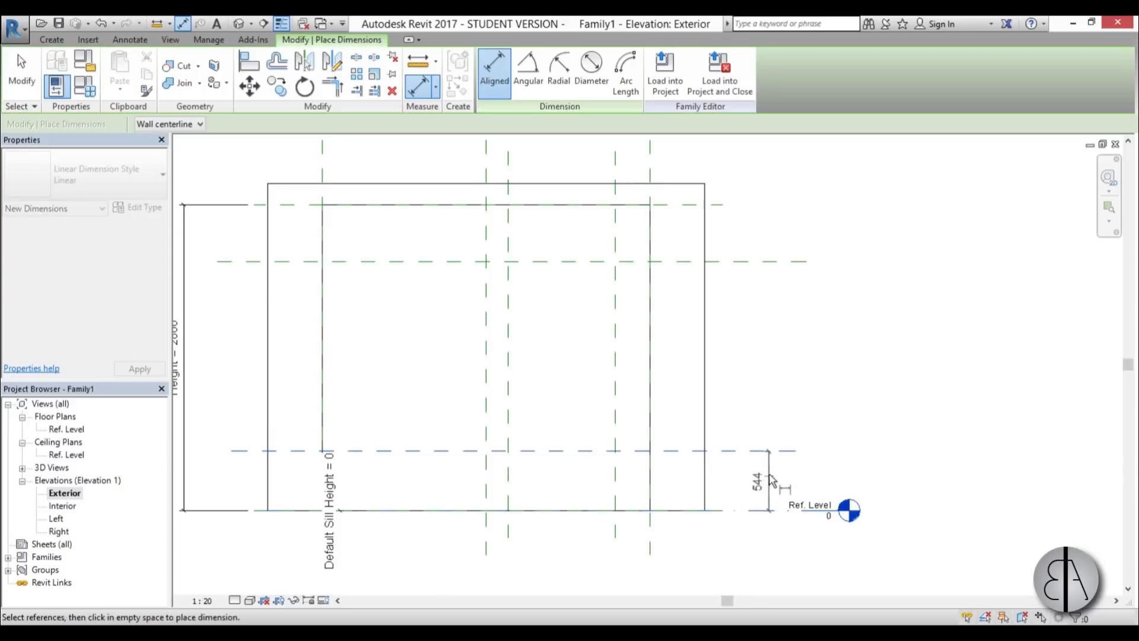
click(753, 478)
click(793, 452)
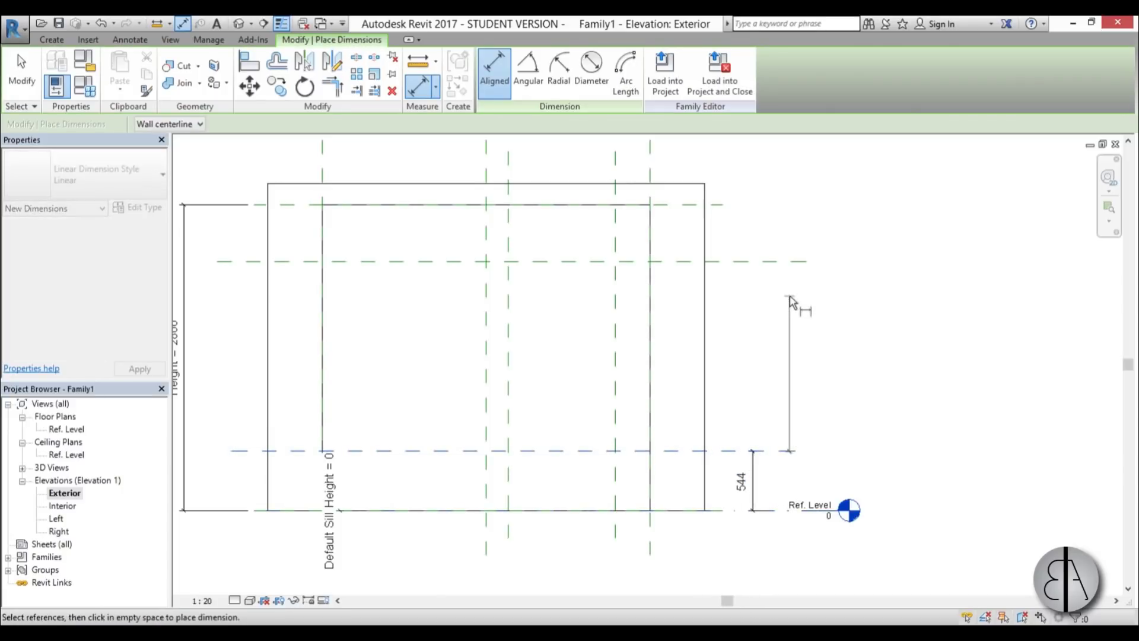
click(786, 262)
click(754, 239)
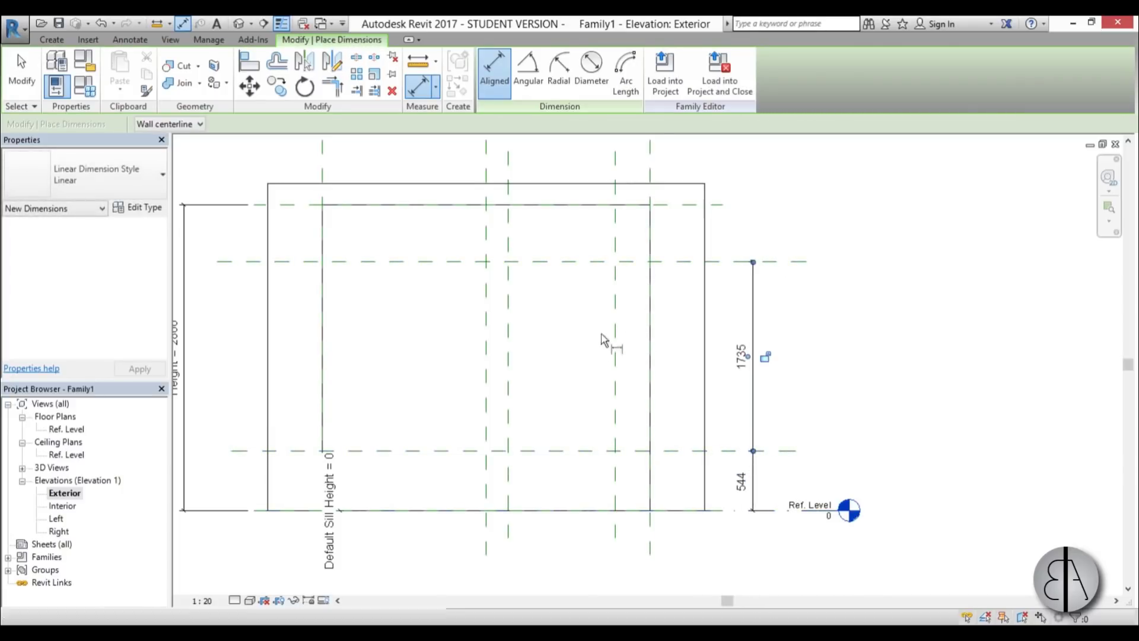
- Add aligned dimensions above the wall from the right jamb plane to the nearest new vertical plane, and between the two new vertical planes
click(651, 171)
click(617, 223)
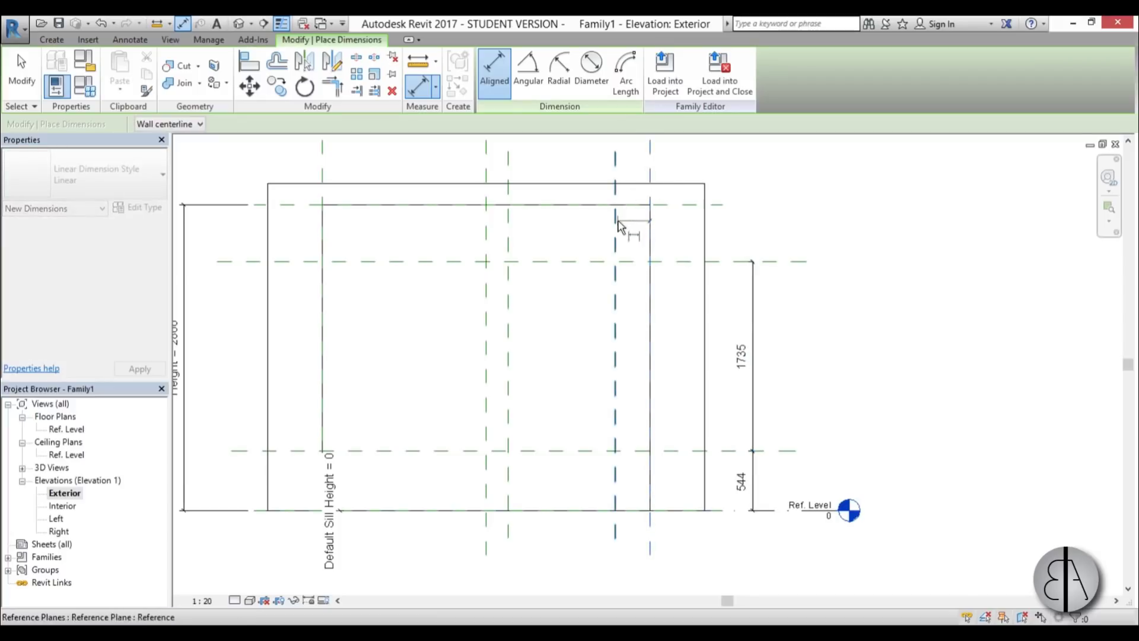
scroll(638, 237, down, 2)
scroll(659, 286, up, 2)
click(622, 245)
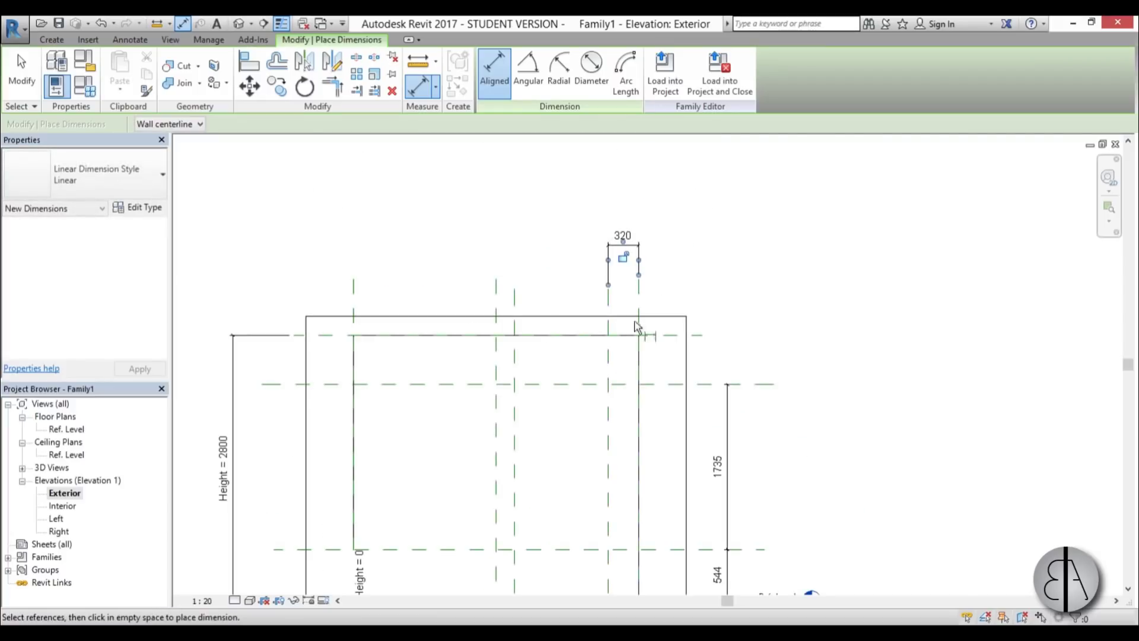
click(607, 430)
click(515, 438)
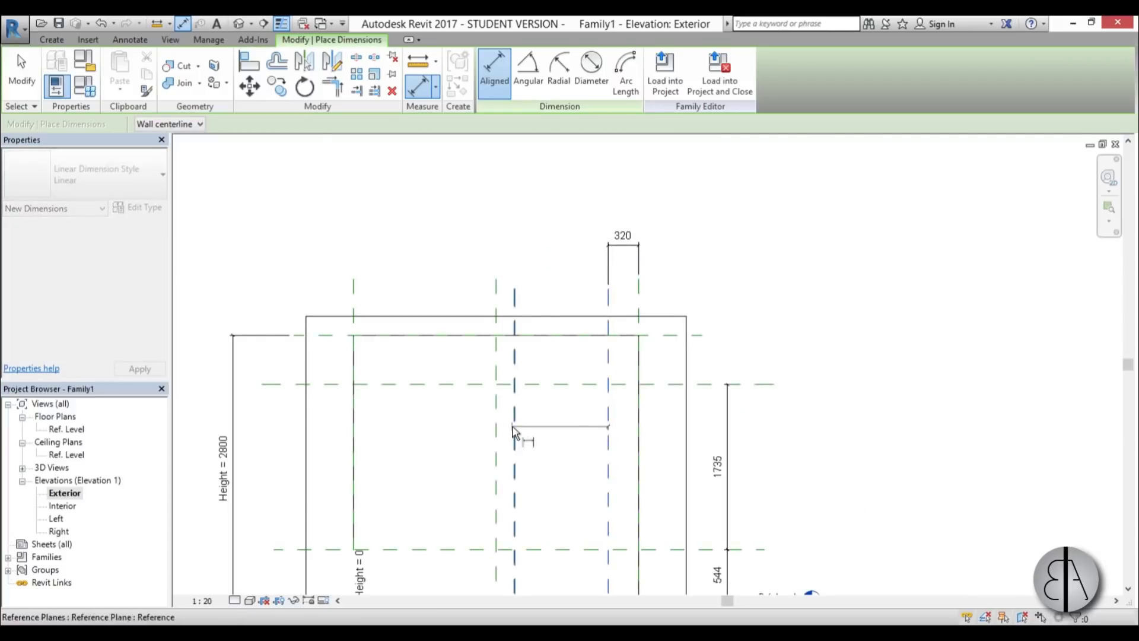
click(589, 254)
scroll(587, 261, down, 2)
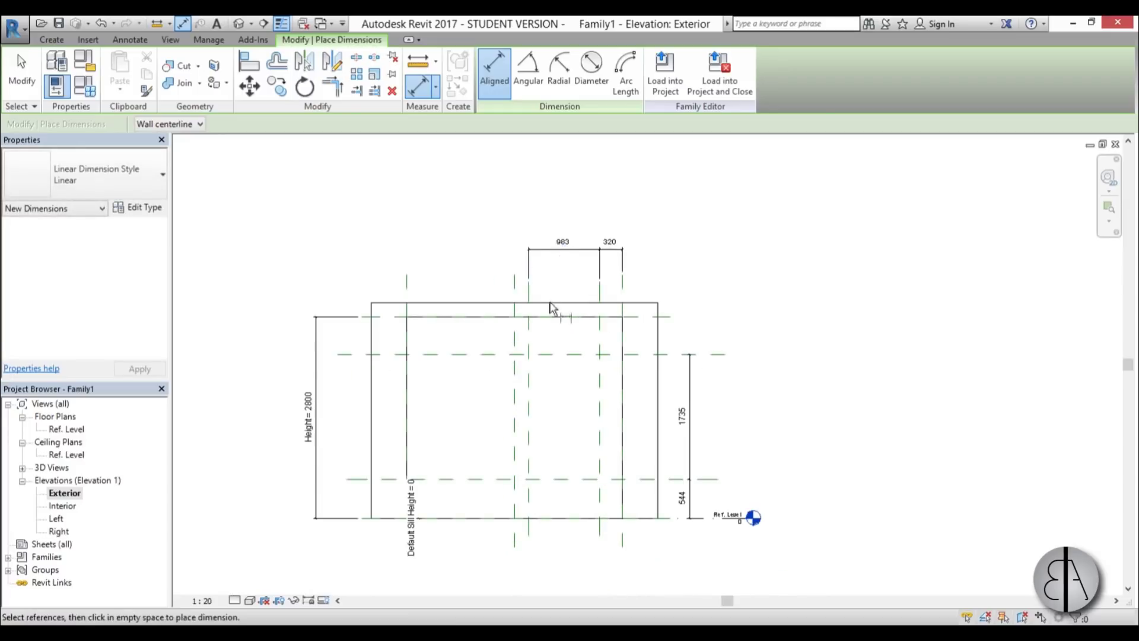
key(Escape)
key(Escape)
click(511, 351)
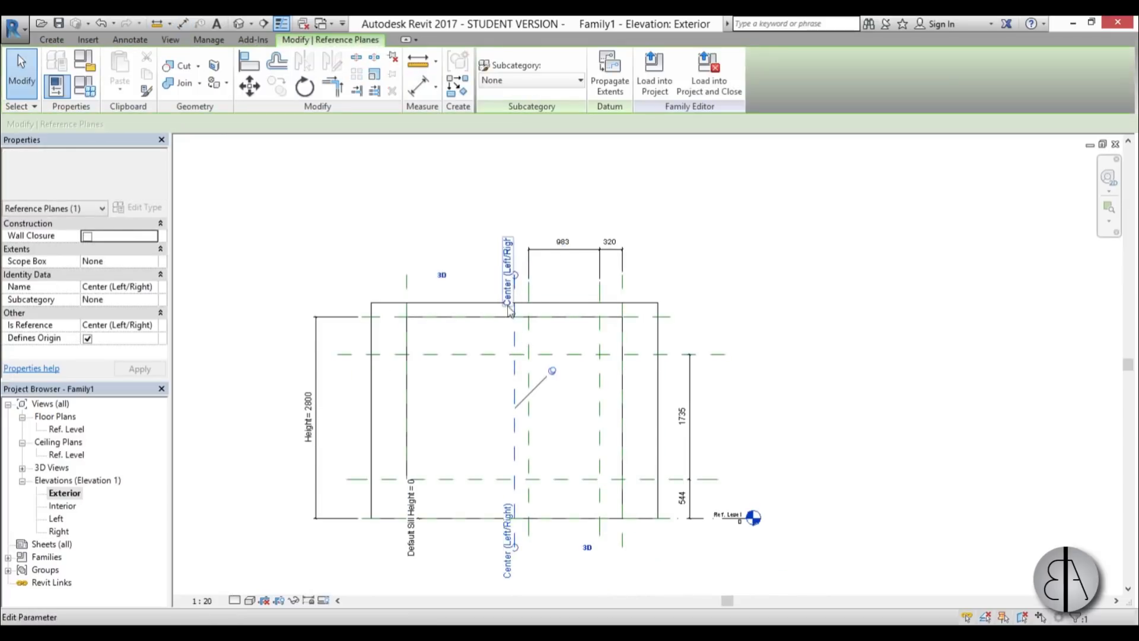
scroll(514, 322, up, 1)
click(533, 329)
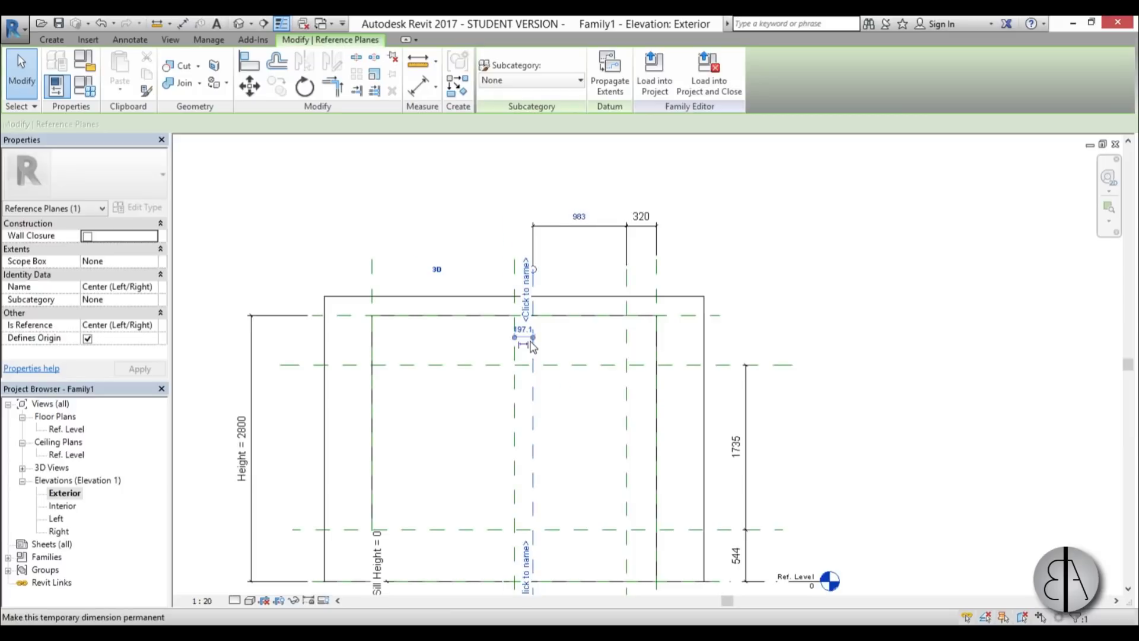
click(579, 454)
middle_drag(575, 468, 543, 363)
scroll(543, 363, down, 1)
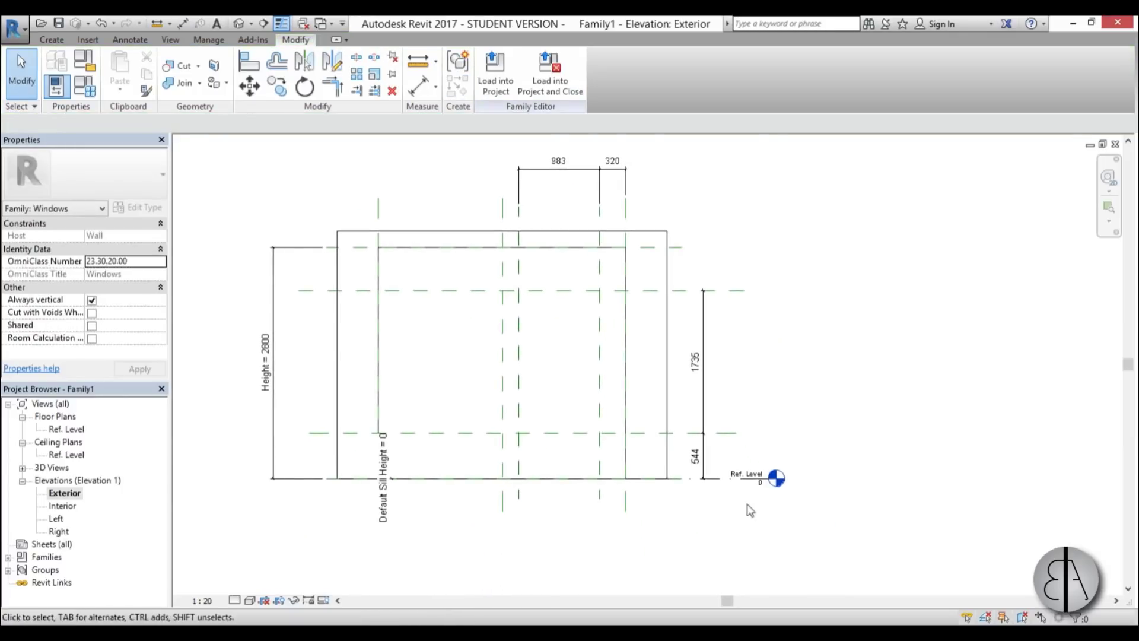
- Label the dimension between Ref. Level and the lower horizontal plane with a new type parameter named "new sill heigth"
click(706, 467)
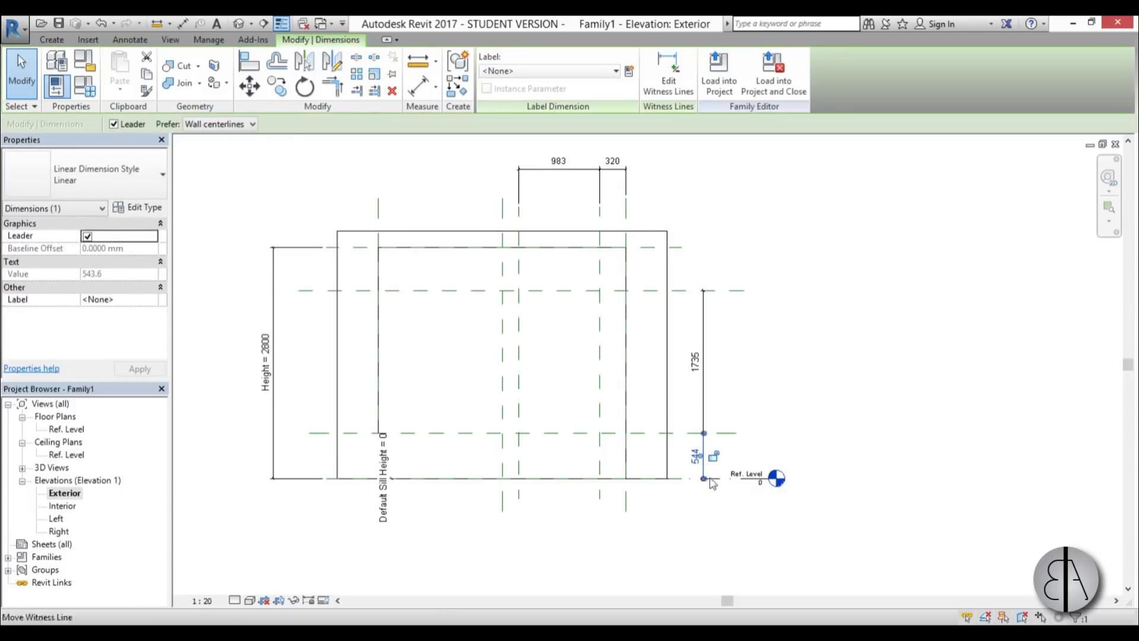
click(629, 71)
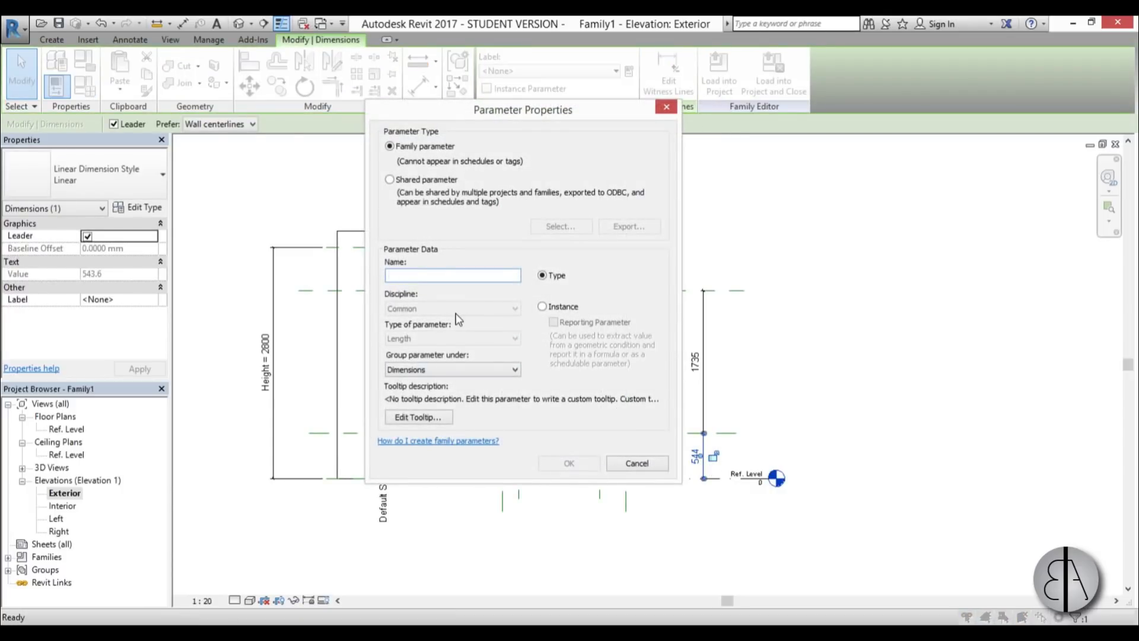
text(new sill heigth)
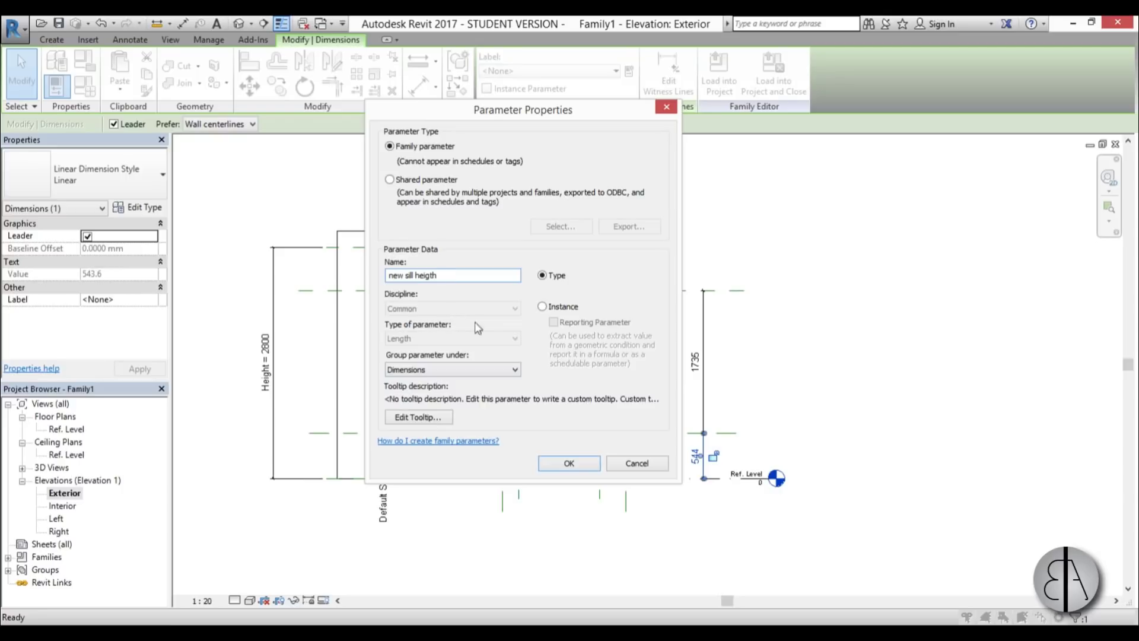
click(569, 463)
click(852, 428)
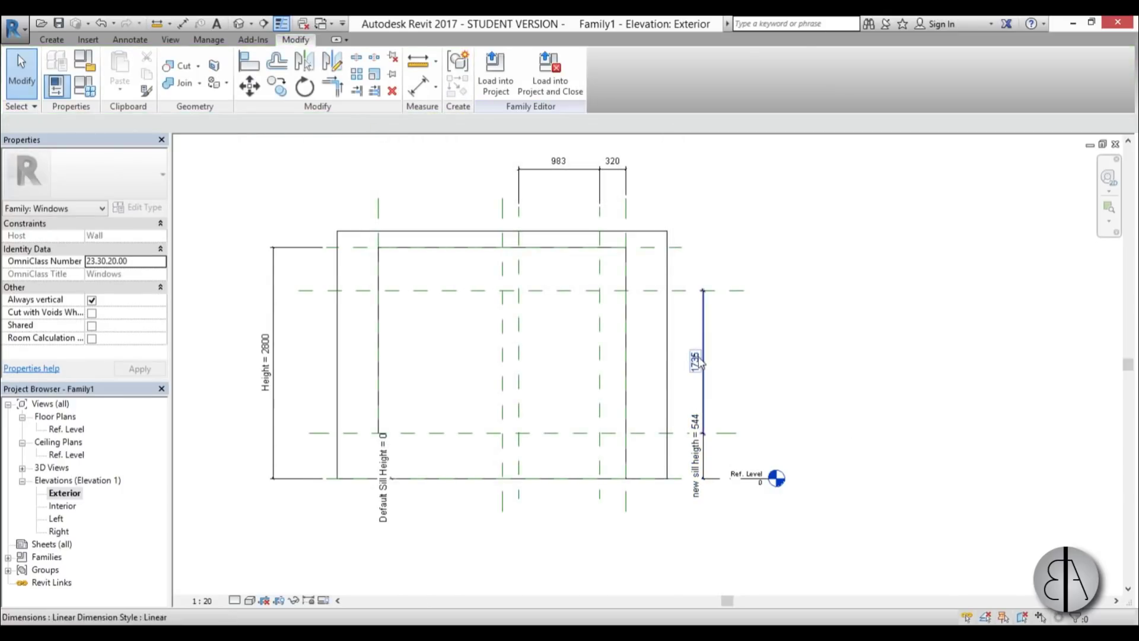
- Label the dimension between the two new horizontal planes with a new type parameter named "new window heigth"
click(700, 362)
click(629, 70)
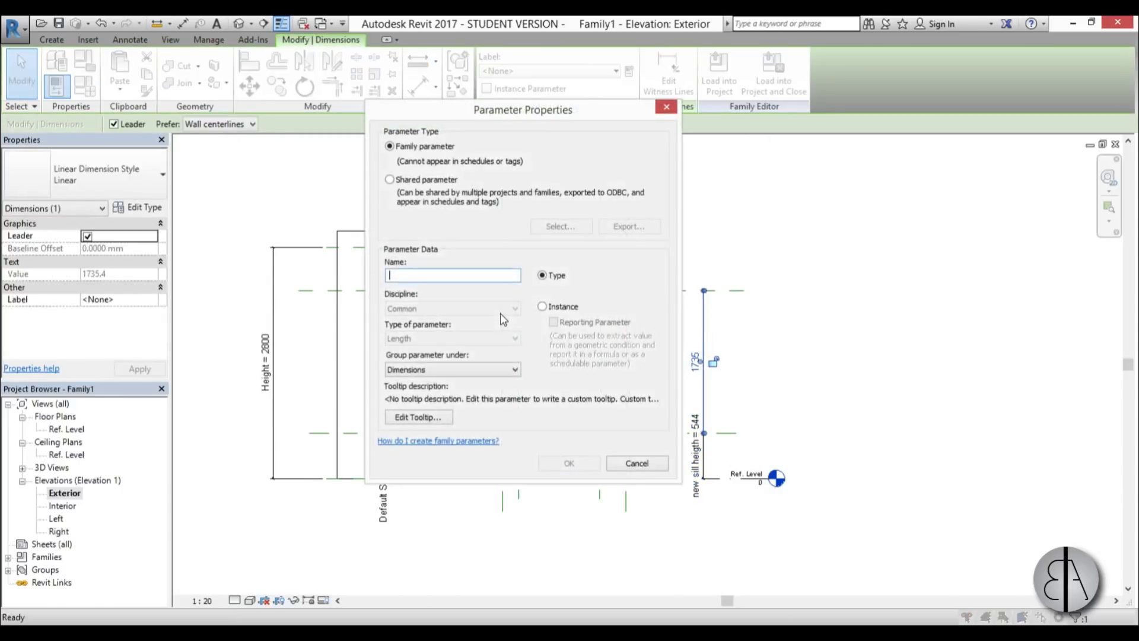
text(new window heigt)
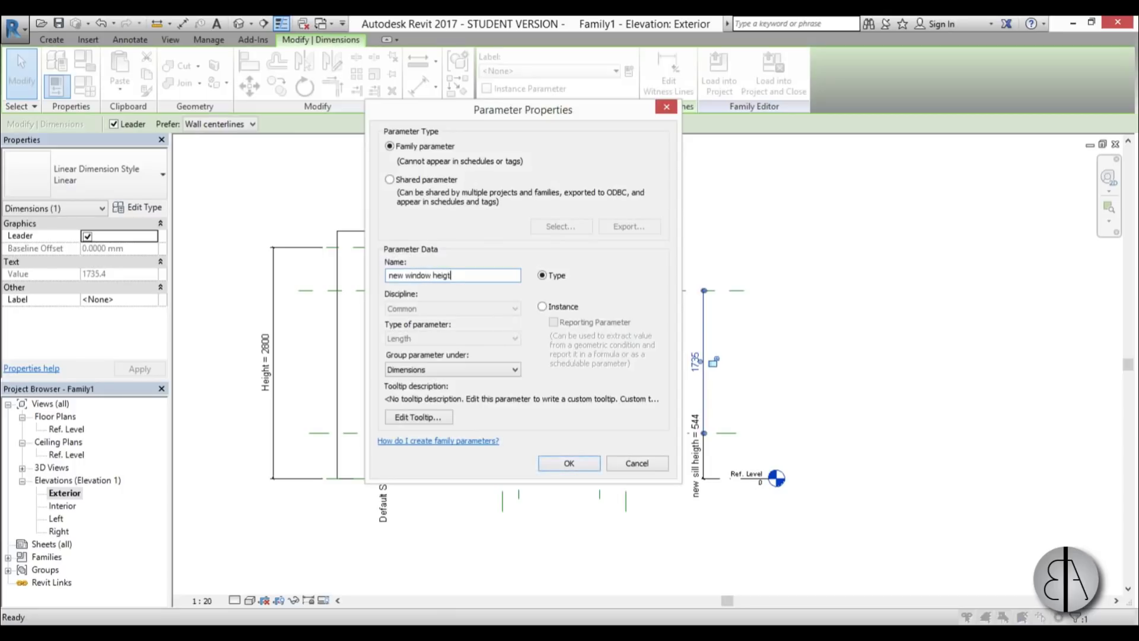
text(h)
key(Return)
click(560, 356)
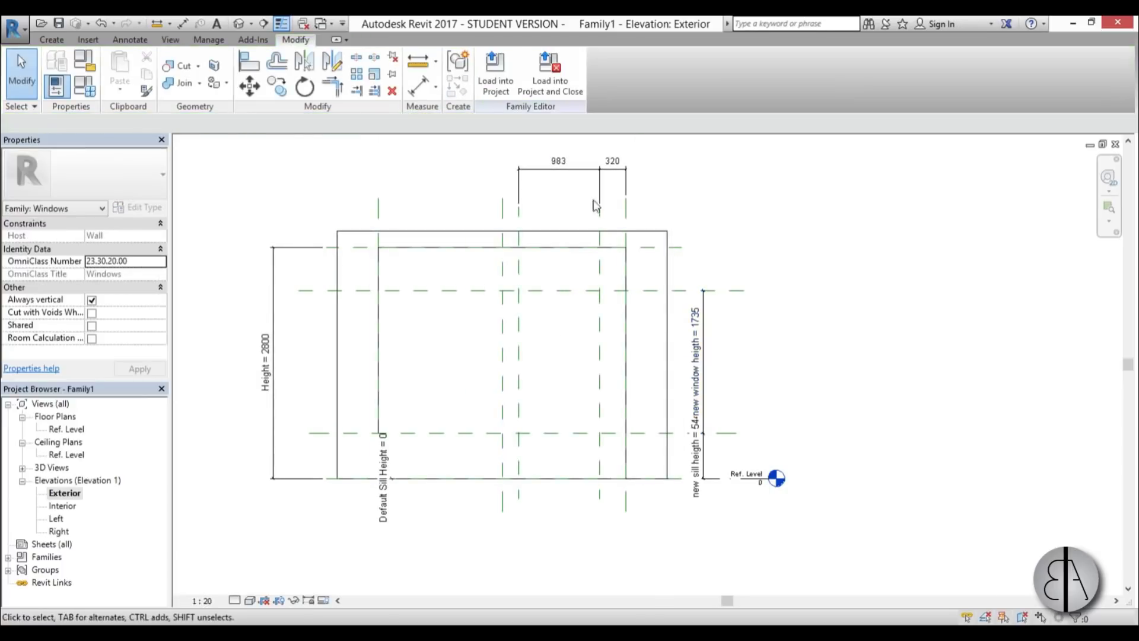
- Label the dimension between the right jamb and the nearest new vertical plane with a new type parameter named "horisontal offset"
click(614, 171)
click(629, 71)
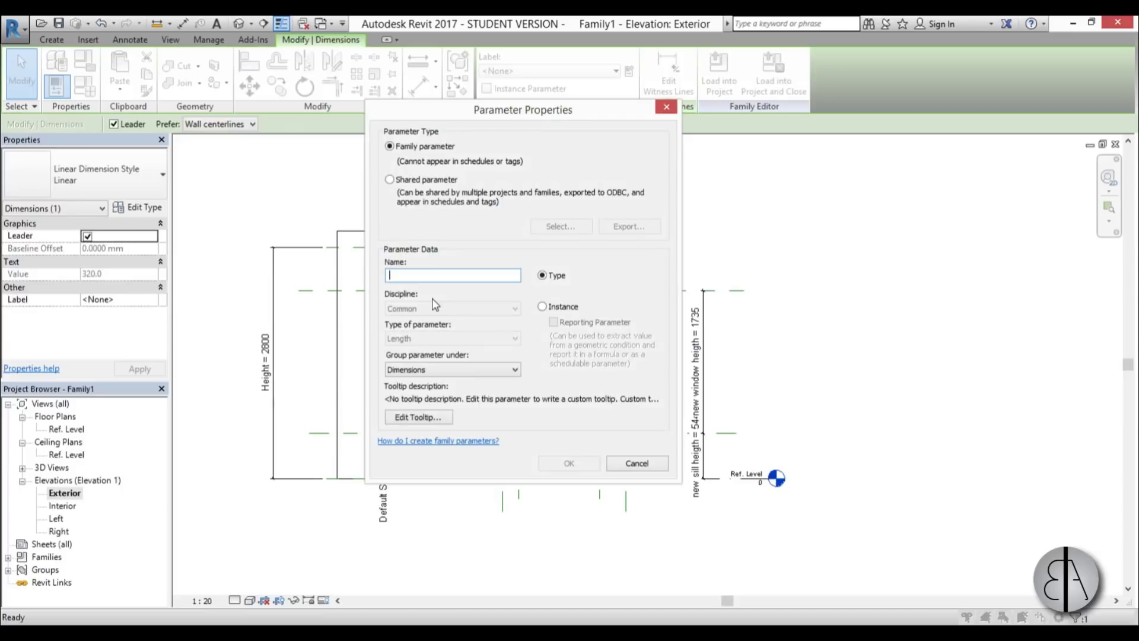
text(hori)
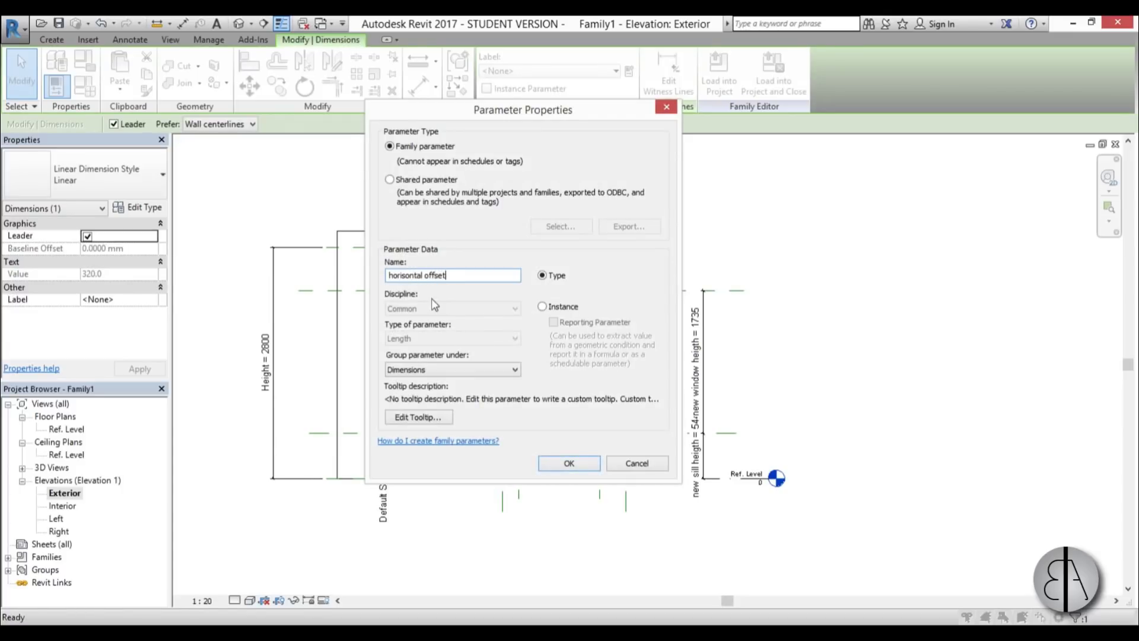
text(sontal offset)
key(Return)
- Label the dimension between the two new vertical planes with a new type parameter named "new with"
click(588, 172)
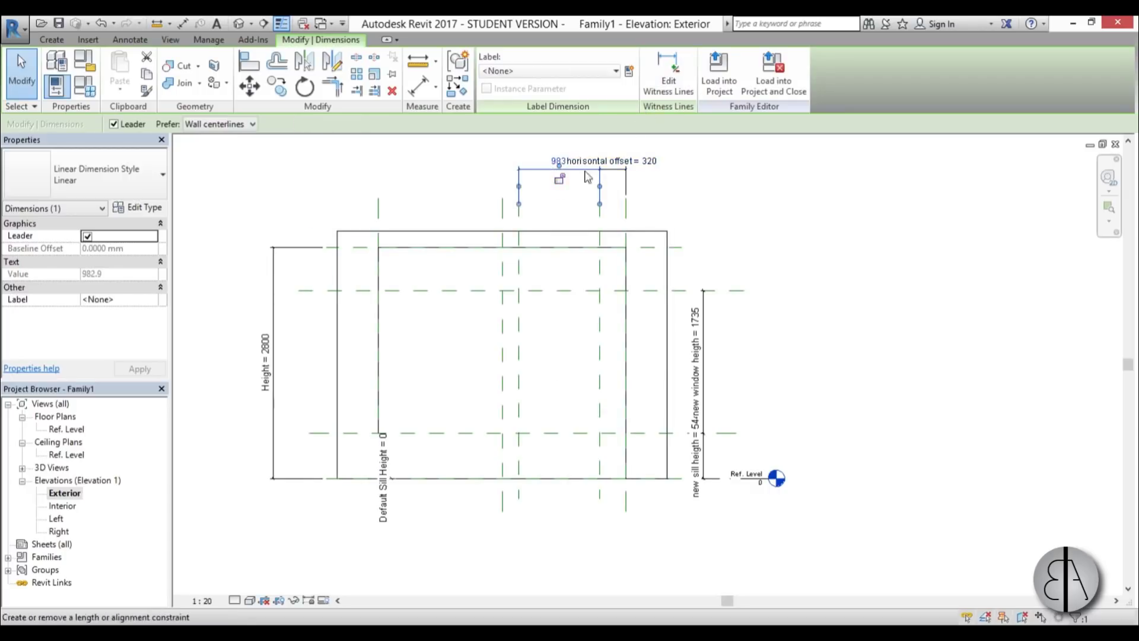
click(629, 71)
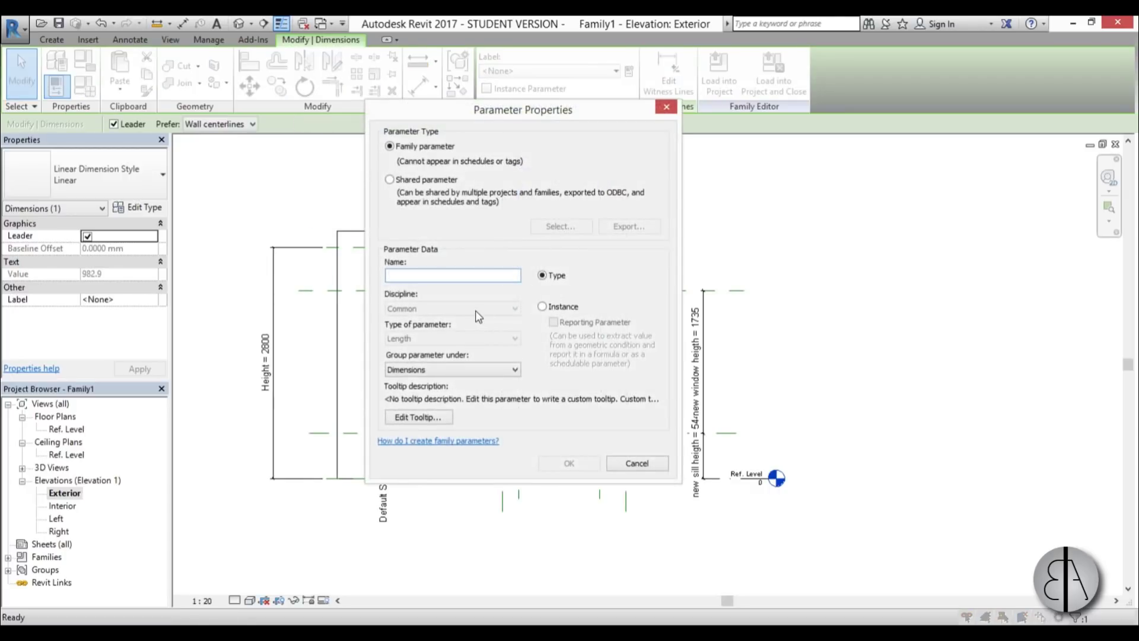
text(new with)
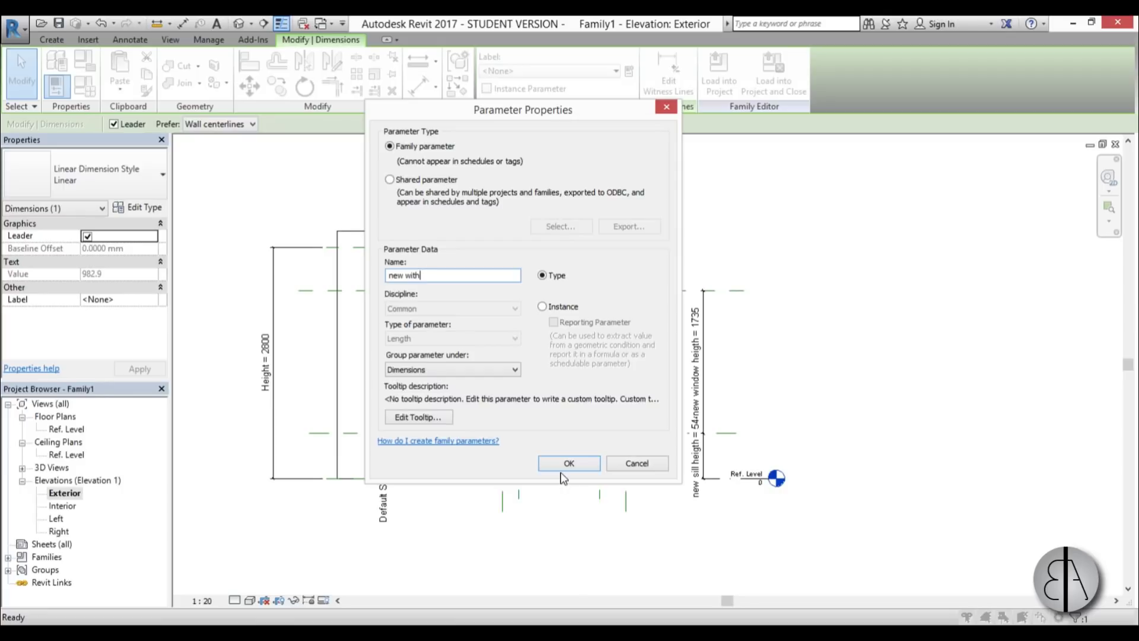
click(563, 466)
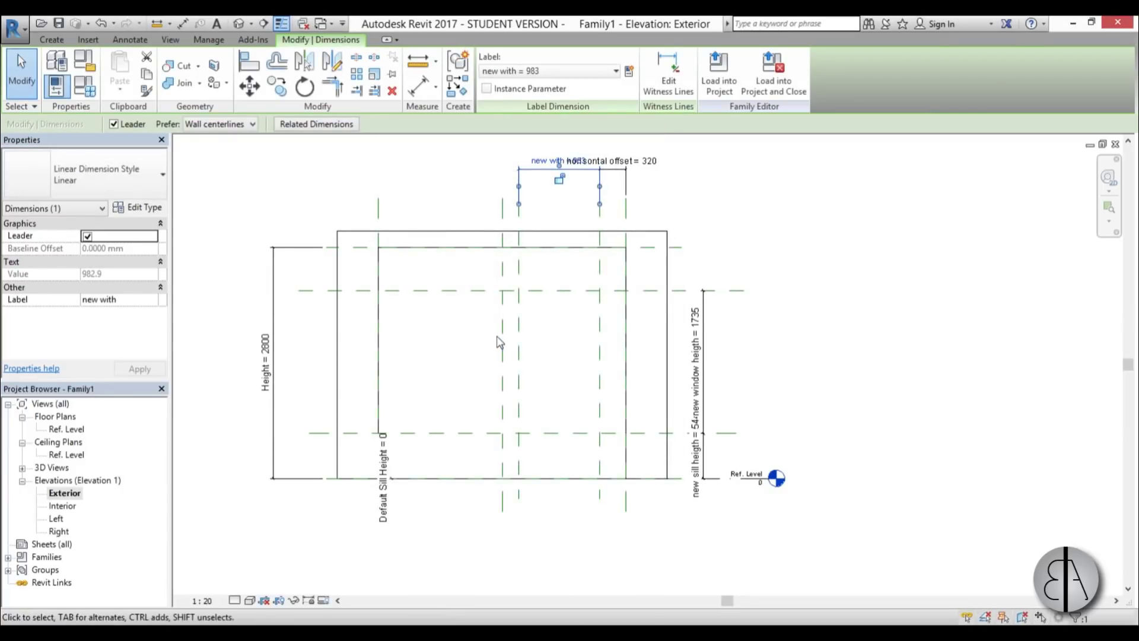
- Delete the template's existing opening cut from the wall
click(420, 246)
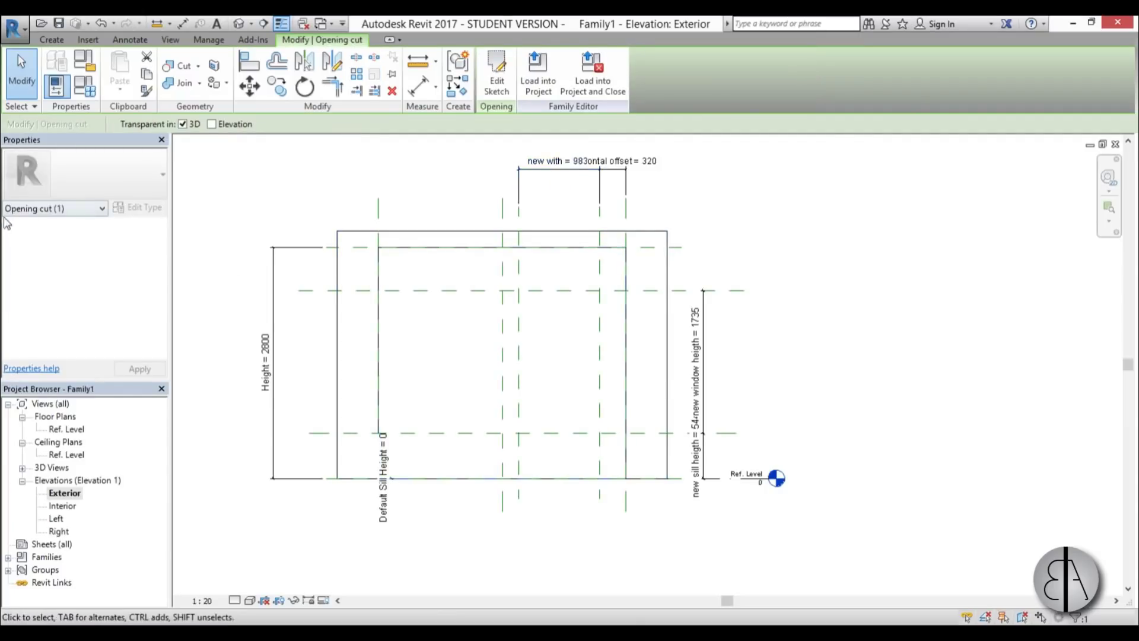
key(Escape)
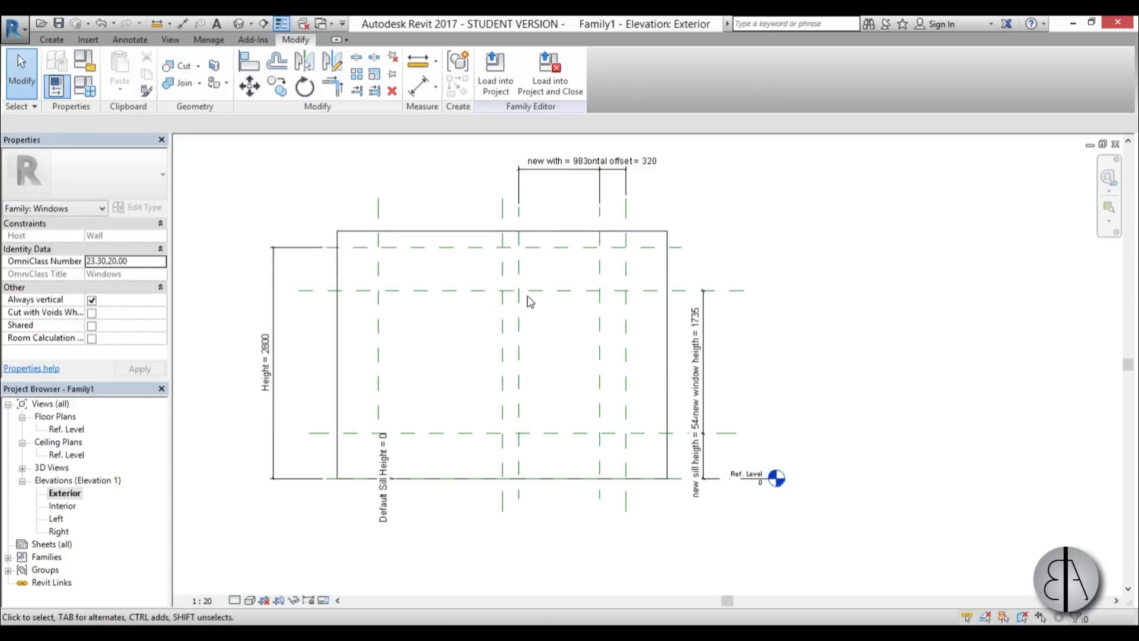
middle_drag(448, 365, 445, 362)
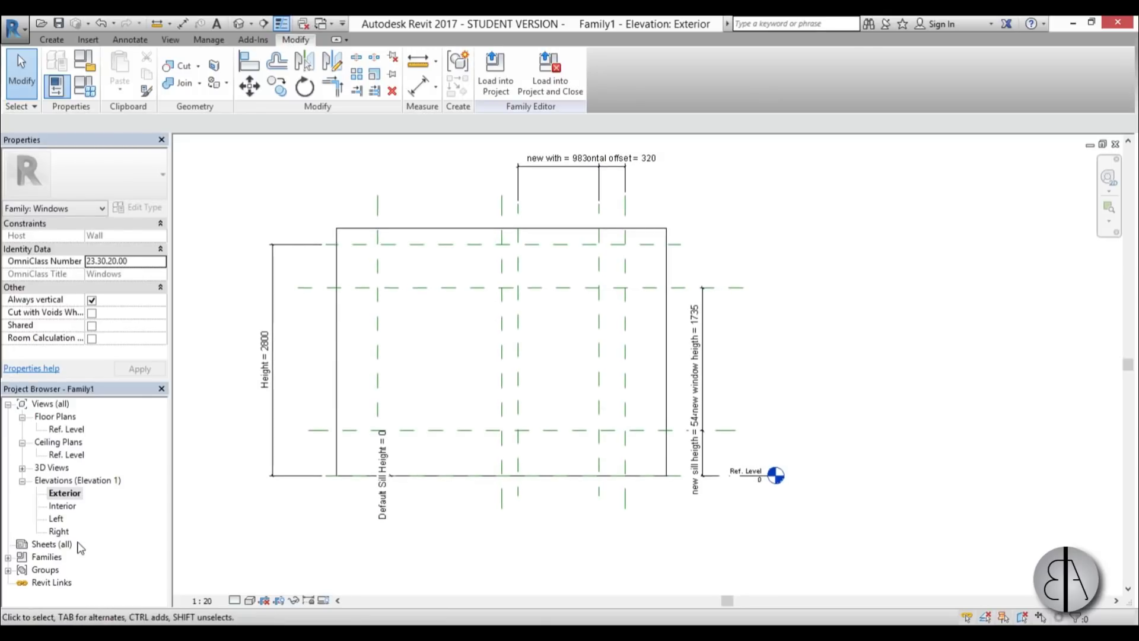
- Open the Ref. Level floor plan view and bring up the family creation tools
double_click(66, 429)
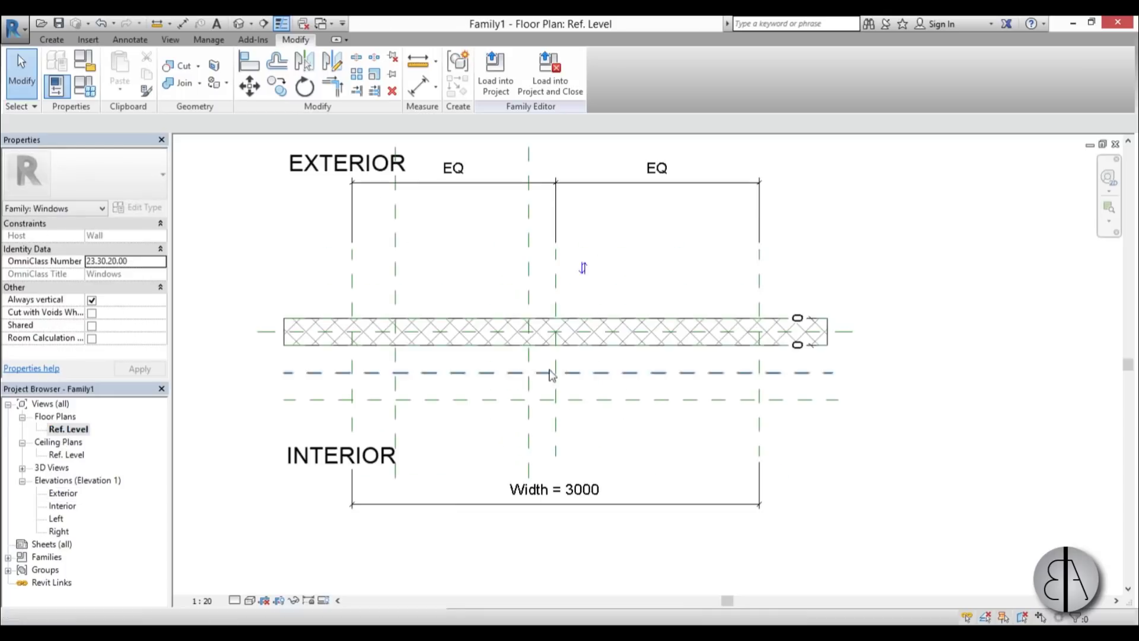
middle_drag(498, 380, 495, 385)
scroll(482, 377, up, 1)
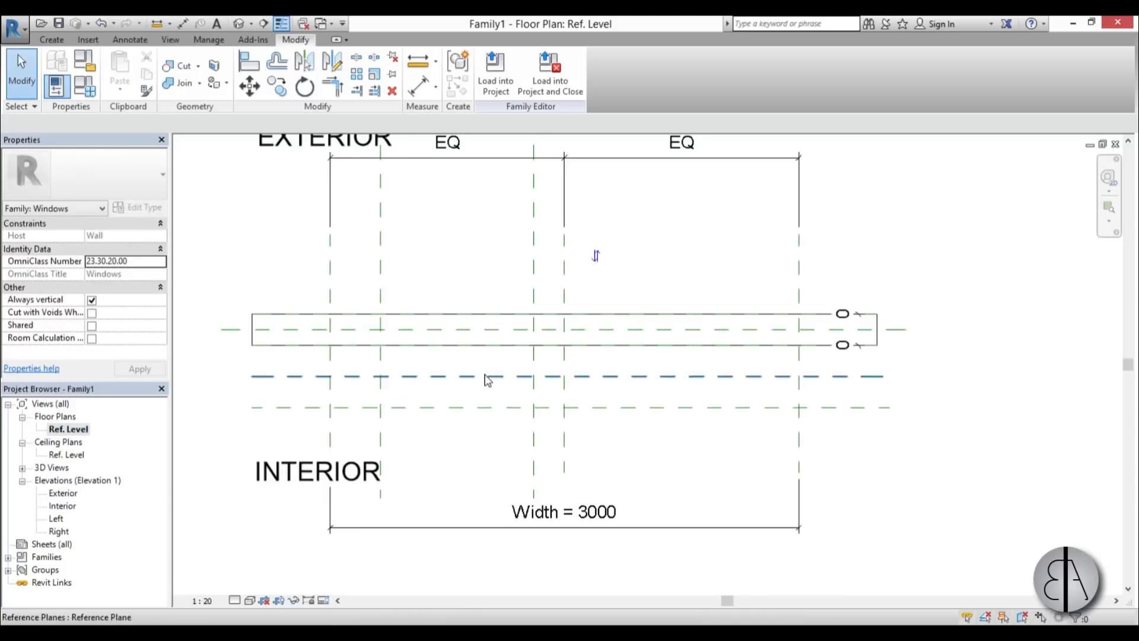
scroll(451, 353, down, 1)
scroll(431, 353, down, 1)
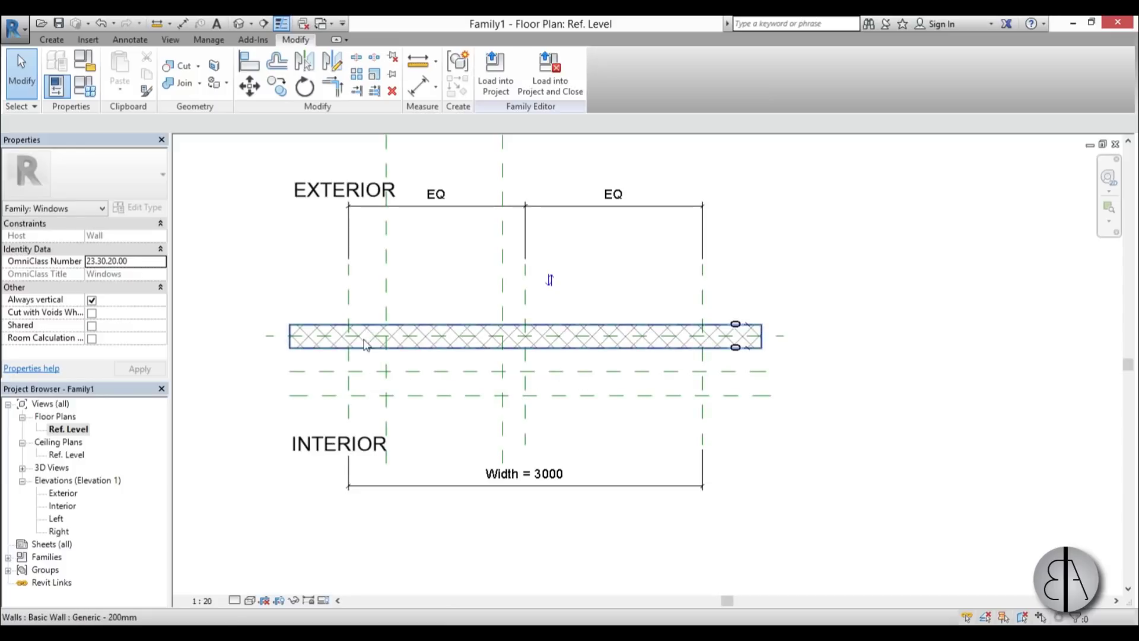
click(52, 39)
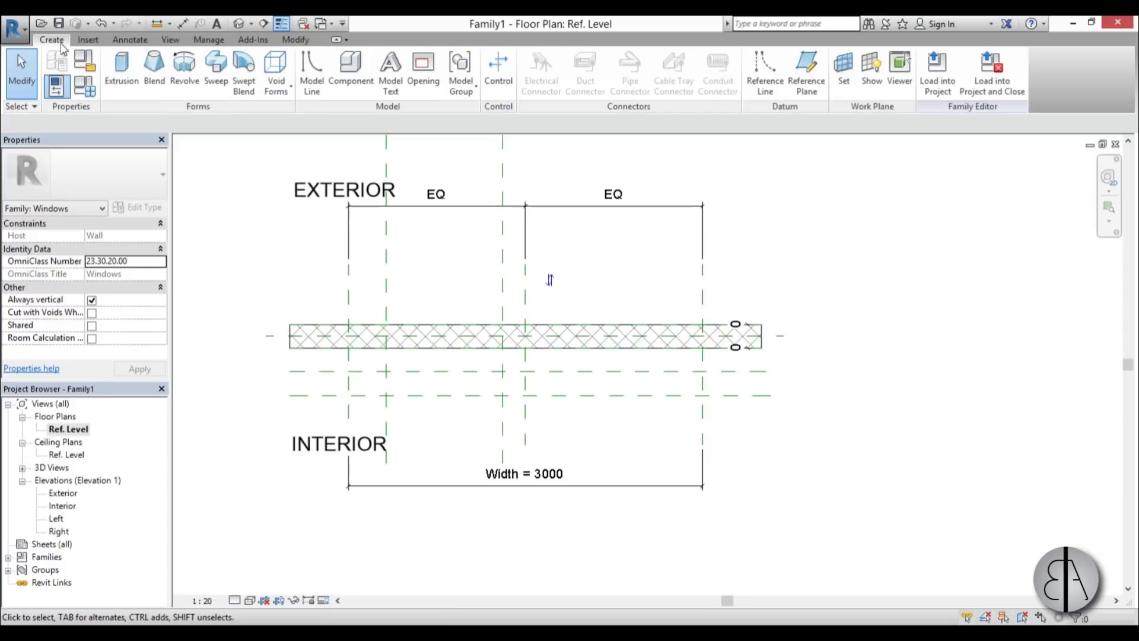
- Start a solid blend, set its work plane to the Interior reference plane along the wall face, and open the Exterior elevation
click(155, 77)
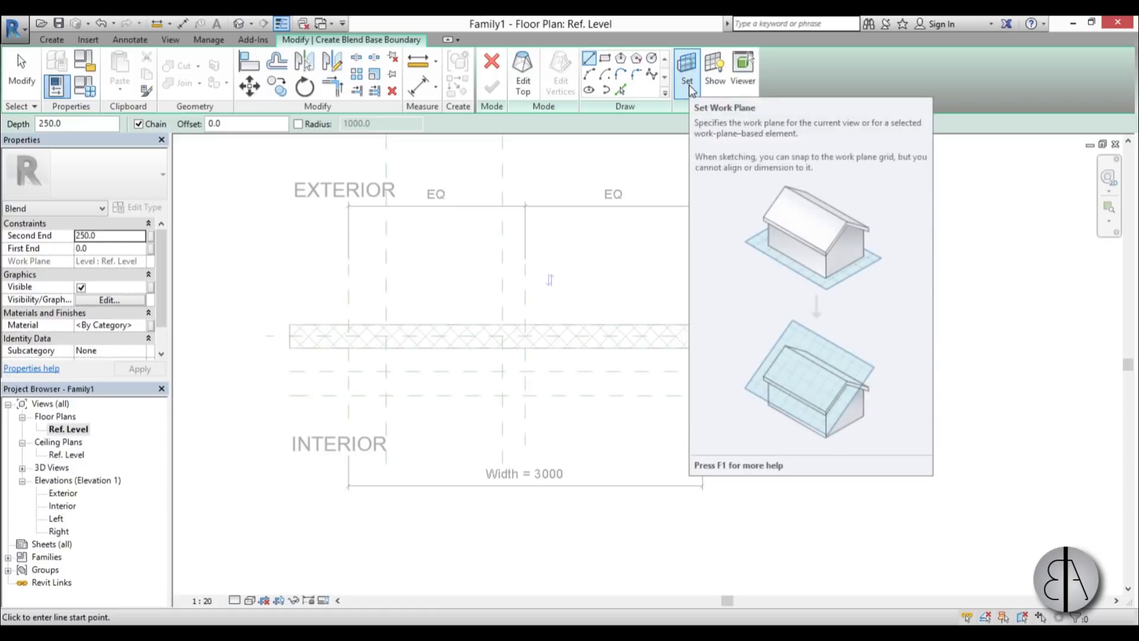
click(690, 89)
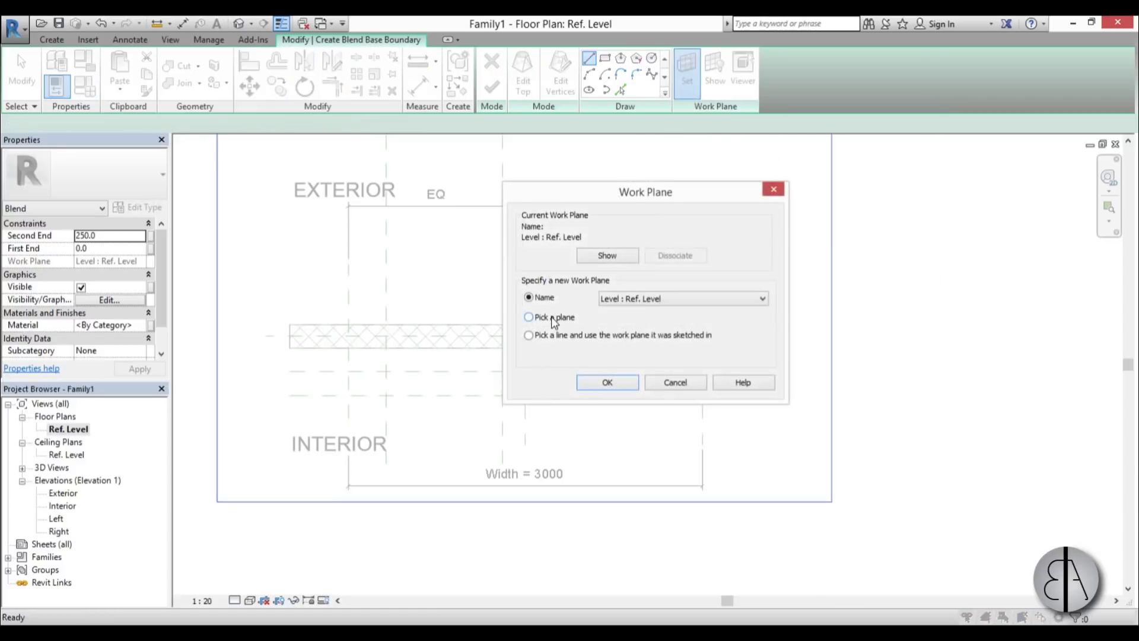
click(603, 380)
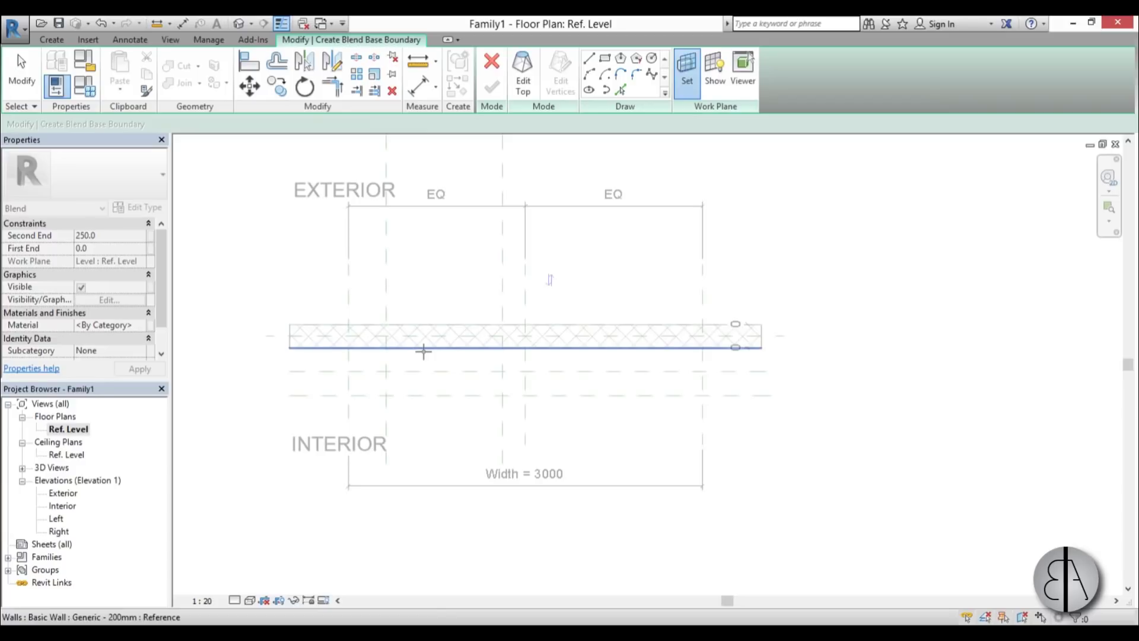
key(Tab)
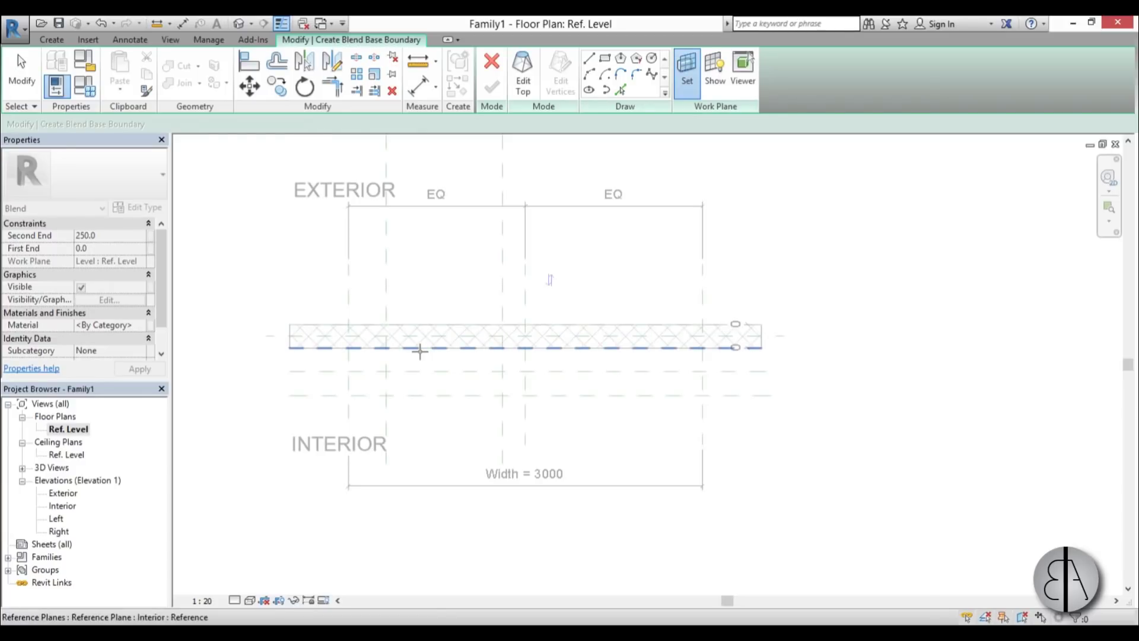
click(421, 356)
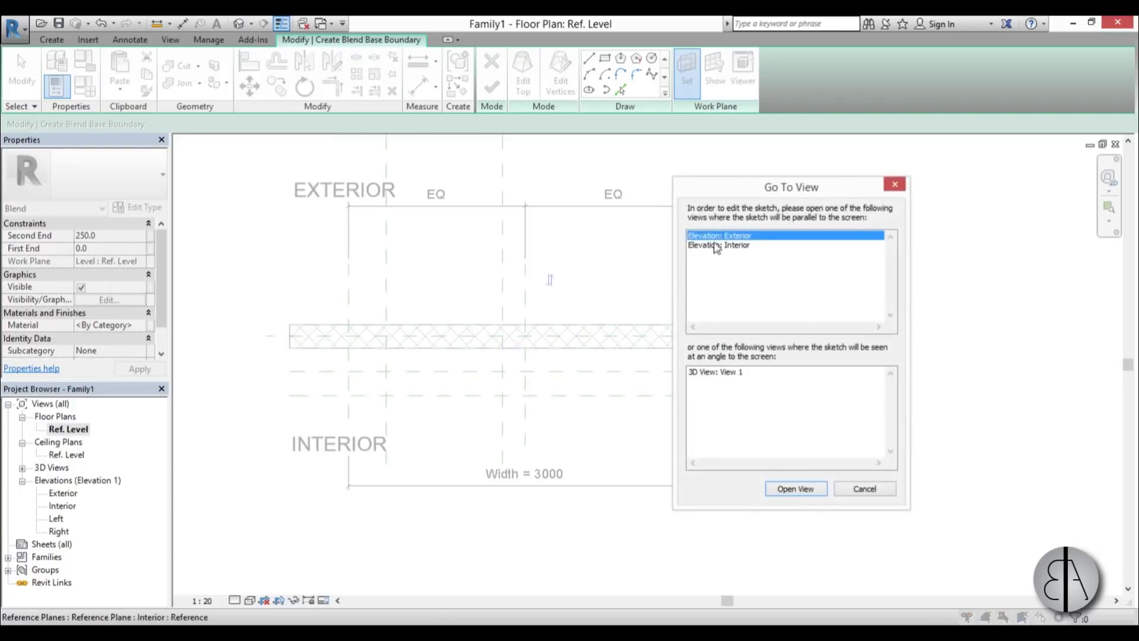
click(808, 490)
click(896, 546)
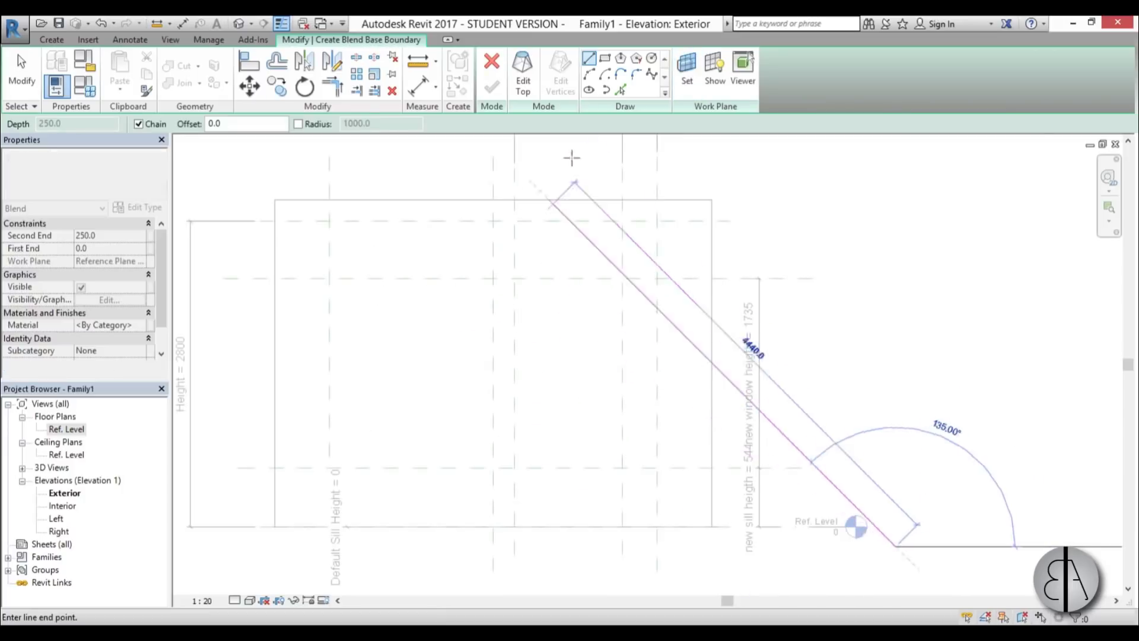
- Sketch the blend's 3000 by 2800 base rectangle on the original opening's reference planes with all sides locked, and set Second End to 0
click(606, 58)
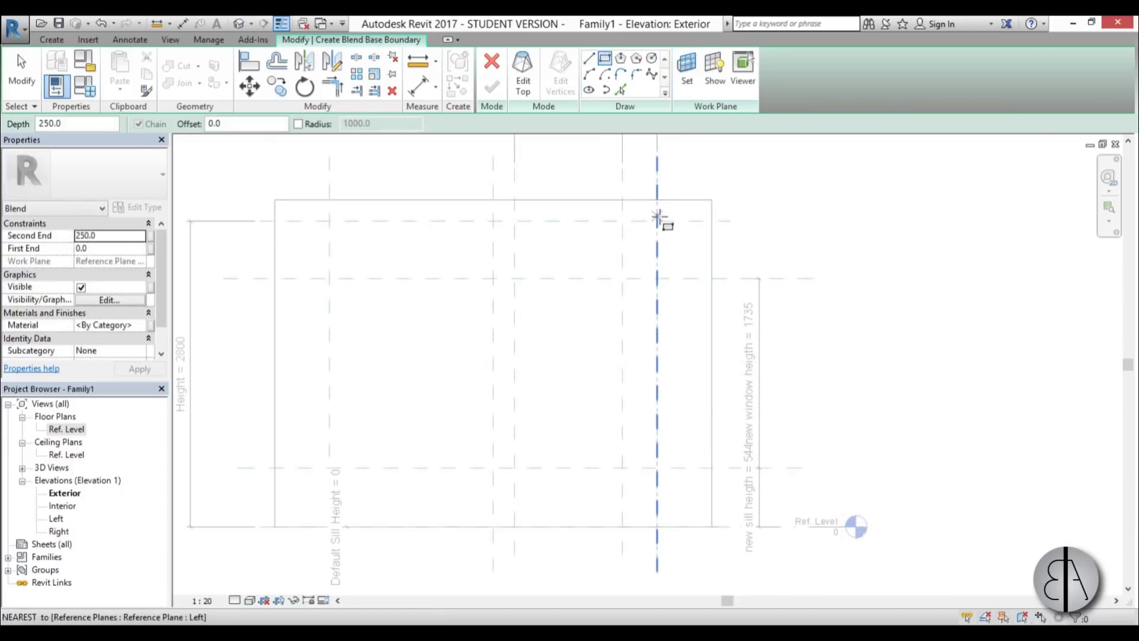
click(657, 222)
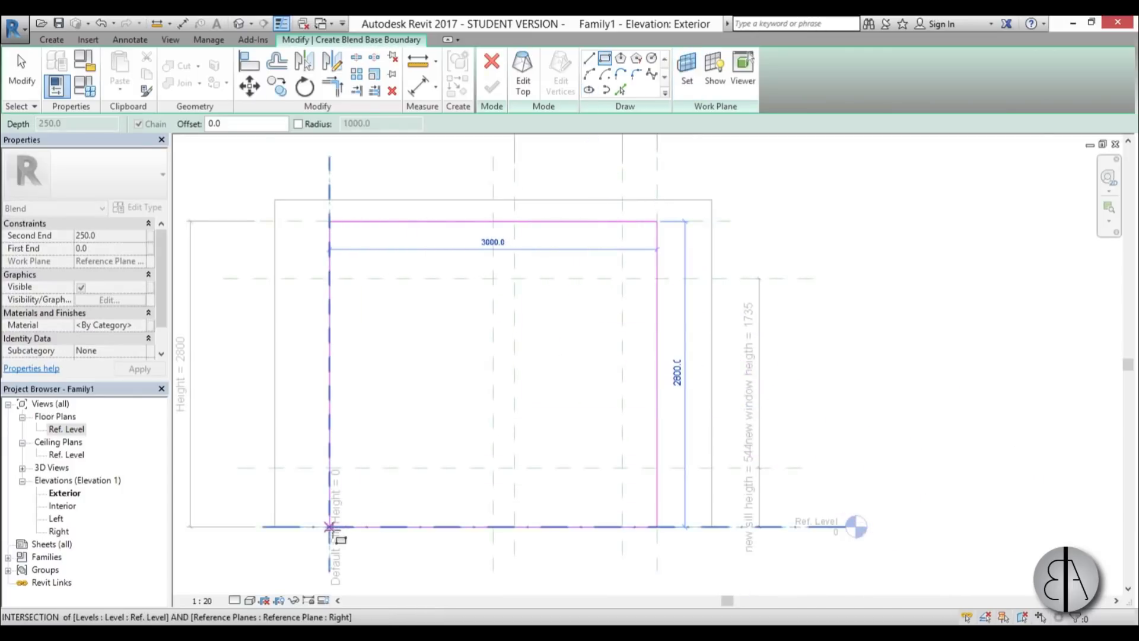
click(330, 527)
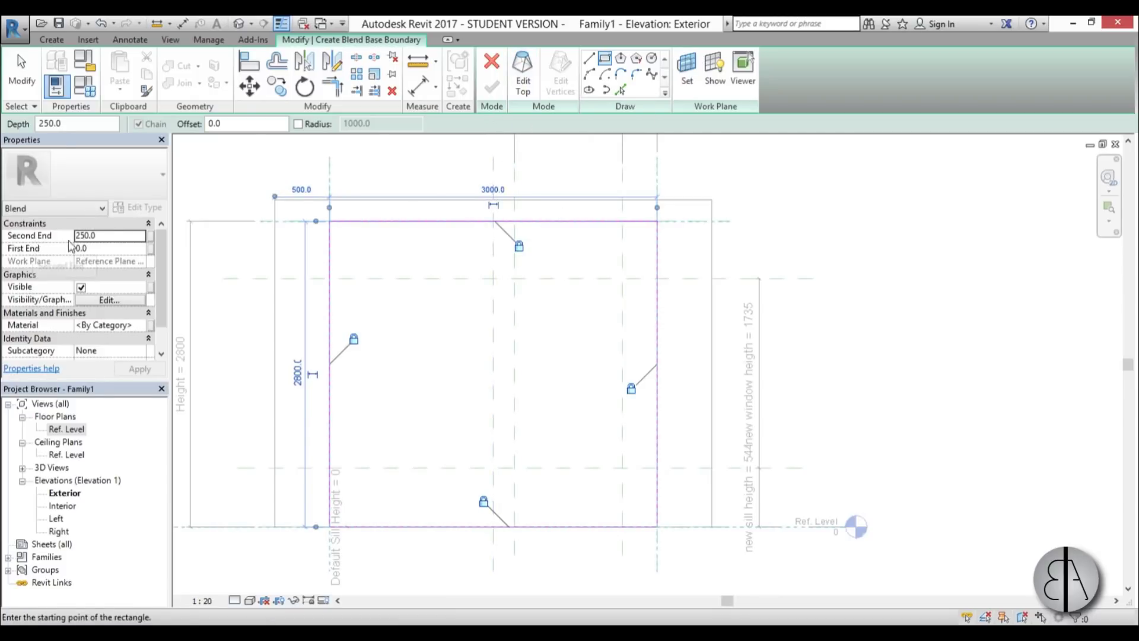
click(116, 237)
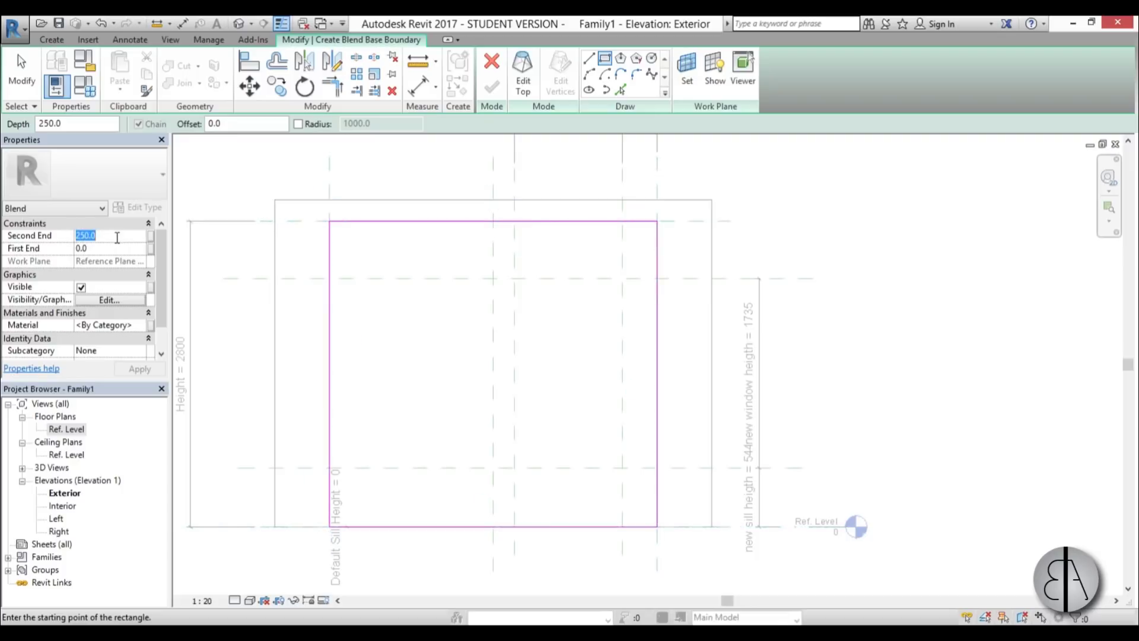
key(Return)
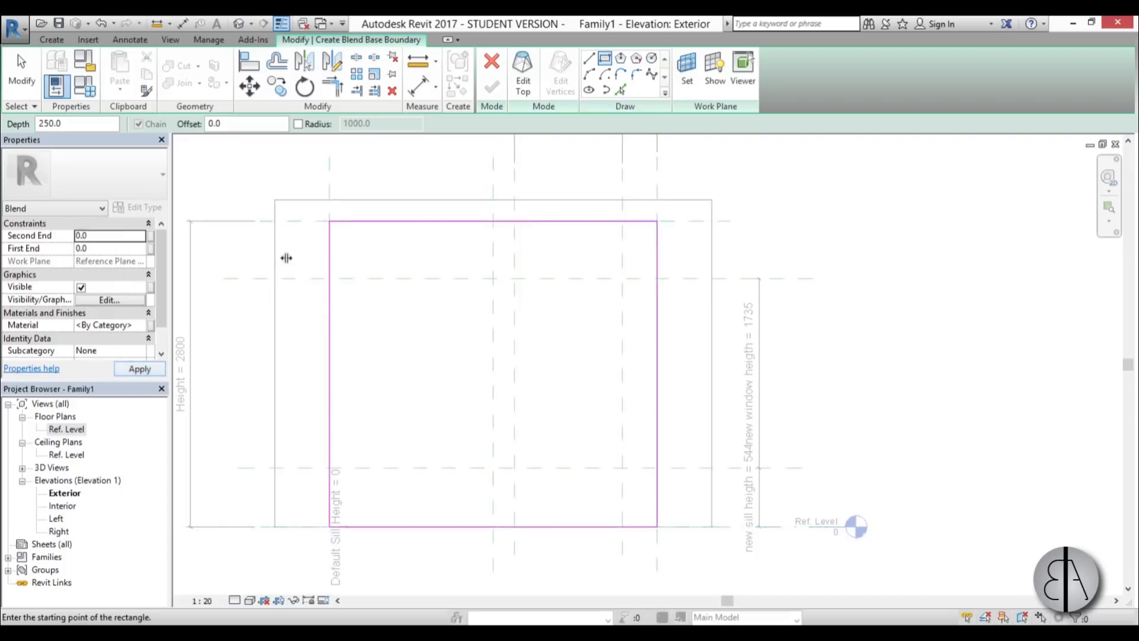
- Switch to the blend's top boundary, set its work plane to the reference plane furthest from the wall on the interior side, and open the Exterior elevation
click(523, 87)
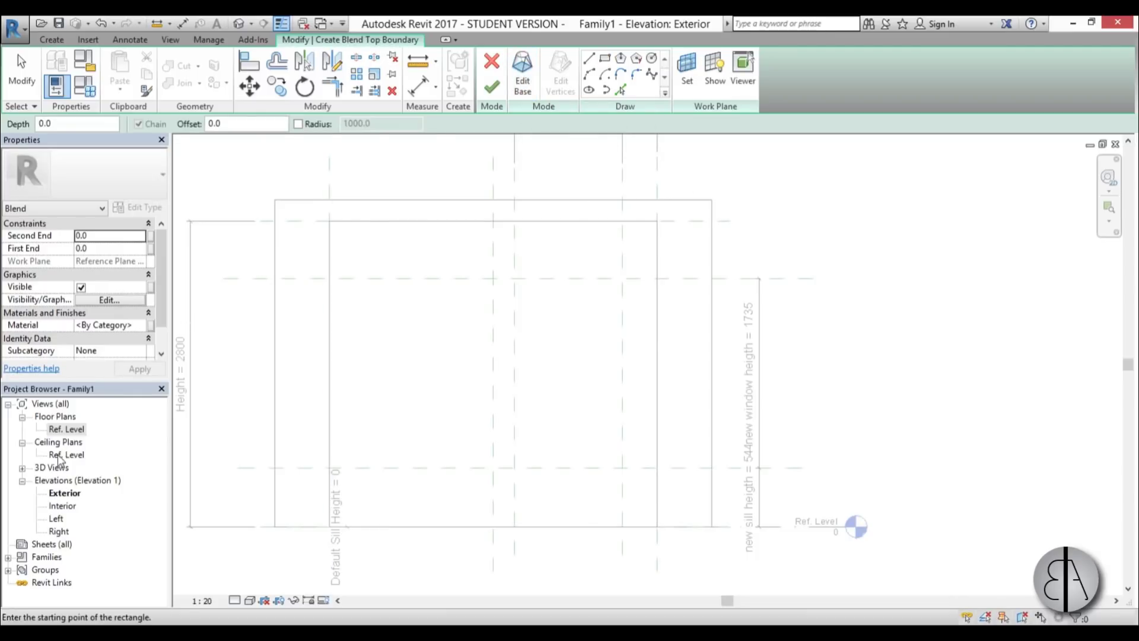
double_click(66, 429)
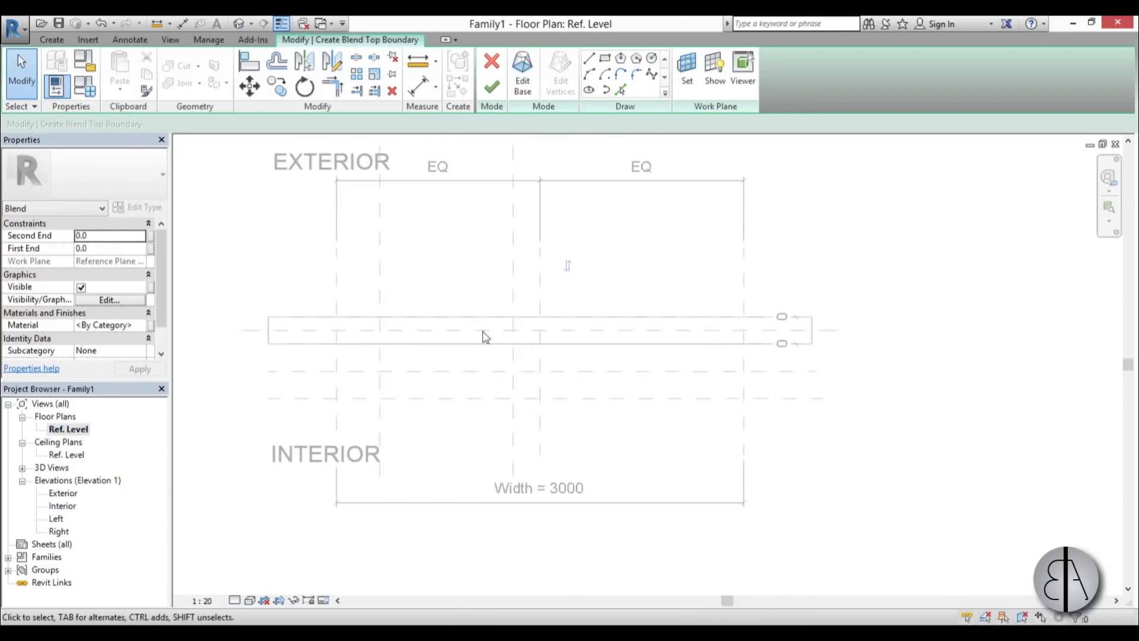
click(687, 71)
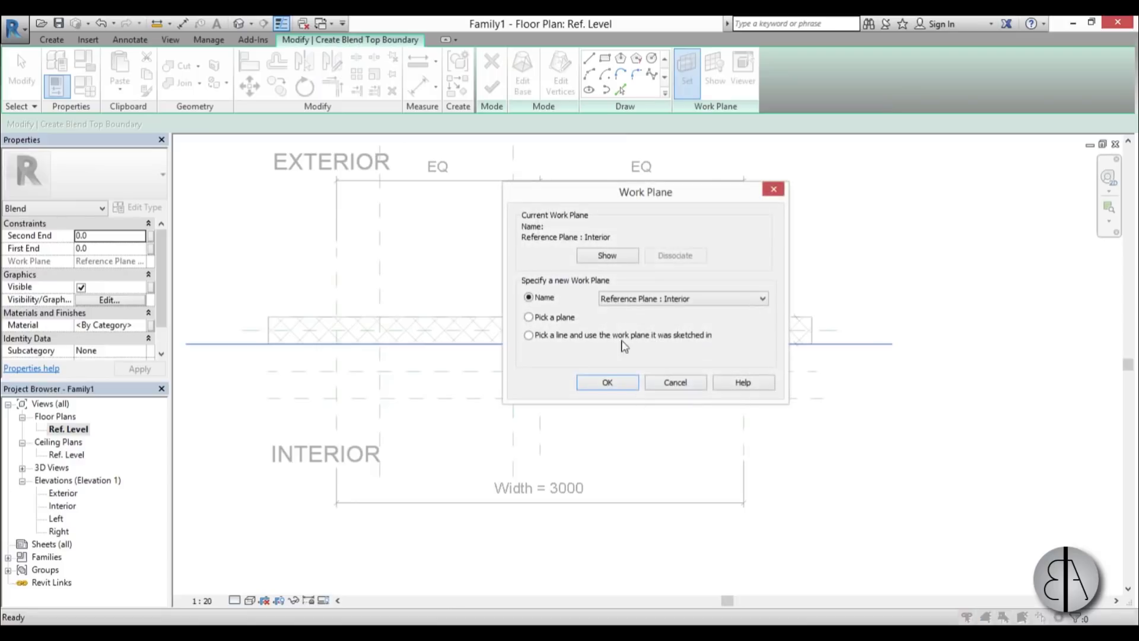
click(555, 320)
click(608, 382)
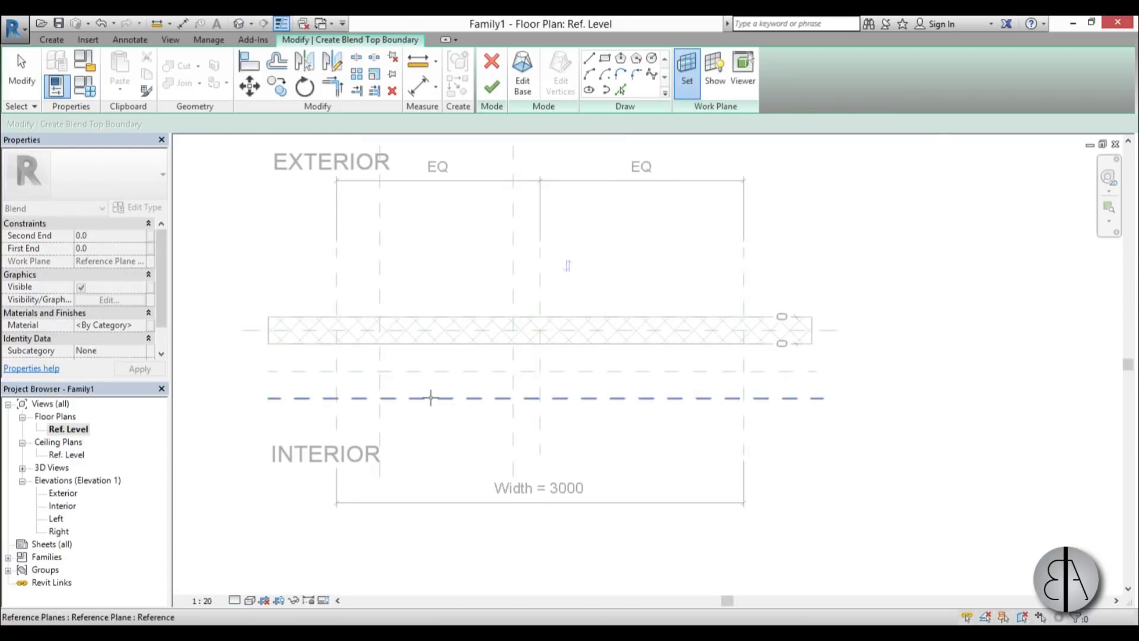
click(437, 398)
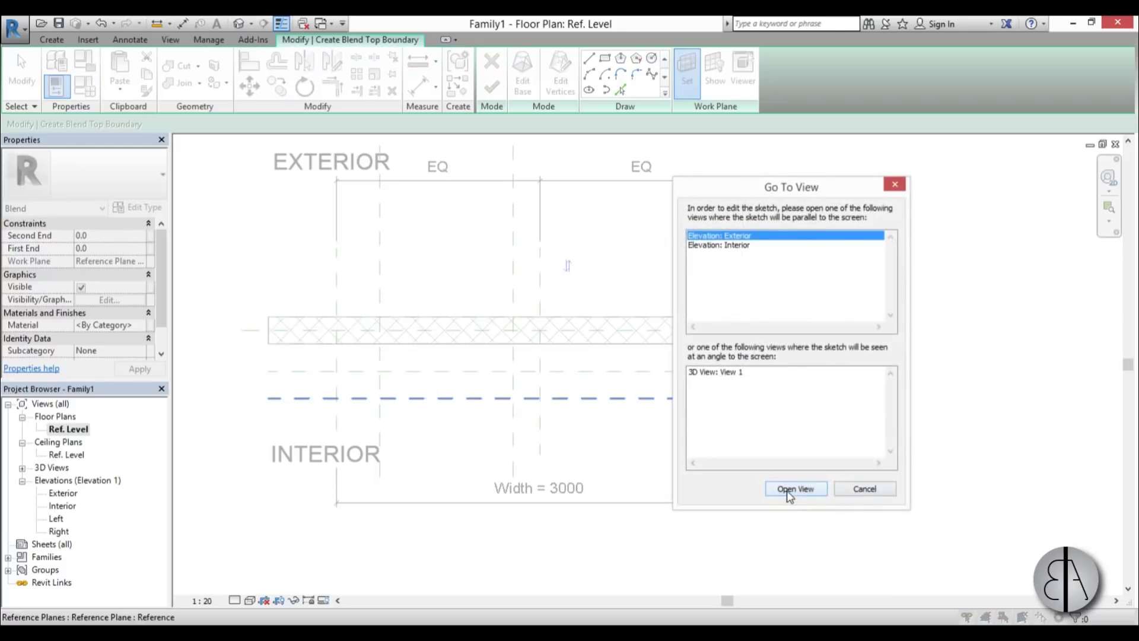
click(788, 490)
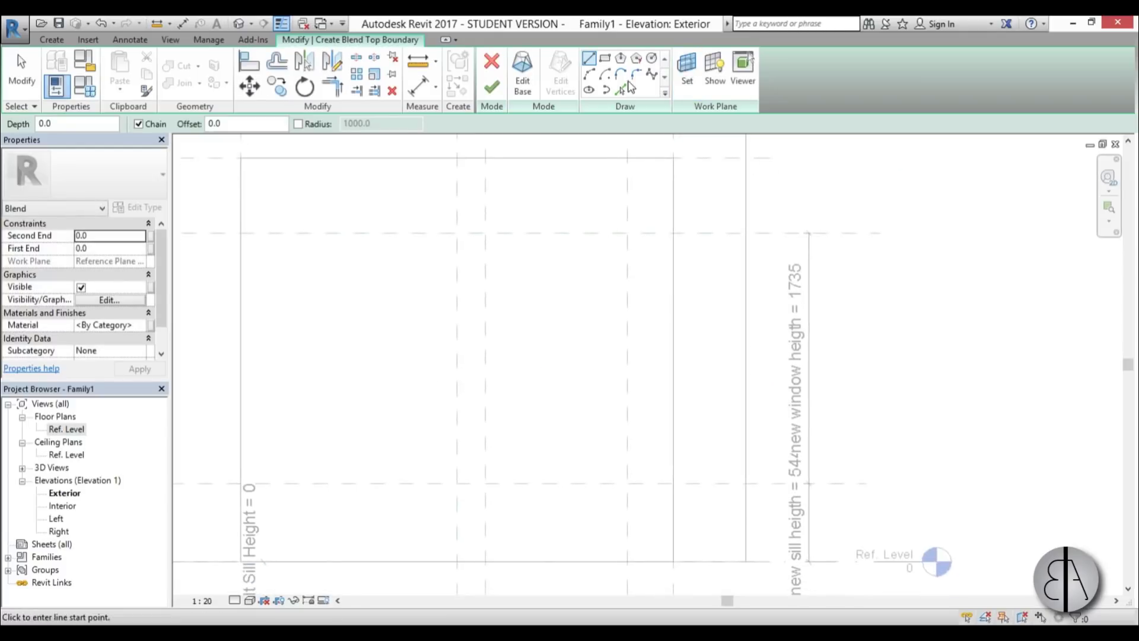
- Sketch the top boundary rectangle on the four new window reference planes, lock all its sides, and finish the blend
click(604, 58)
click(485, 233)
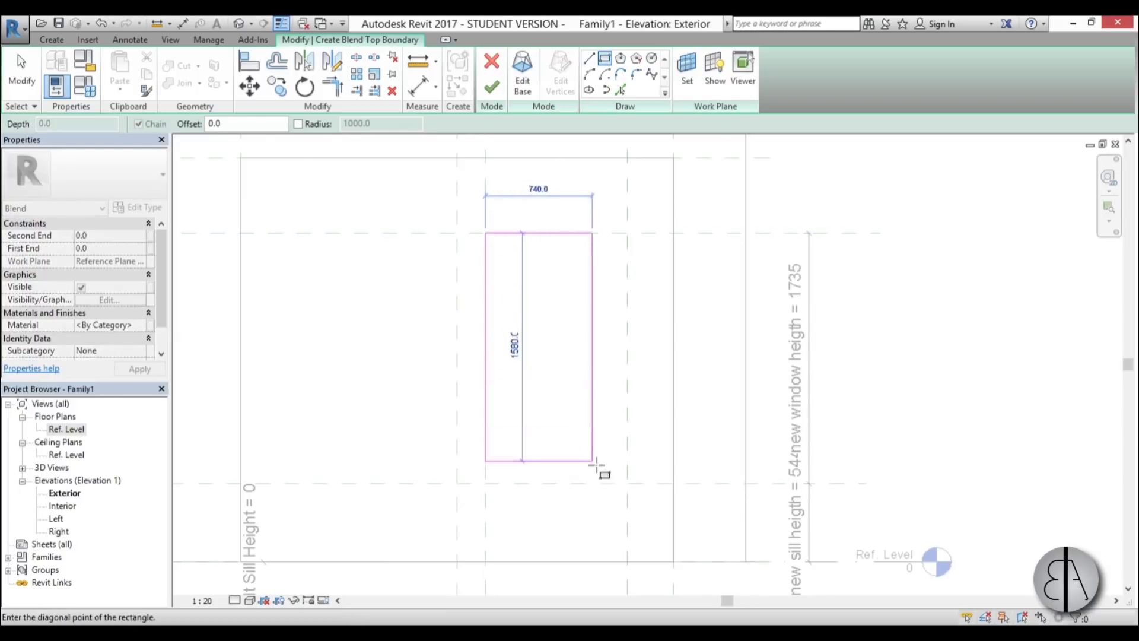
click(627, 483)
click(501, 259)
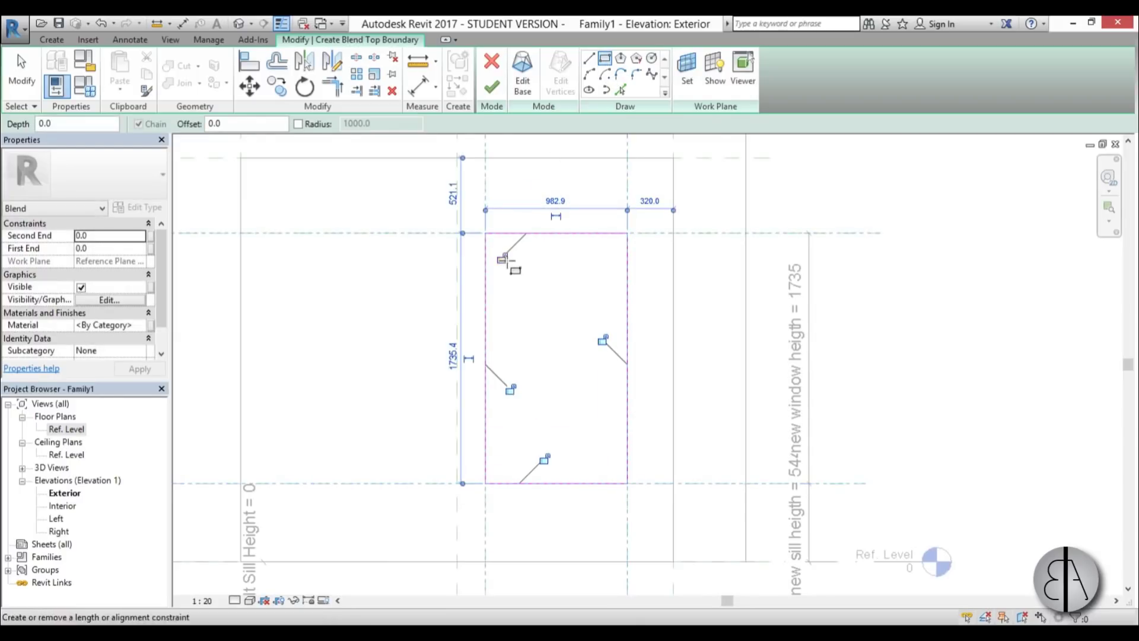
click(509, 389)
click(544, 459)
click(602, 340)
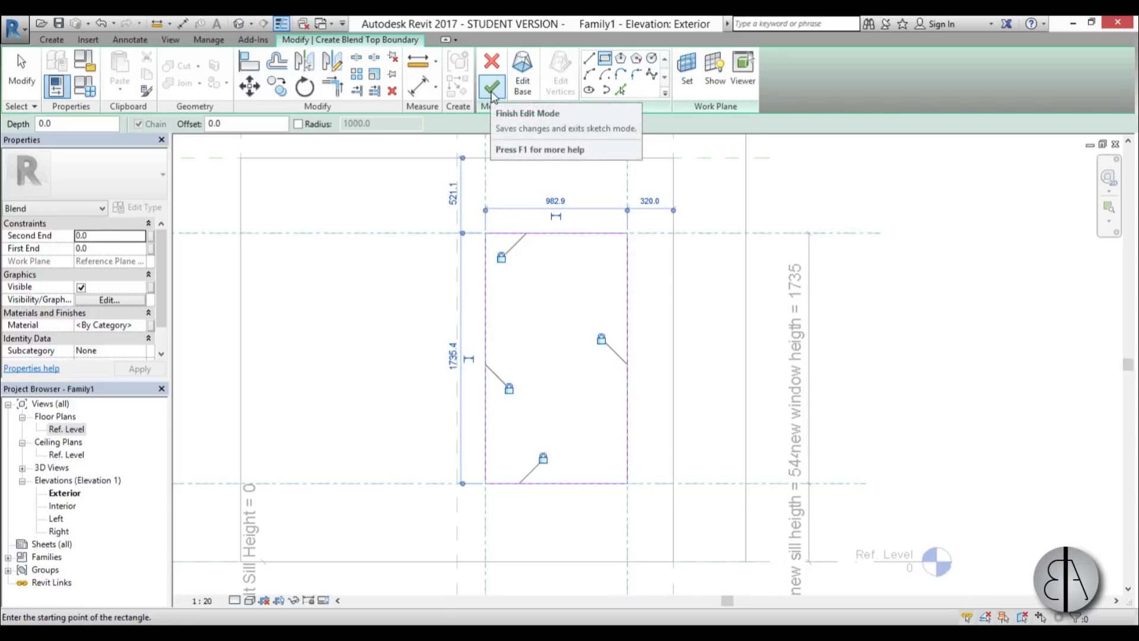
click(492, 89)
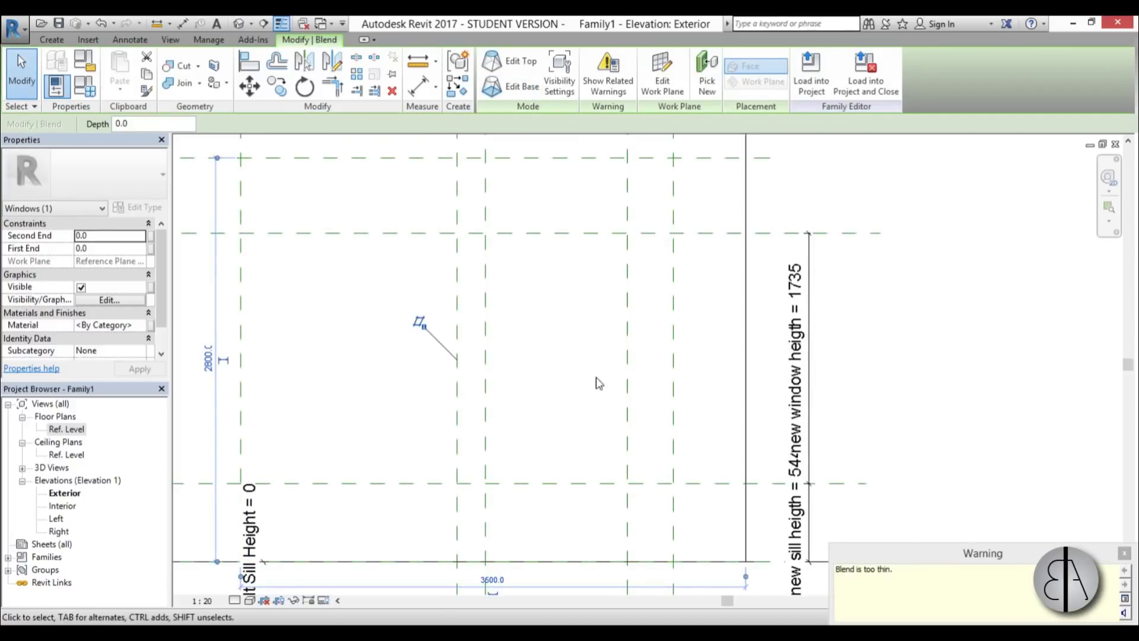
click(1125, 554)
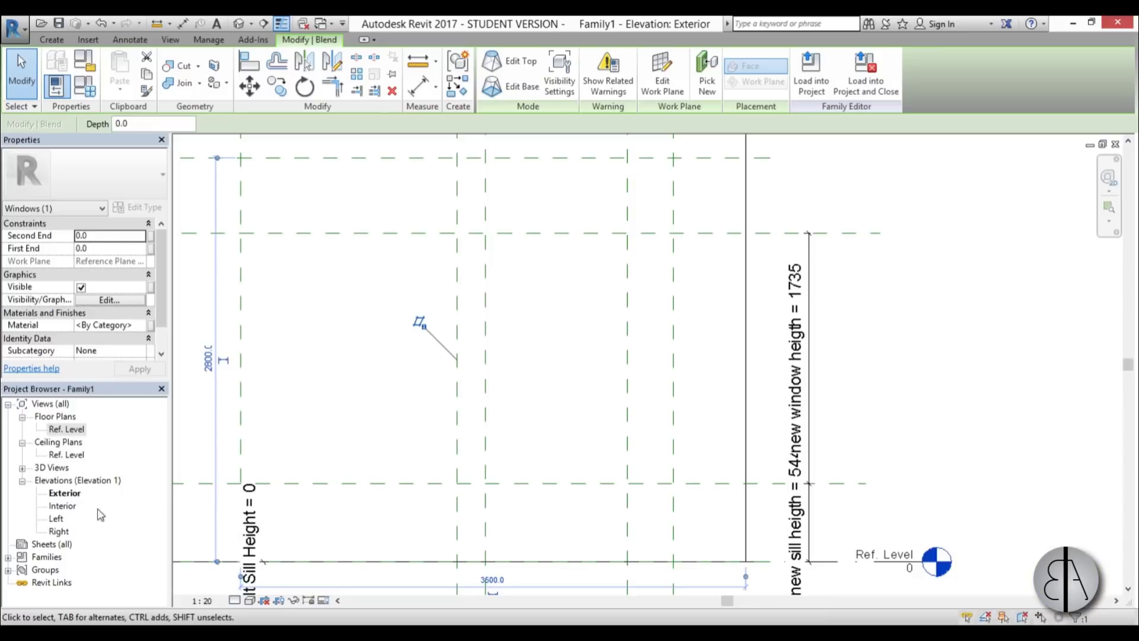
- In the Ref. Level floor plan, constrain the blend's two end faces to the Interior plane and the furthest interior-side reference plane
double_click(67, 429)
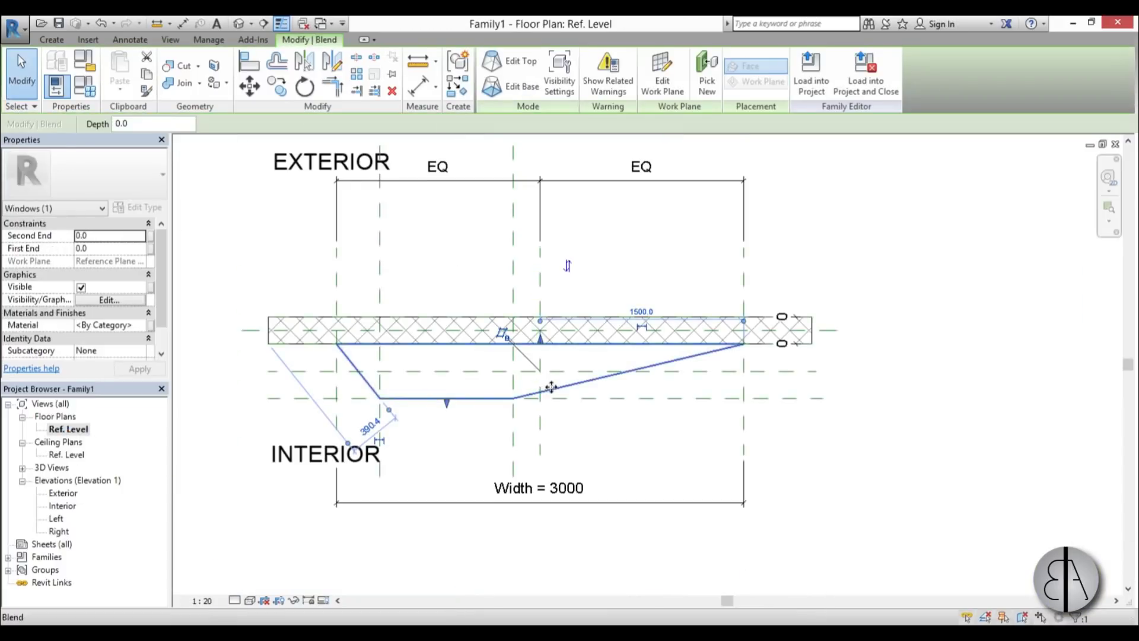
key(Escape)
scroll(448, 403, up, 4)
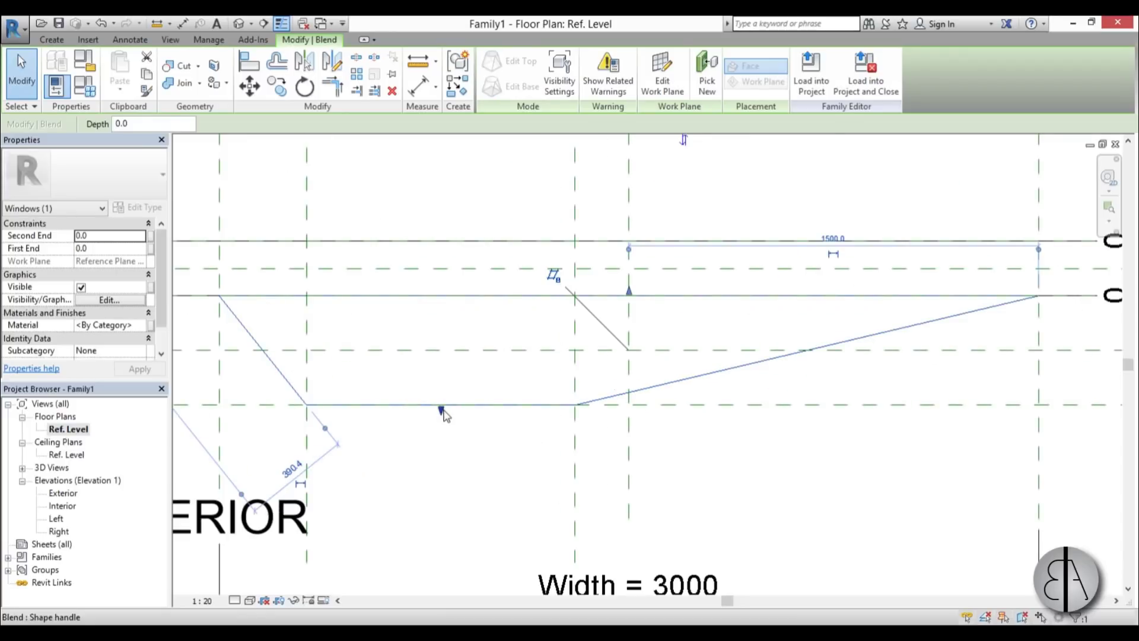
click(445, 405)
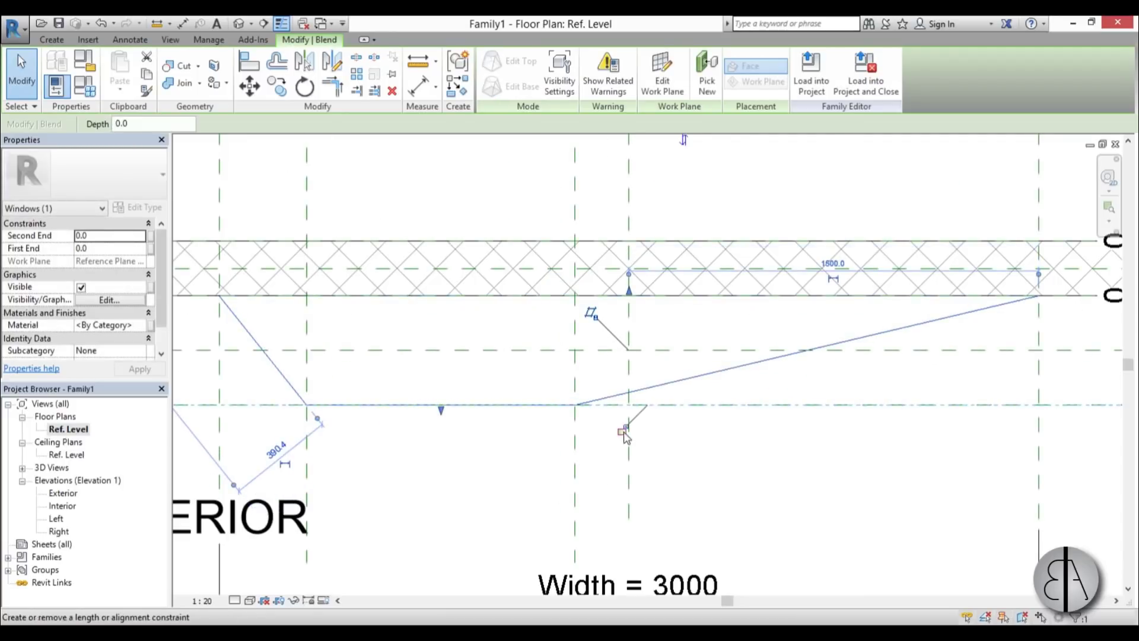
mouse_move(630, 295)
mouse_down()
mouse_move(631, 305)
mouse_move(629, 295)
mouse_up()
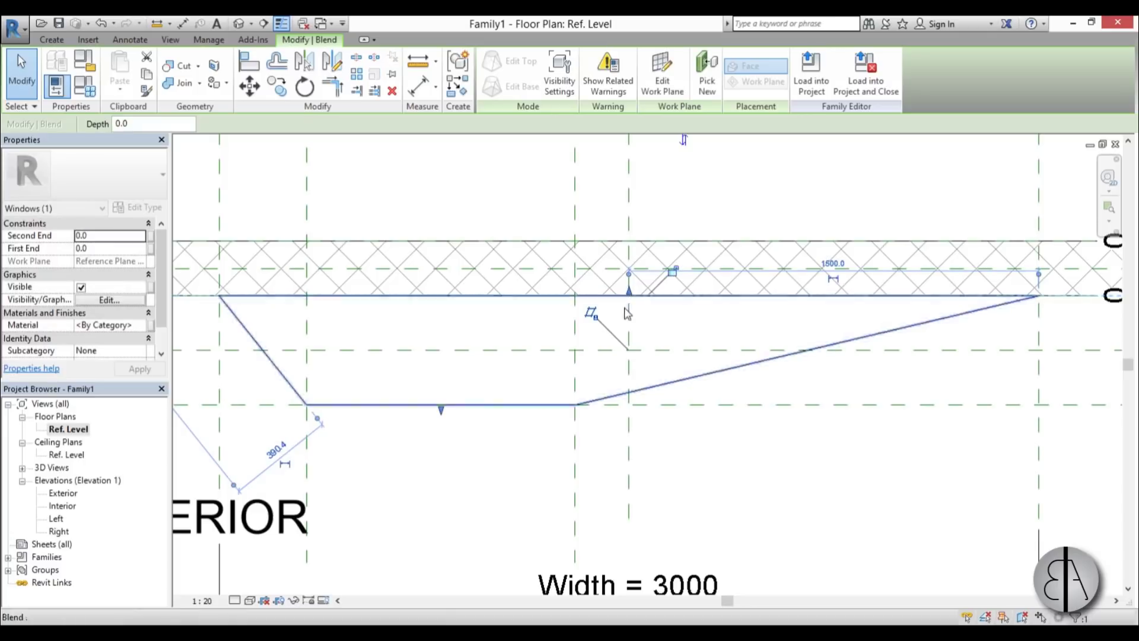
scroll(466, 265, down, 4)
key(Escape)
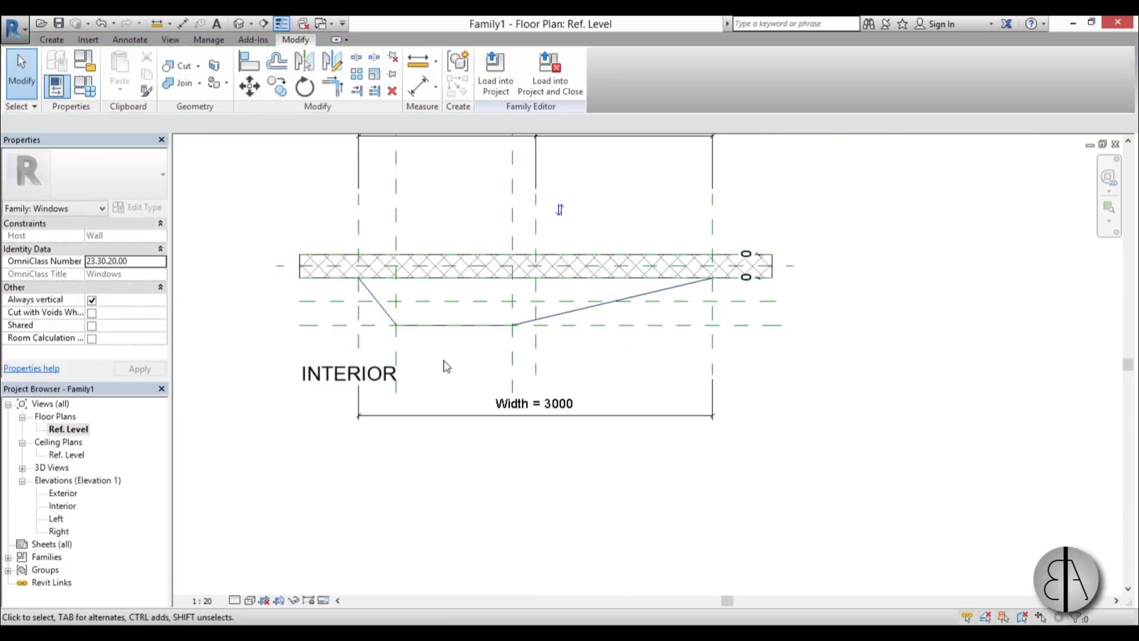
- Examine the blend and its host wall from several sides in the 3D view
click(239, 24)
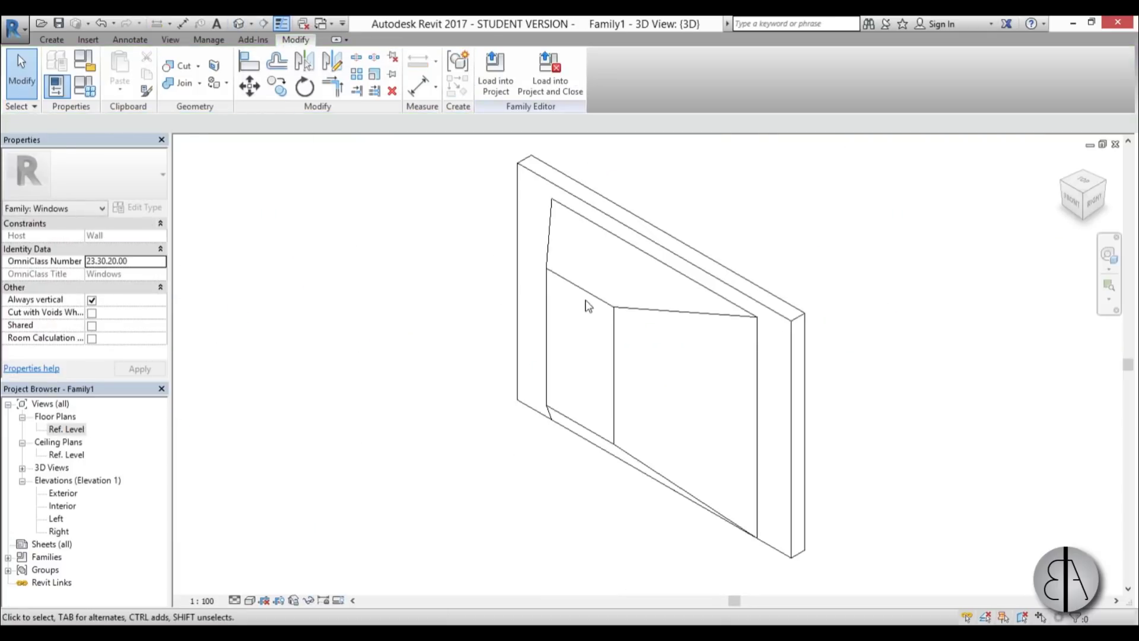
shift+middle_drag(587, 305, 719, 297)
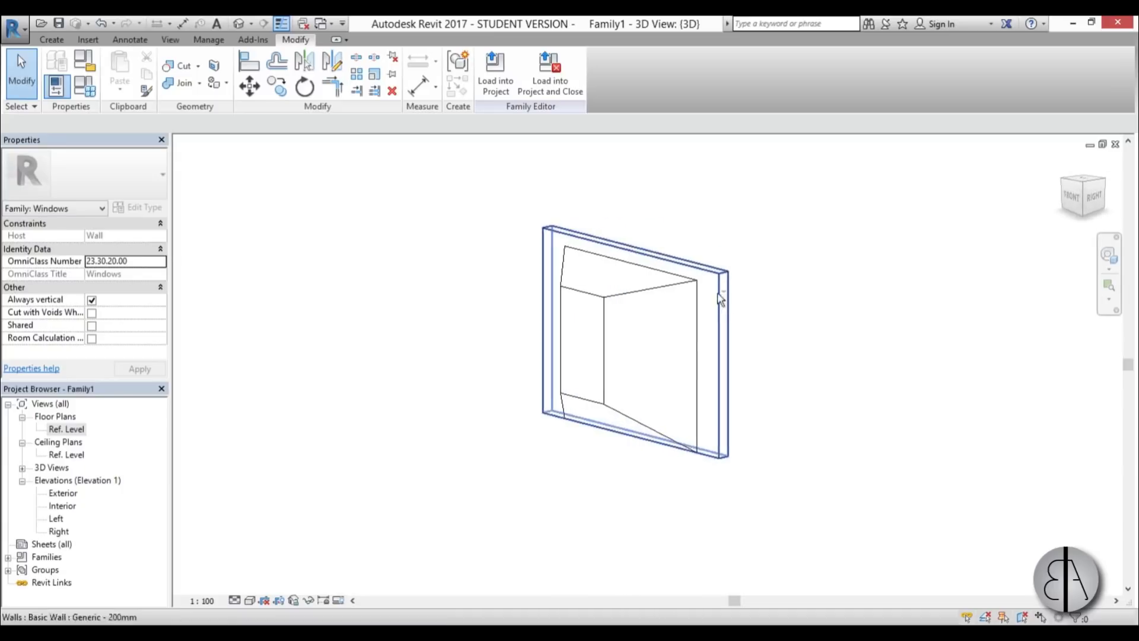
shift+middle_drag(599, 305, 430, 399)
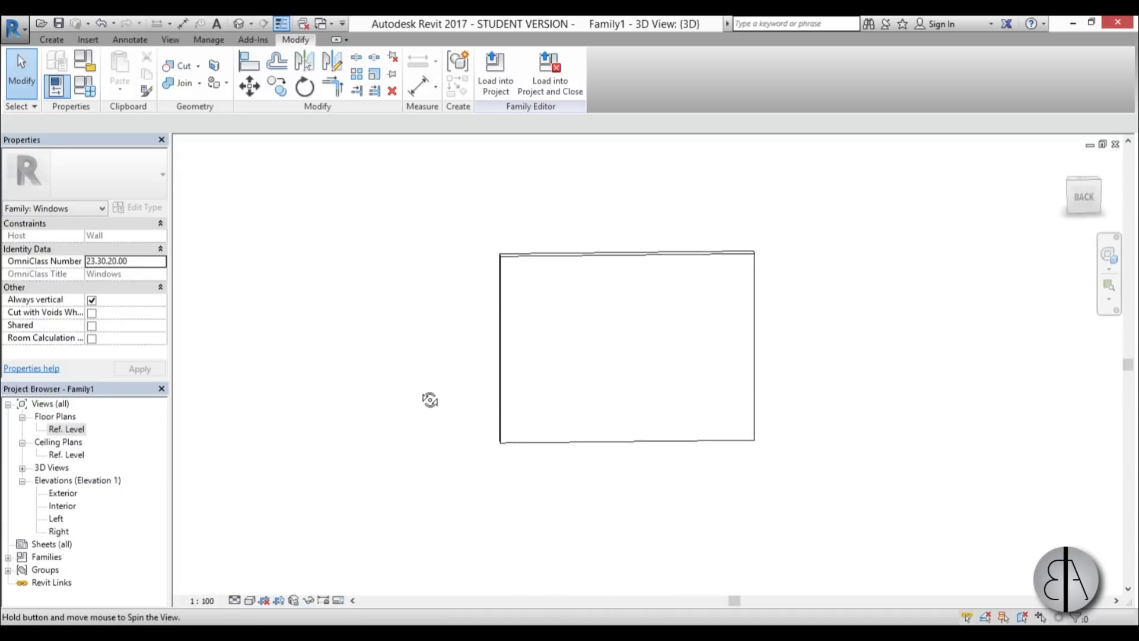
shift+middle_drag(637, 317, 730, 374)
shift+middle_drag(627, 378, 485, 467)
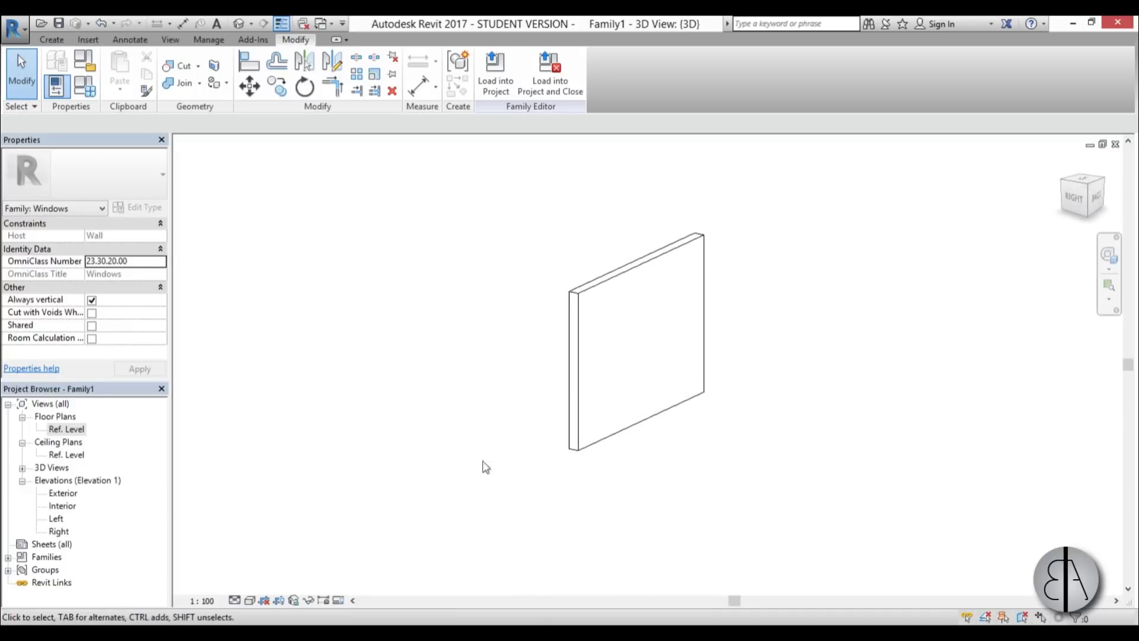
- In the Ref. Level floor plan, start a void blend on the Exterior reference plane and open the Exterior elevation for its base sketch
double_click(68, 431)
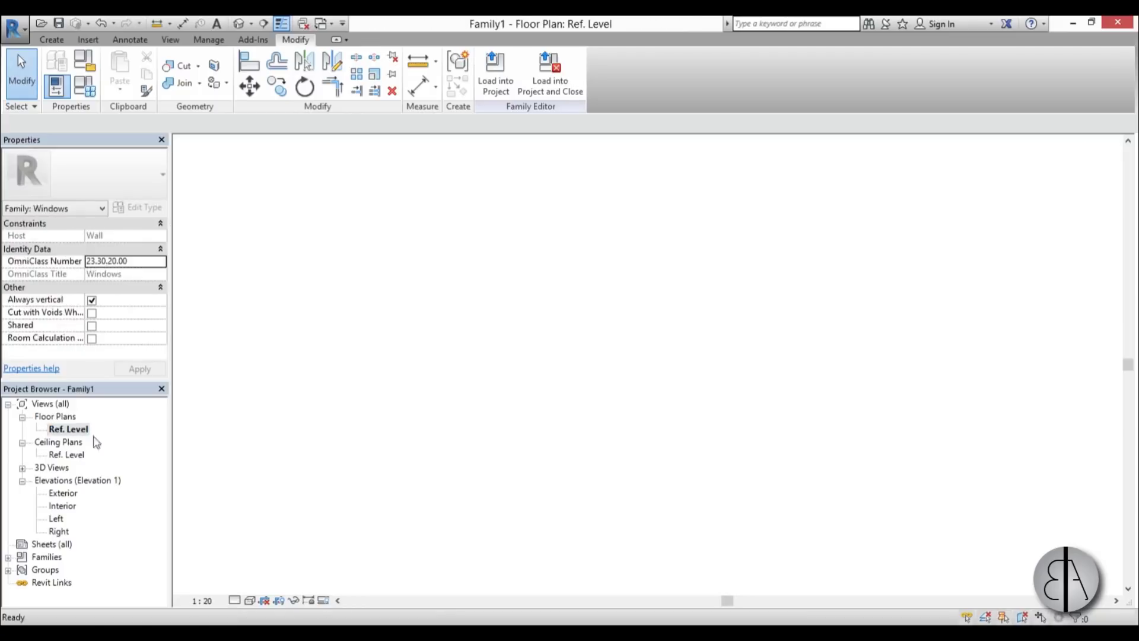
scroll(449, 178, up, 2)
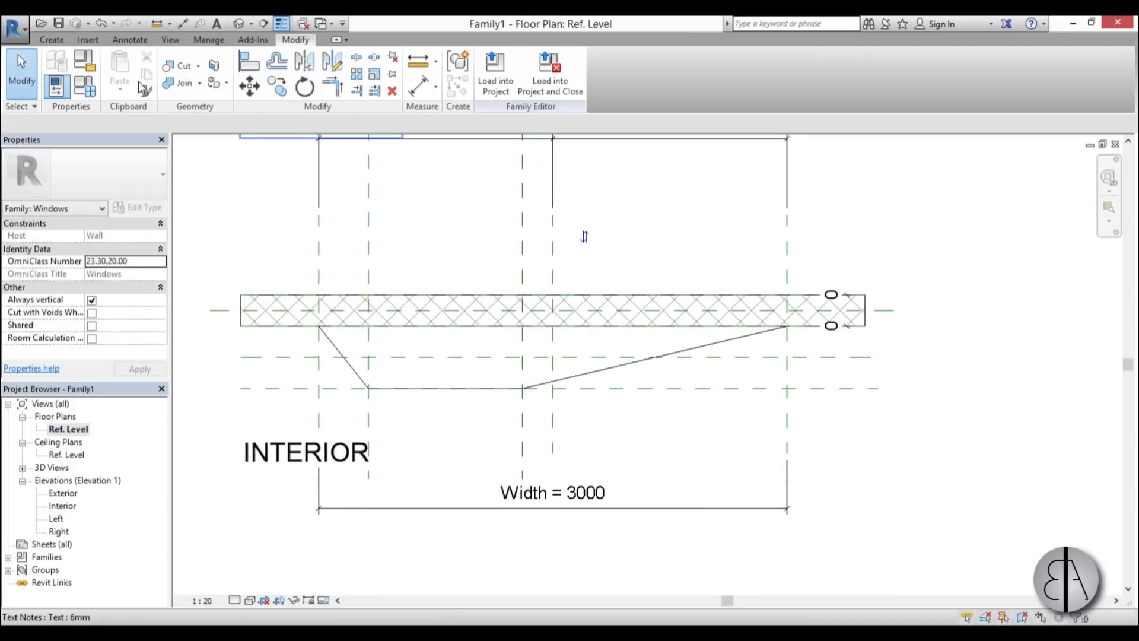
click(37, 38)
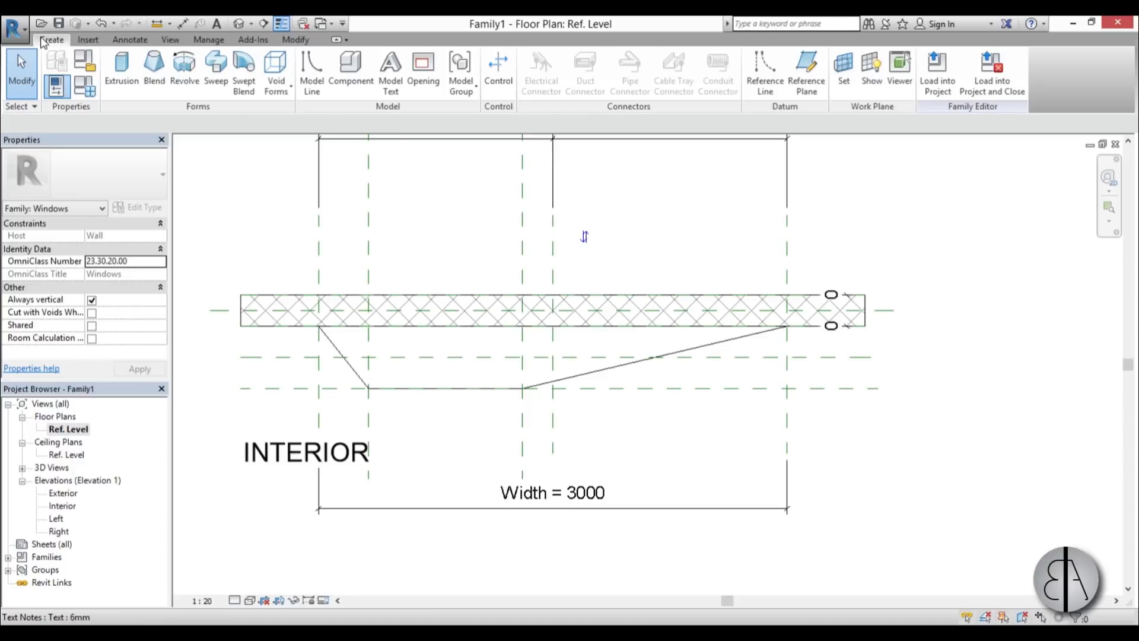
click(282, 98)
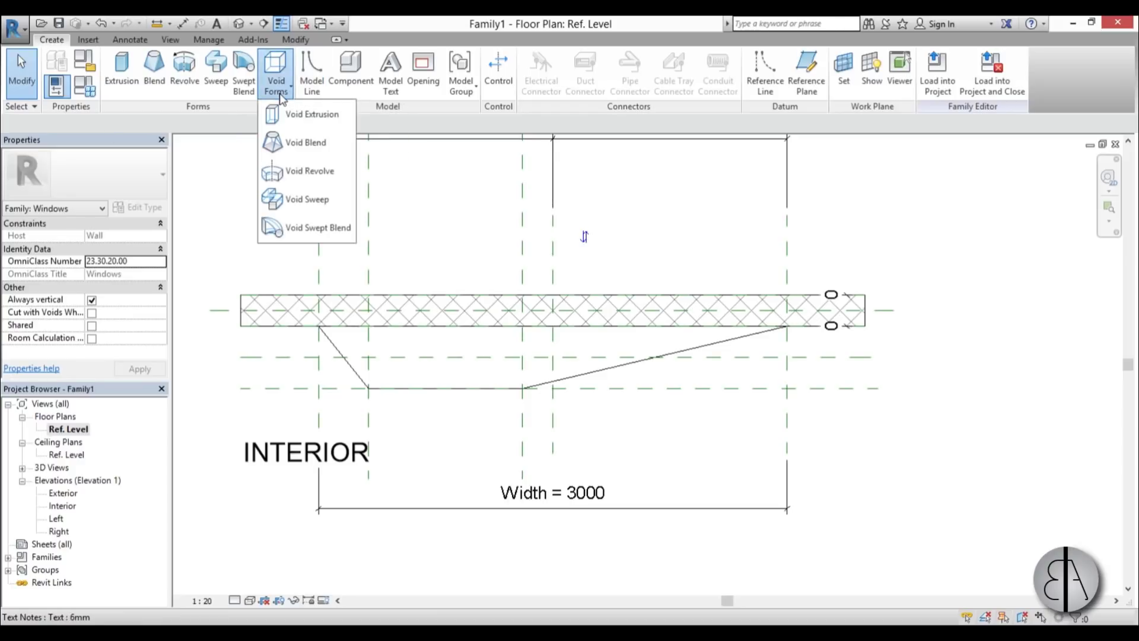
click(305, 143)
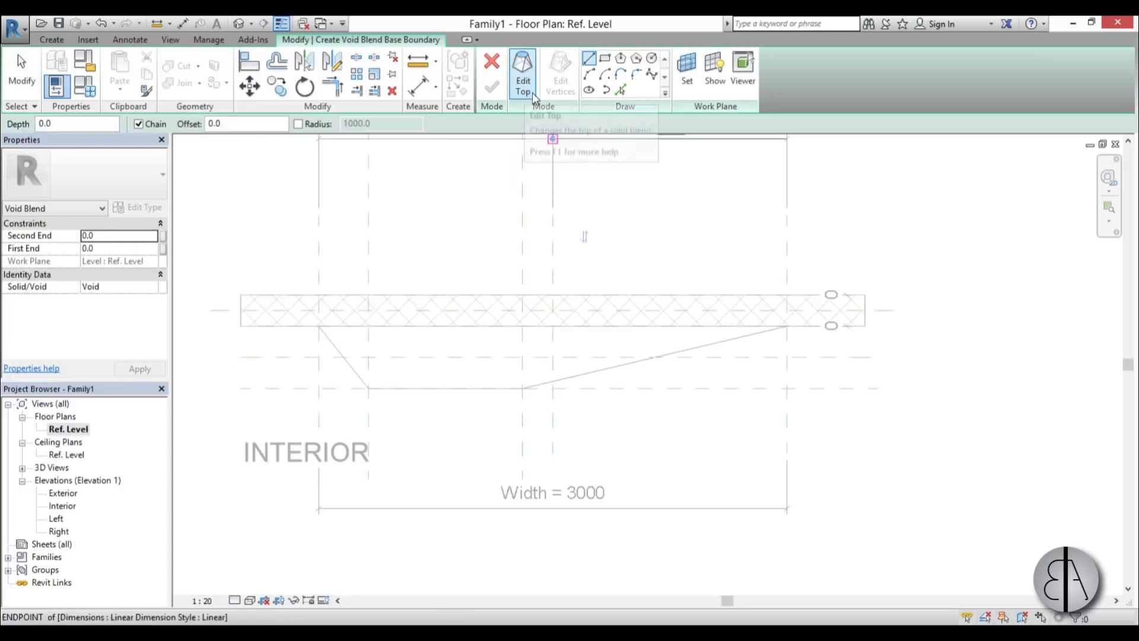
click(686, 74)
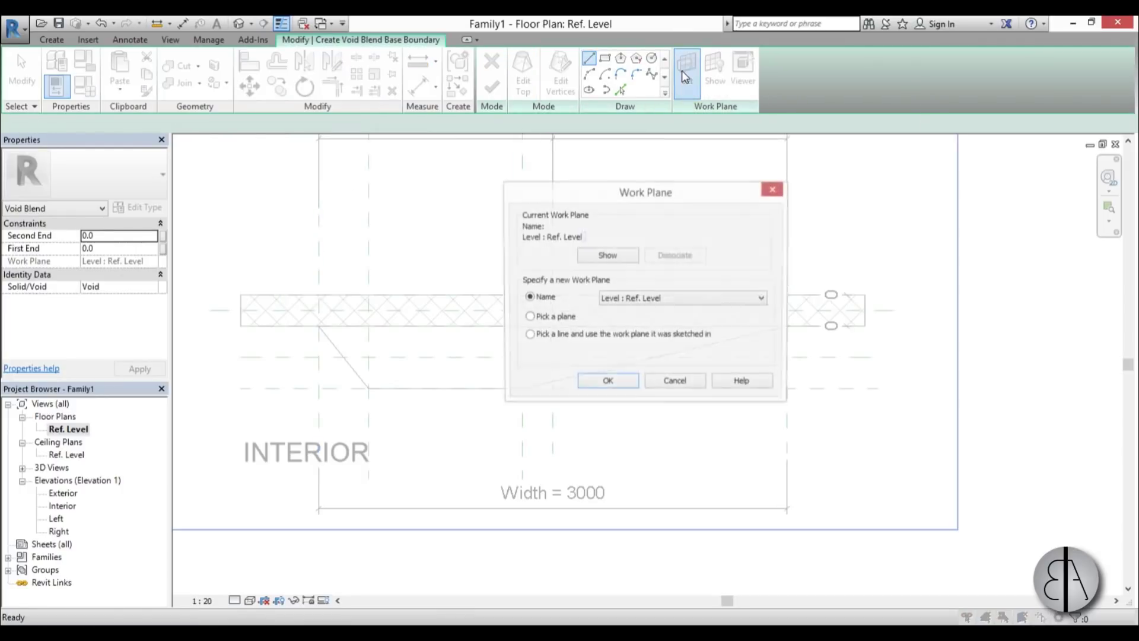
click(599, 381)
key(Tab)
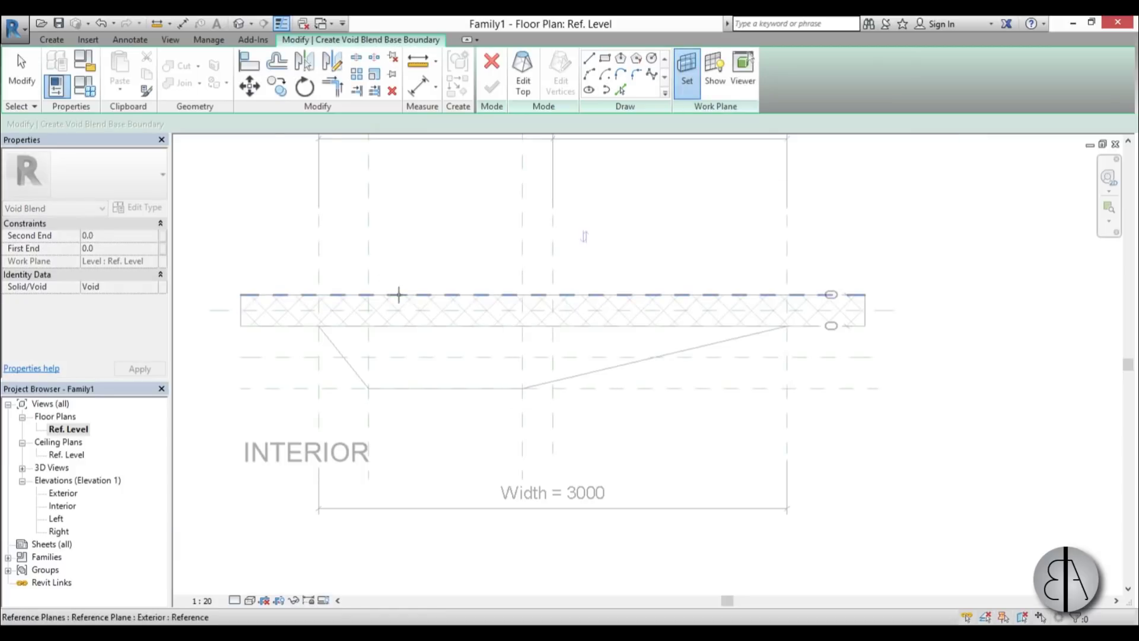
click(399, 294)
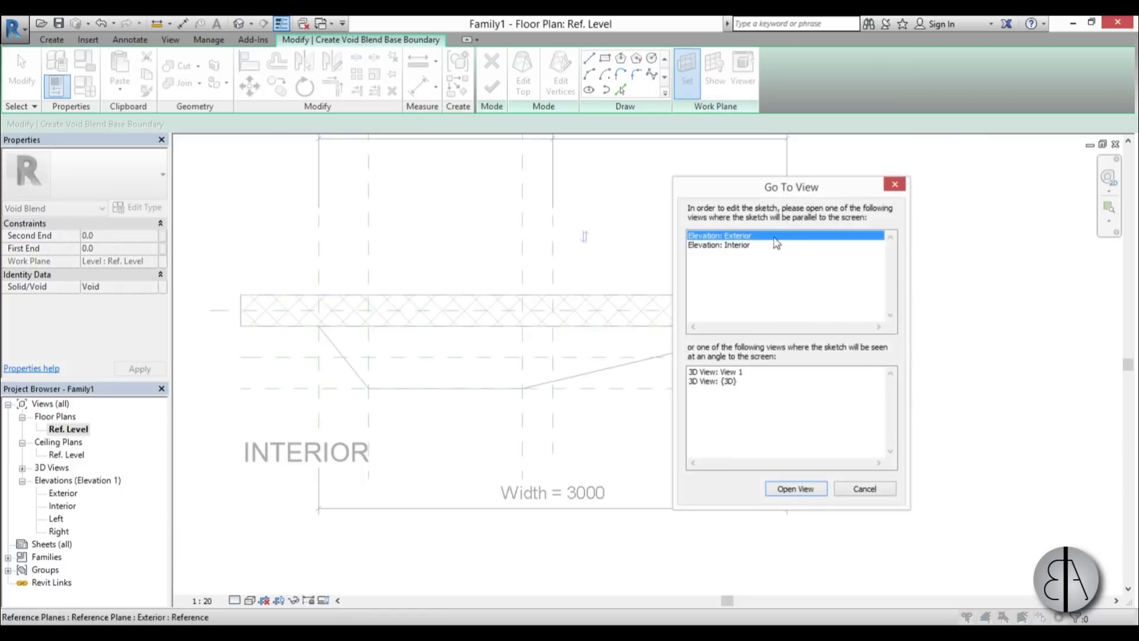
click(797, 487)
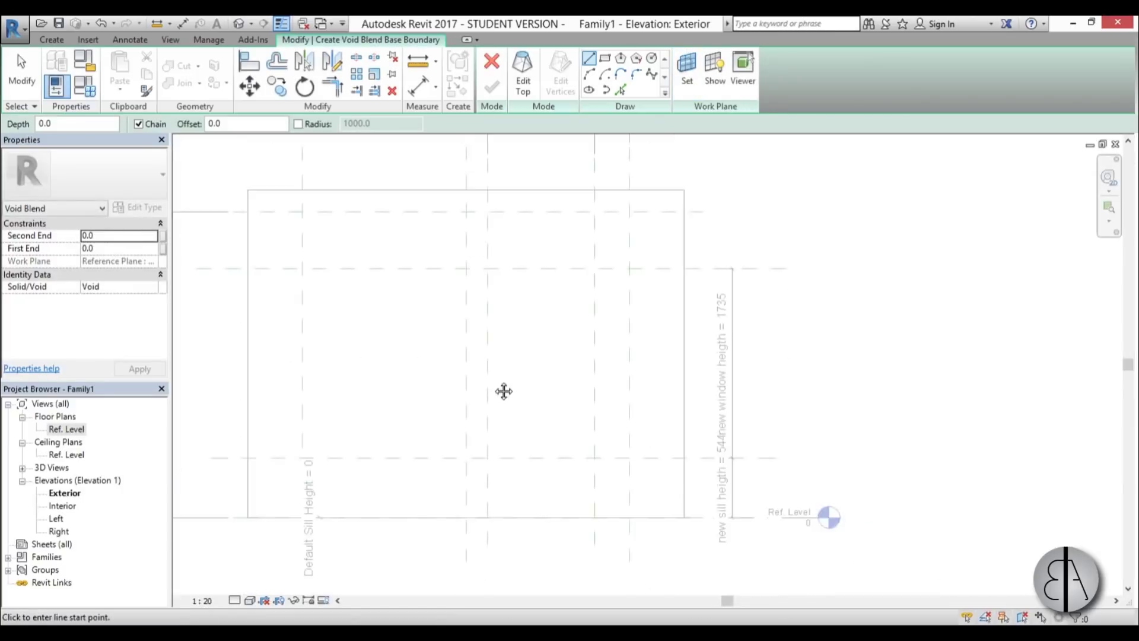
- Sketch the void blend's 3000 by 2800 base rectangle on the outer Width and Height planes and Ref. Level, locking all four sides
click(605, 59)
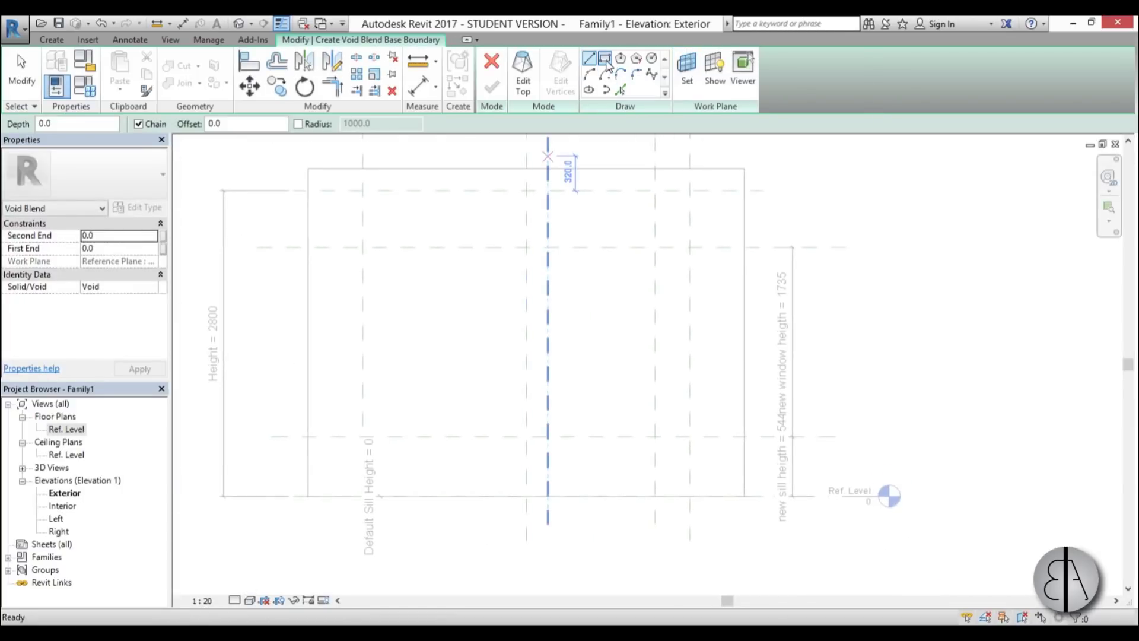
click(363, 191)
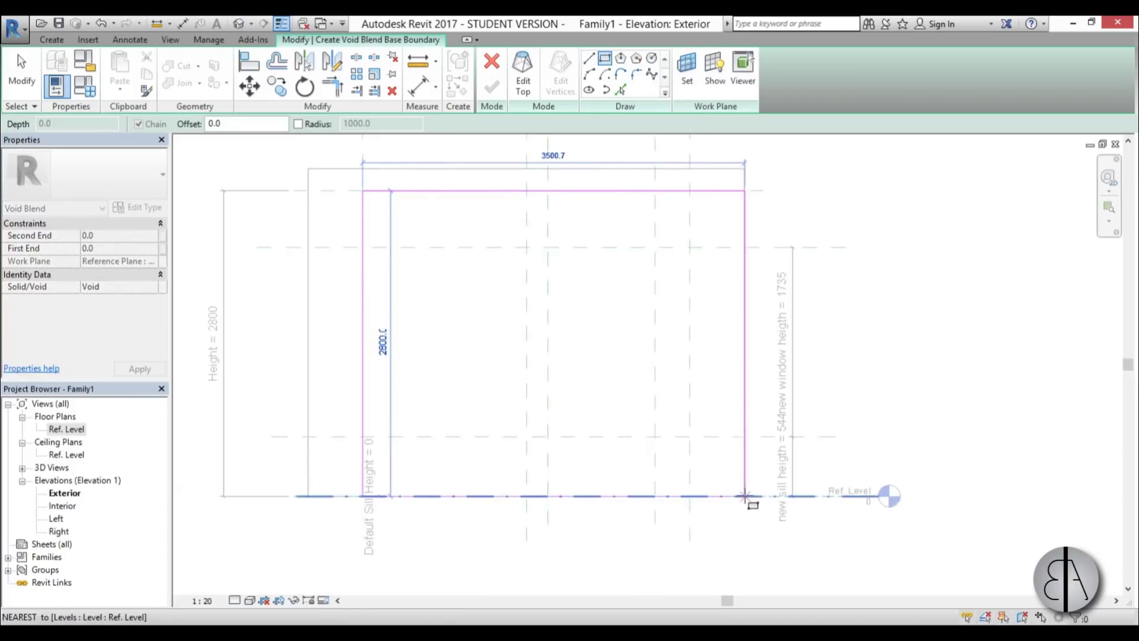
click(689, 495)
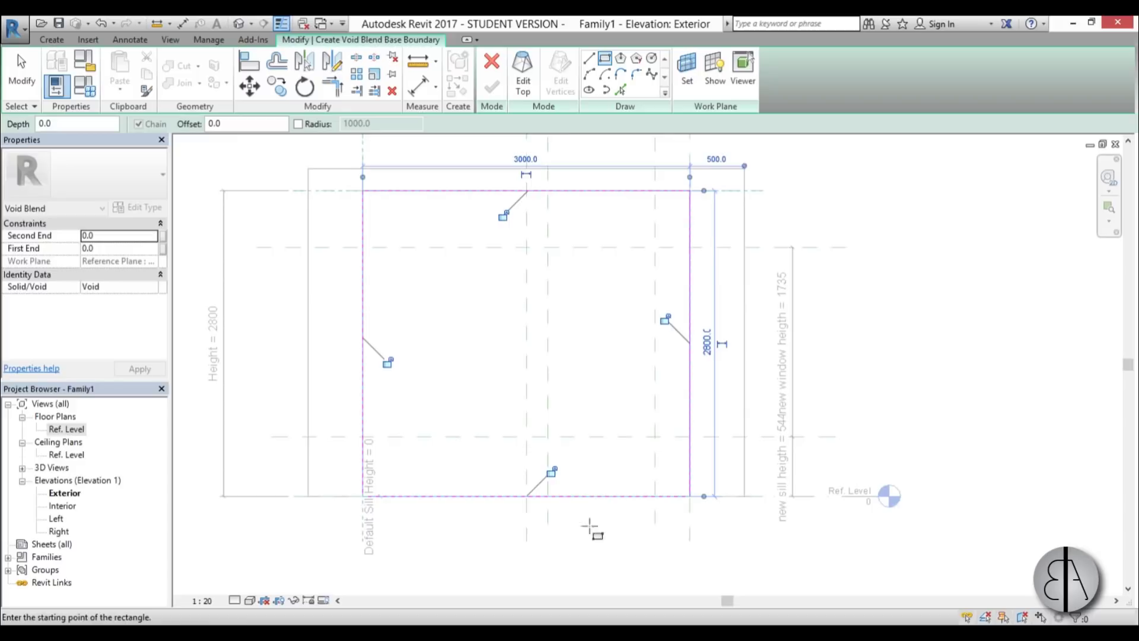
click(387, 363)
click(551, 472)
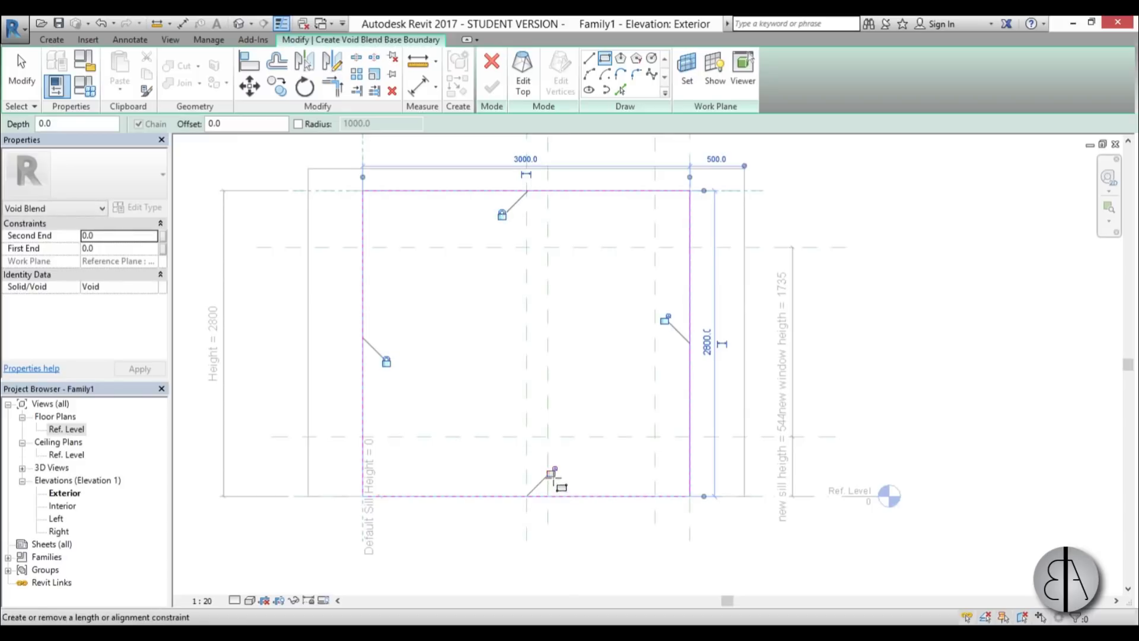
click(666, 318)
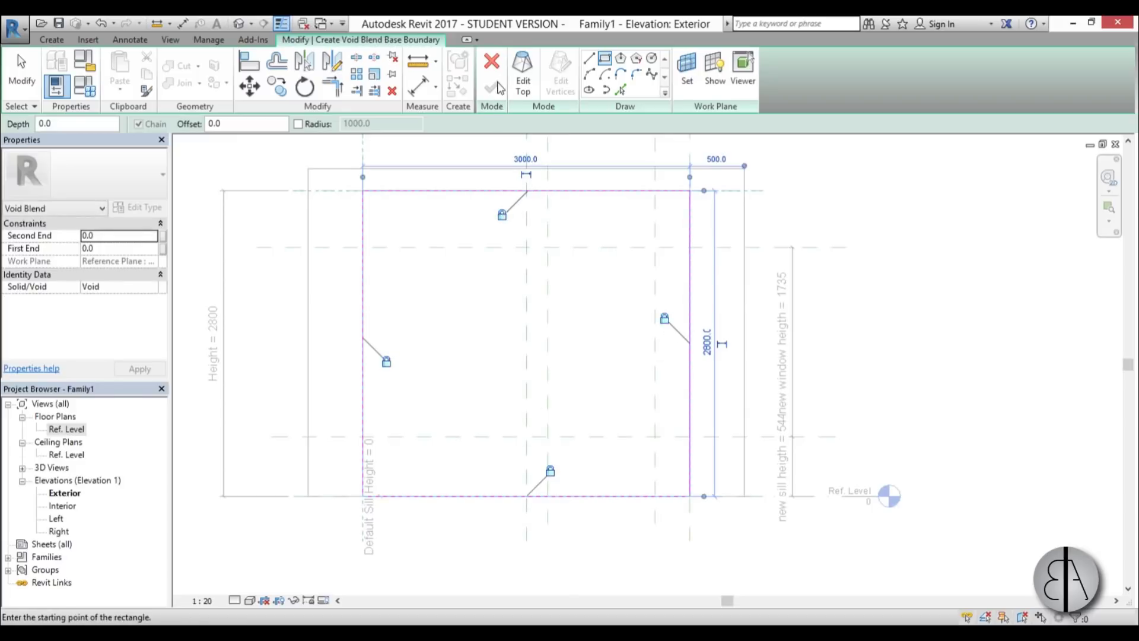
- Switch to the void's top boundary, set its work plane to the nearer interior-side reference plane outside the wall, and open the Exterior elevation
click(527, 89)
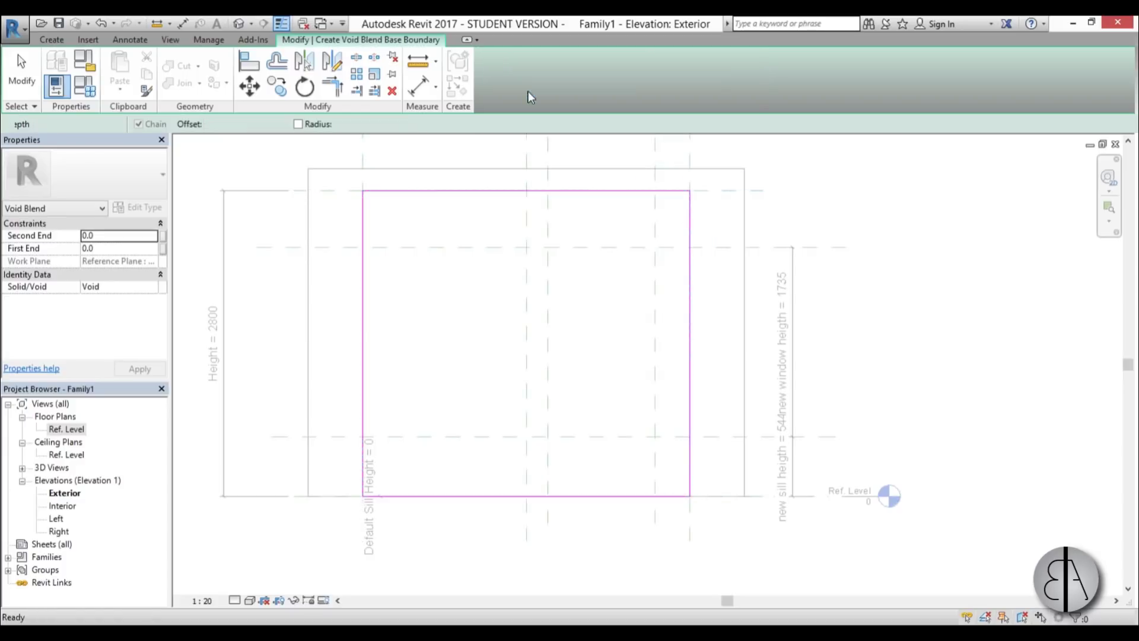
double_click(66, 429)
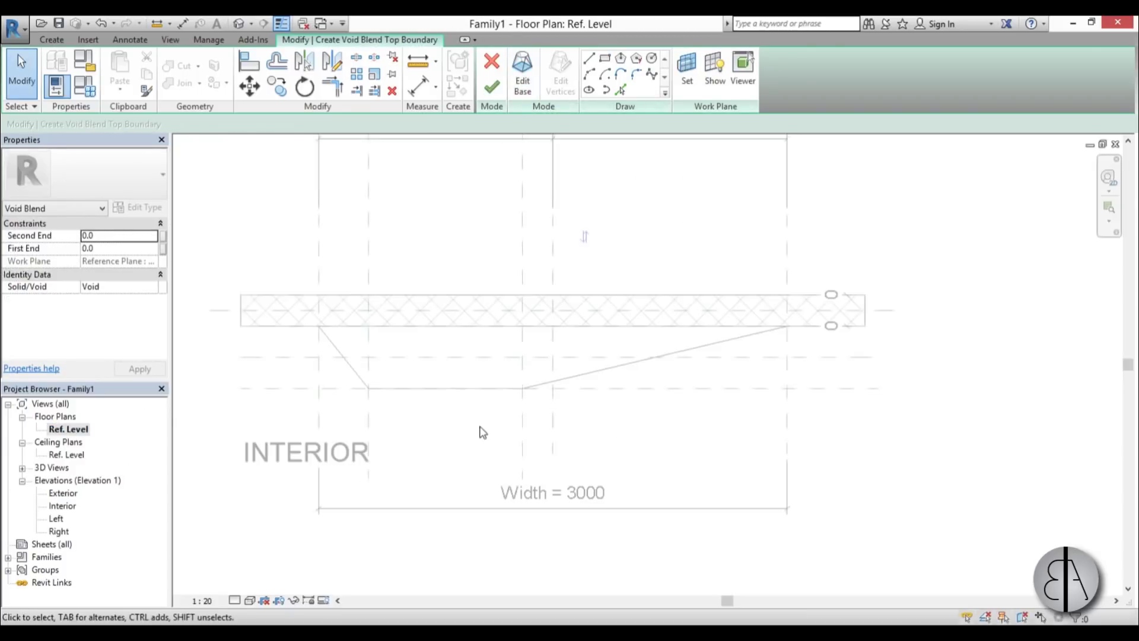
click(687, 71)
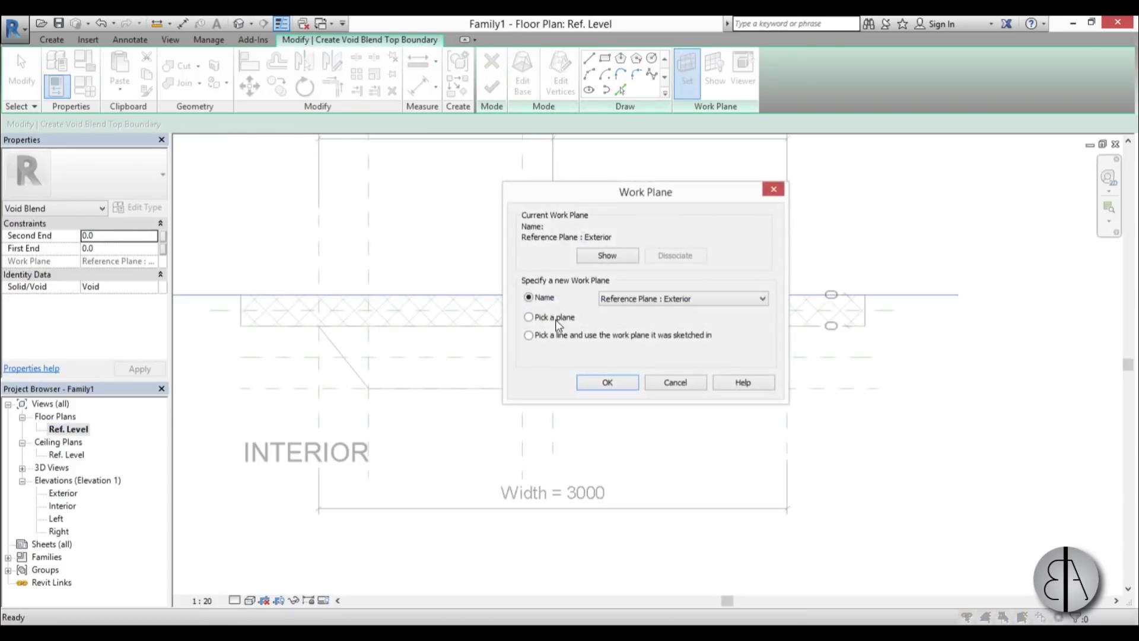
click(605, 383)
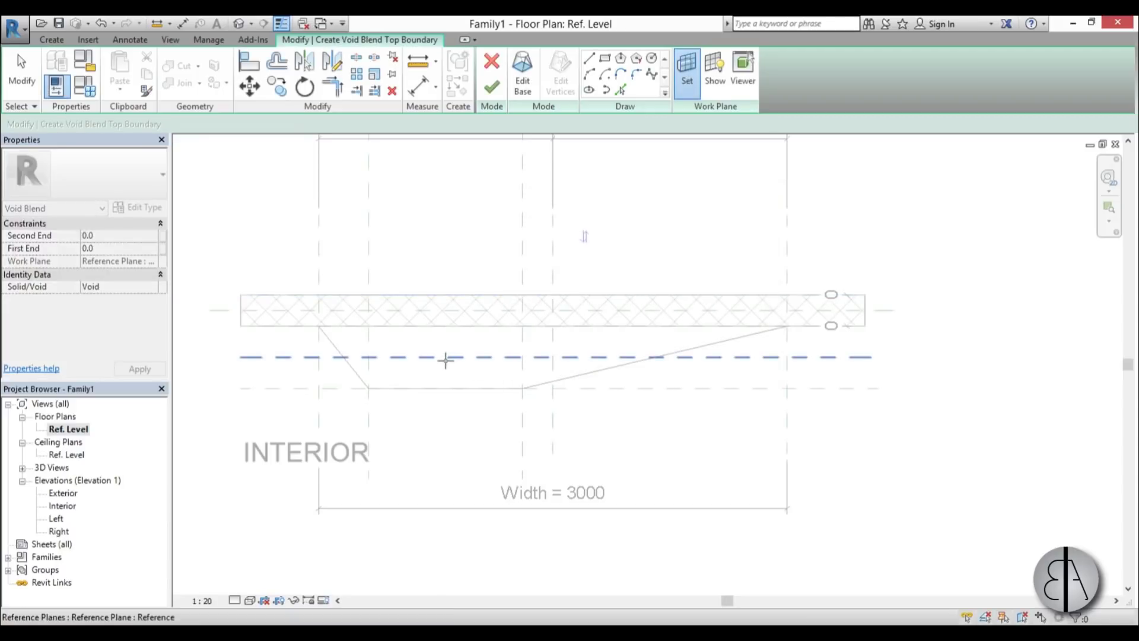
click(444, 358)
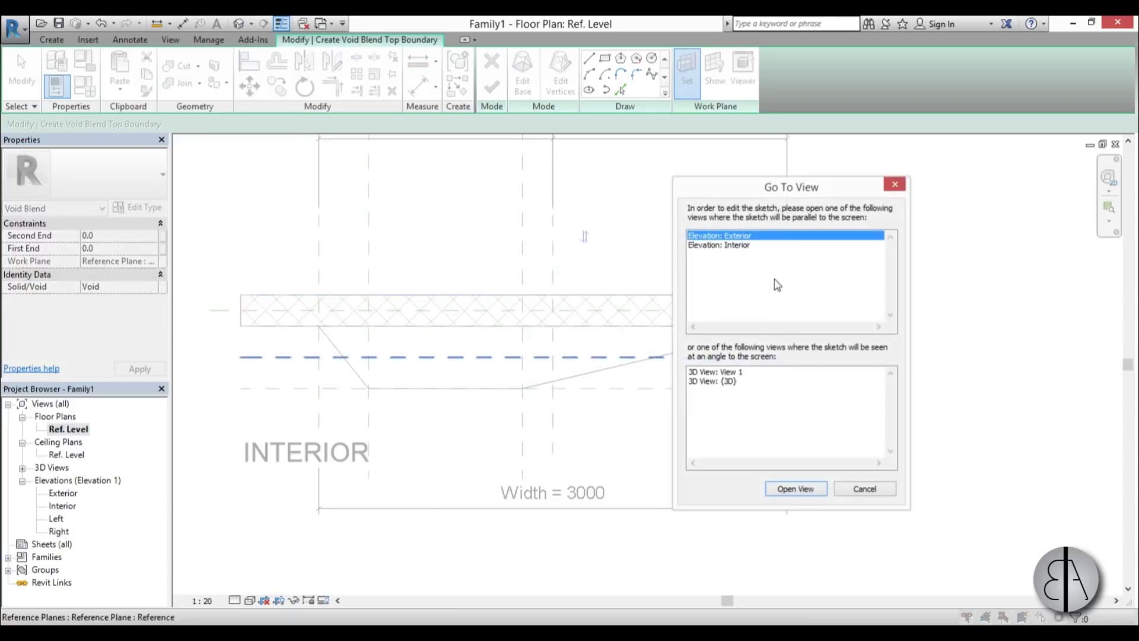
scroll(635, 255, up, 3)
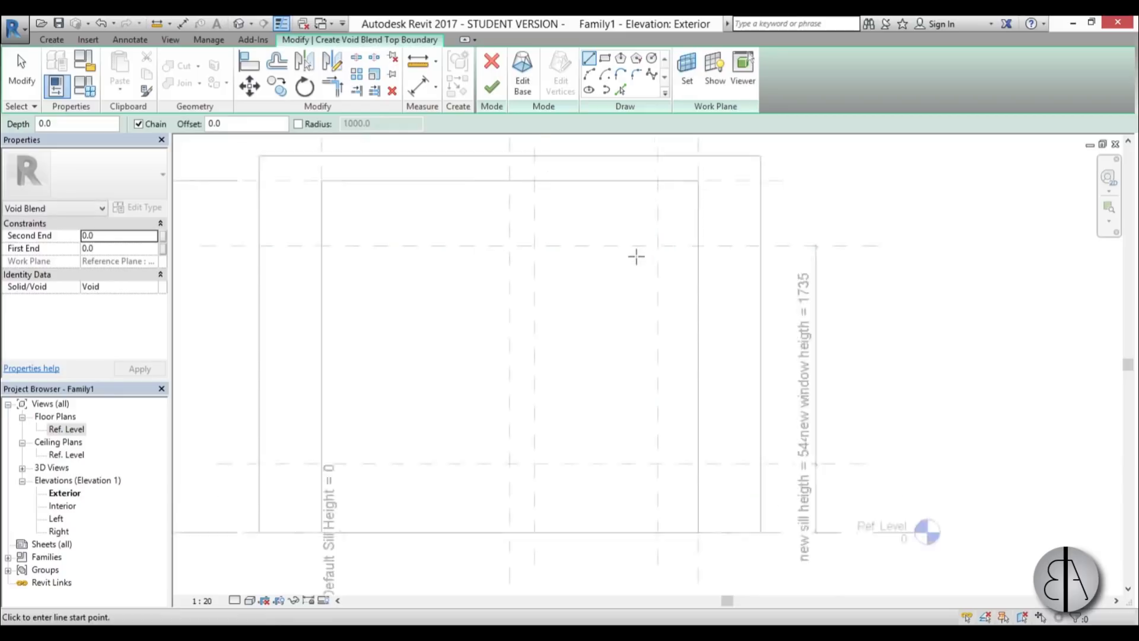
- Sketch the void's top boundary rectangle on the four new window reference planes, lock its sides, and finish the void blend
click(605, 57)
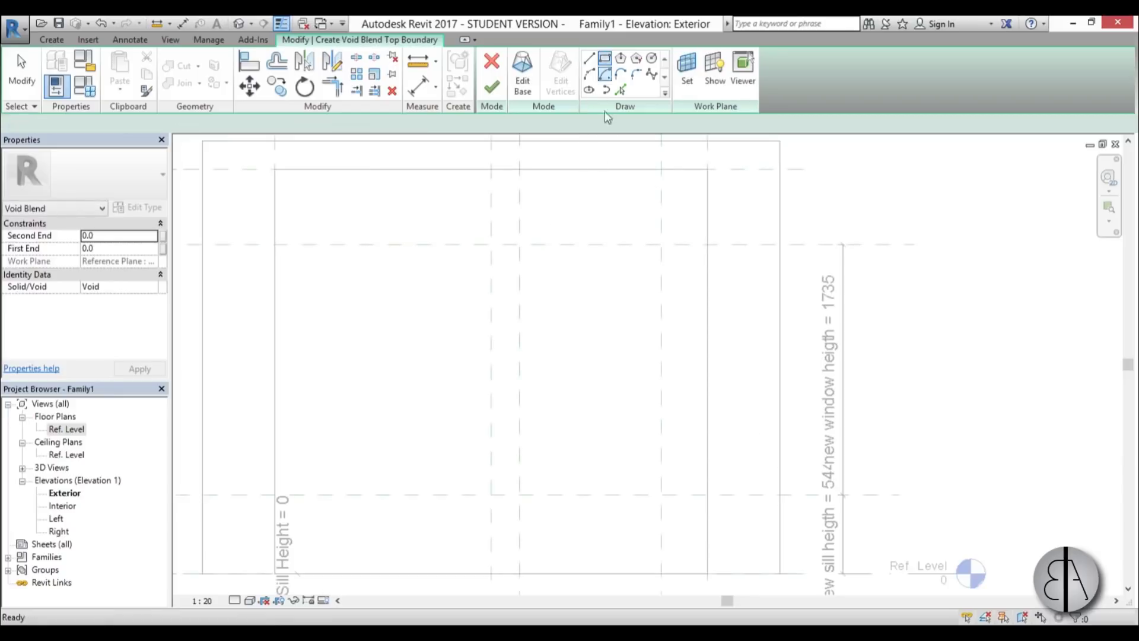
click(519, 245)
click(661, 494)
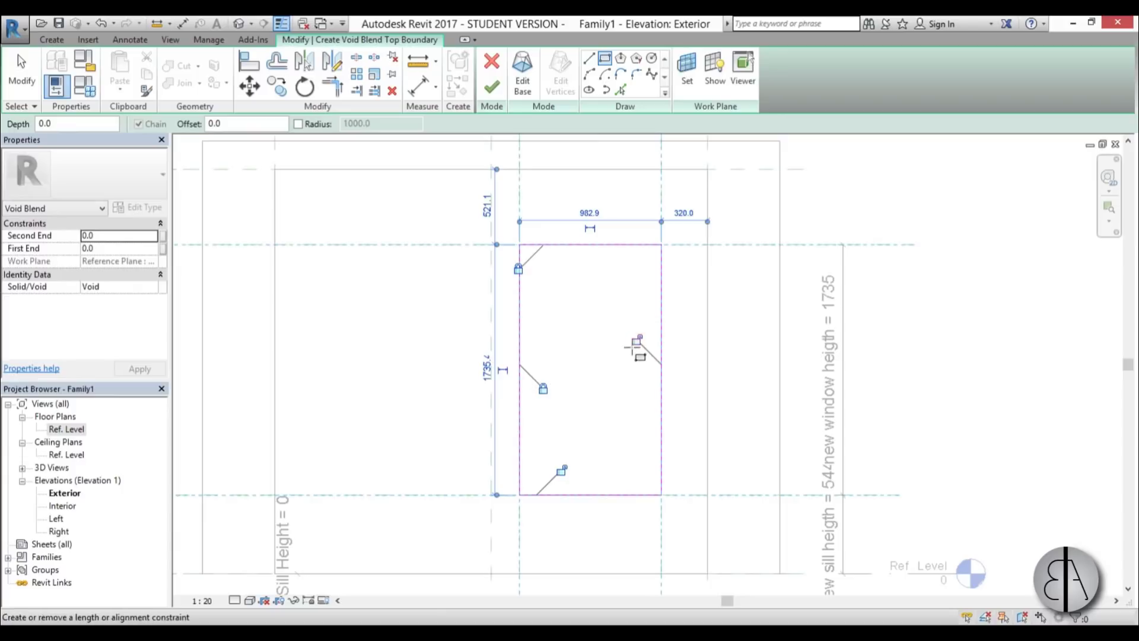
click(492, 89)
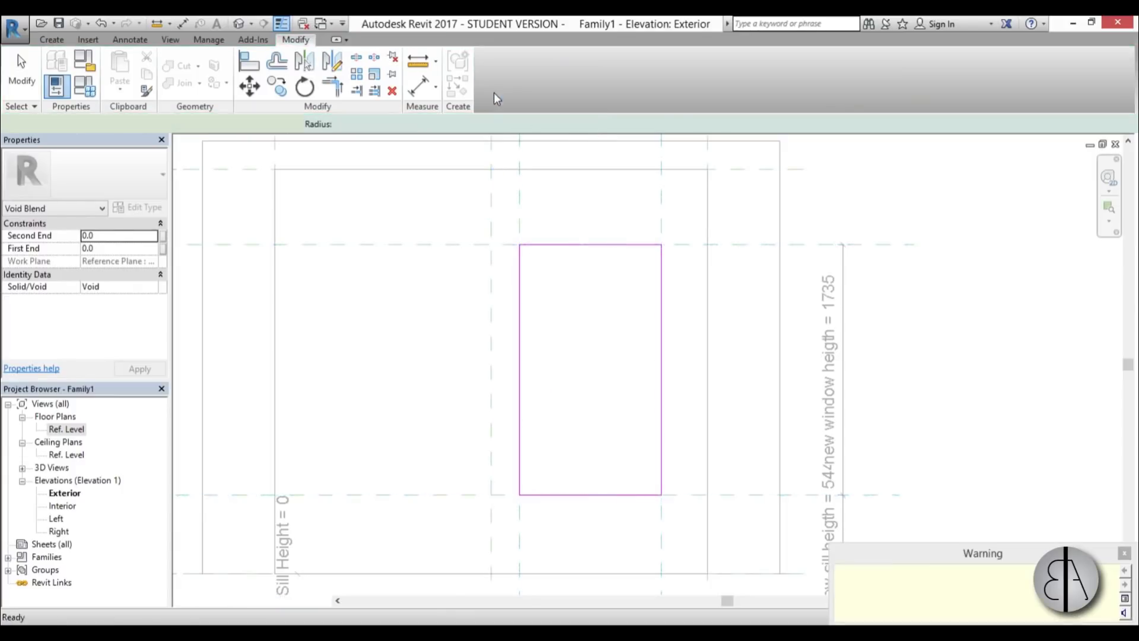
click(1125, 554)
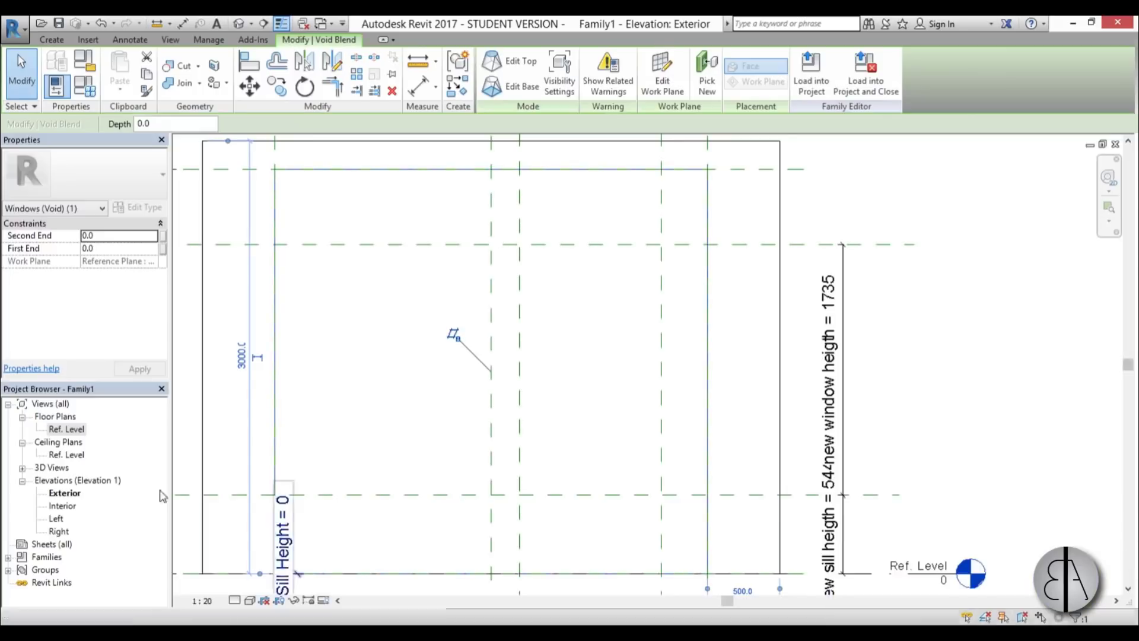
- In the Ref. Level floor plan, constrain the void blend's two end faces to the nearer interior-side reference plane and the Exterior plane
double_click(66, 431)
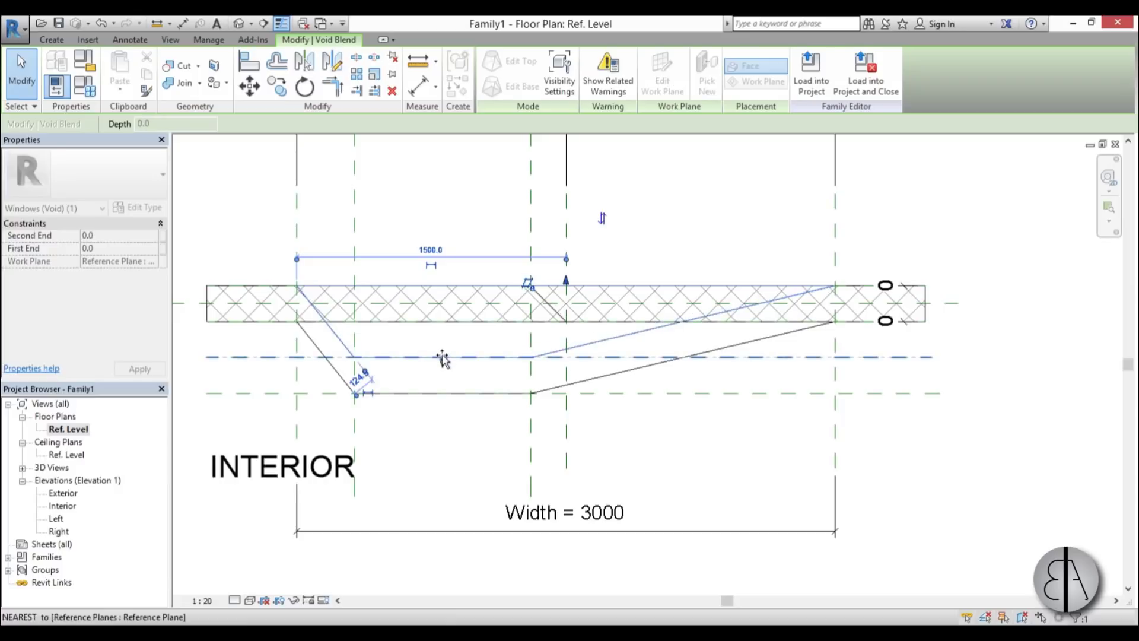
click(442, 357)
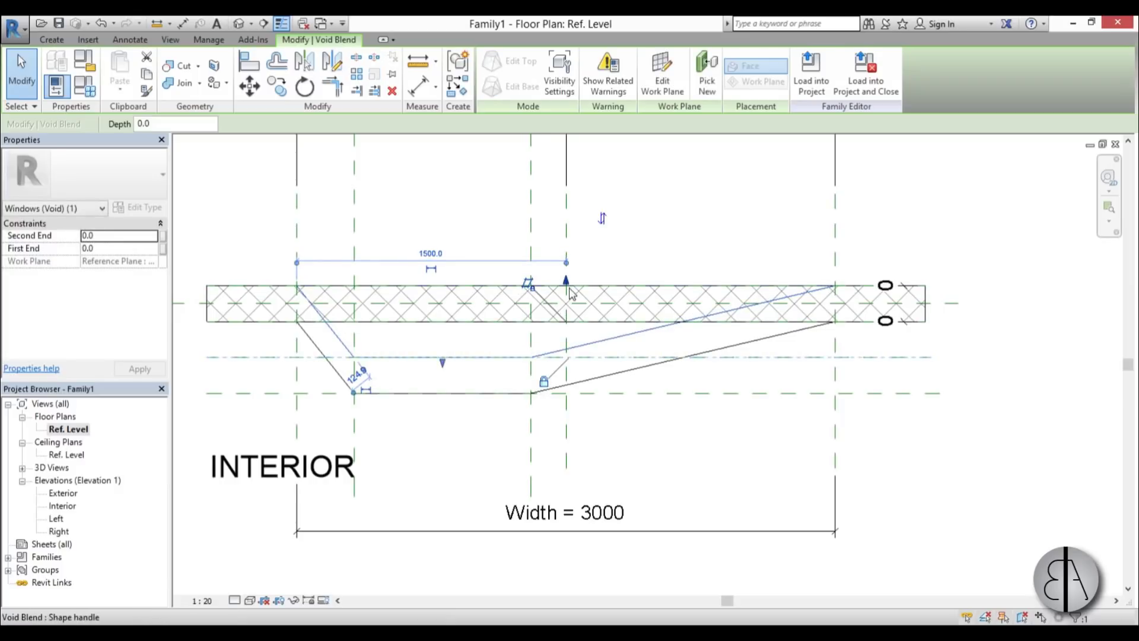
drag(569, 285, 568, 285)
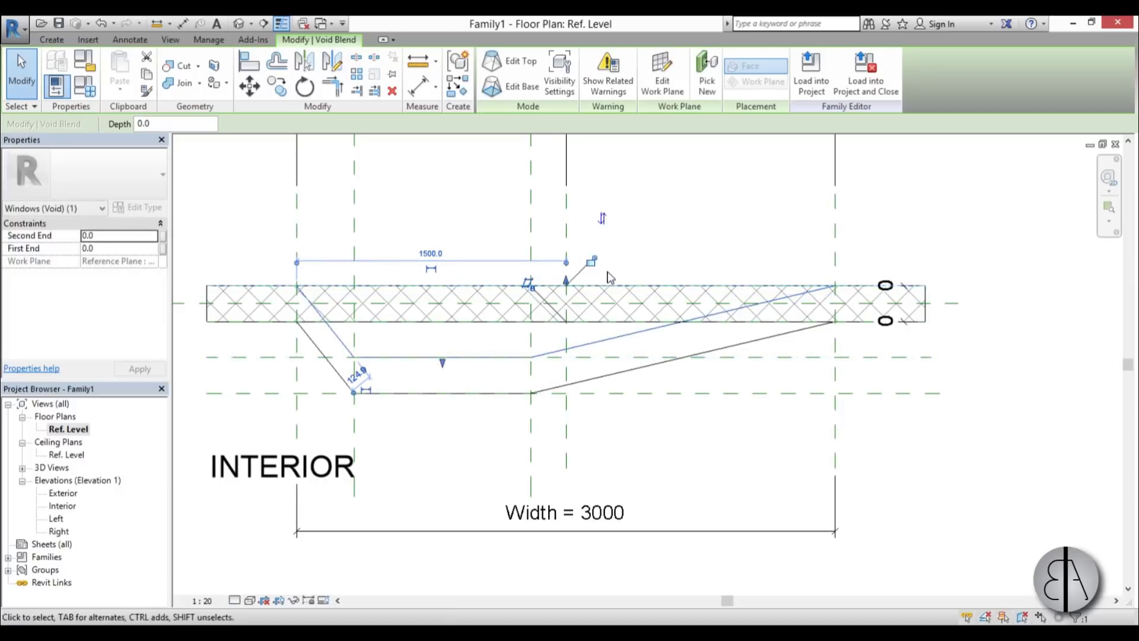
- Open the 3D view and display the model in Wireframe with the wall, solid blend and void blend in view
click(239, 24)
shift+middle_drag(593, 411, 547, 439)
scroll(593, 398, up, 3)
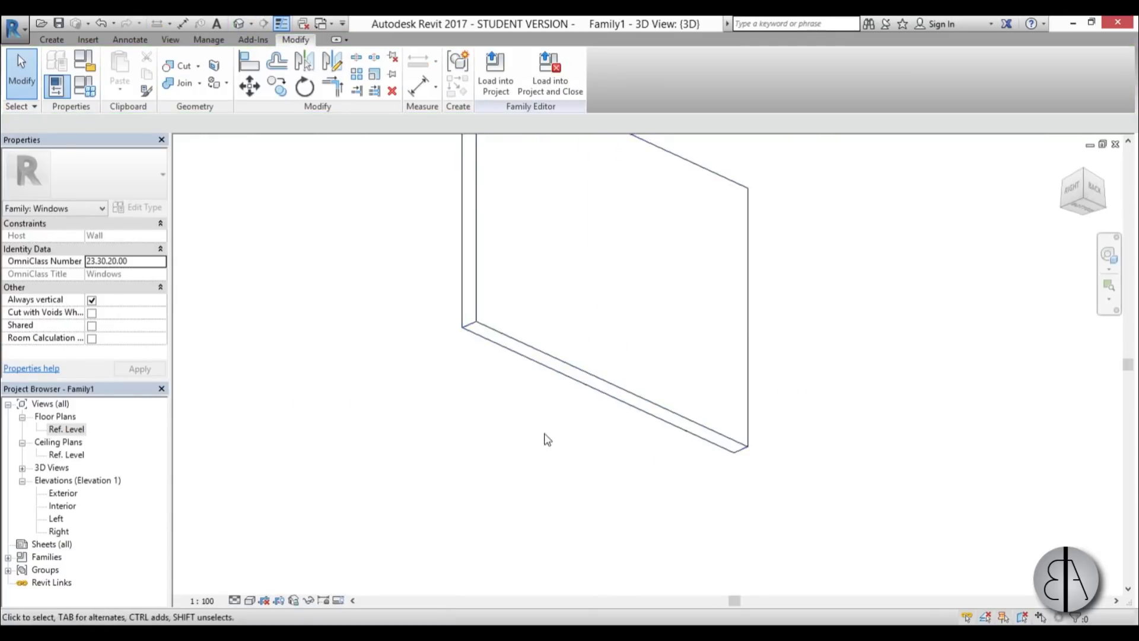
click(265, 600)
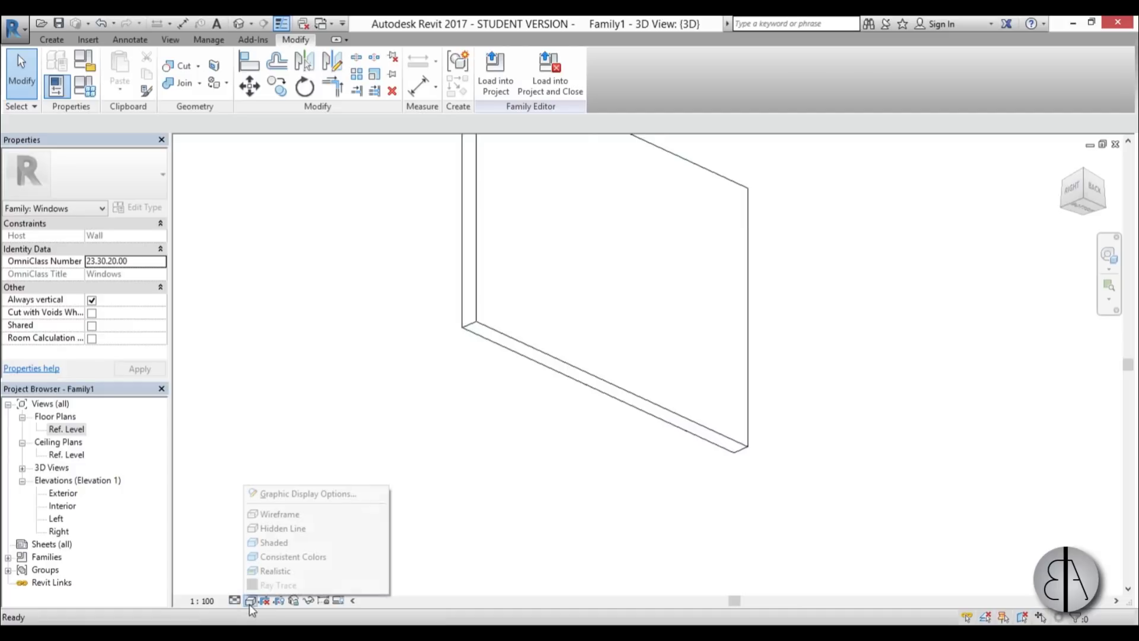
click(279, 513)
shift+middle_drag(627, 396, 658, 488)
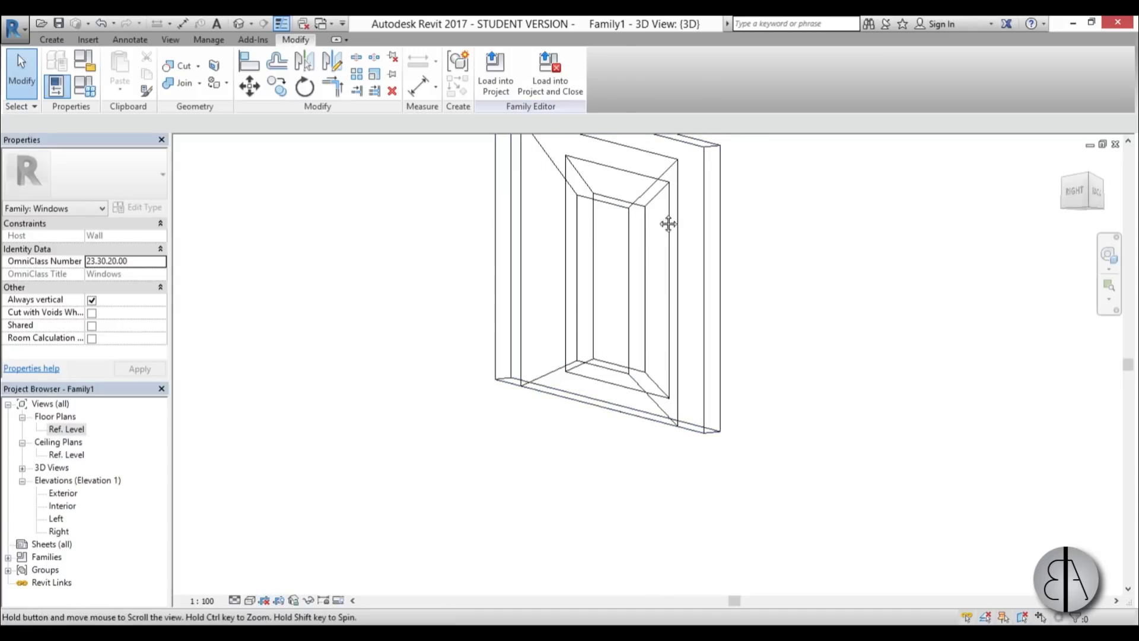
scroll(668, 224, up, 2)
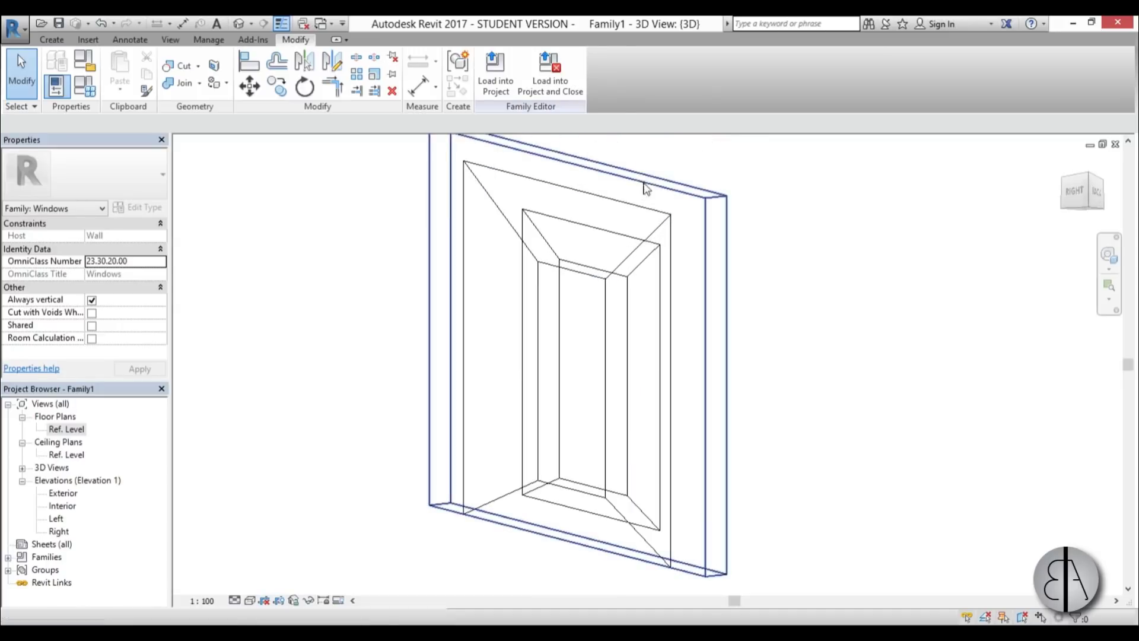
- Cut the host wall with the void blend using Cut Geometry
click(187, 73)
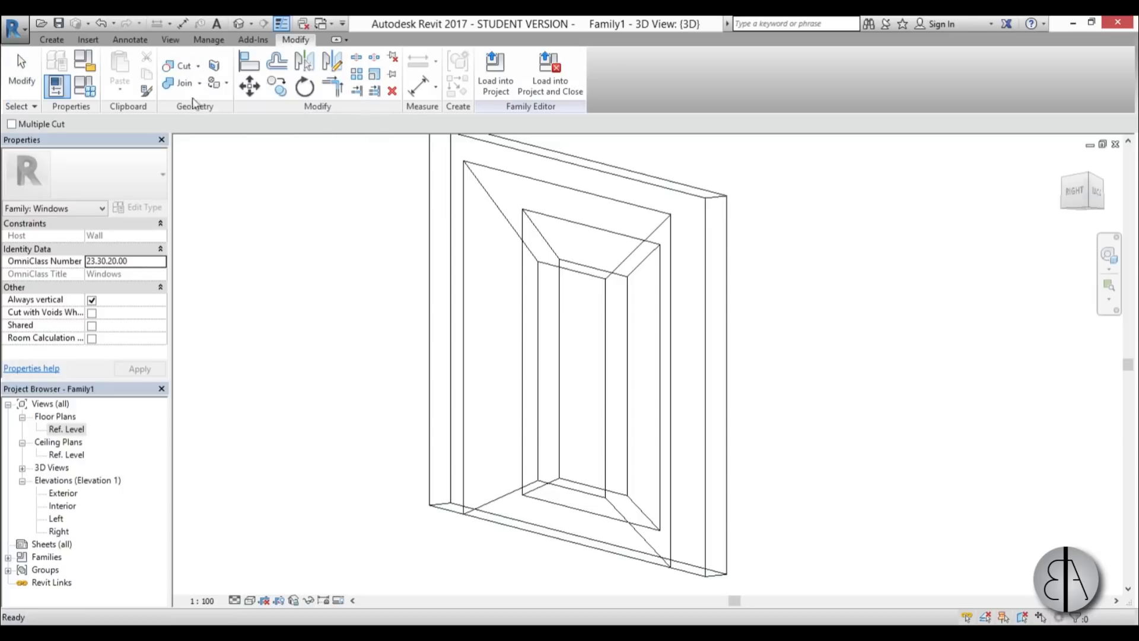
click(617, 165)
click(587, 226)
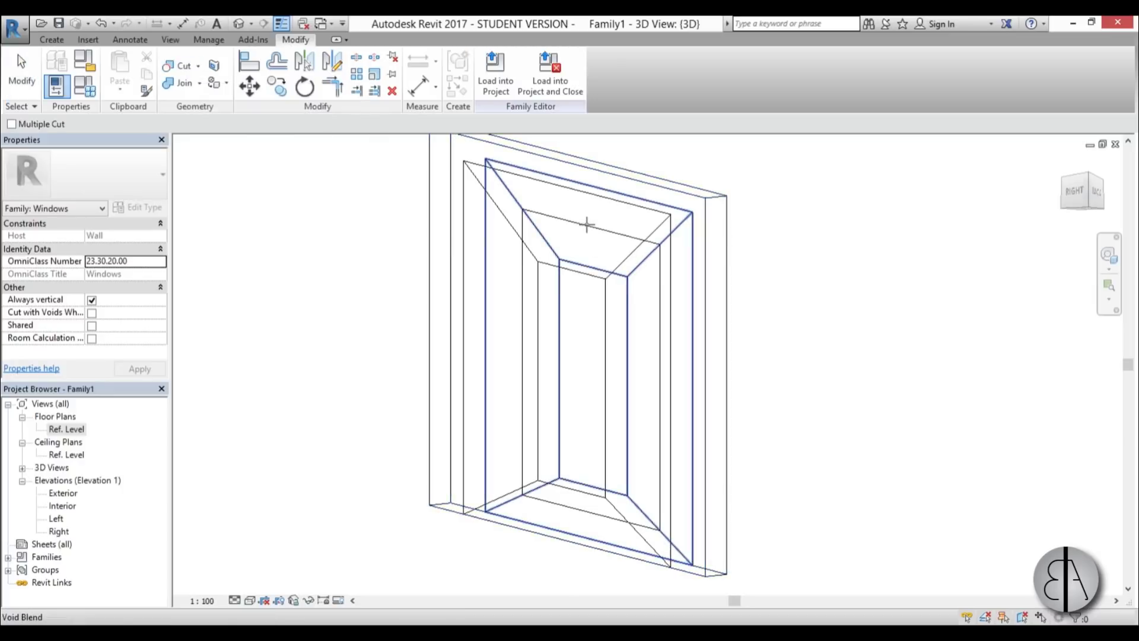
- Display the 3D view in Hidden Line and Shaded styles and examine the tapered cut through the wall from the back
shift+middle_drag(404, 234, 367, 447)
click(235, 601)
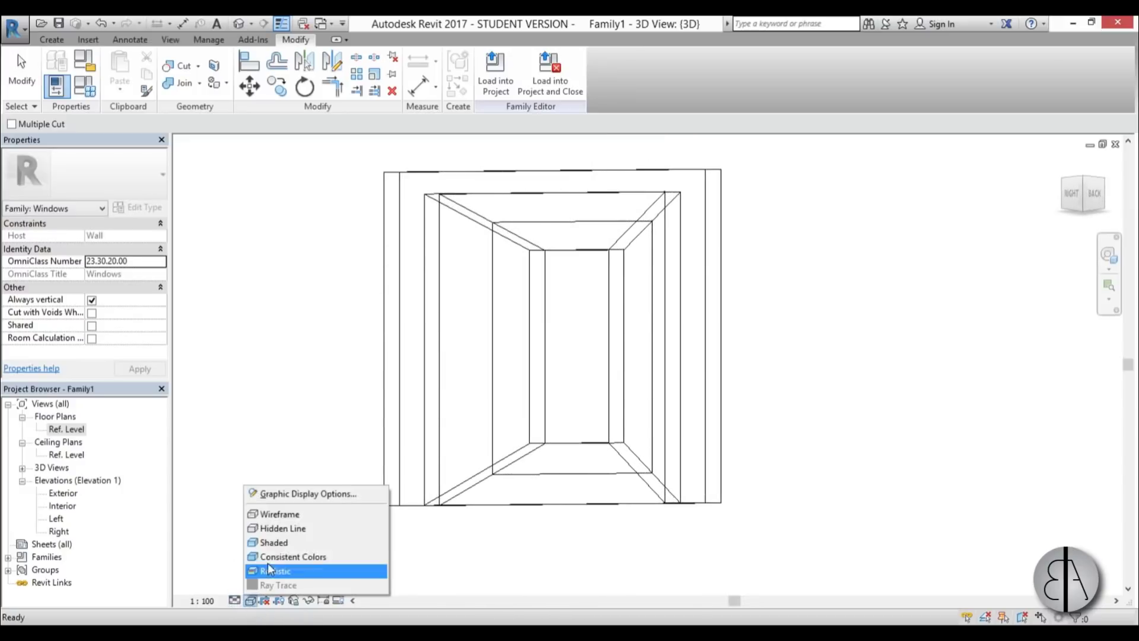
click(276, 529)
shift+middle_drag(610, 203, 596, 291)
click(256, 603)
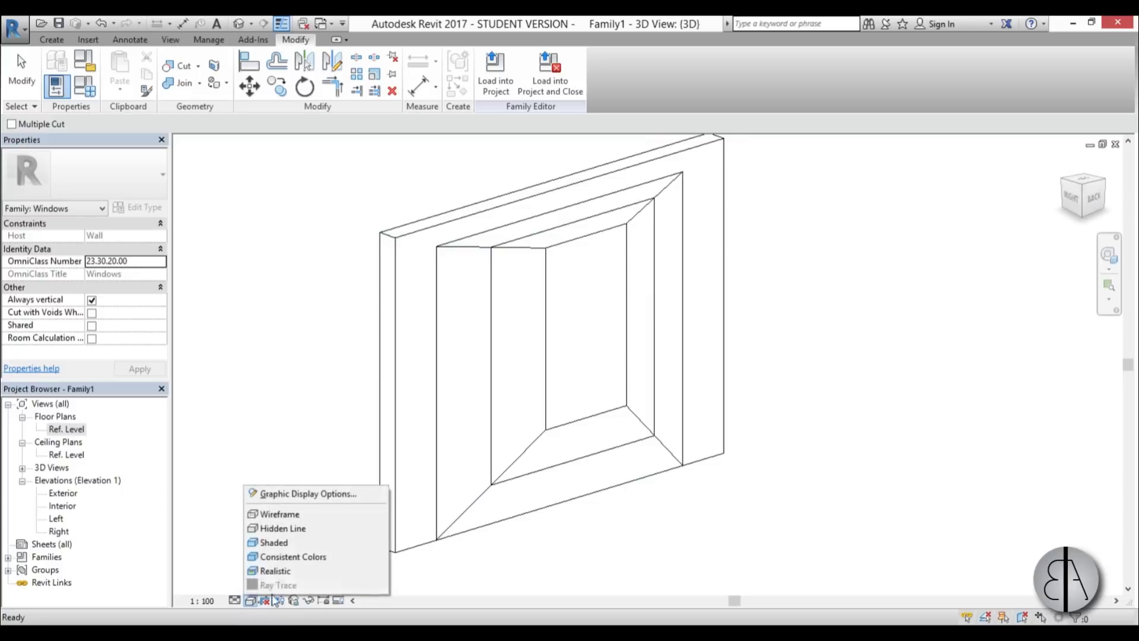
click(276, 541)
shift+middle_drag(581, 362, 613, 399)
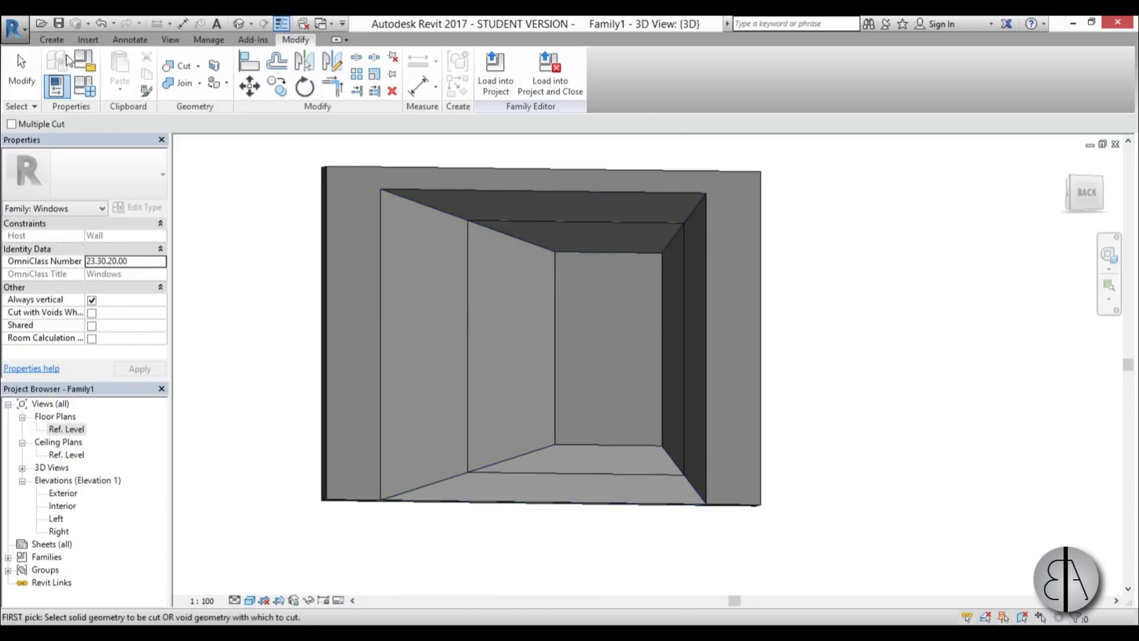
click(24, 75)
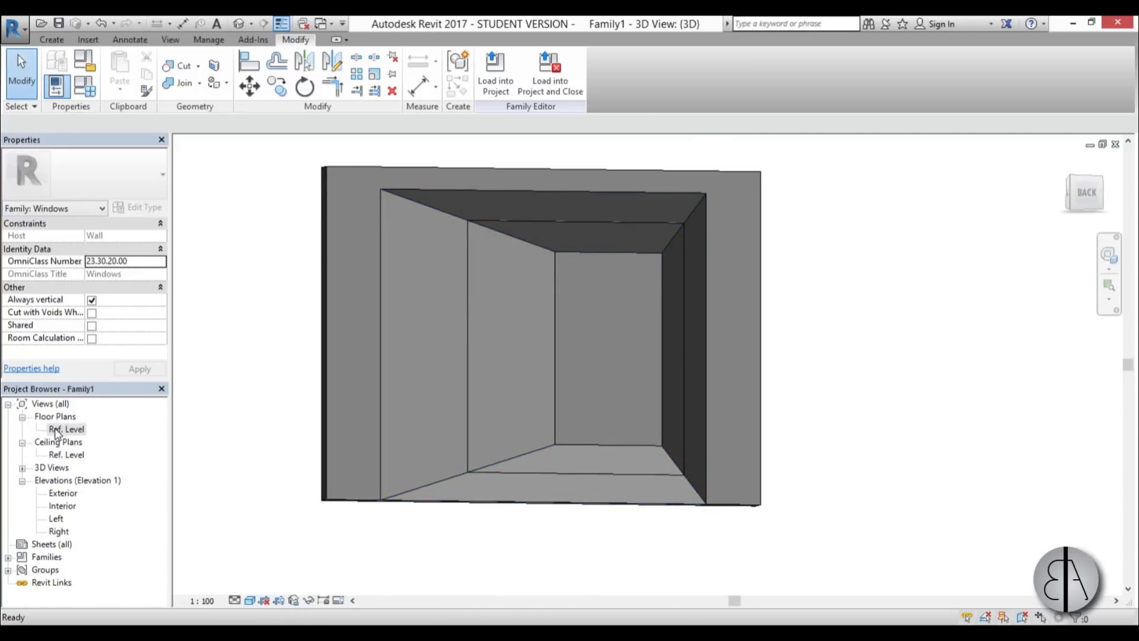
- Start a void extrusion in the Exterior elevation and set its work plane by picking the void blend's face at the small inner opening
double_click(57, 496)
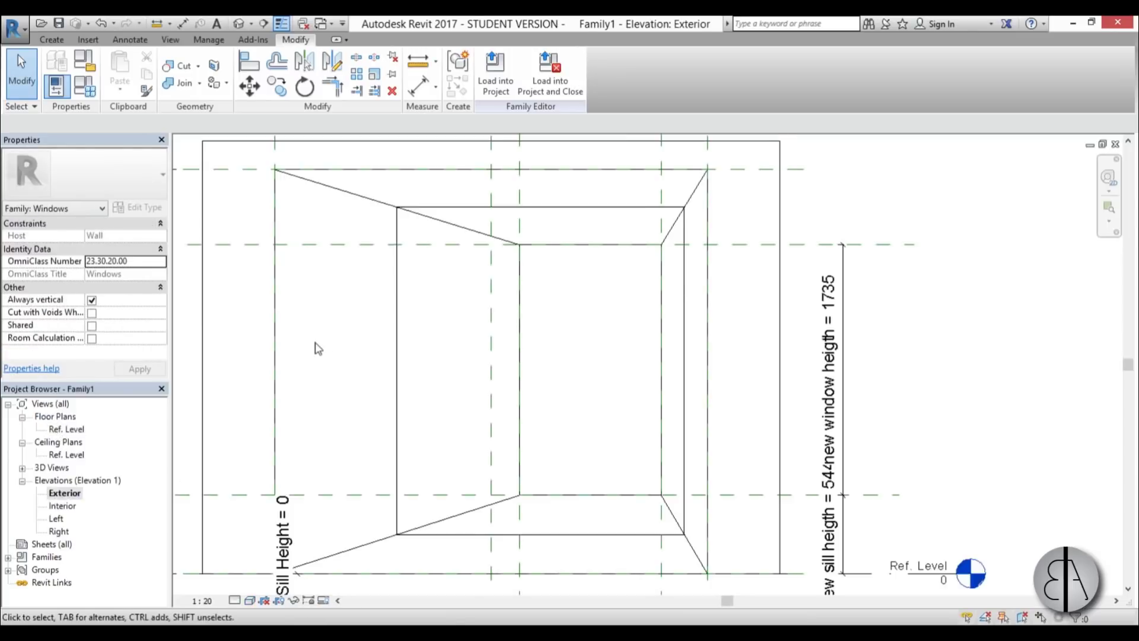
click(51, 40)
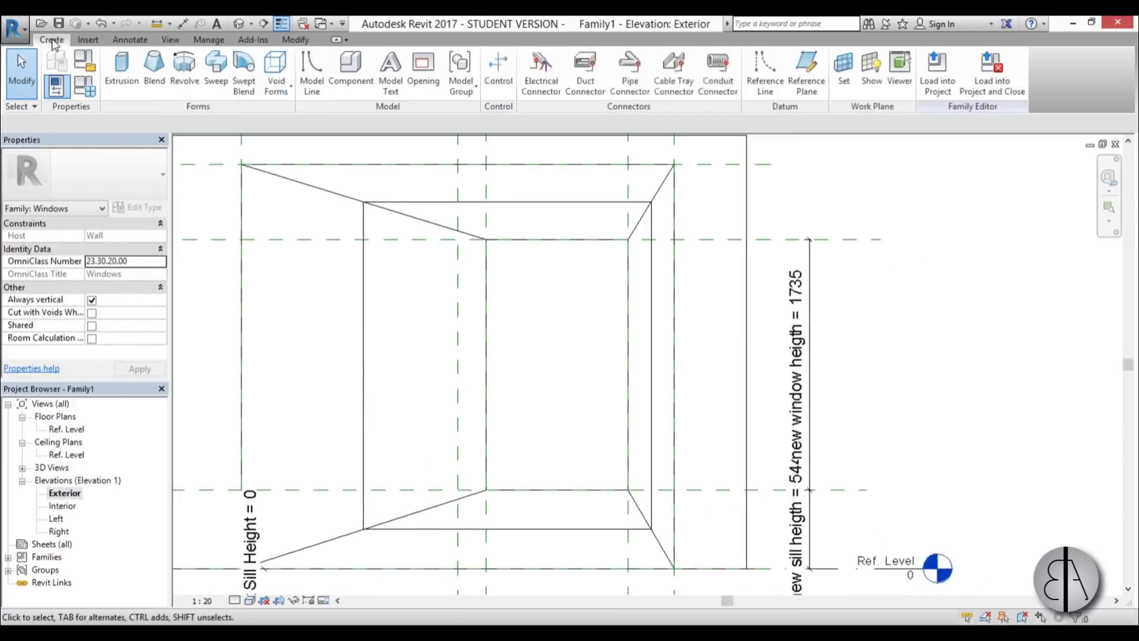
click(276, 71)
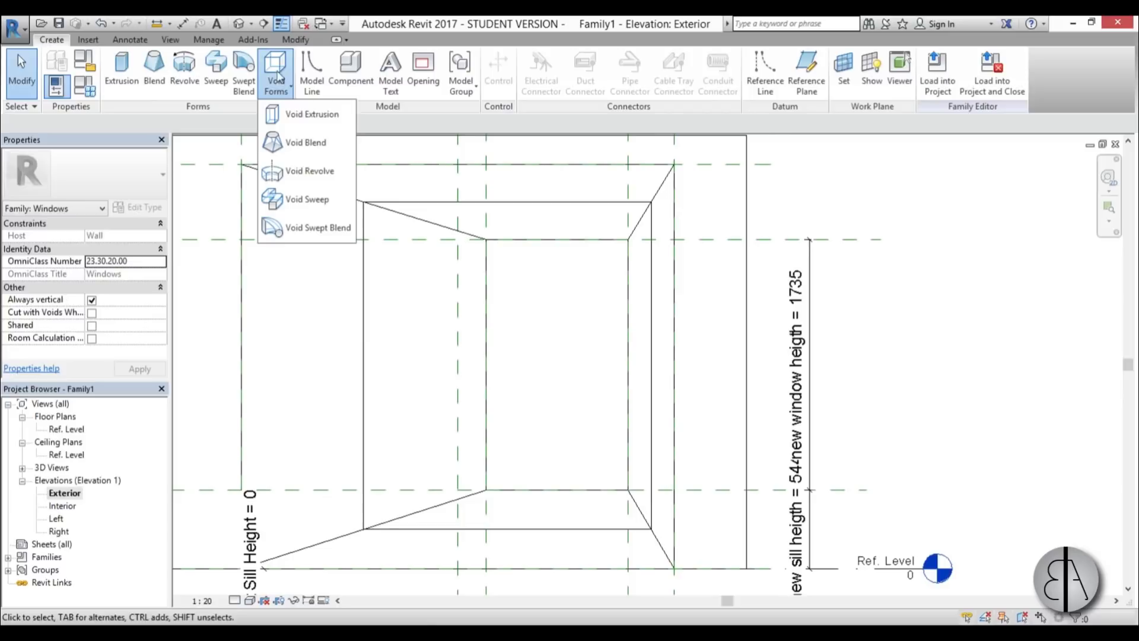
click(300, 113)
click(615, 71)
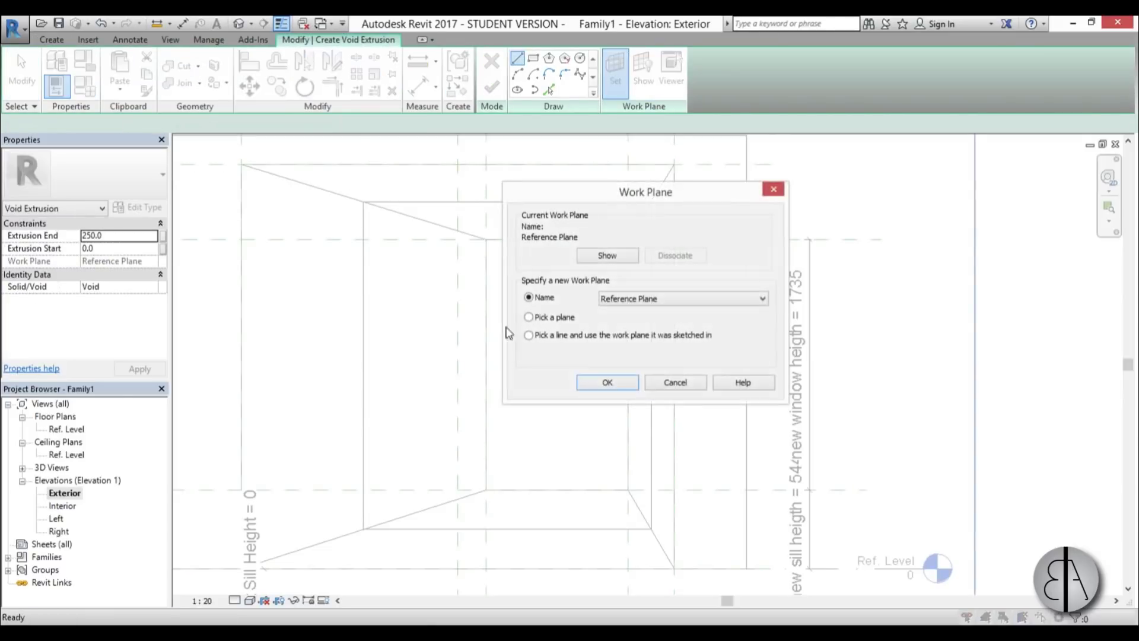
click(606, 382)
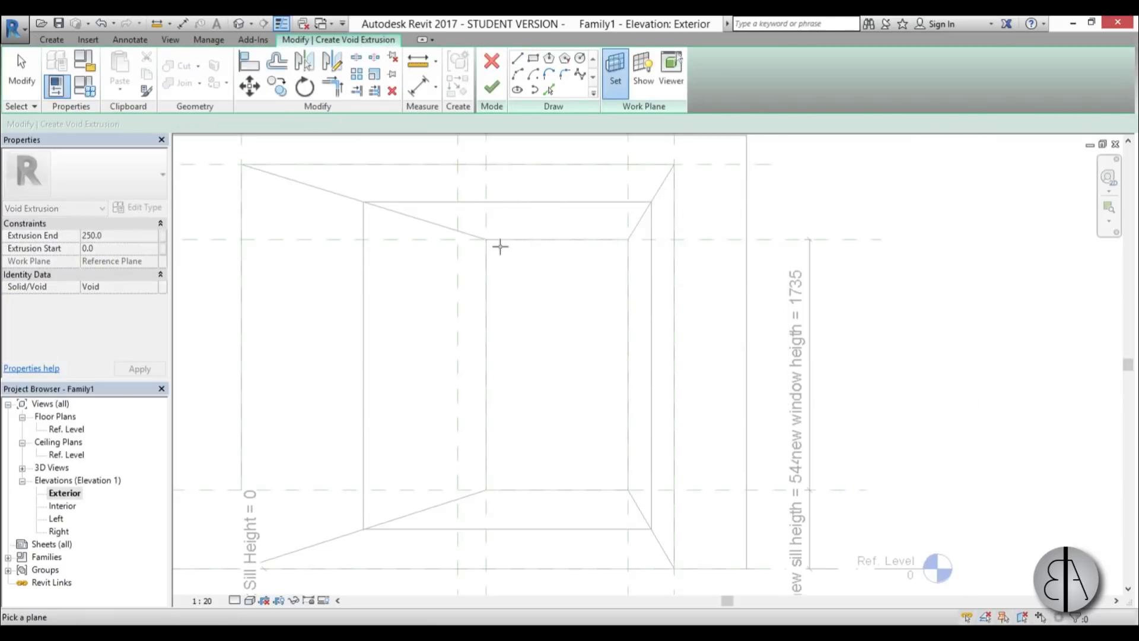
click(502, 245)
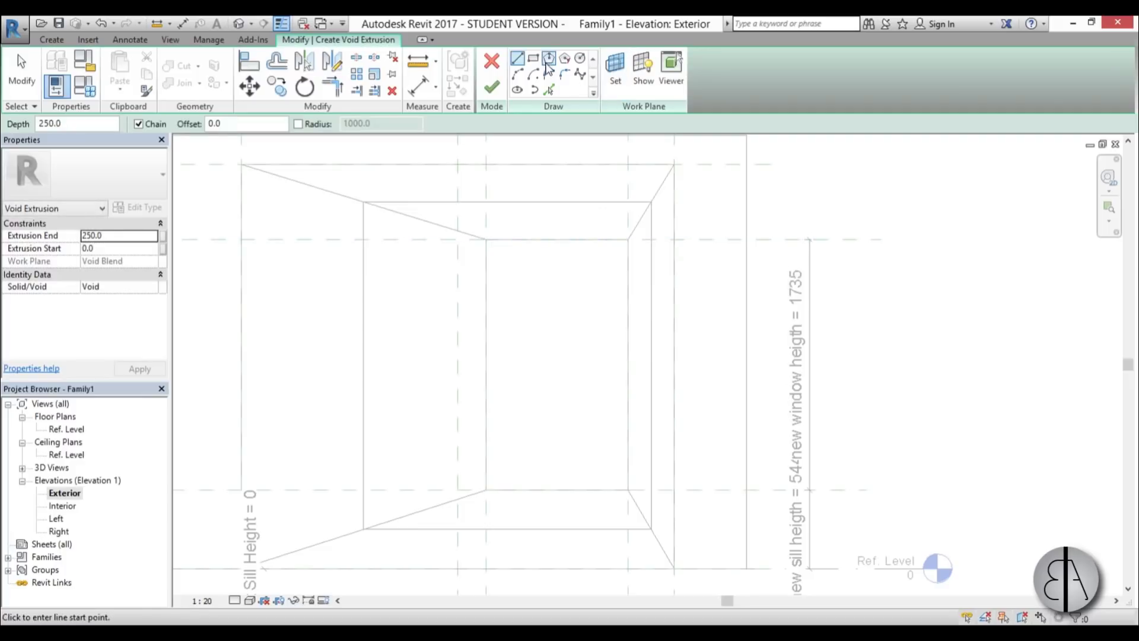
- Sketch a rectangle inside the small window opening, offset 50 mm inward from its reference planes
scroll(560, 297, up, 3)
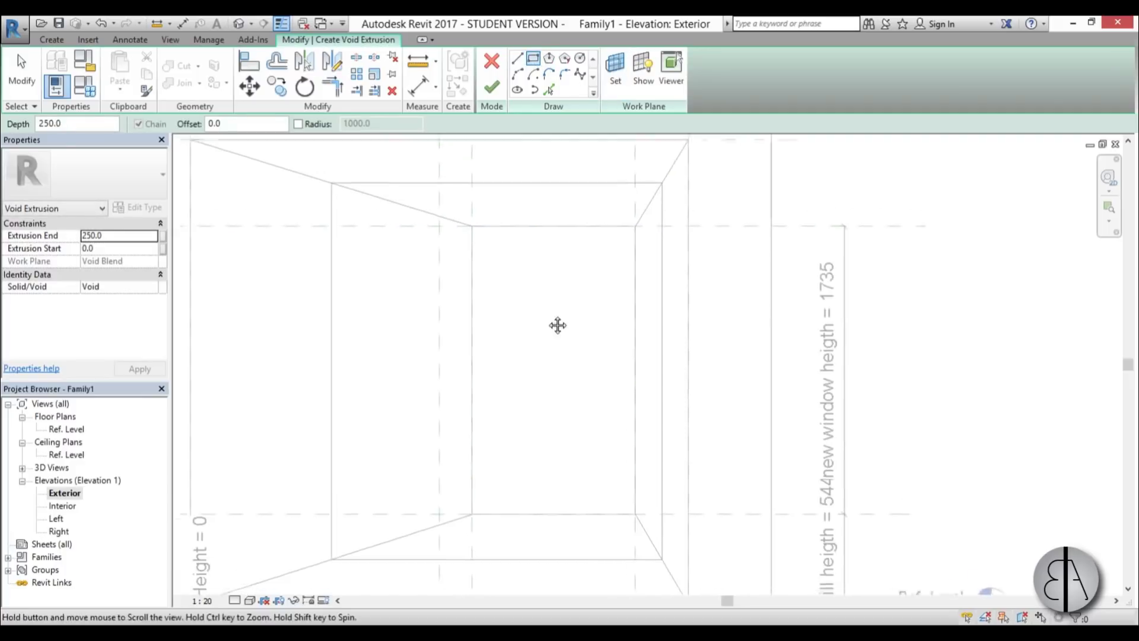
click(532, 60)
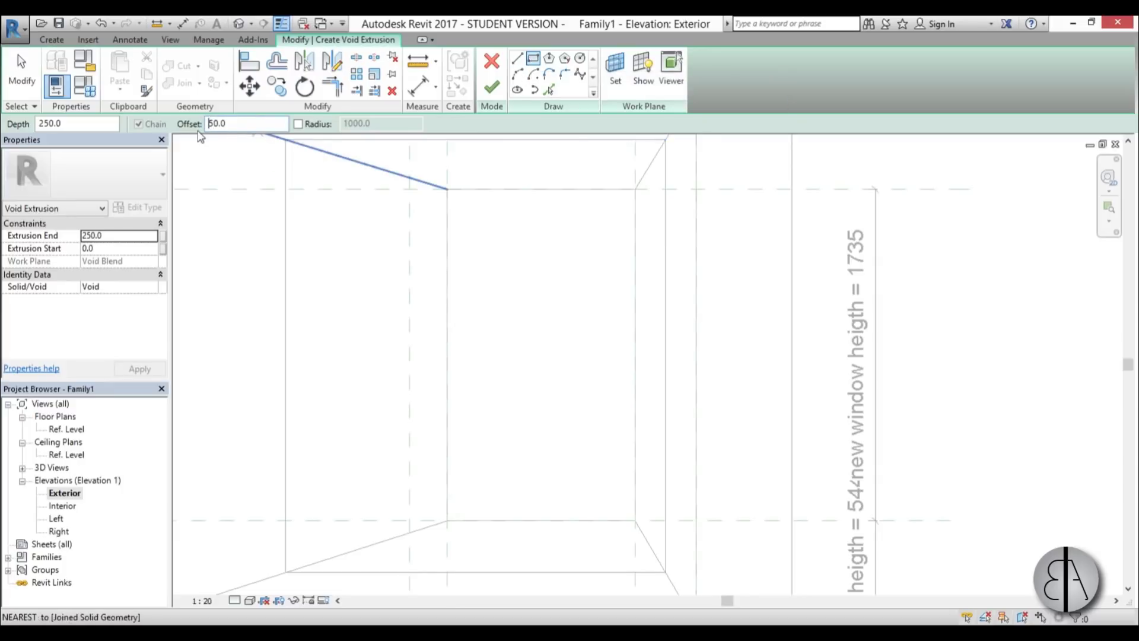
click(447, 188)
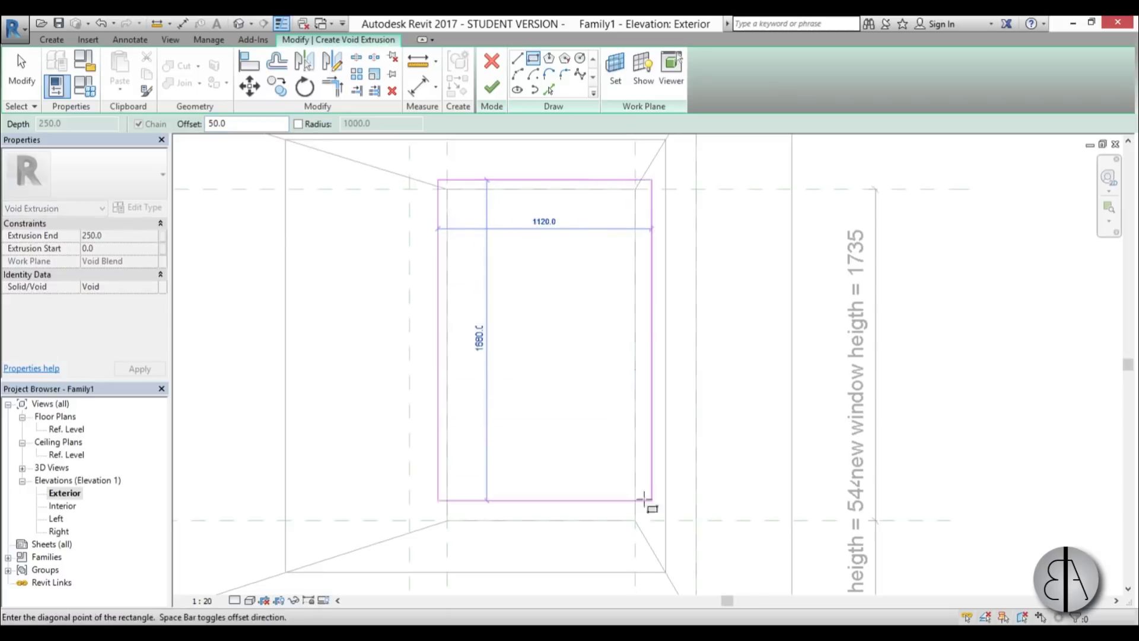
click(635, 520)
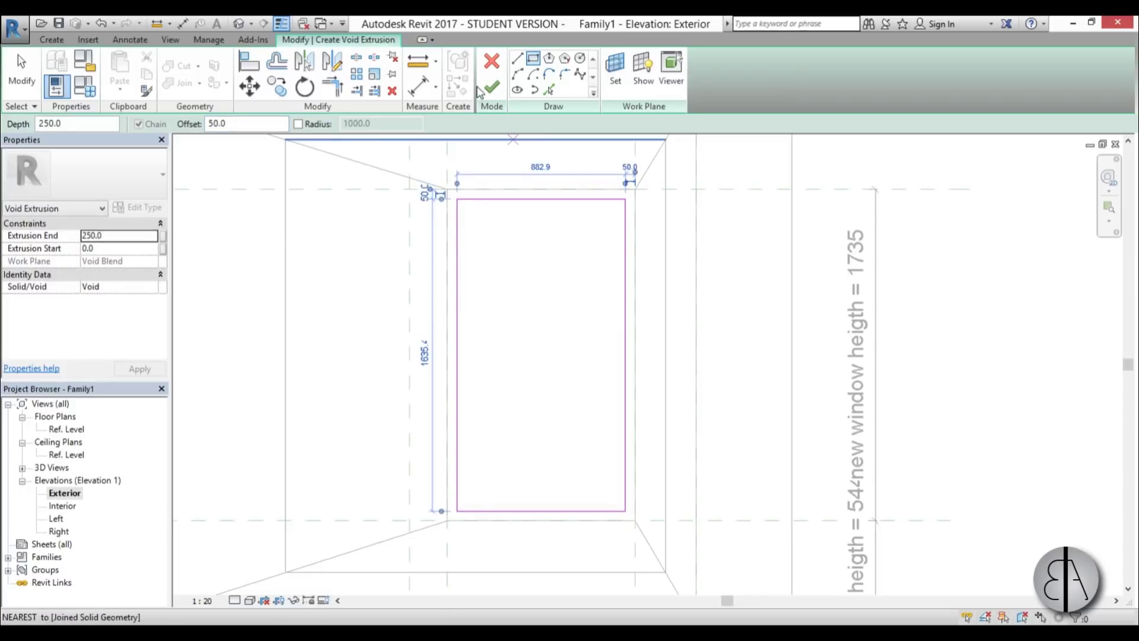
- Add aligned dimensions from the rectangle's two vertical sides to their adjacent vertical window reference planes
click(413, 94)
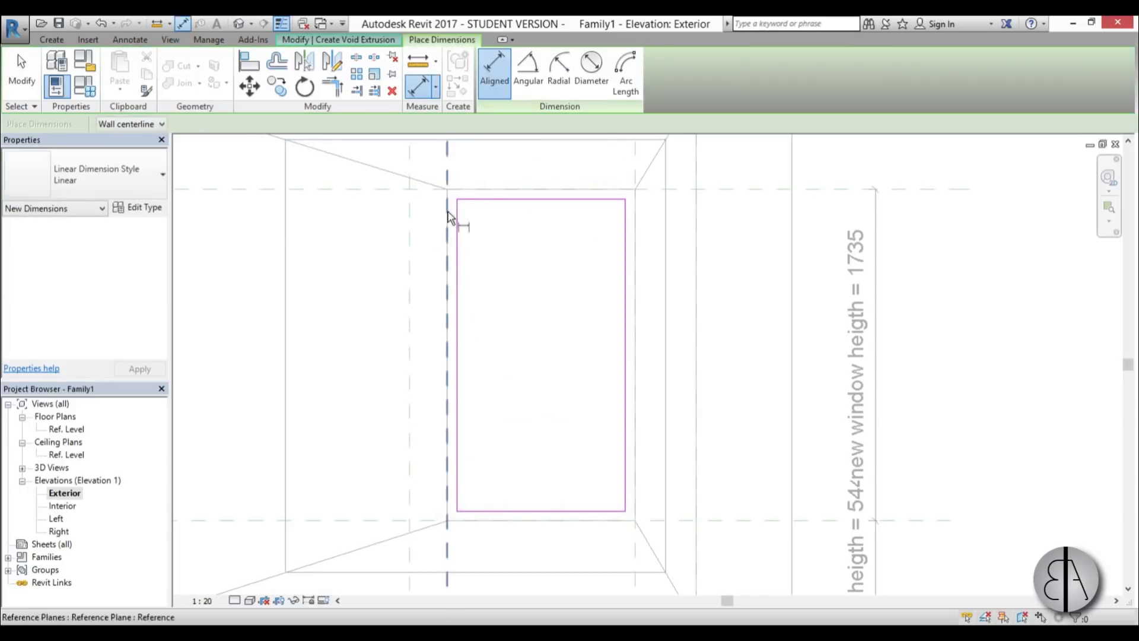
scroll(453, 173, up, 2)
click(449, 175)
scroll(475, 264, down, 3)
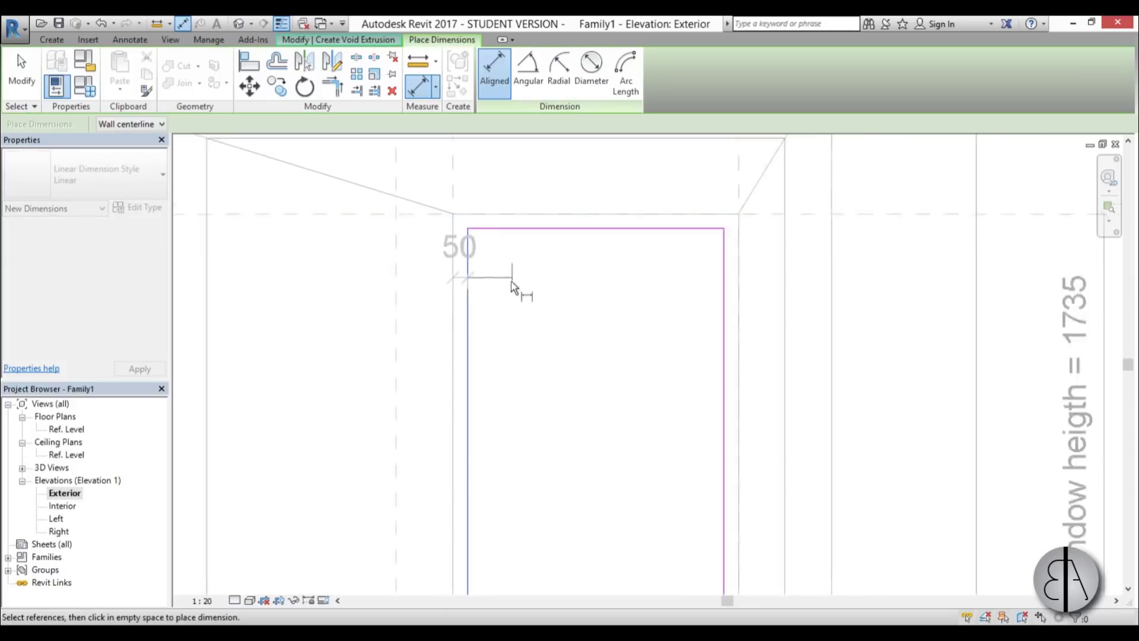
click(505, 334)
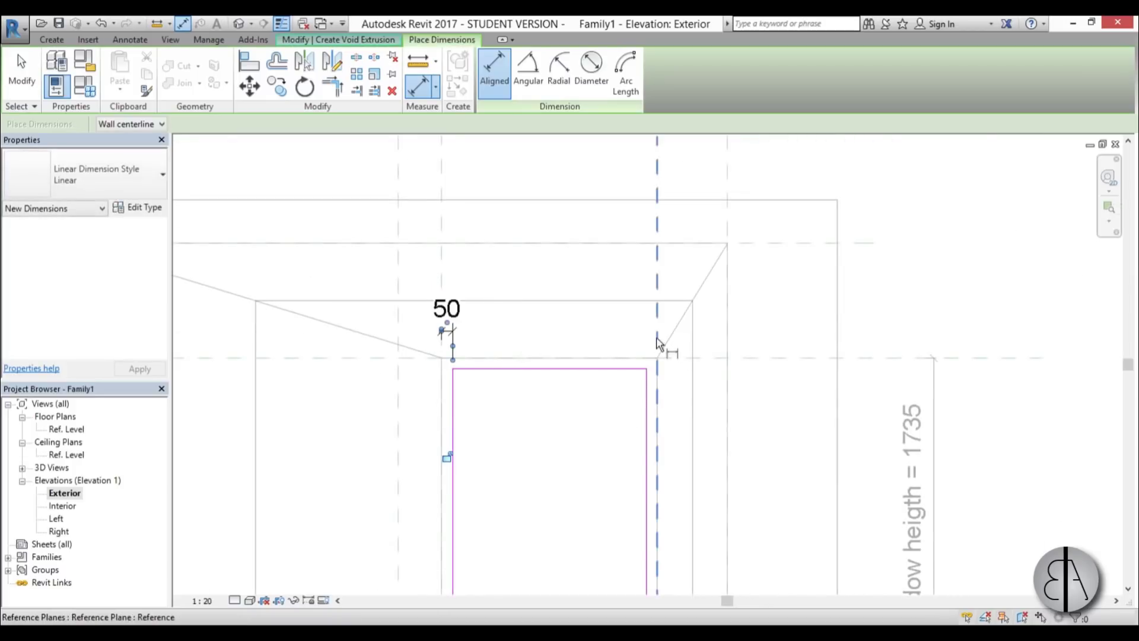
click(647, 393)
click(625, 340)
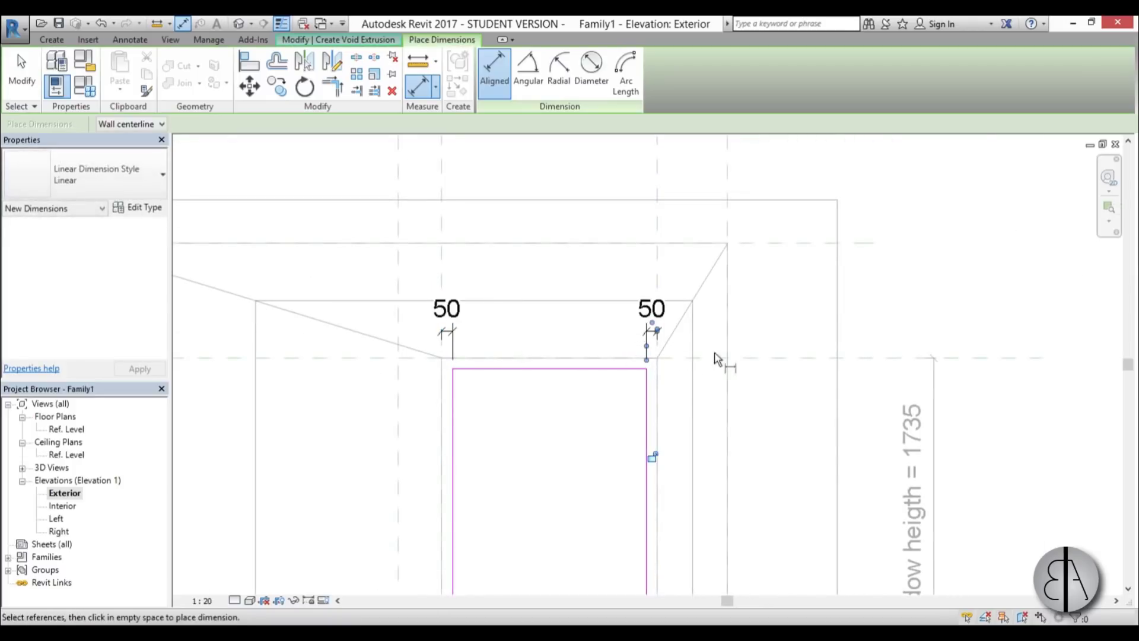
- Add aligned dimensions from the rectangle's top and bottom sides to the adjacent horizontal window reference planes
click(720, 359)
click(586, 369)
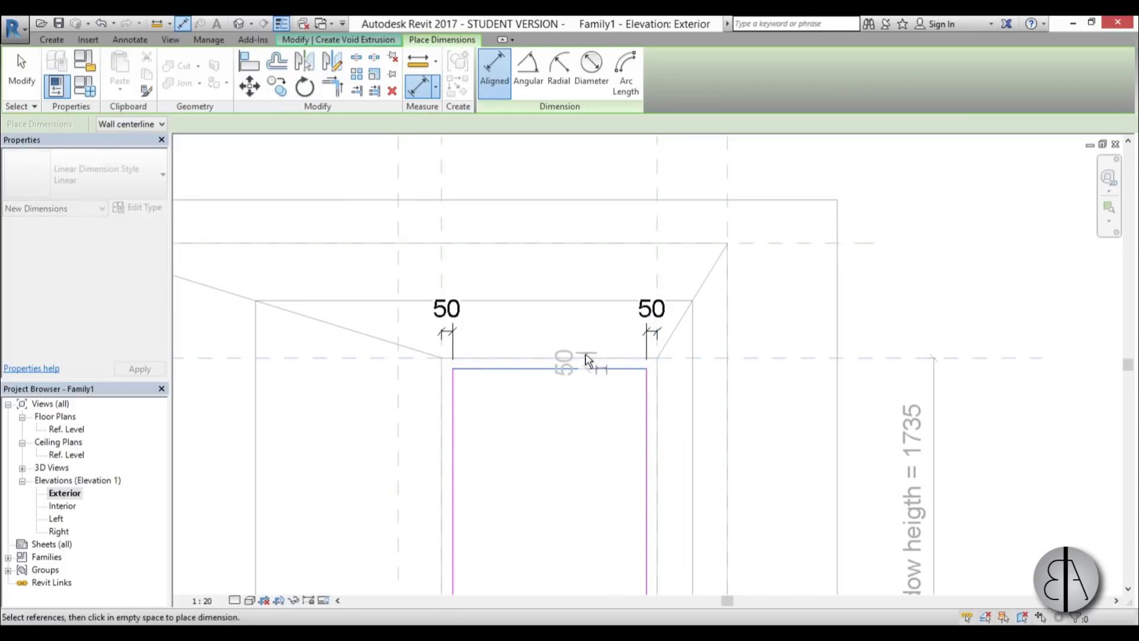
click(715, 442)
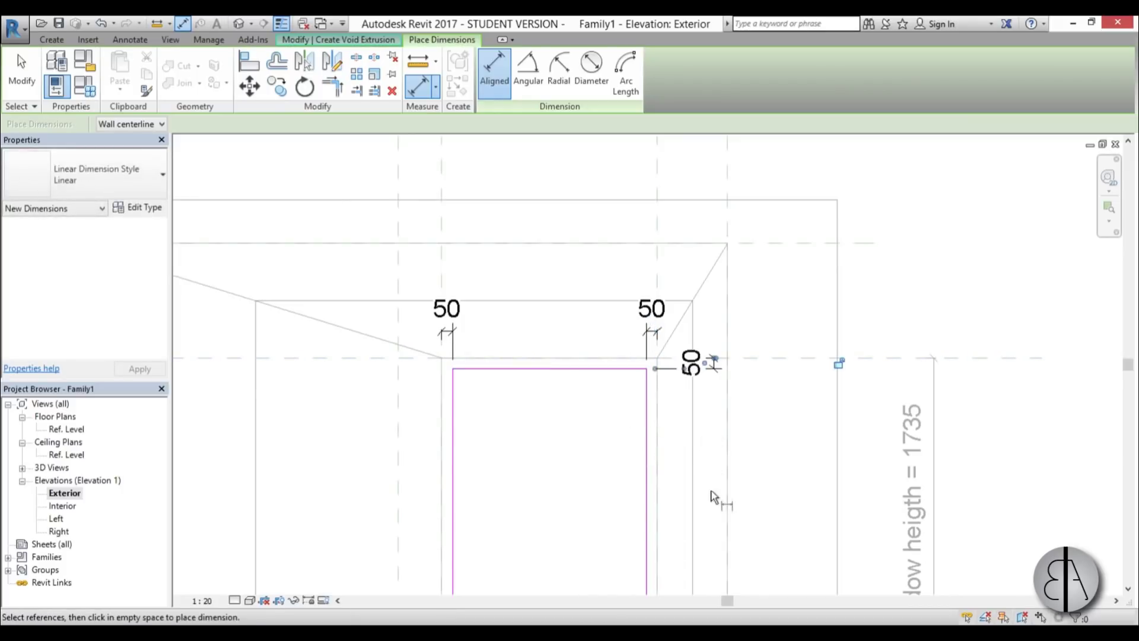
middle_drag(718, 500, 583, 272)
click(537, 512)
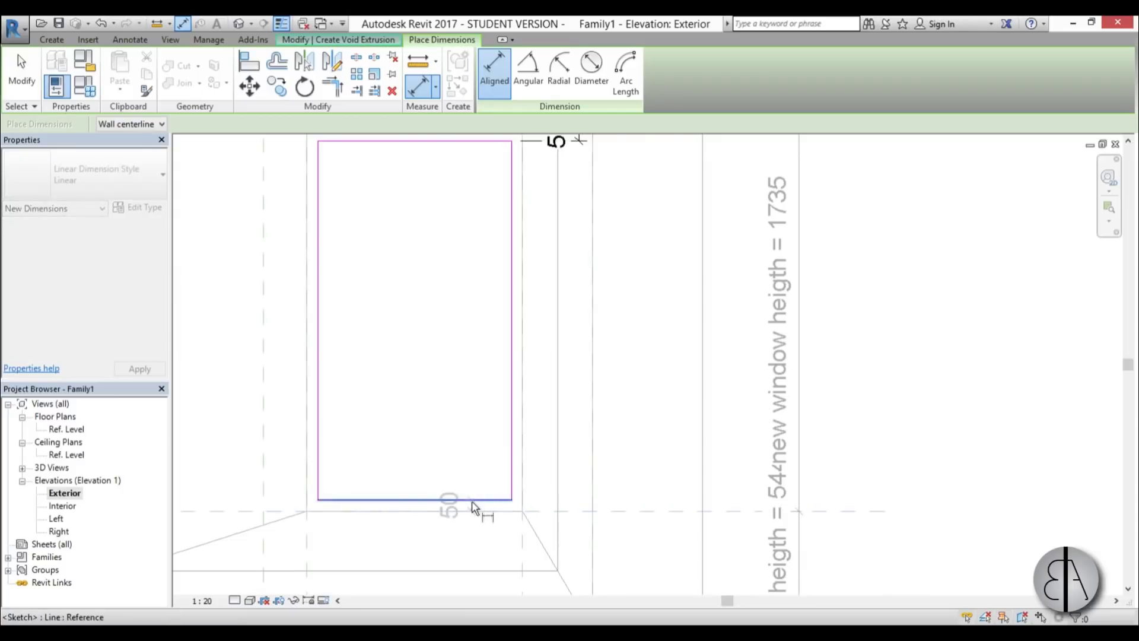
click(472, 500)
scroll(534, 481, down, 2)
click(569, 460)
key(Escape)
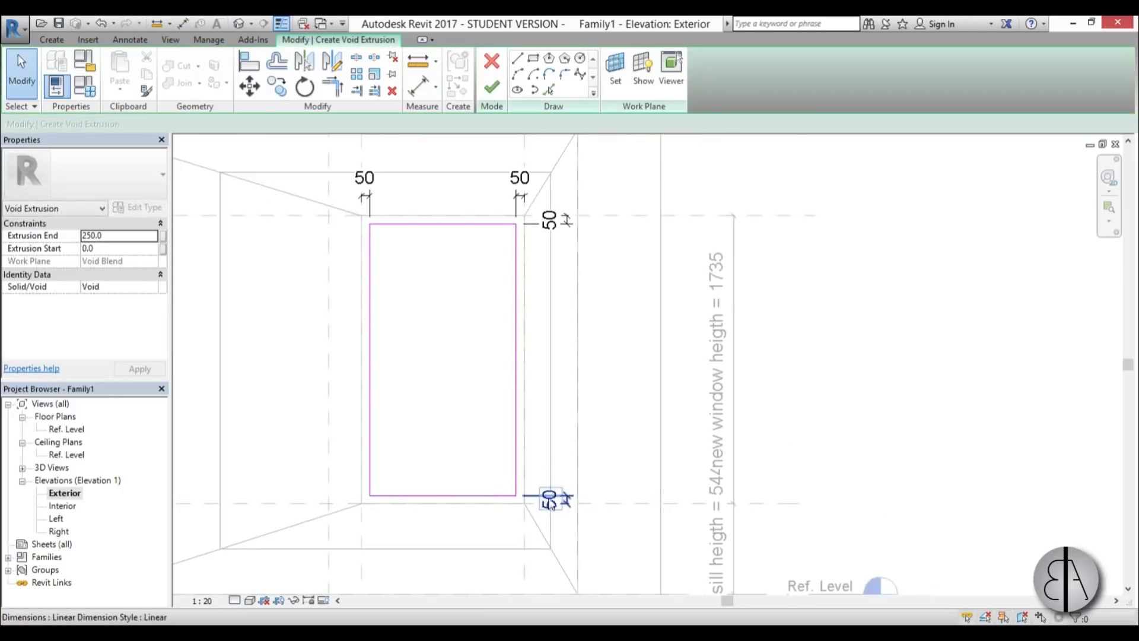
- Lock the 50 mm offset dimensions around the rectangle and finish the void extrusion
click(635, 221)
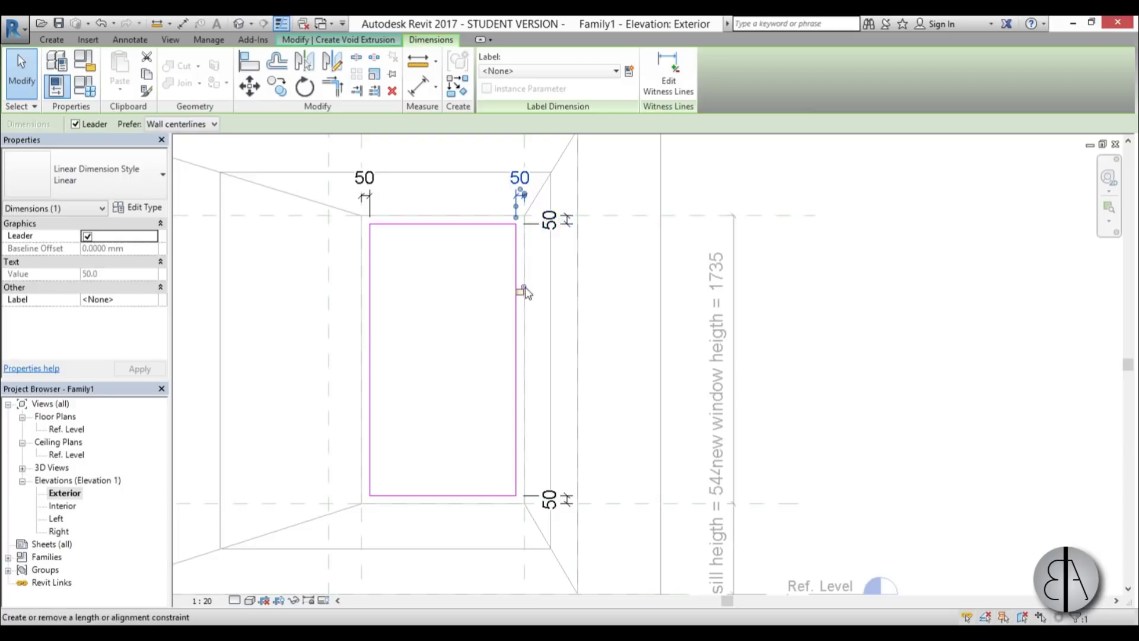
click(522, 291)
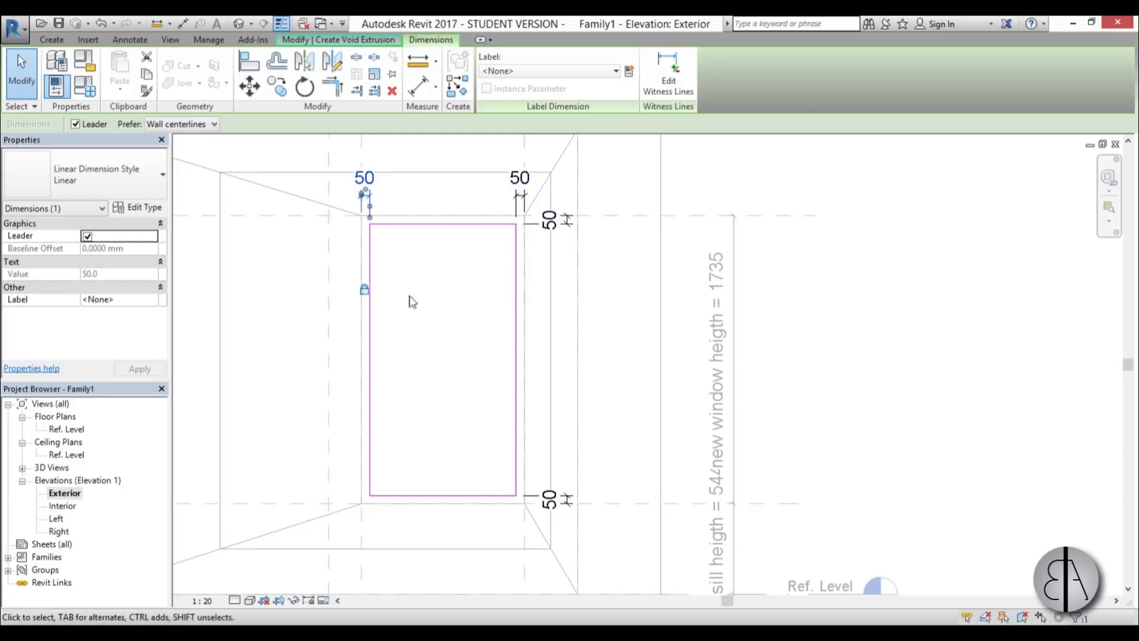
middle_drag(413, 302, 505, 295)
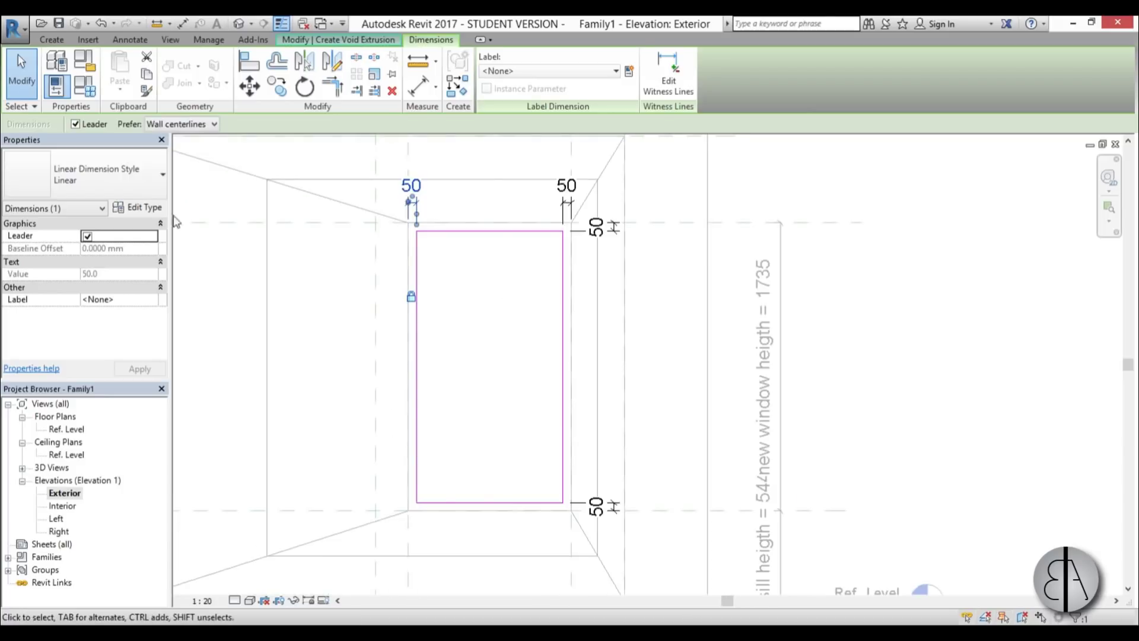
click(297, 41)
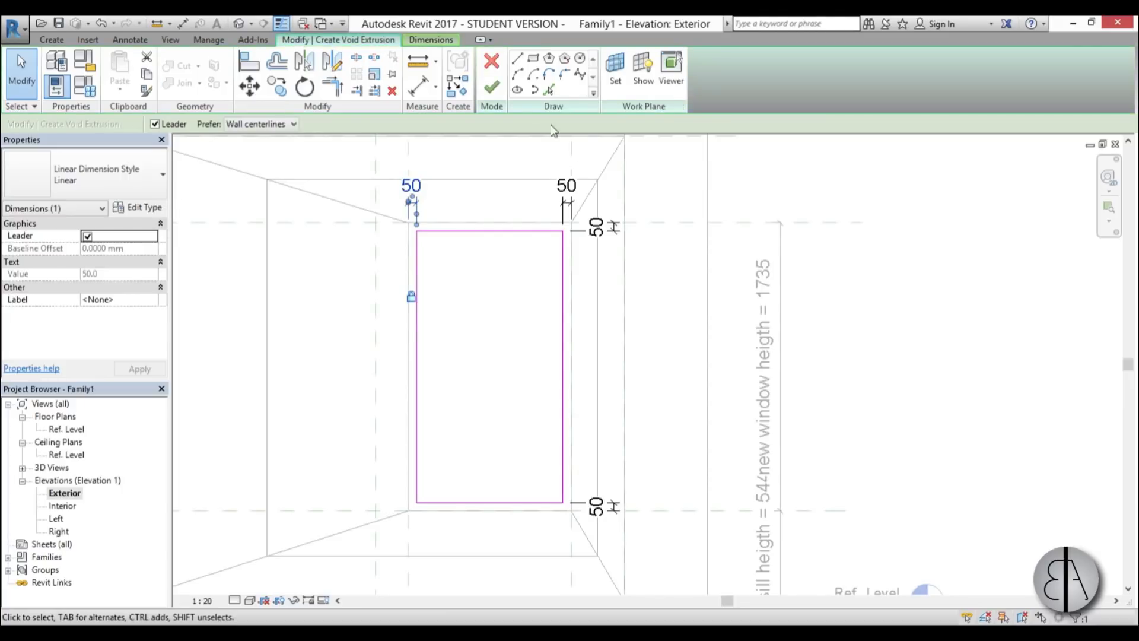
click(492, 90)
- In the Ref. Level floor plan, stretch the void extrusion's interior-side end to the farther interior-side reference plane, removing the conflicting constraints
double_click(66, 429)
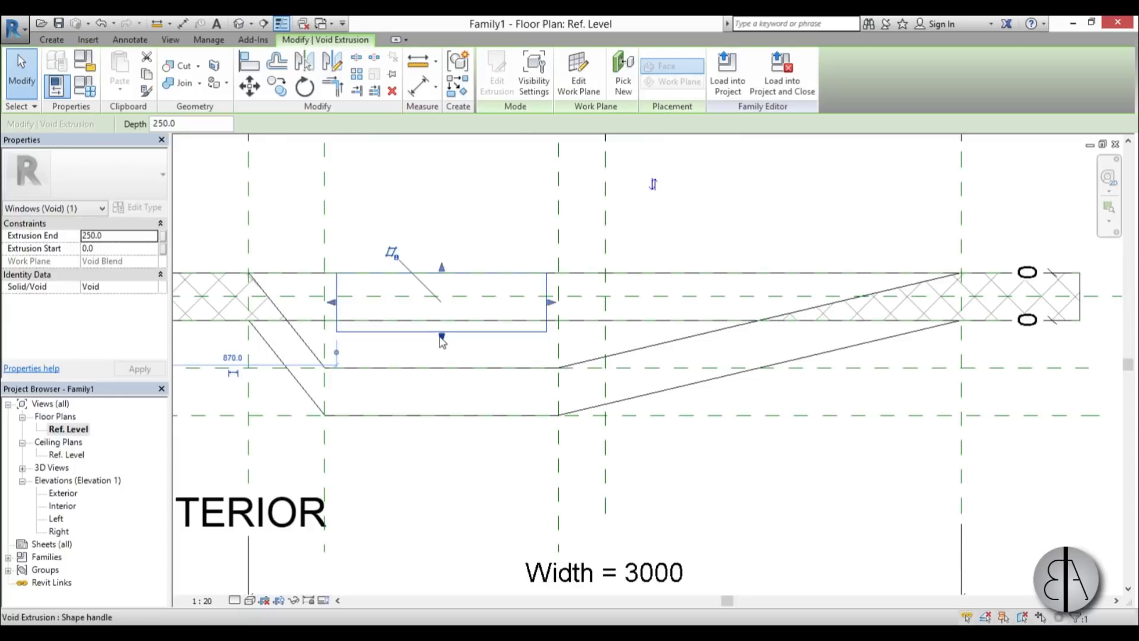
drag(443, 339, 442, 420)
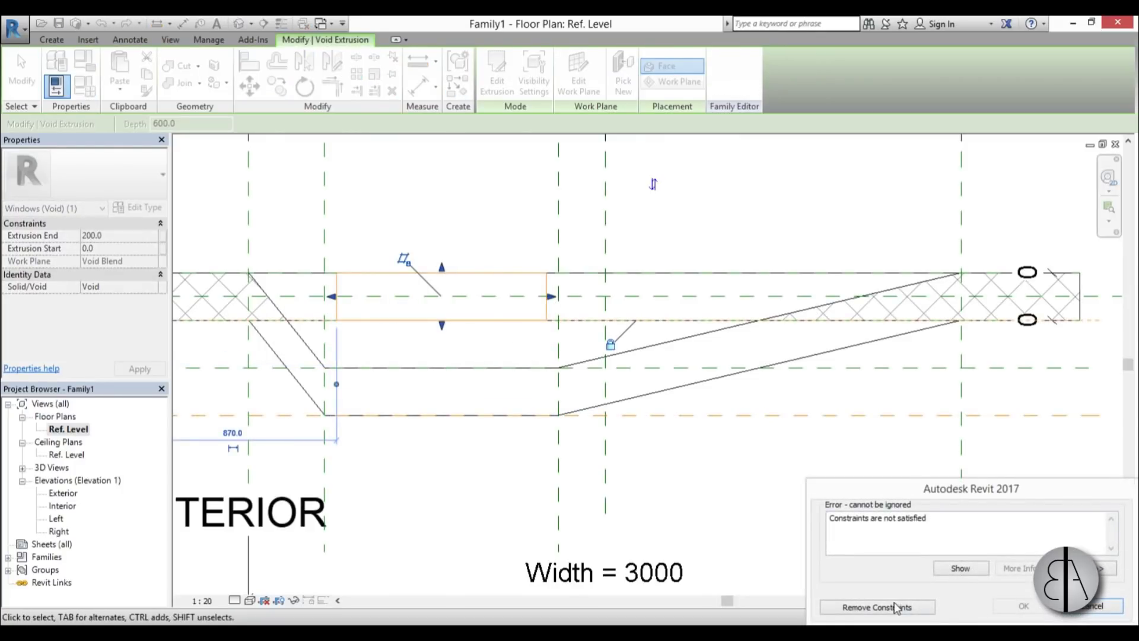
click(896, 608)
drag(441, 325, 440, 416)
- Try to pull the void extrusion's exterior-side end to the nearer interior-side reference plane and lock it there, removing conflicting constraints
drag(441, 267, 445, 359)
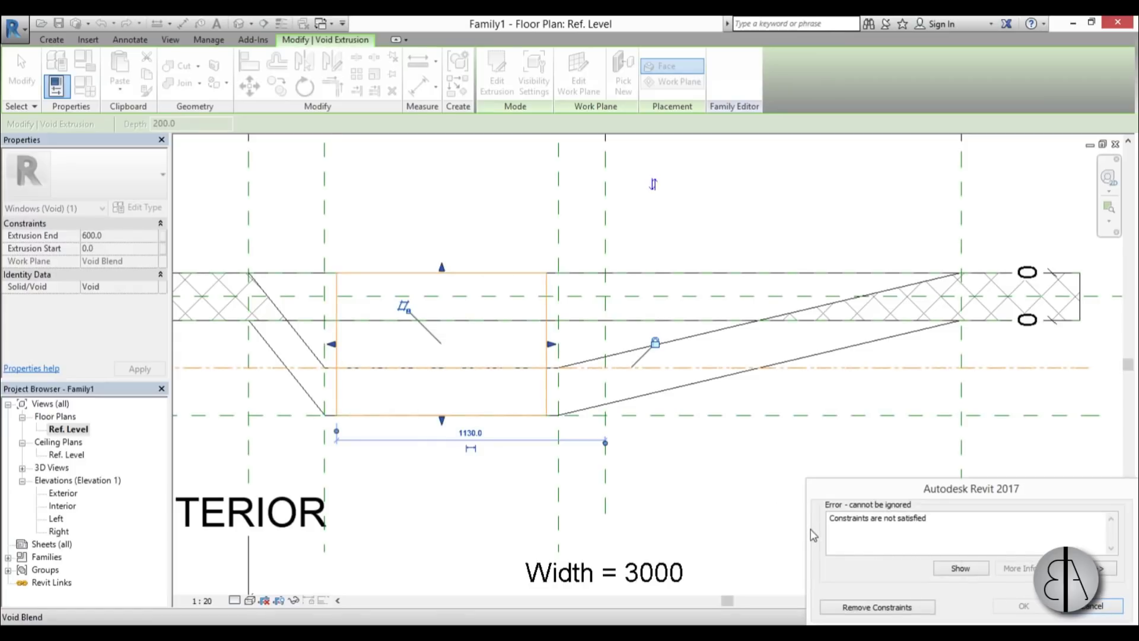
click(899, 608)
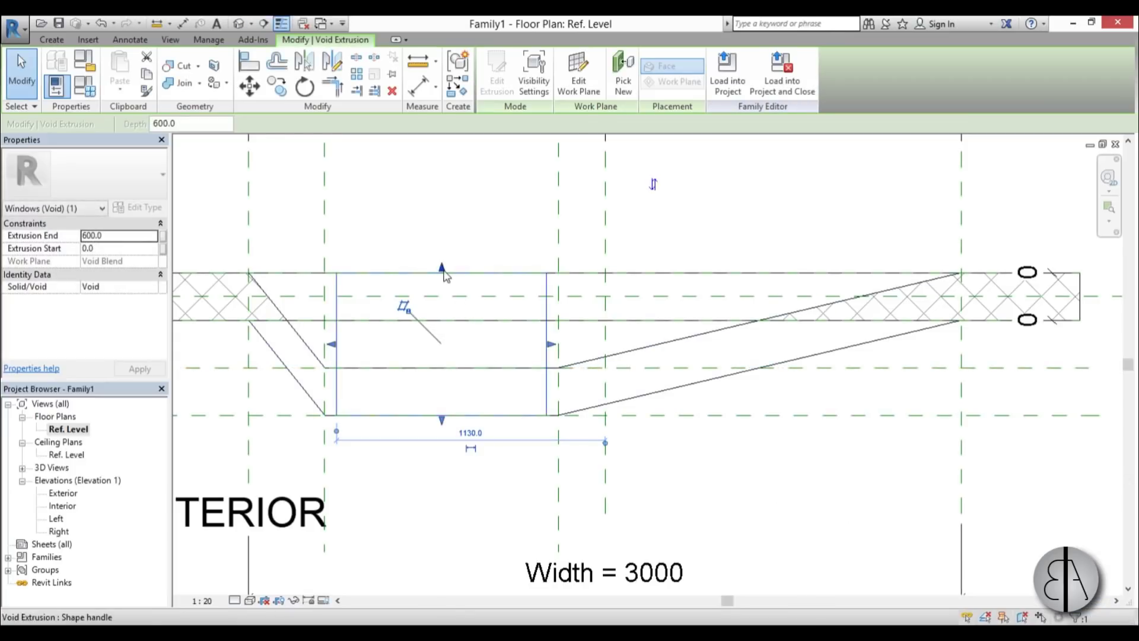
drag(442, 267, 450, 370)
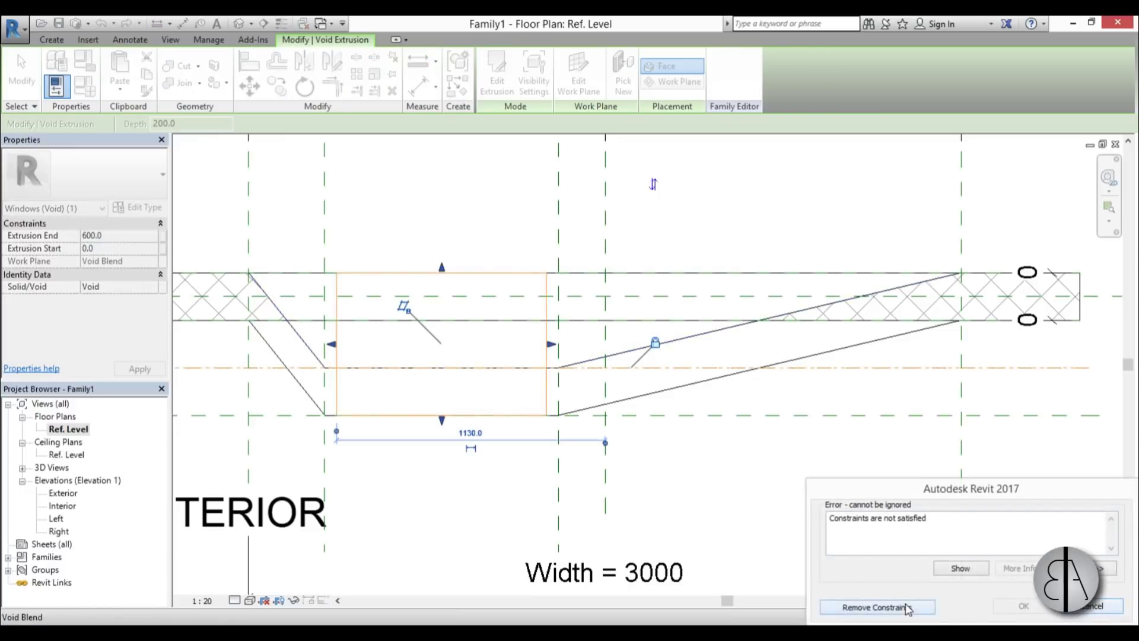
click(1084, 611)
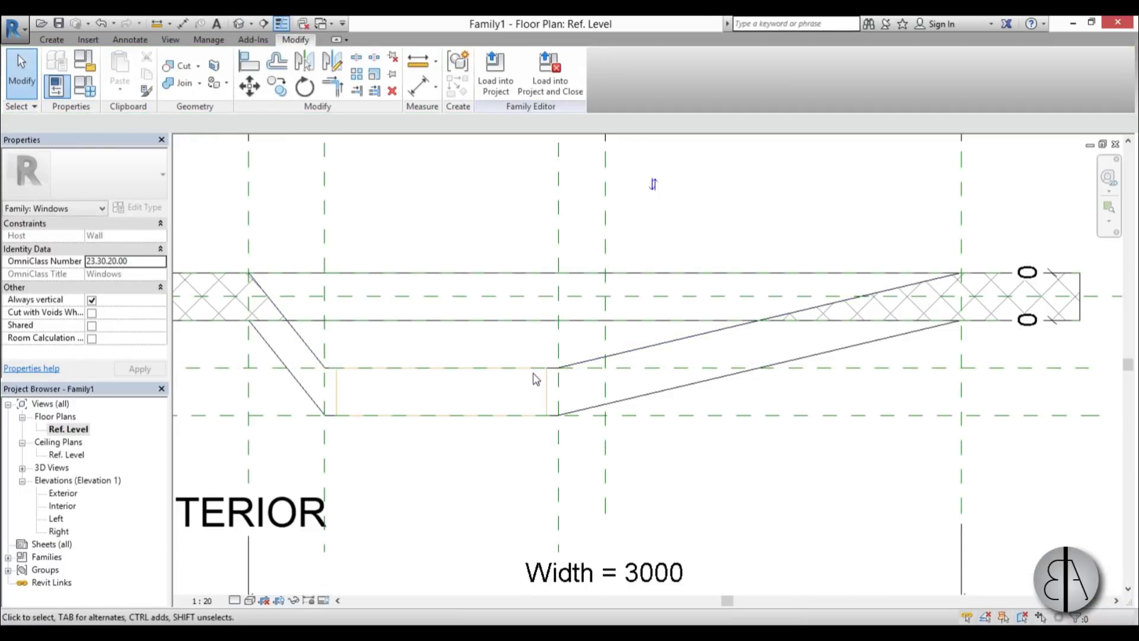
click(537, 380)
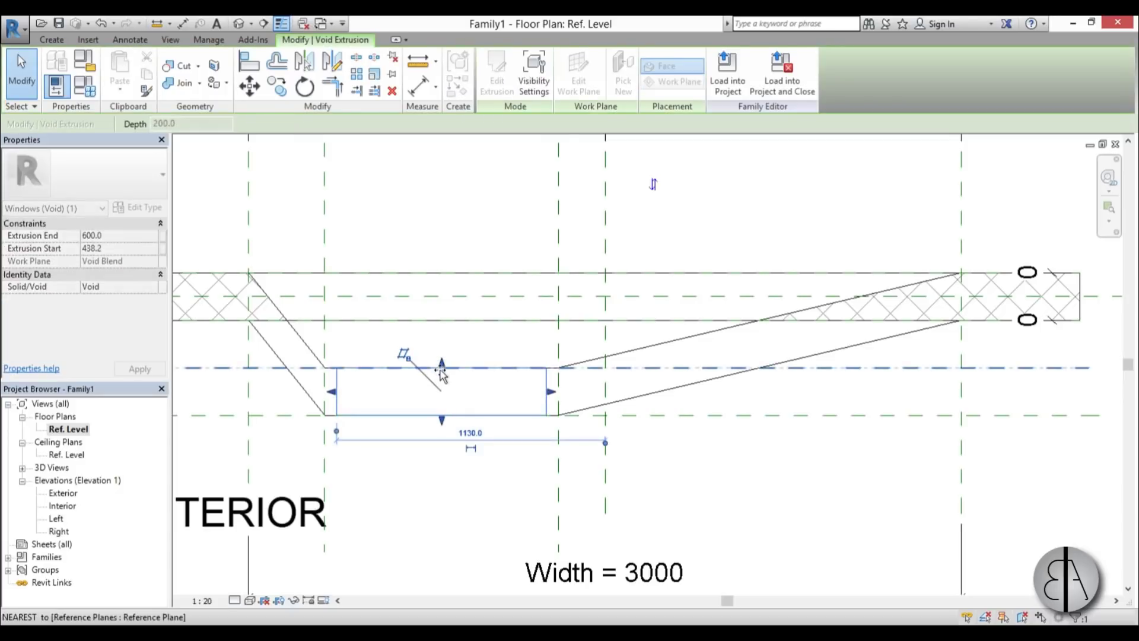
click(655, 343)
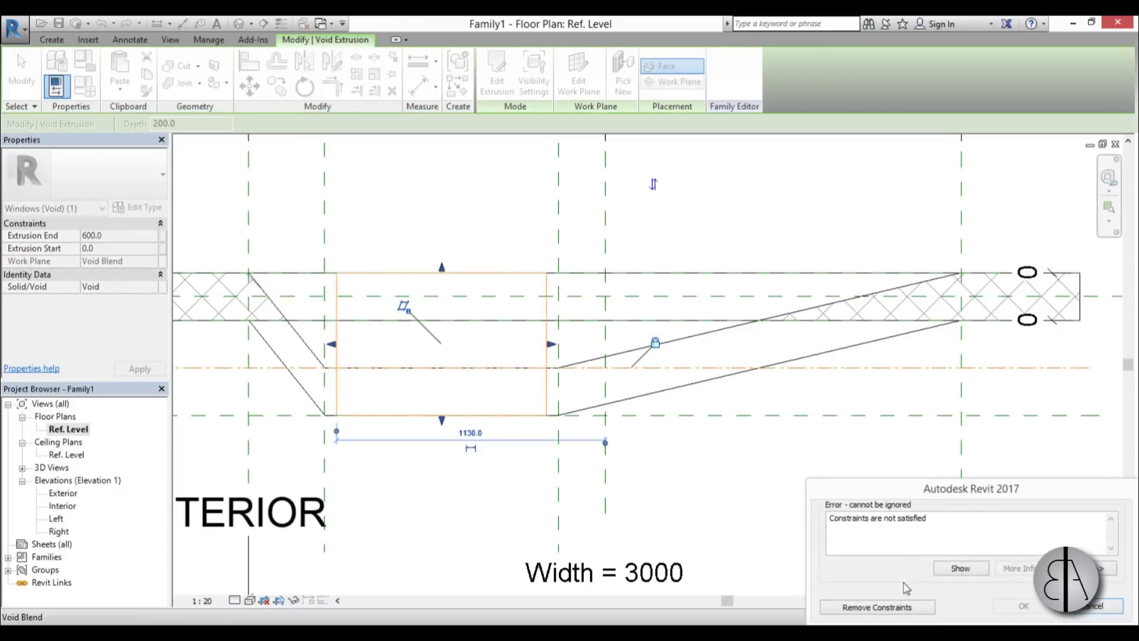
click(881, 607)
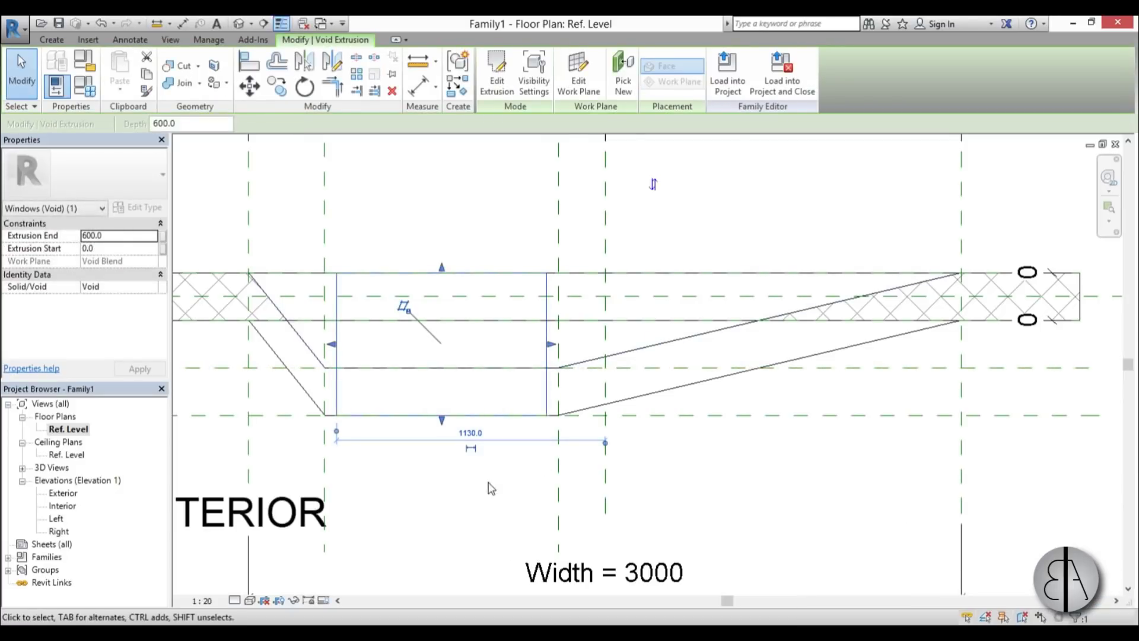
click(491, 488)
- In the default 3D view, cut the tapered solid blend with the void extrusion to open the window hole
click(238, 25)
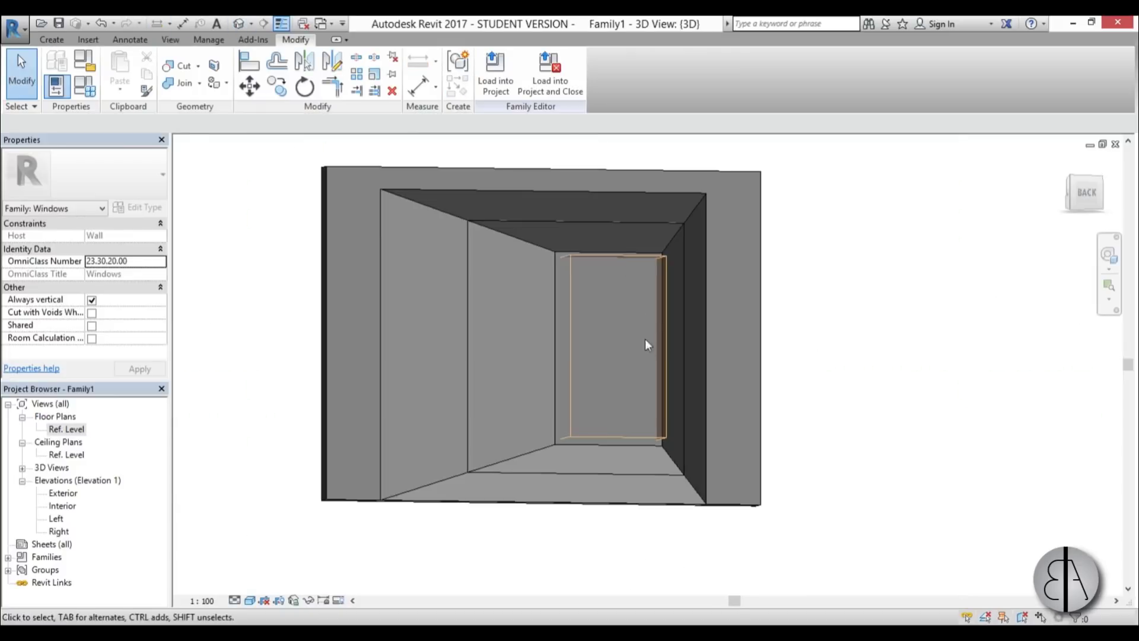
shift+middle_drag(629, 380, 599, 243)
scroll(599, 248, up, 2)
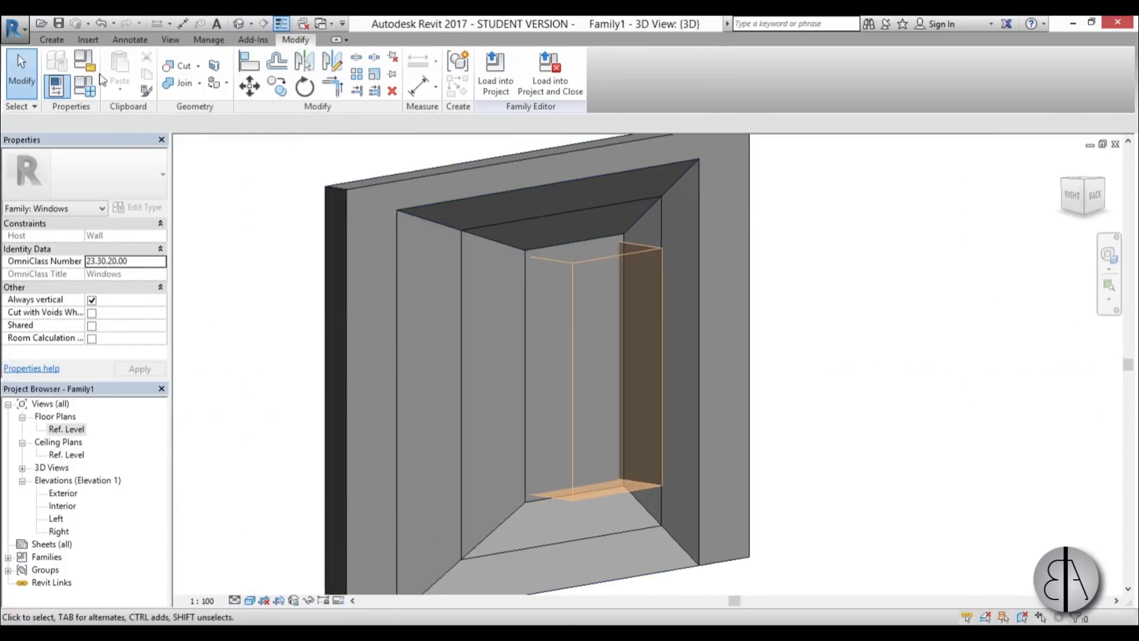
click(179, 65)
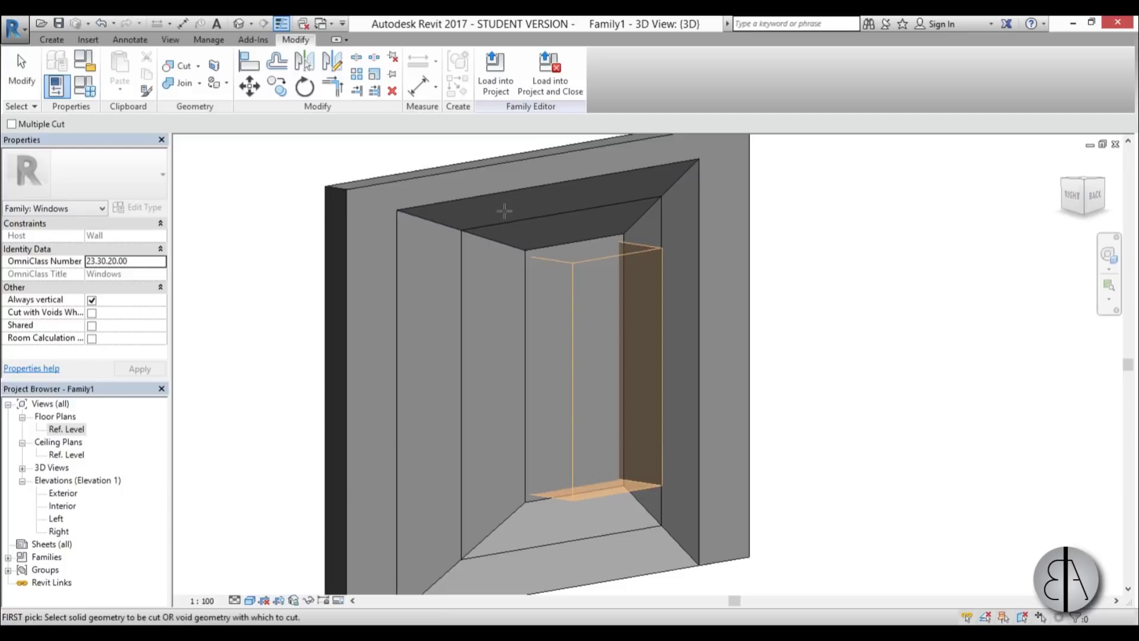
click(537, 260)
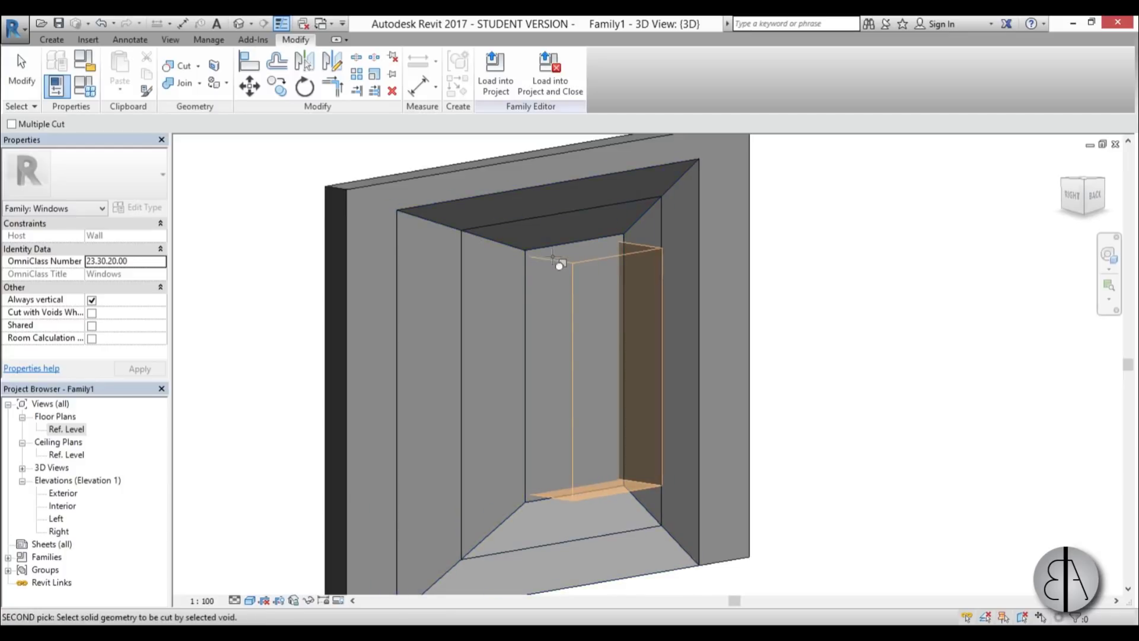
click(558, 264)
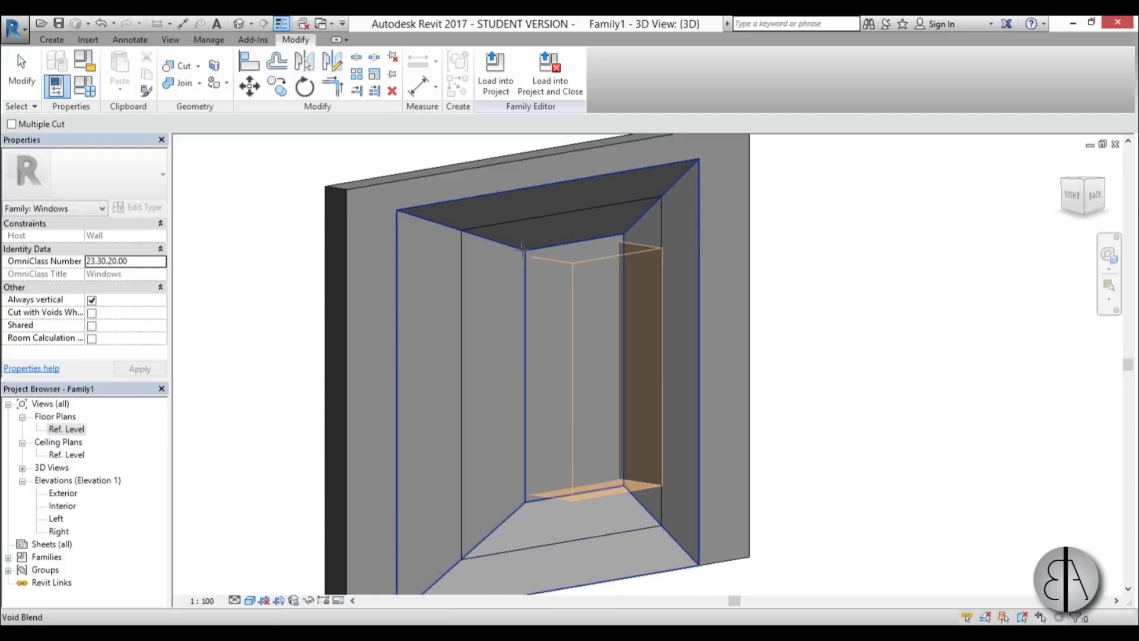
shift+middle_drag(489, 307, 465, 369)
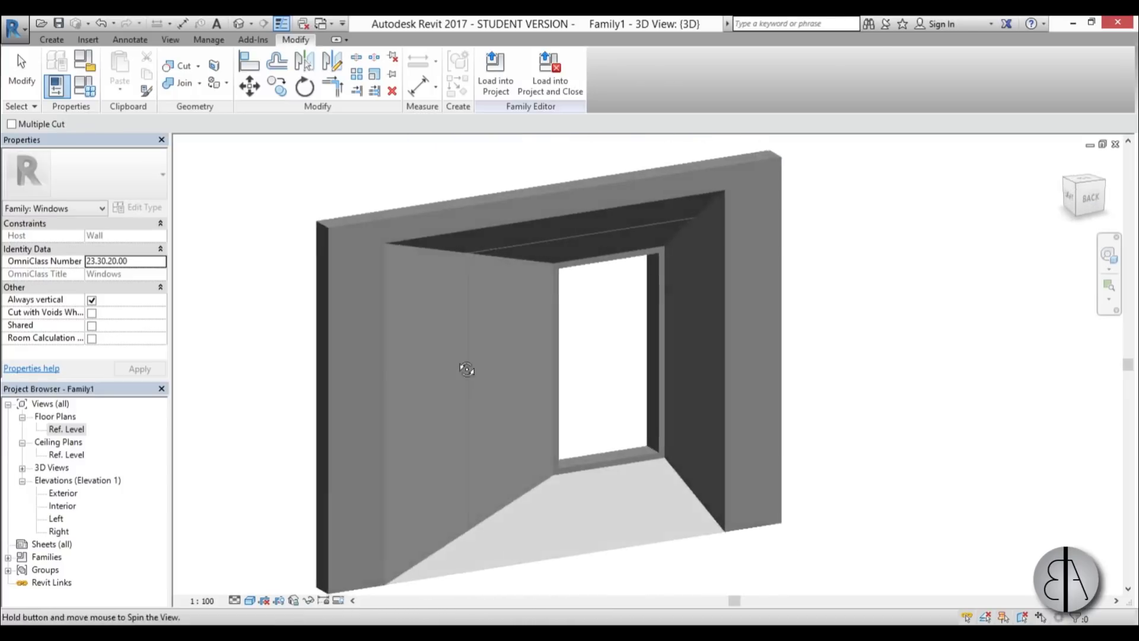
scroll(465, 368, up, 5)
key(Escape)
scroll(472, 282, down, 5)
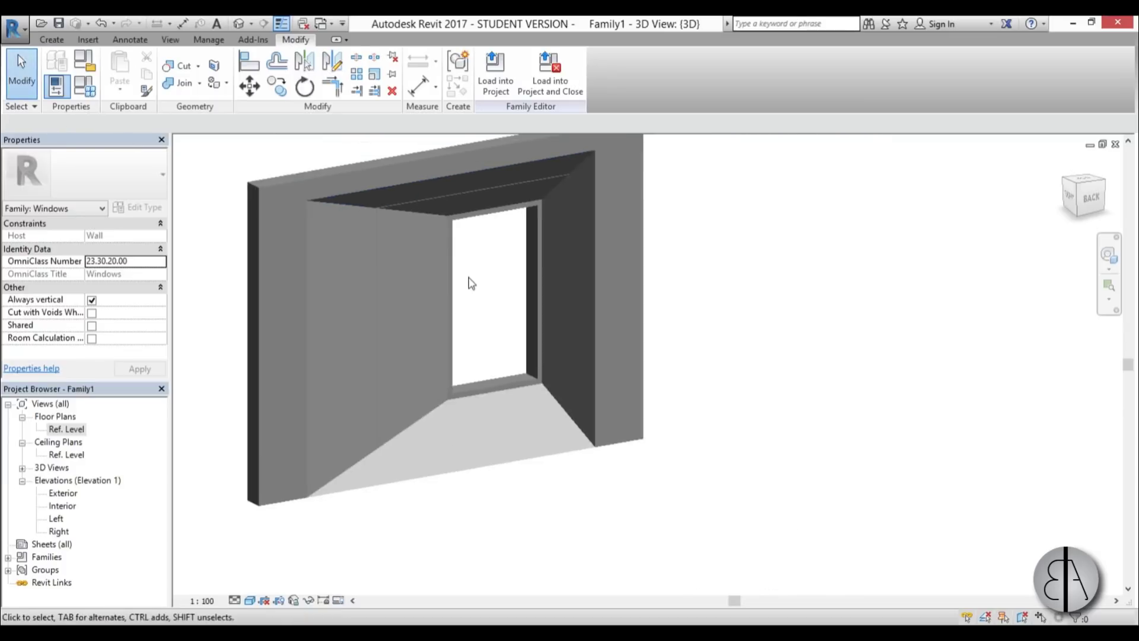
shift+middle_drag(471, 282, 493, 255)
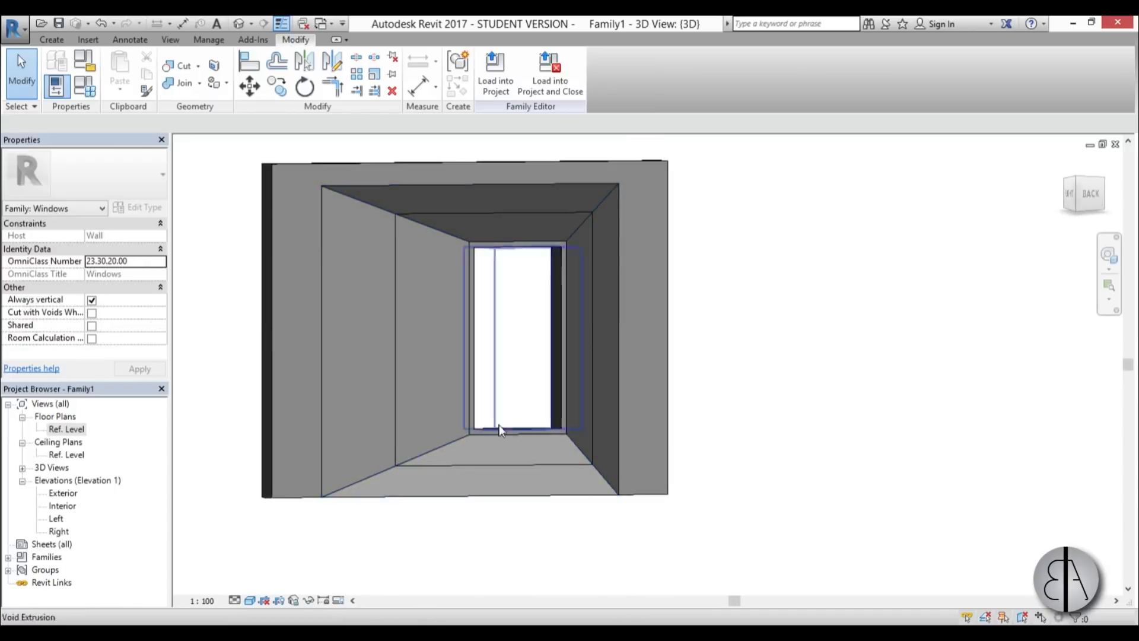
scroll(525, 426, up, 3)
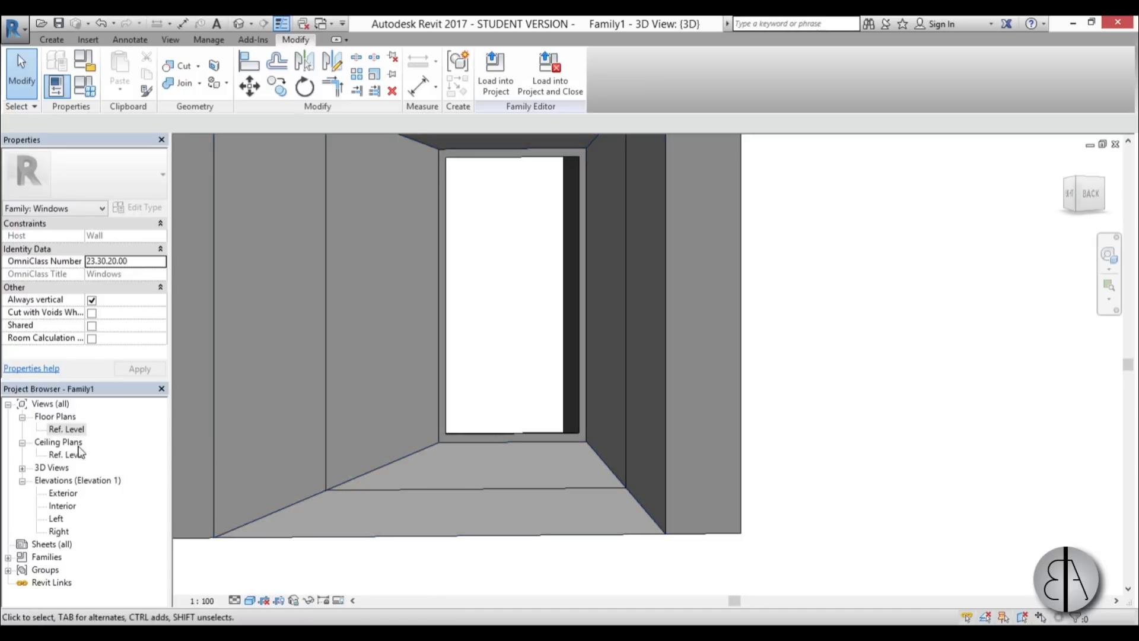
- Start a solid extrusion from the Ref. Level plan, using the farther interior-side reference plane as work plane and the Exterior elevation for sketching
double_click(63, 493)
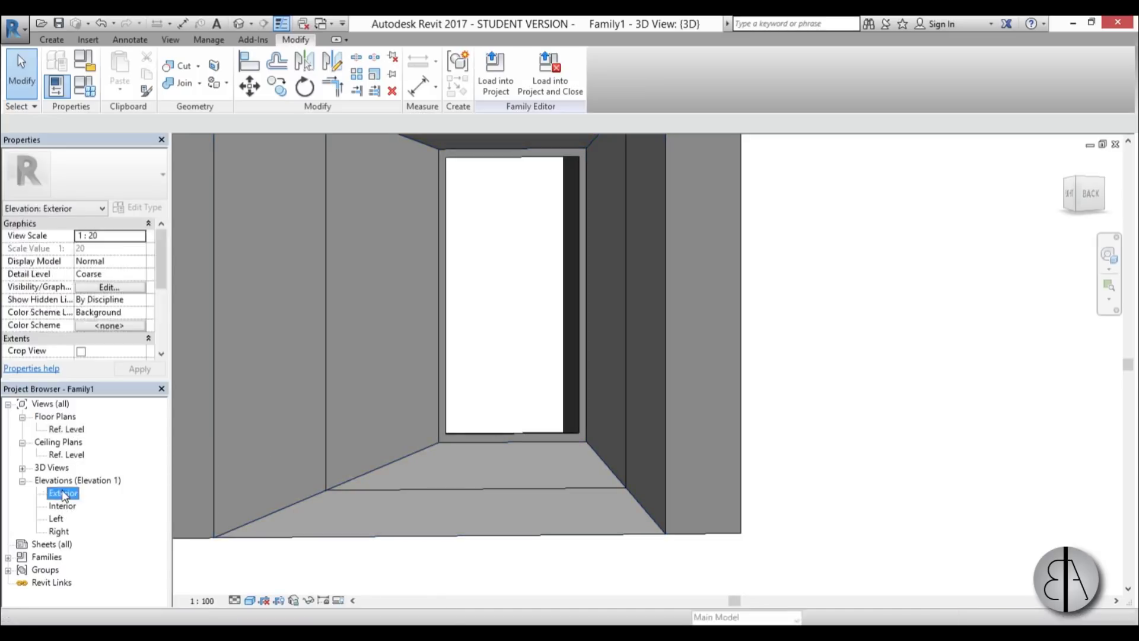
double_click(66, 429)
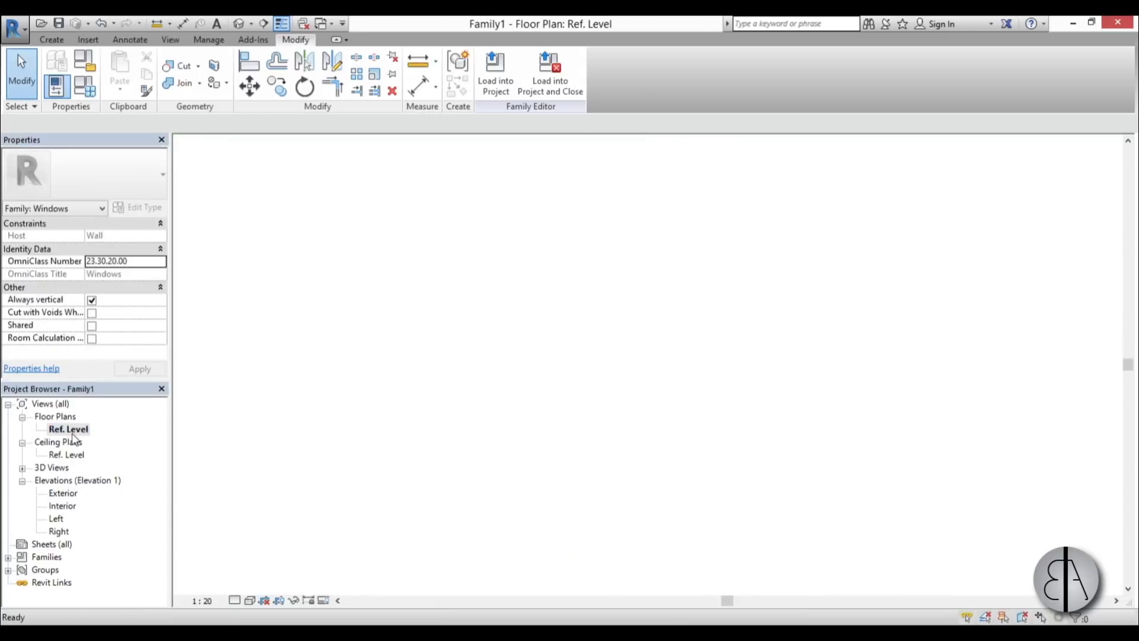
scroll(491, 374, up, 2)
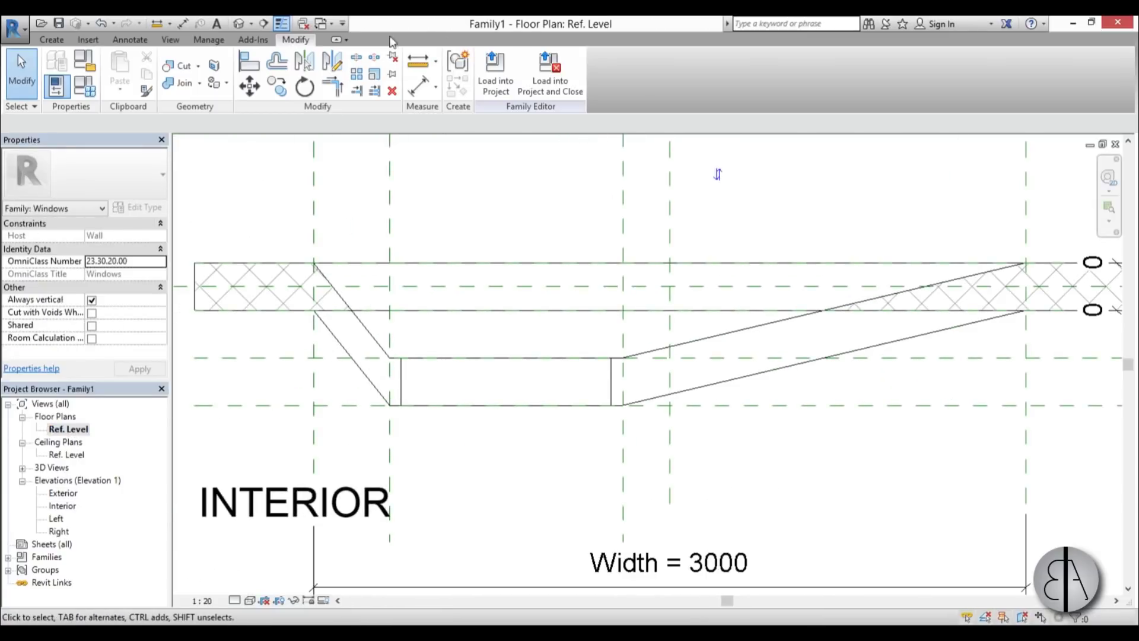
click(51, 40)
click(116, 77)
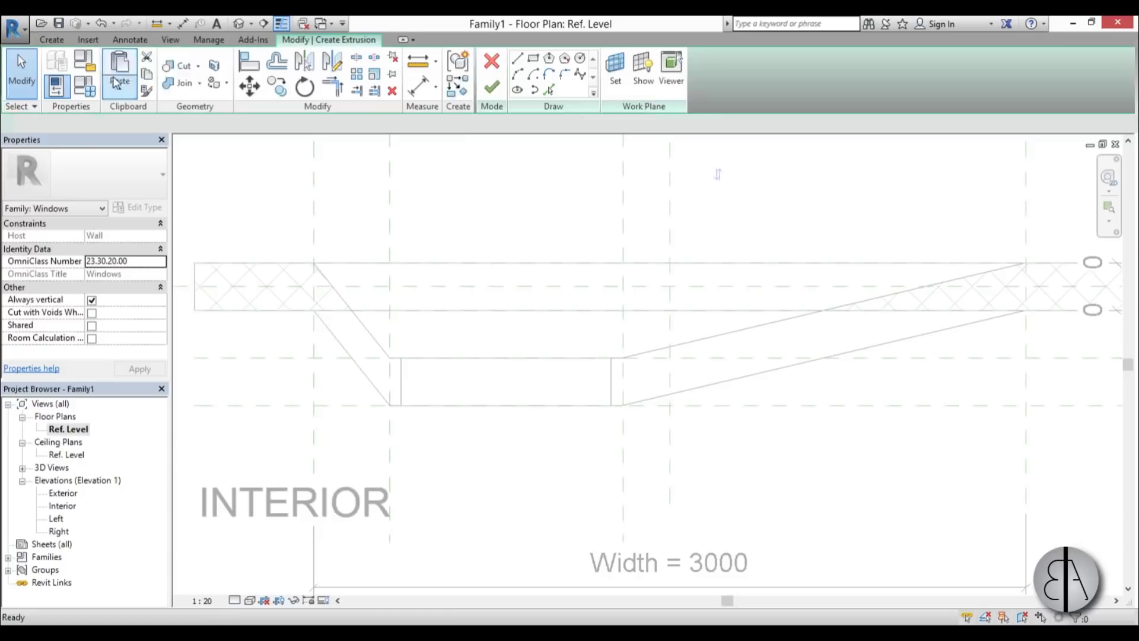
click(616, 77)
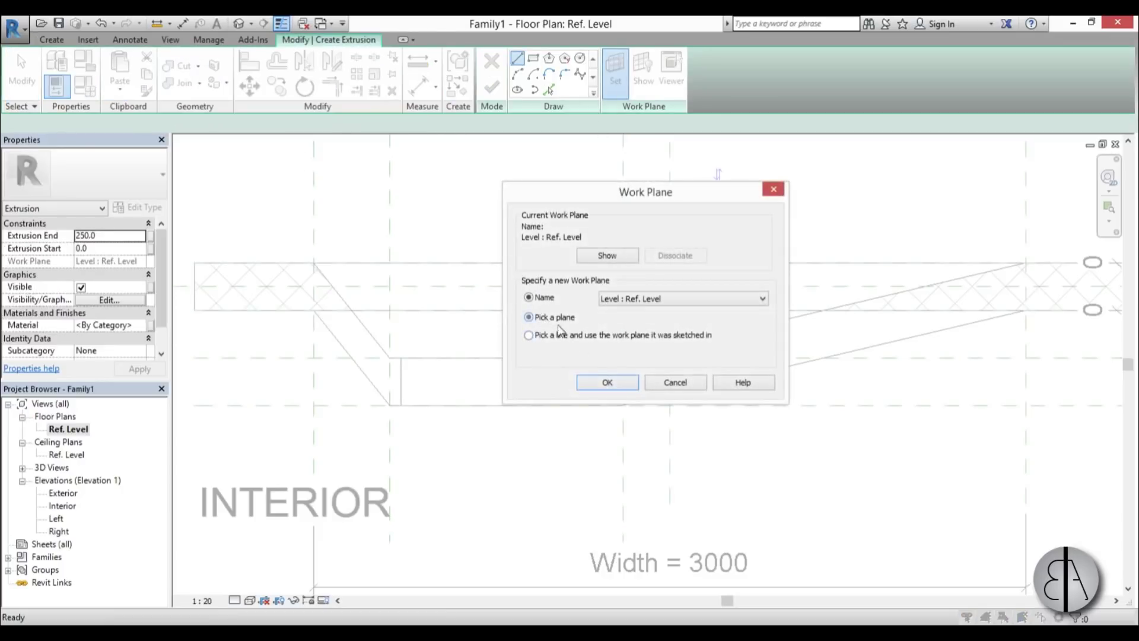
click(607, 383)
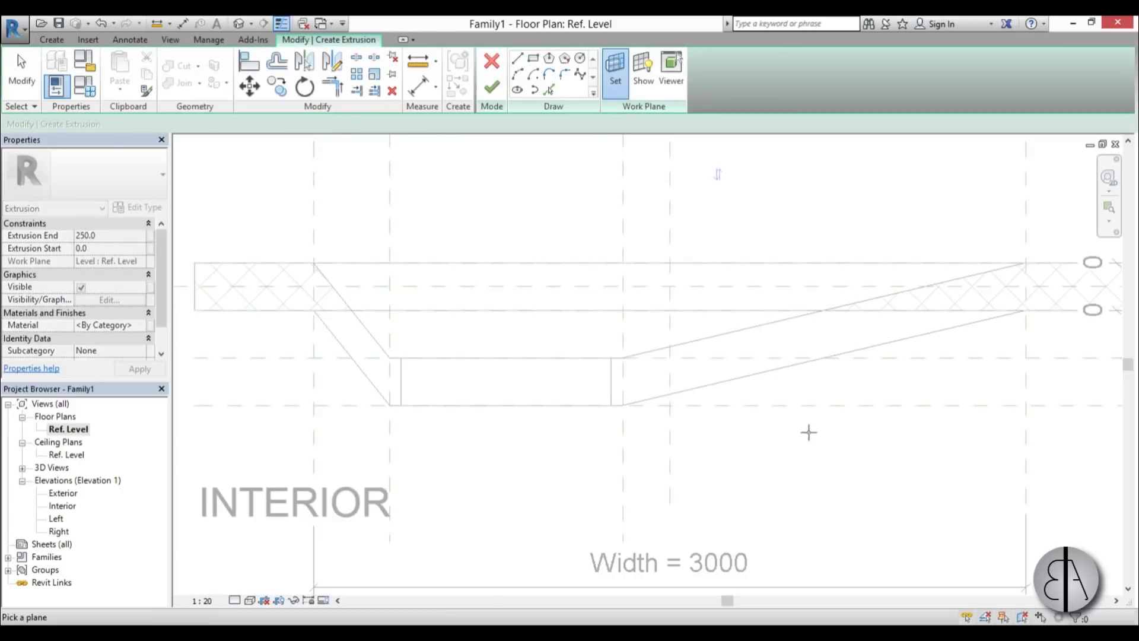
click(745, 406)
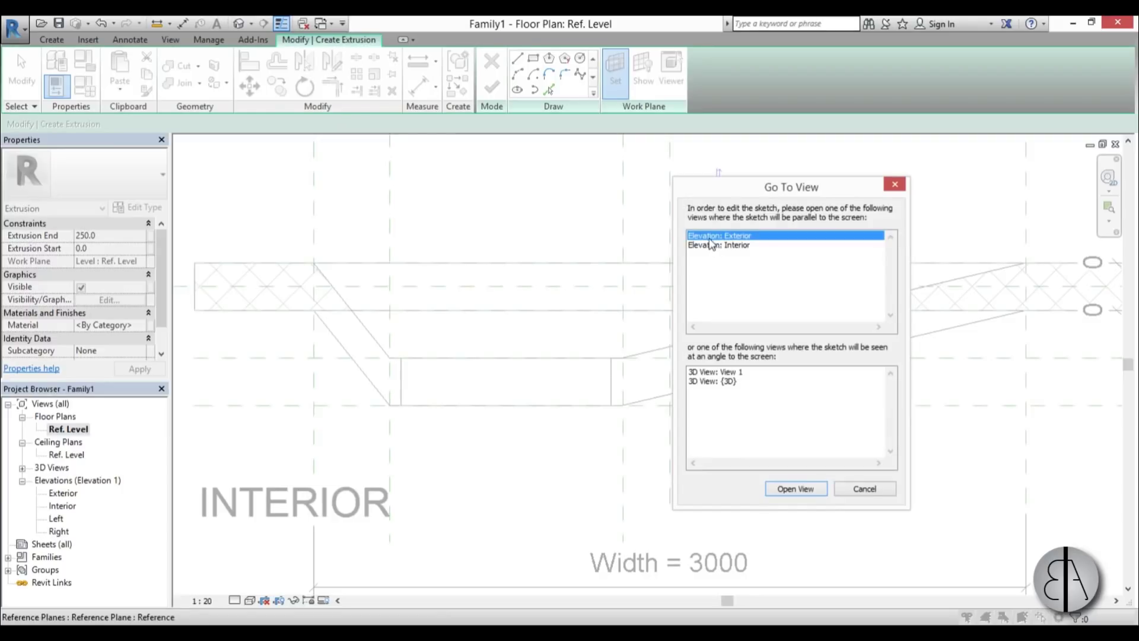
click(795, 488)
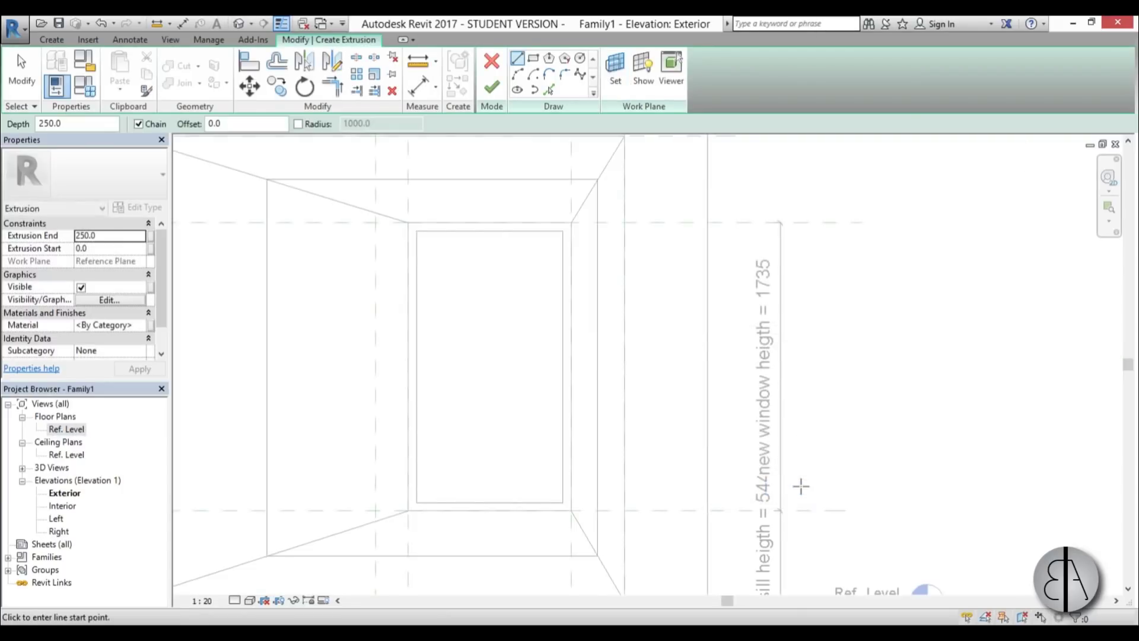
- Sketch a rectangle corner to corner over the window opening with sides locked to its edges, and finish the extrusion
click(533, 58)
click(414, 224)
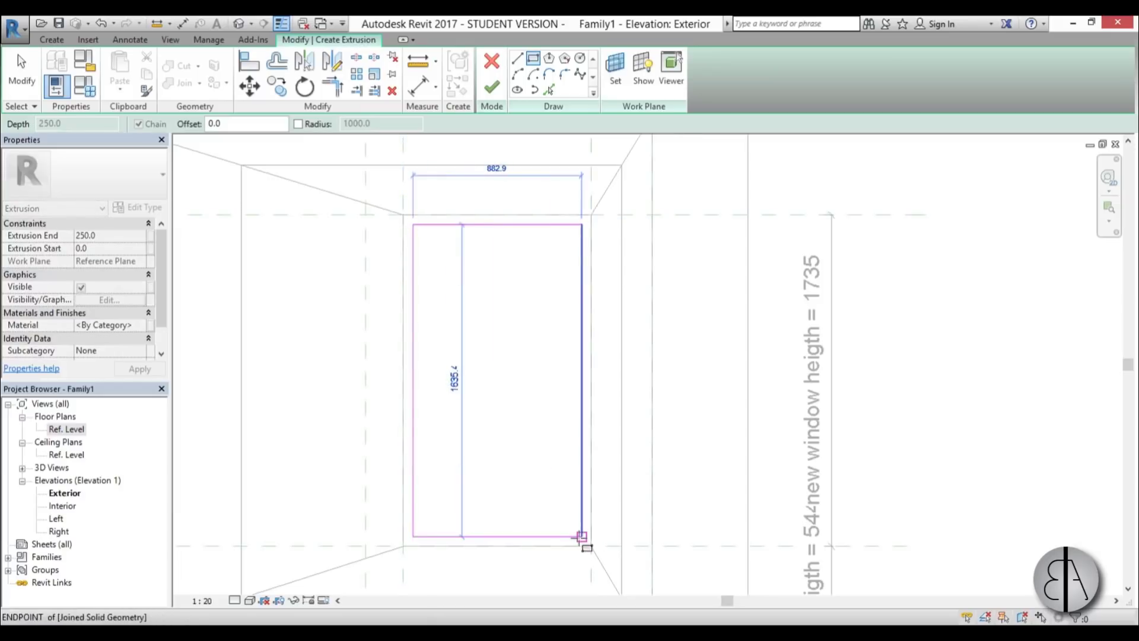
click(582, 537)
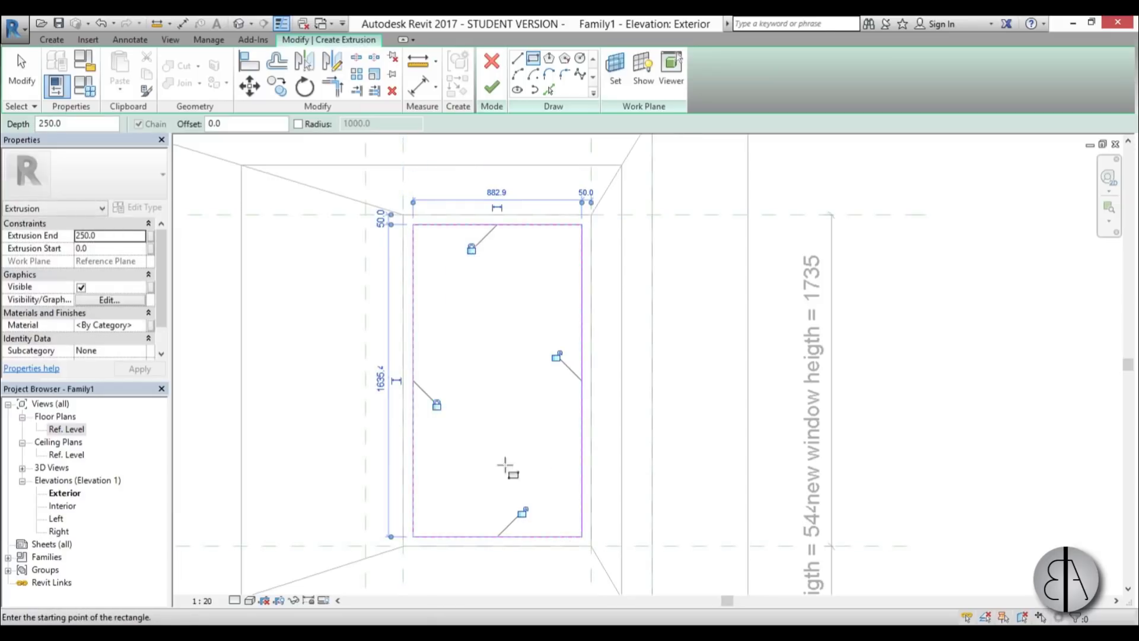
click(492, 90)
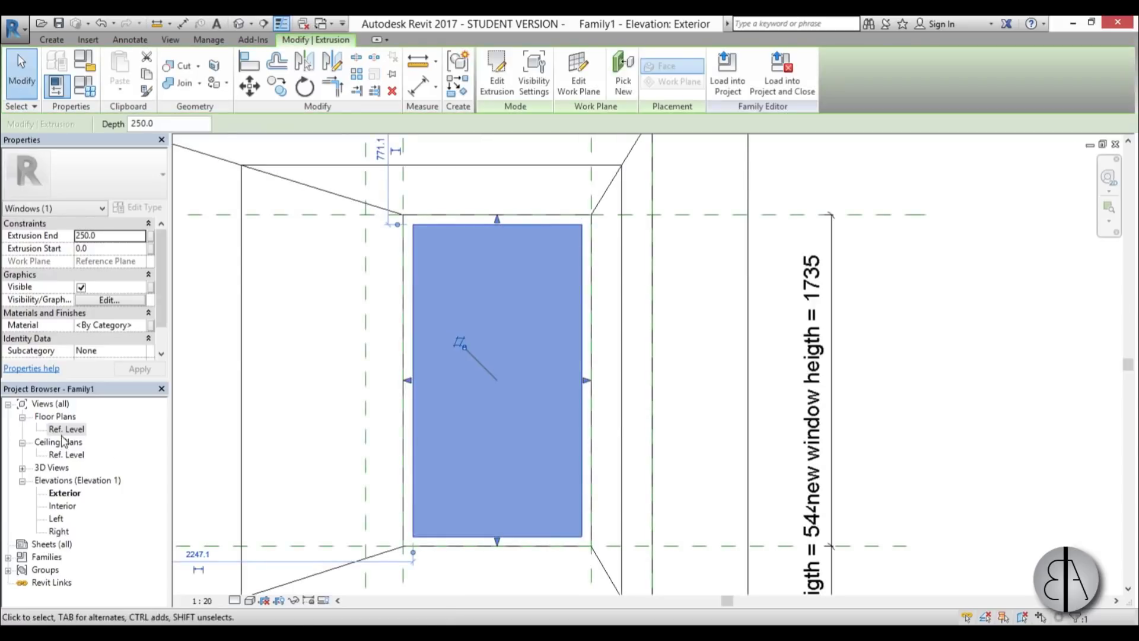
- In the Ref. Level plan, thin the new extrusion to a pane about 12 mm deep, starting at 25 mm, and assign the Glass material
double_click(67, 429)
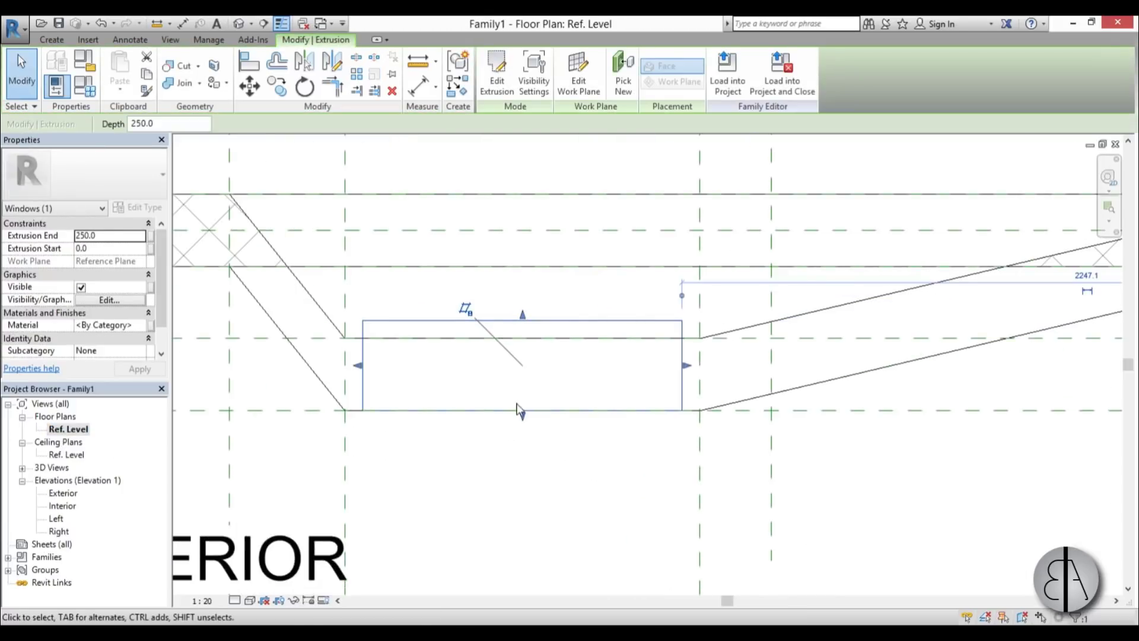
drag(517, 408, 525, 401)
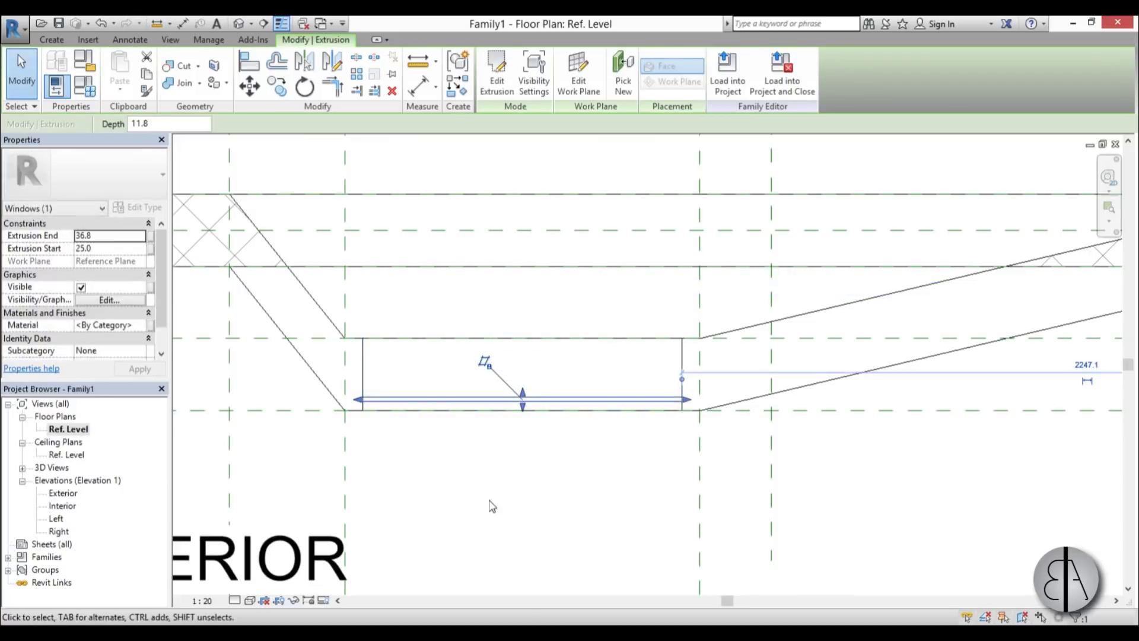
click(147, 326)
click(226, 143)
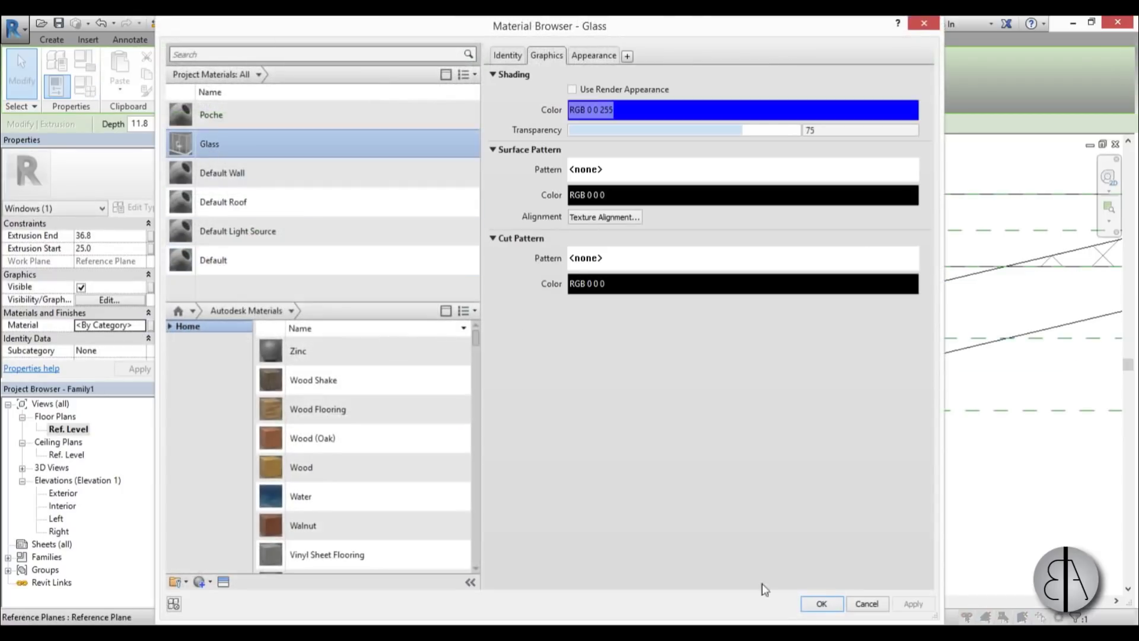
click(820, 604)
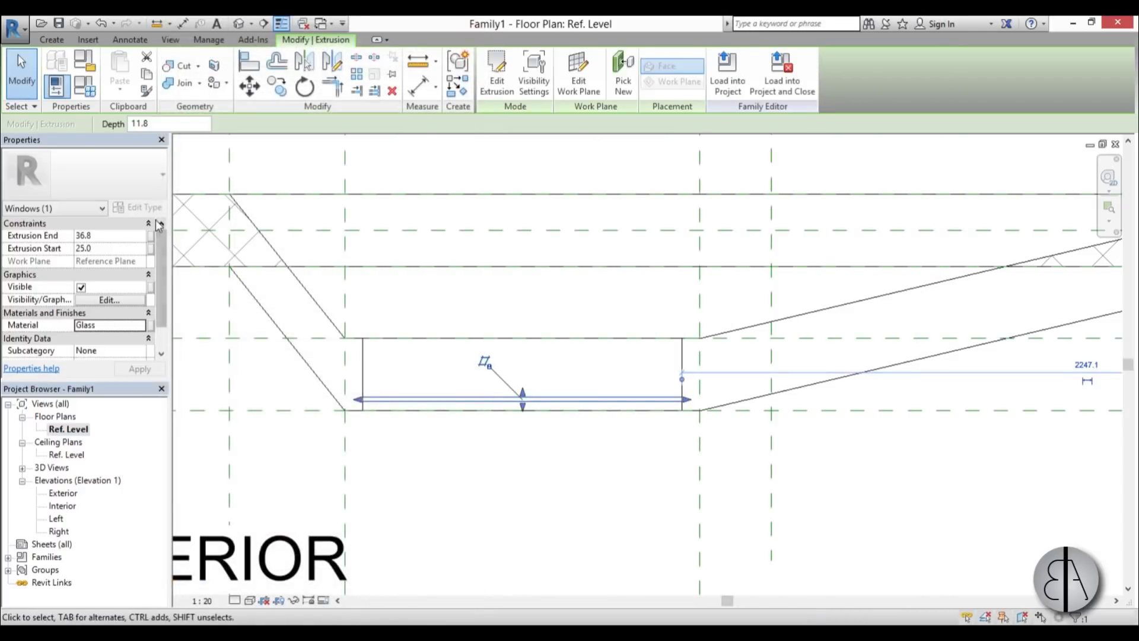
- Examine the glass pane and the tapered window recess from several angles in the default 3D view
click(238, 24)
scroll(517, 422, down, 3)
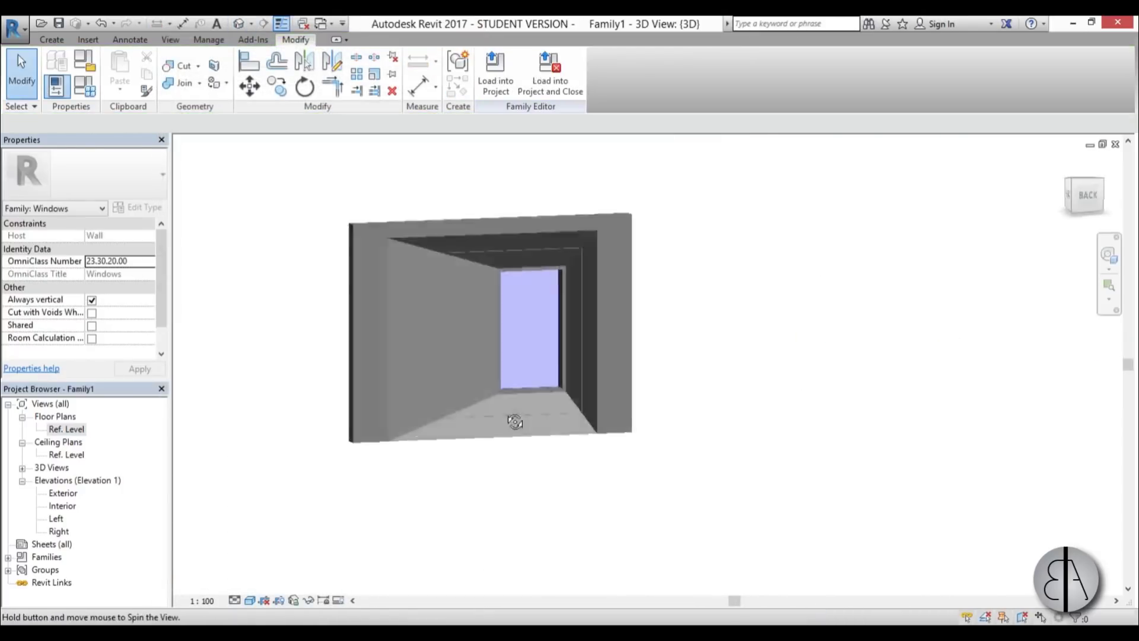
shift+middle_drag(516, 422, 605, 474)
scroll(605, 474, up, 3)
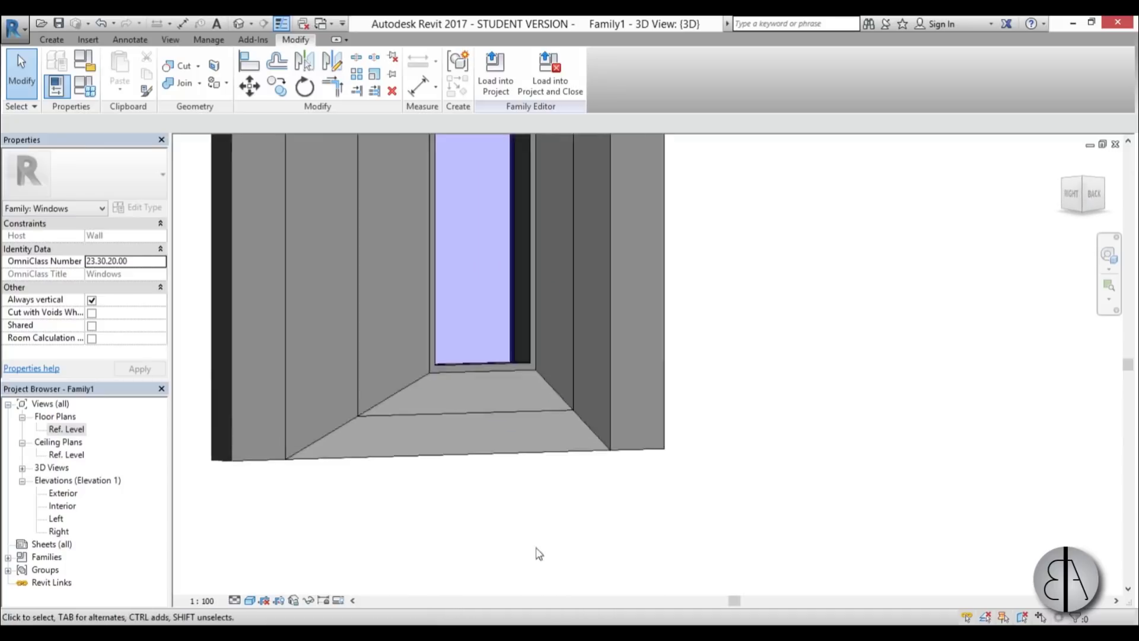
scroll(536, 549, down, 2)
shift+middle_drag(536, 550, 544, 361)
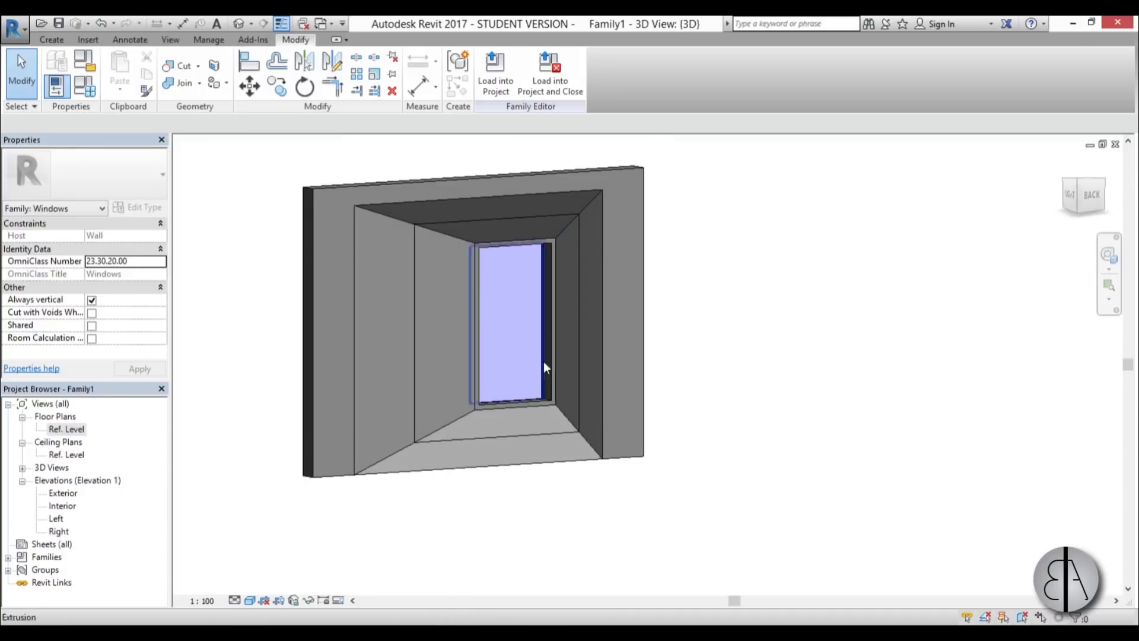
scroll(489, 297, up, 1)
shift+middle_drag(489, 296, 530, 326)
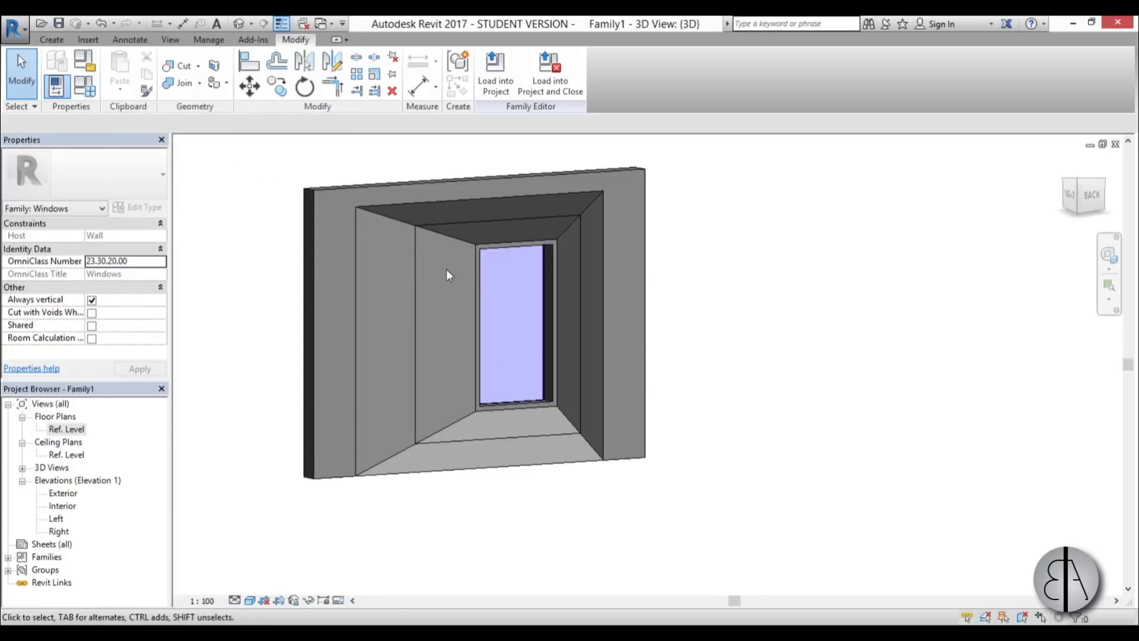
- Flex the family by setting new sill heigth to 200, new window heigth to 2300, new with to 500 and horisontal offset to 1200
middle_drag(448, 275, 836, 316)
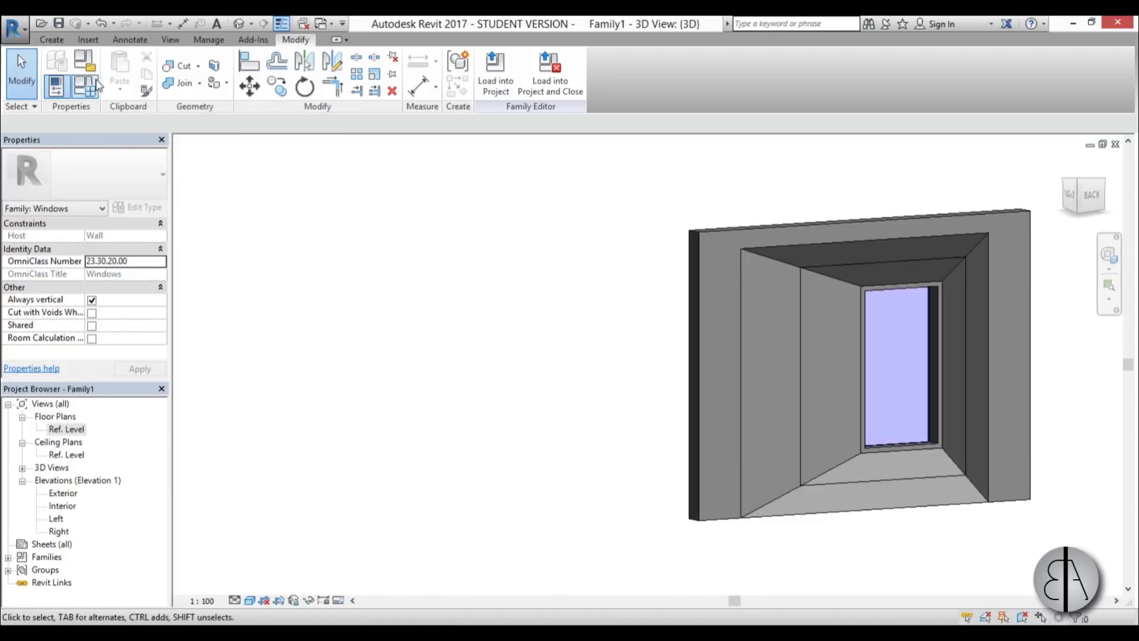
click(97, 84)
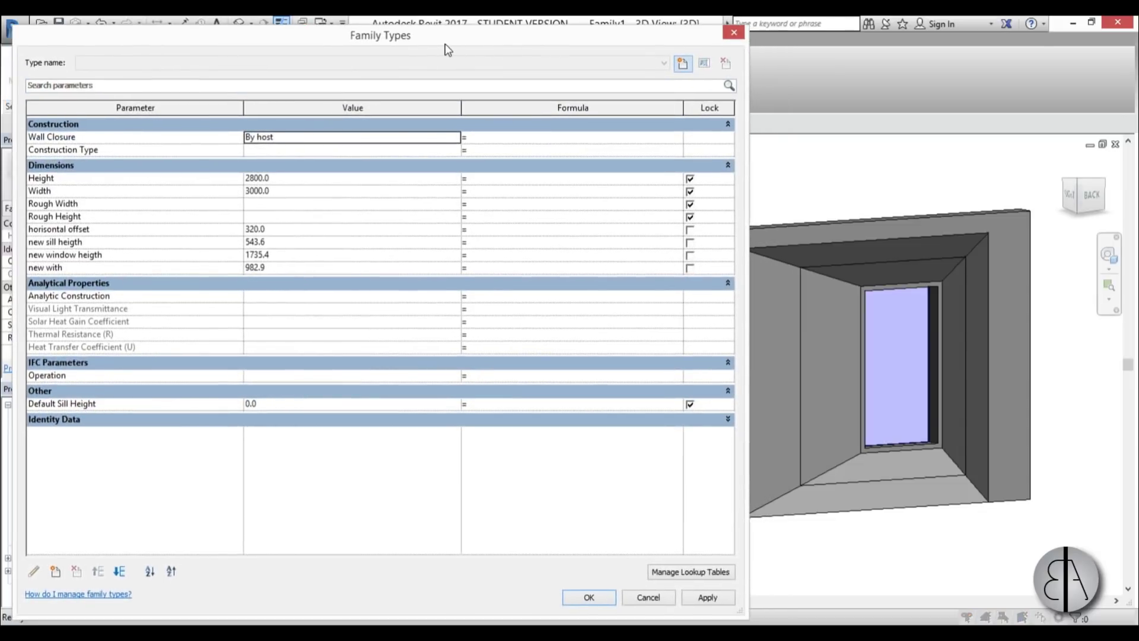
drag(448, 50, 443, 48)
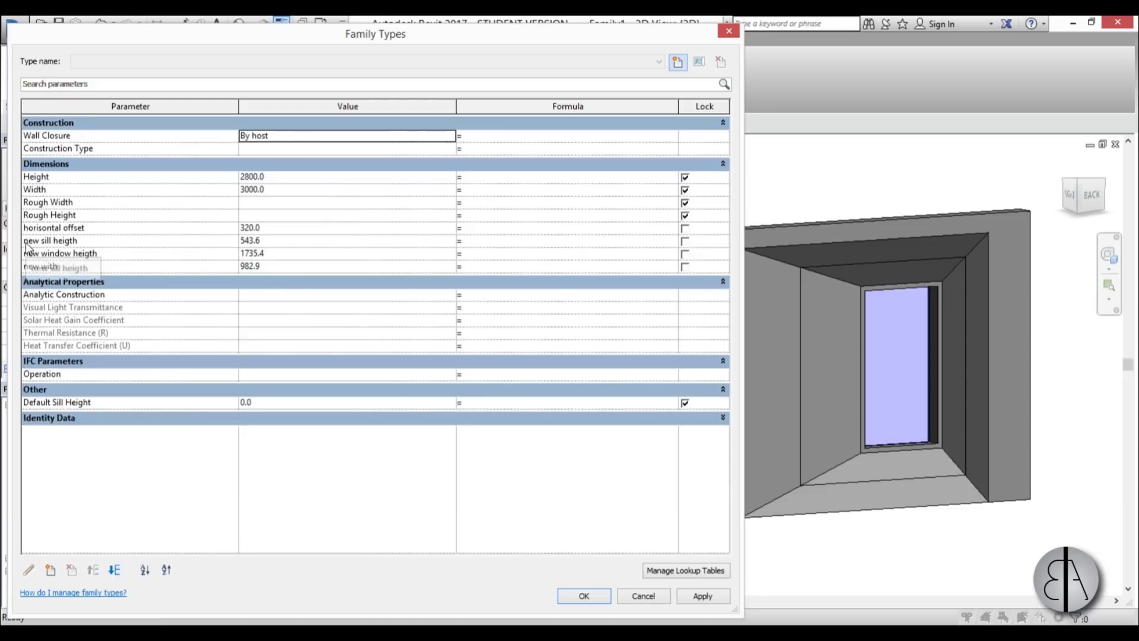
click(276, 242)
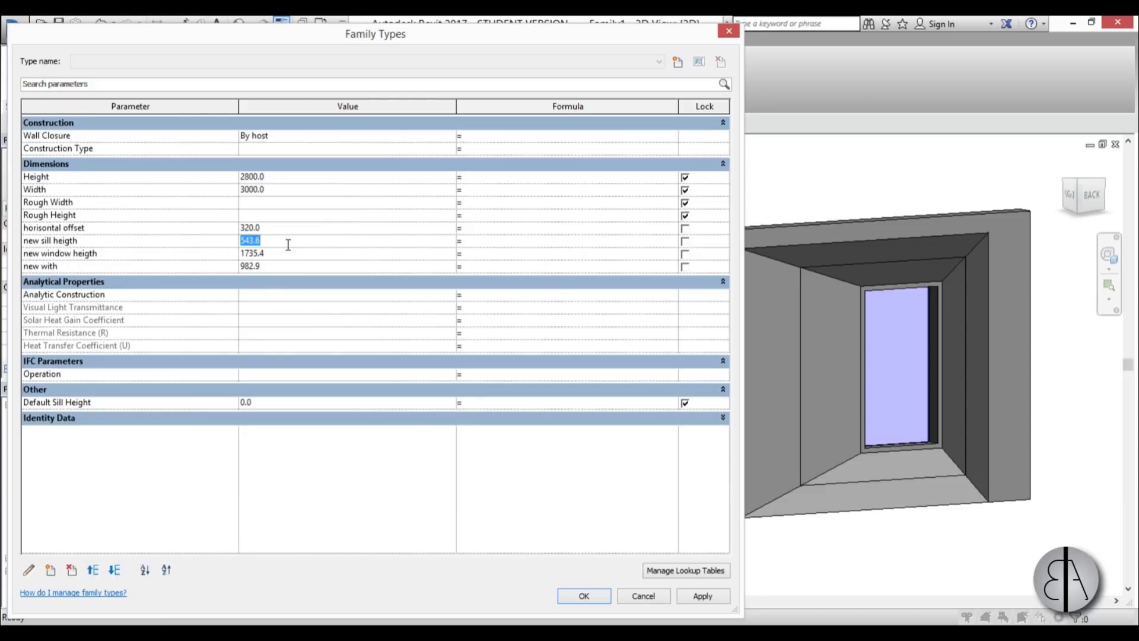
text(200)
click(276, 255)
text(2)
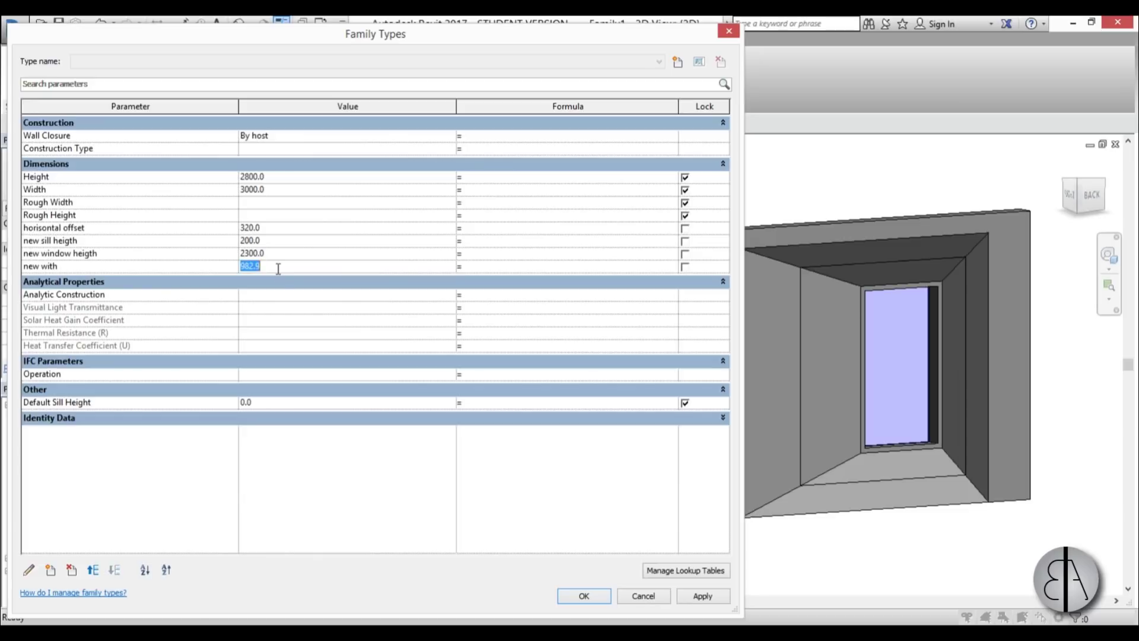
text(500)
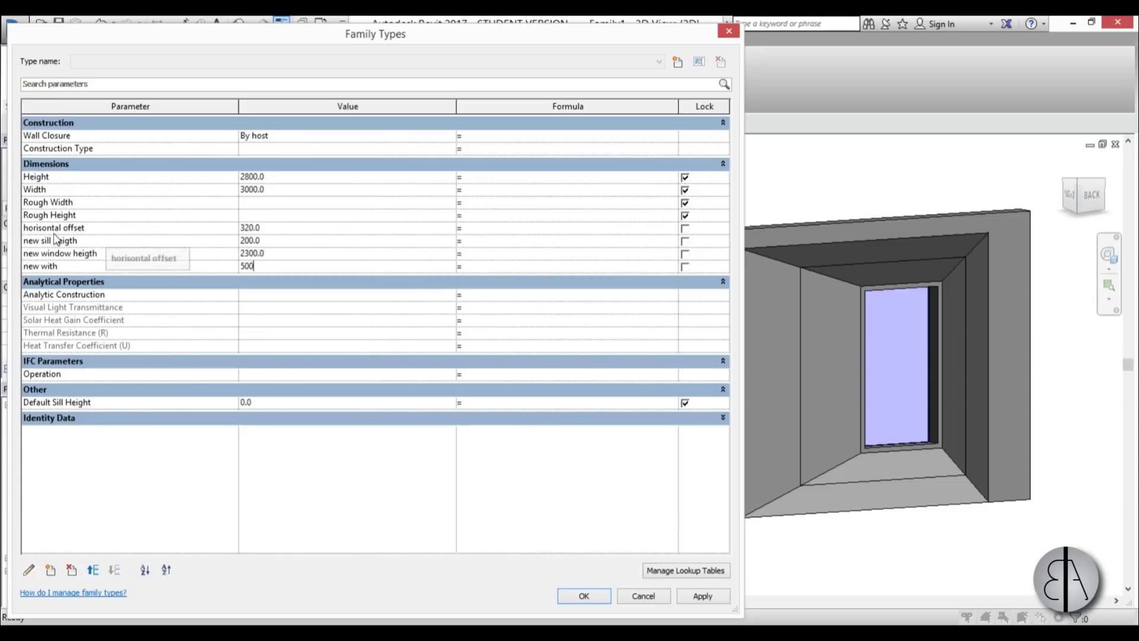
click(287, 228)
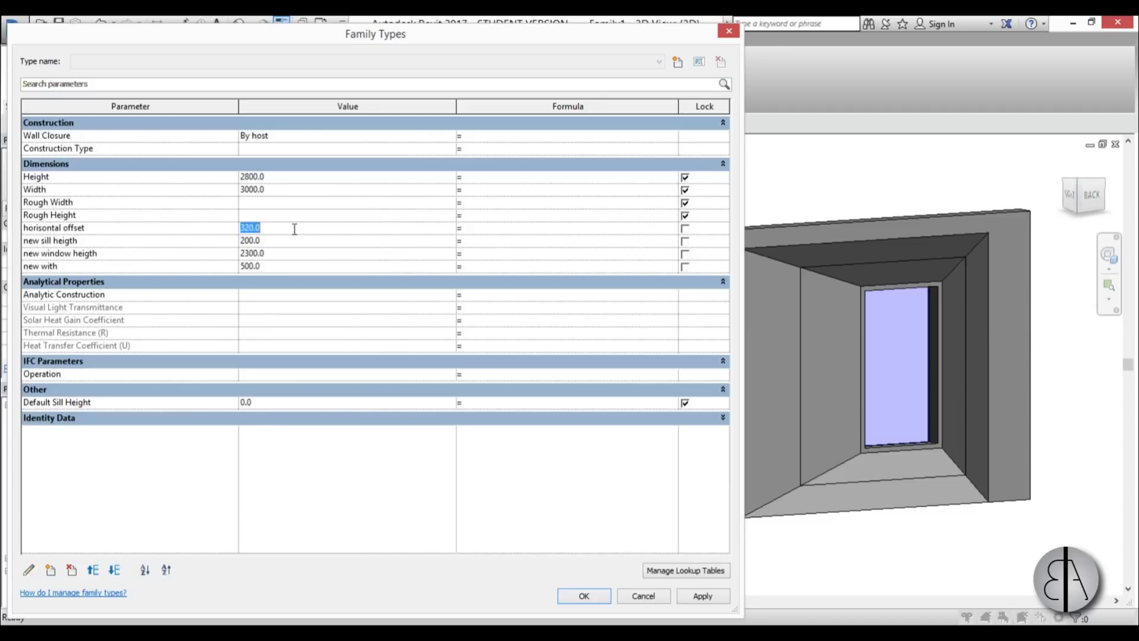
text(102)
click(703, 596)
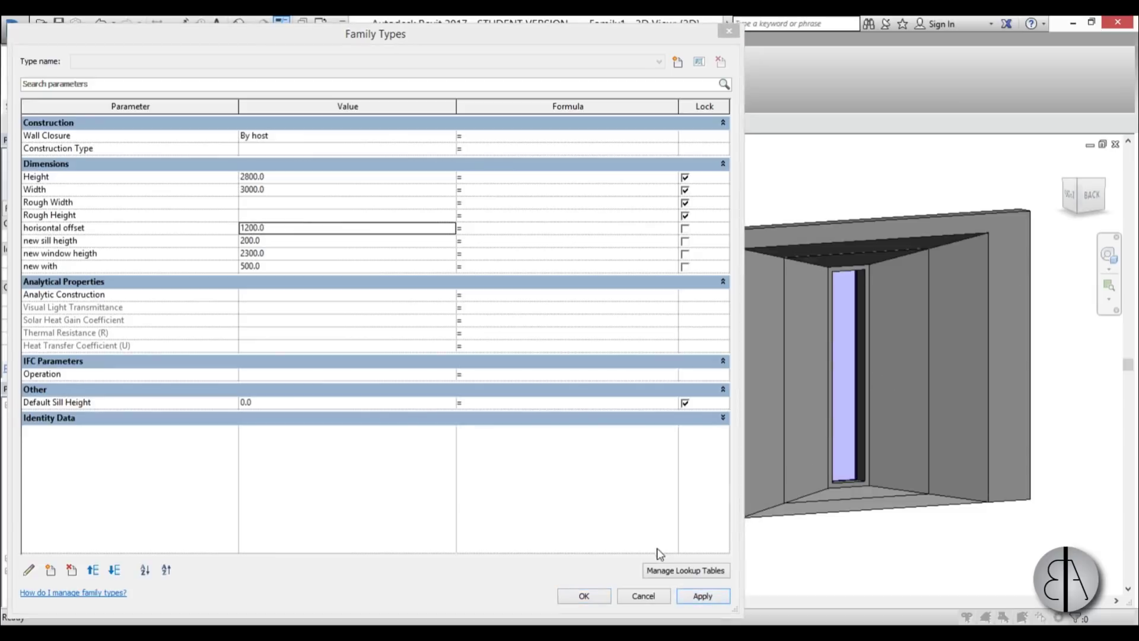
click(583, 596)
- Check the reshaped window in 3D and undo the family parameter changes
shift+middle_drag(810, 458, 872, 471)
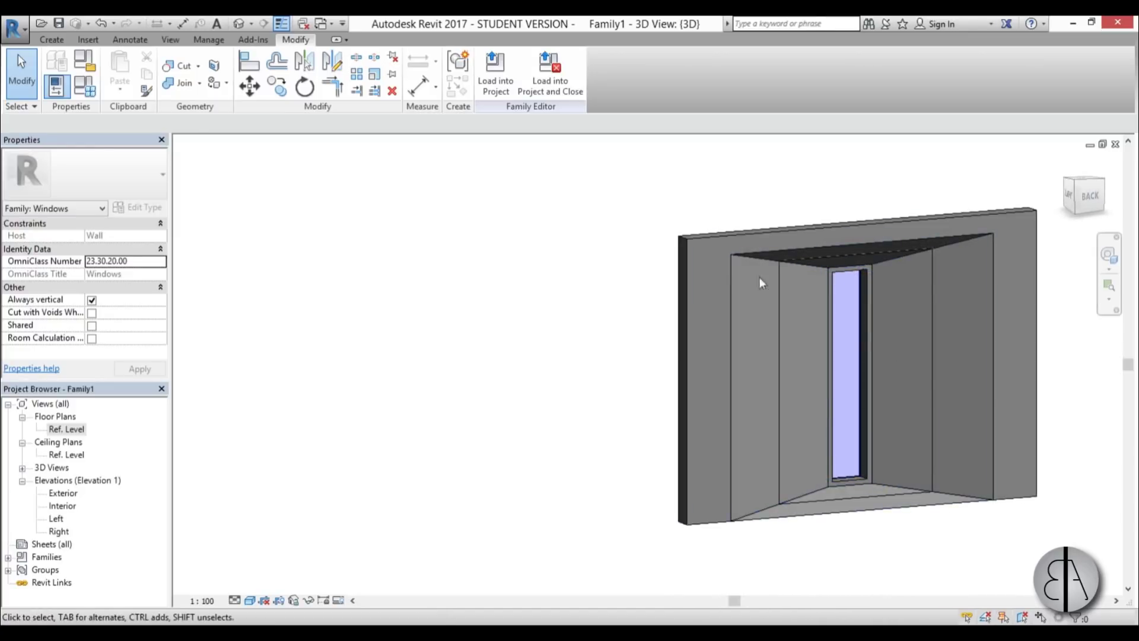
click(101, 27)
shift+middle_drag(888, 415, 443, 419)
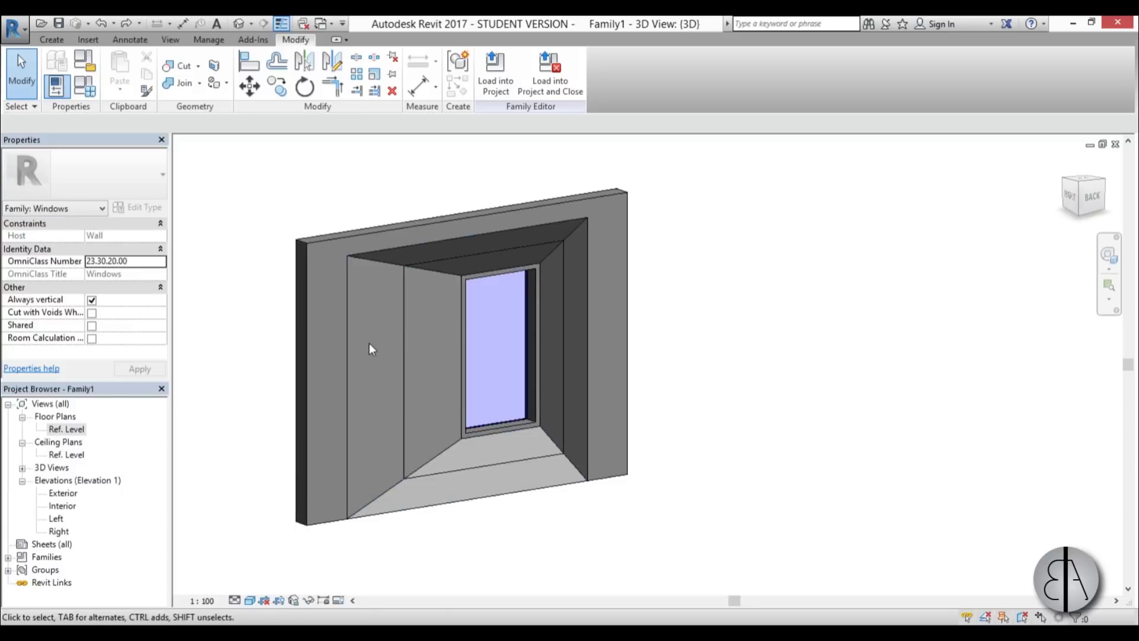
- Create a new project from a project template
click(20, 40)
mouse_move(34, 79)
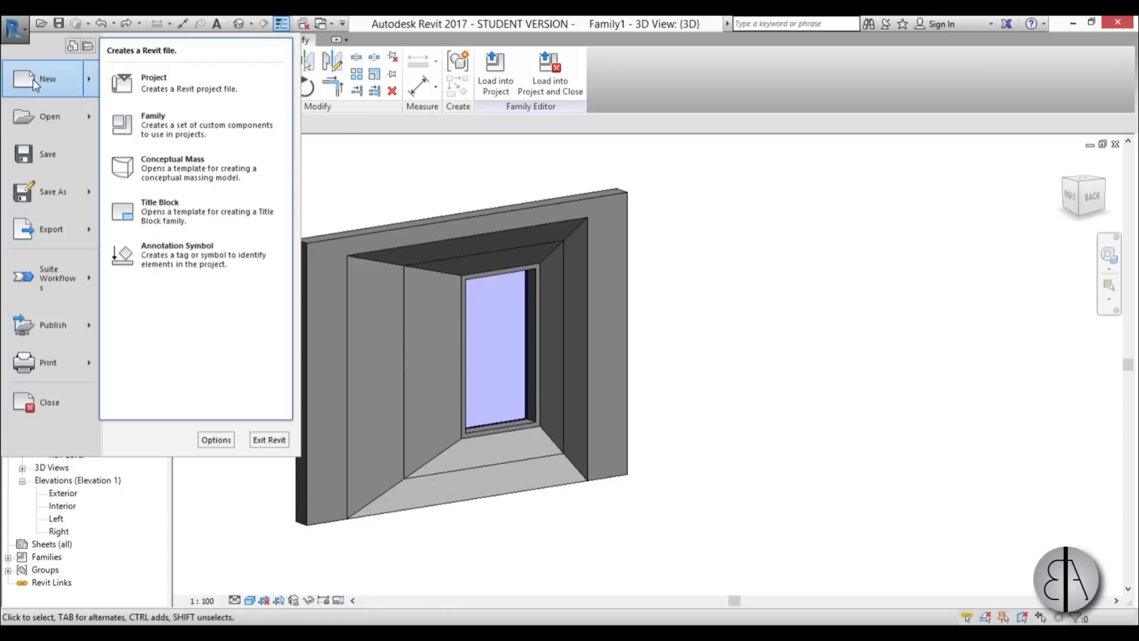
click(184, 85)
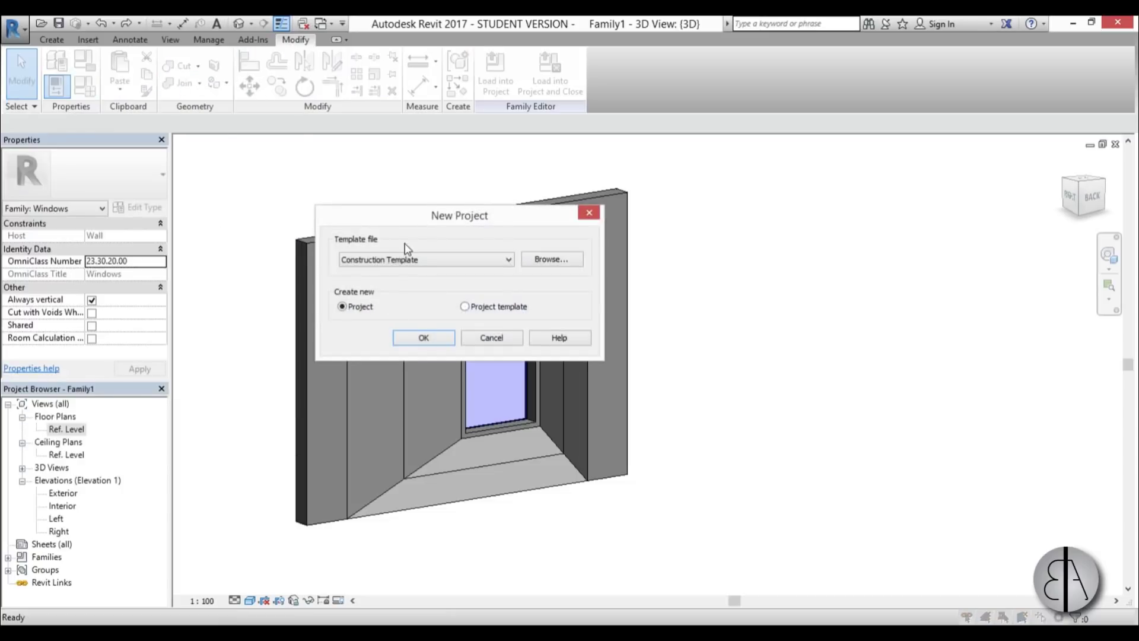
click(407, 259)
click(397, 287)
click(424, 338)
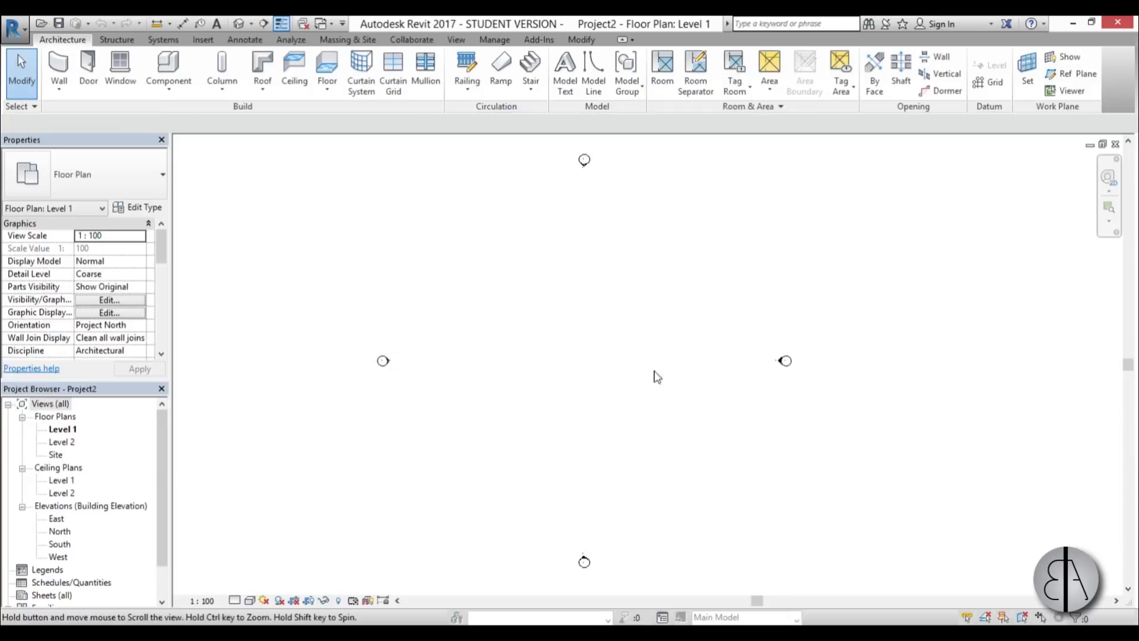
- Create a Generic 150mm floor on Level 1 with a 20000 by 20000 mm rectangular boundary
scroll(656, 377, up, 1)
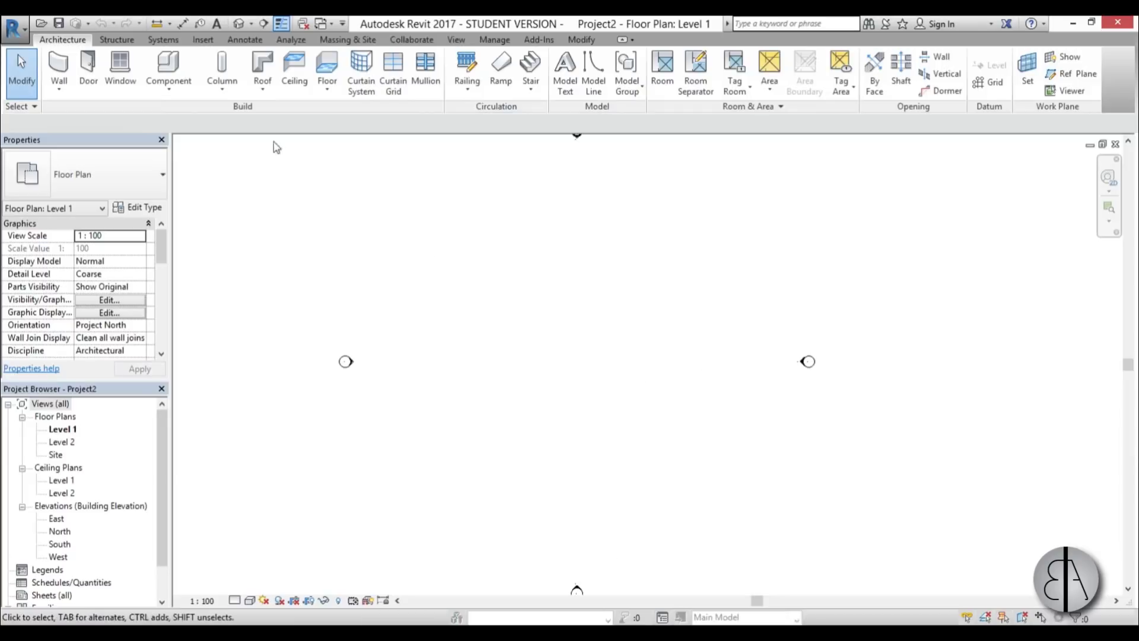
click(328, 65)
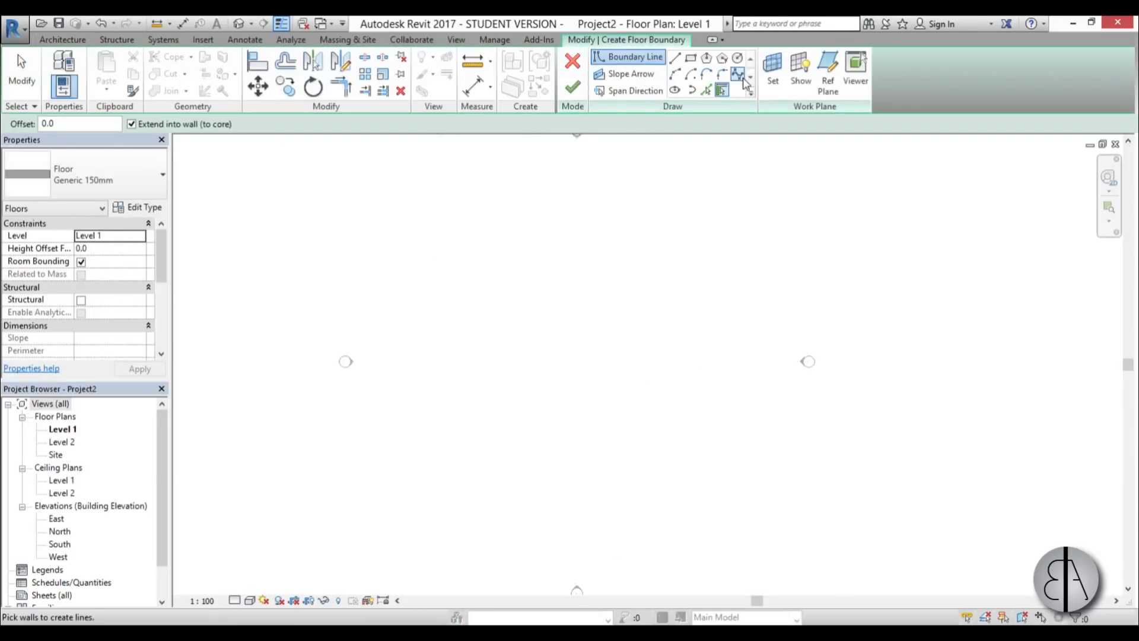
click(690, 58)
click(504, 223)
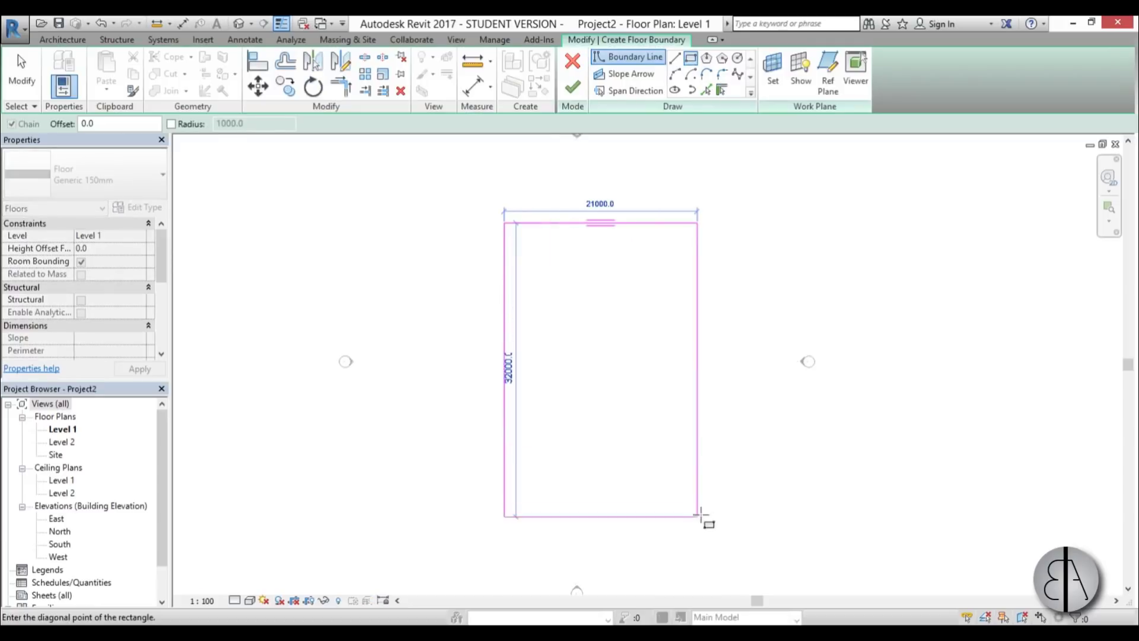
click(688, 407)
click(572, 89)
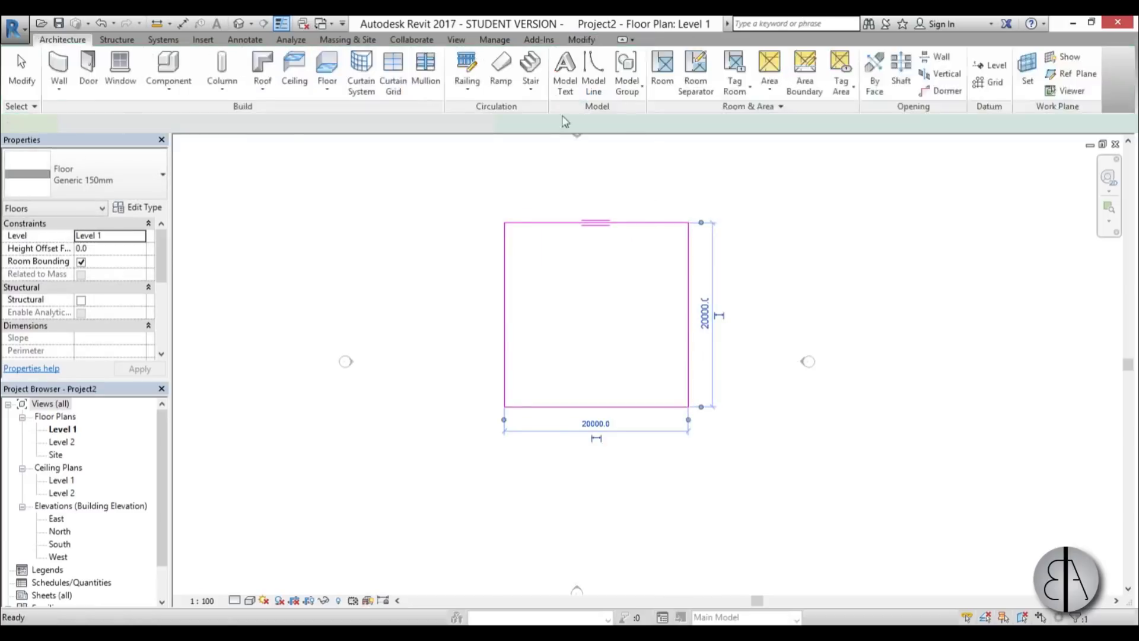
- In the South elevation, set the height of Level 2 above Level 1 to 3000 mm
double_click(59, 543)
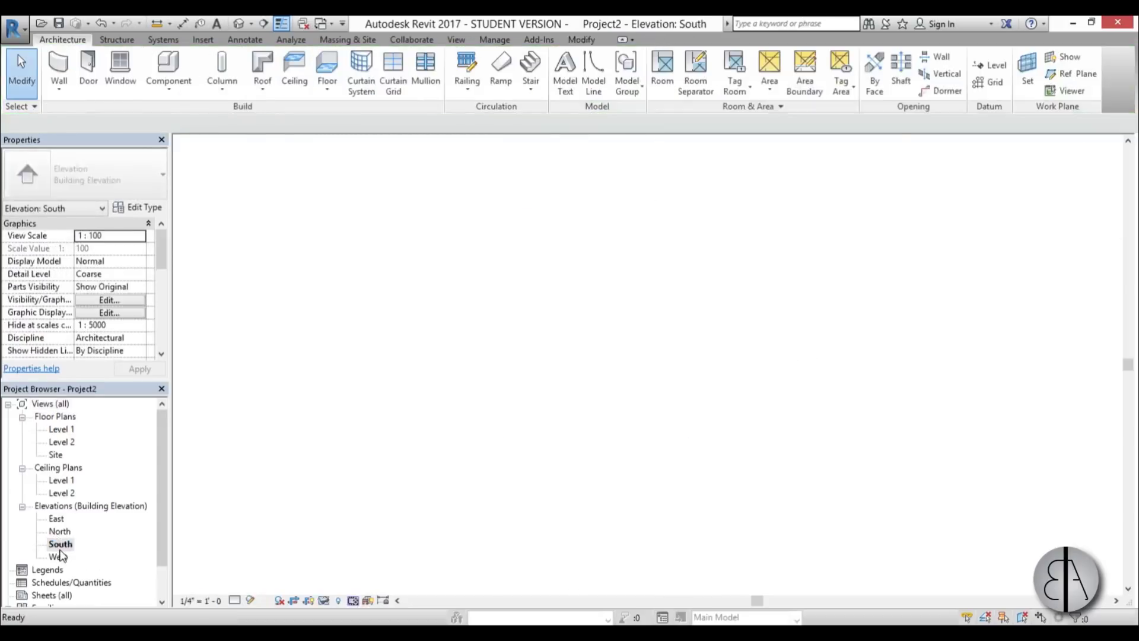
scroll(497, 306, up, 1)
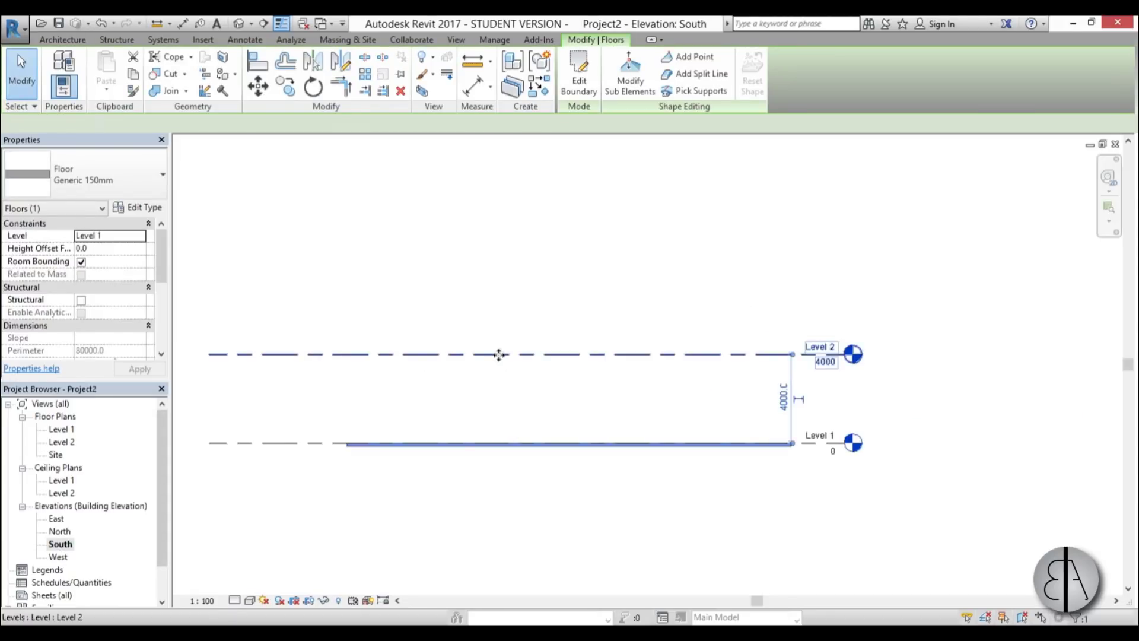
click(502, 354)
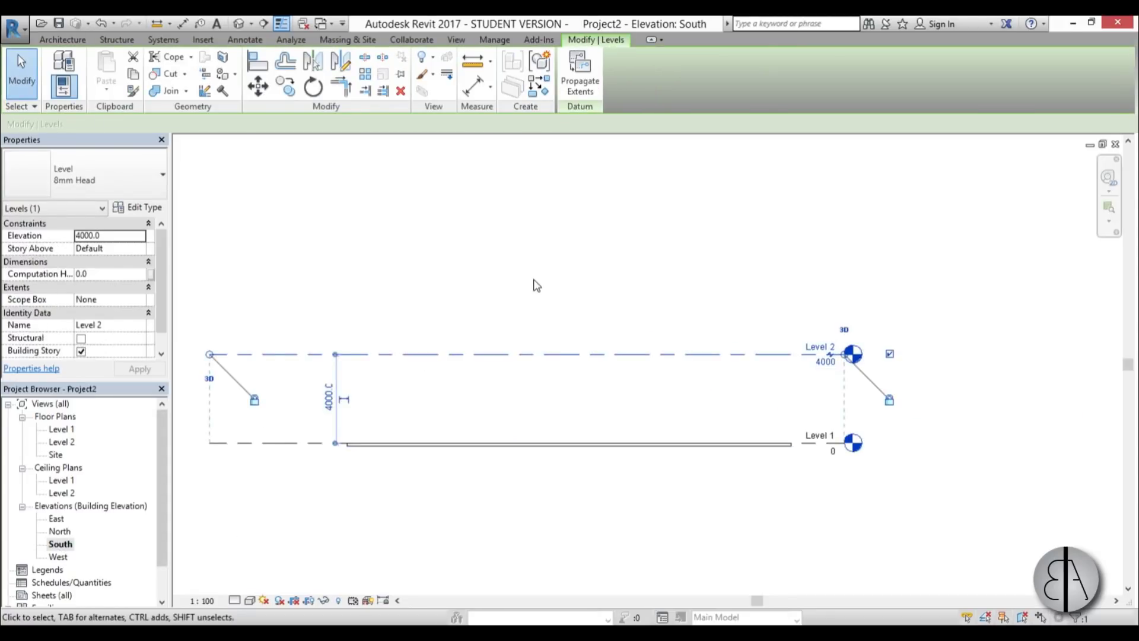
click(330, 396)
text(3000)
key(Return)
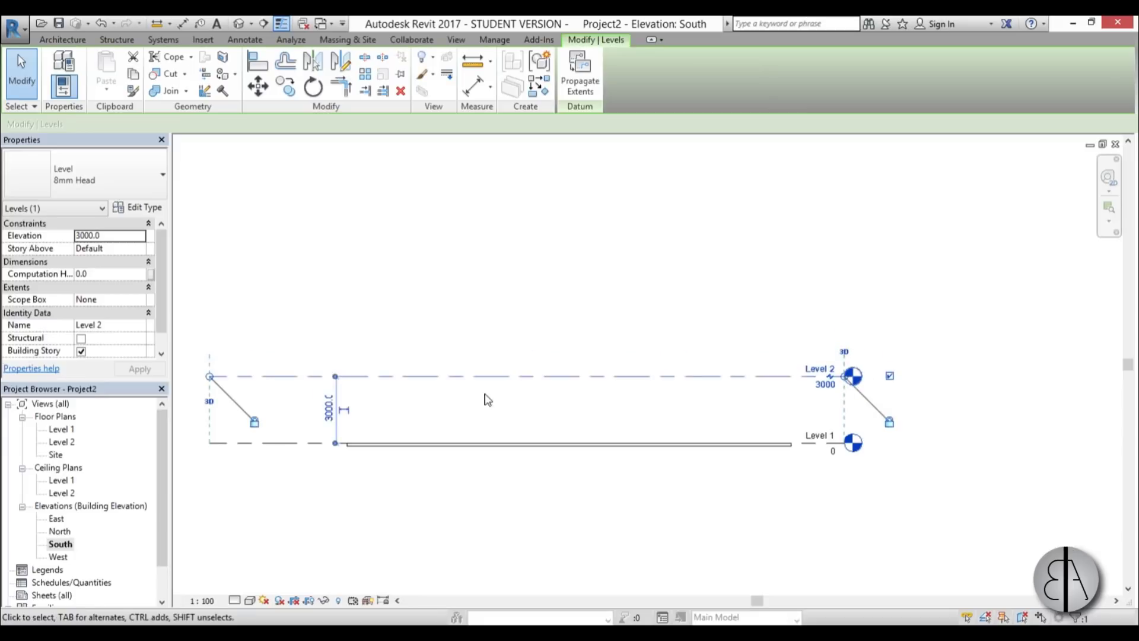
- Add two more levels above Level 2, each picked from the level below at a 3000 mm offset
key(l)
key(l)
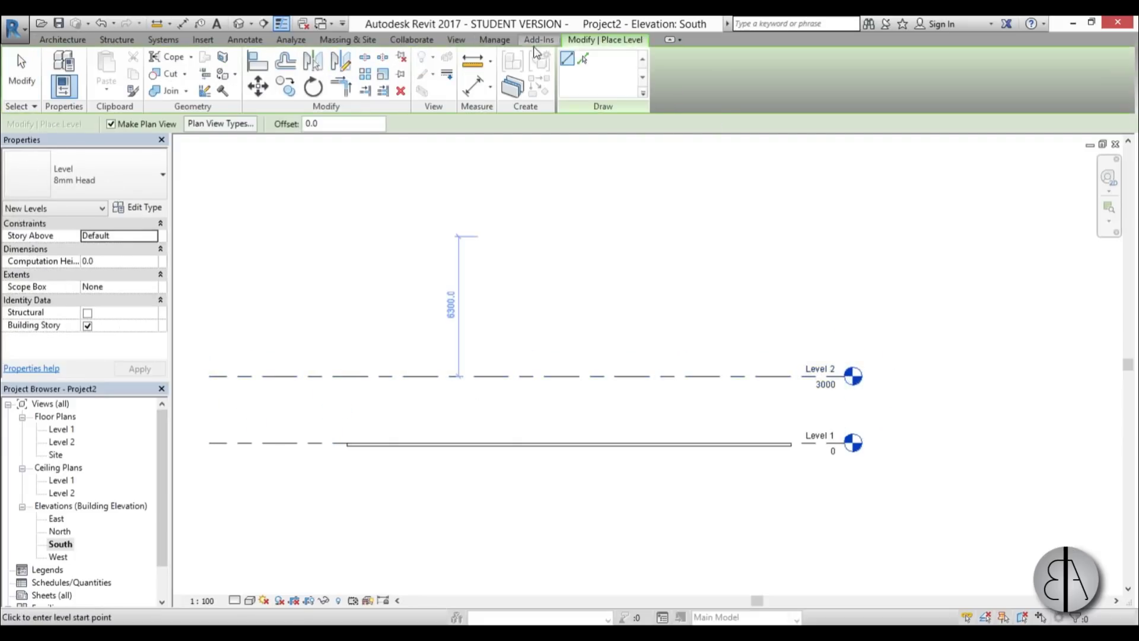
click(309, 124)
text(300)
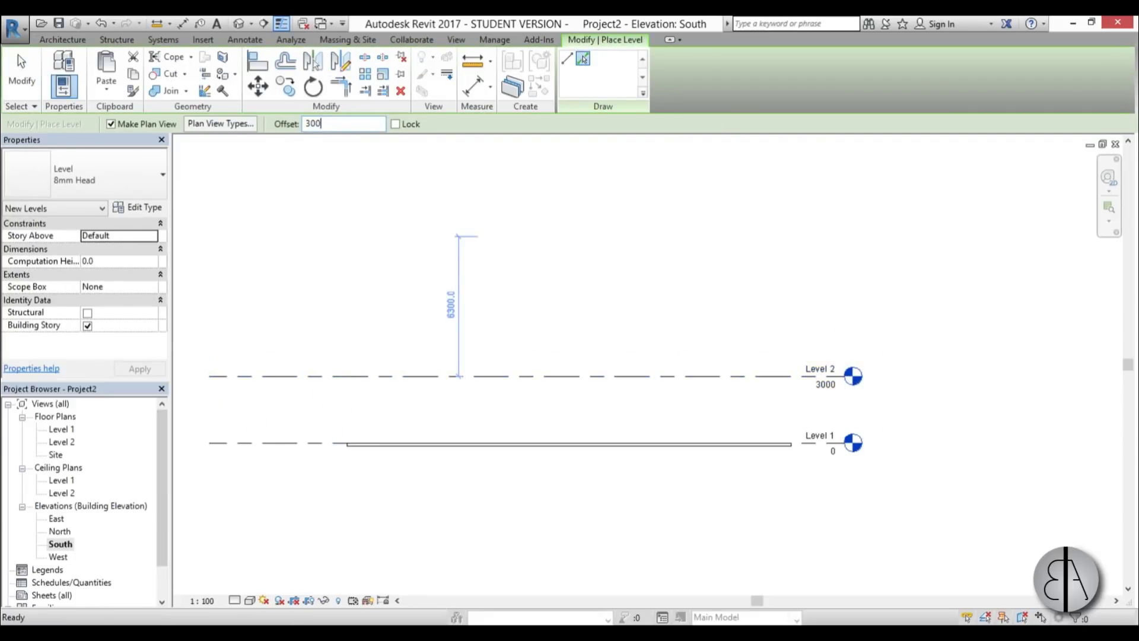
text(0)
click(476, 376)
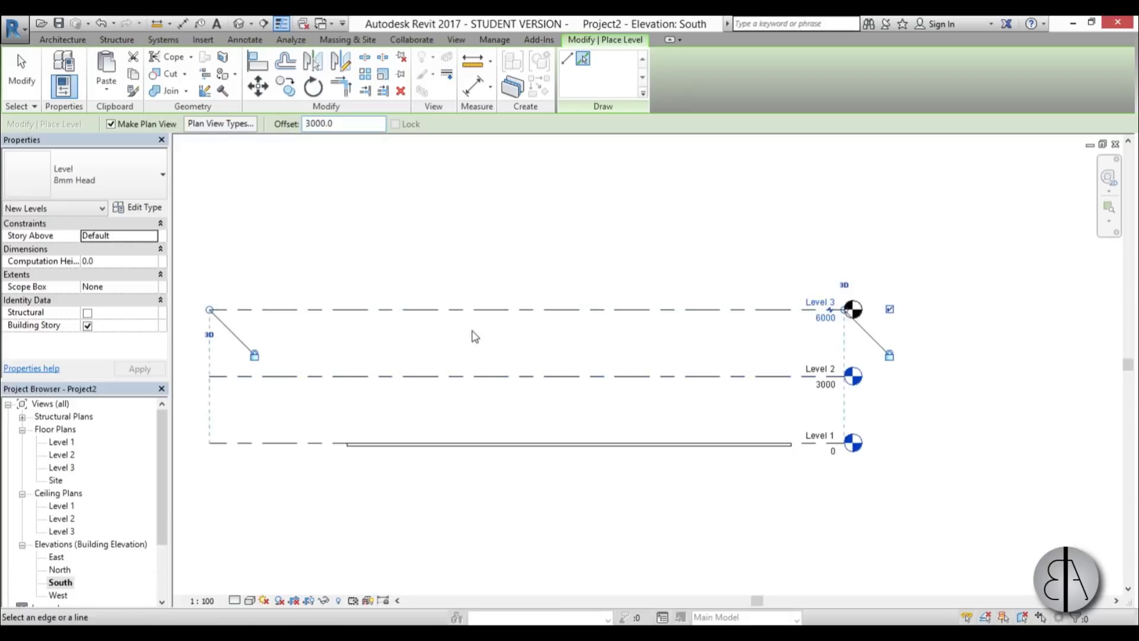
click(473, 311)
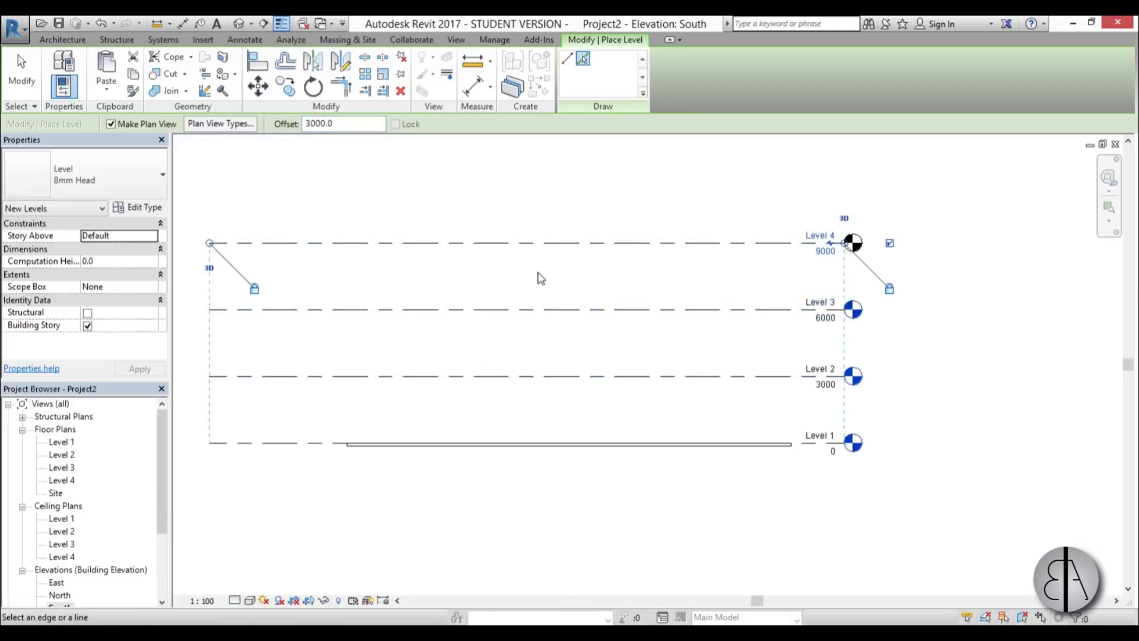
click(27, 87)
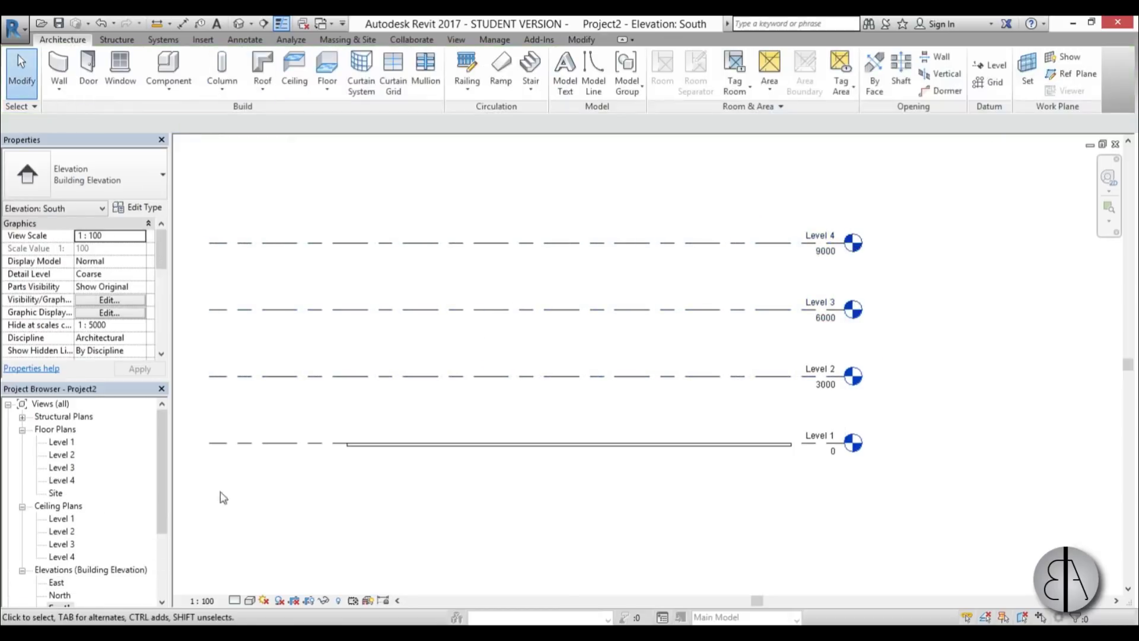
- In the default 3D view, set the structure layer thickness of the floor's type to 200 mm
click(232, 25)
click(449, 463)
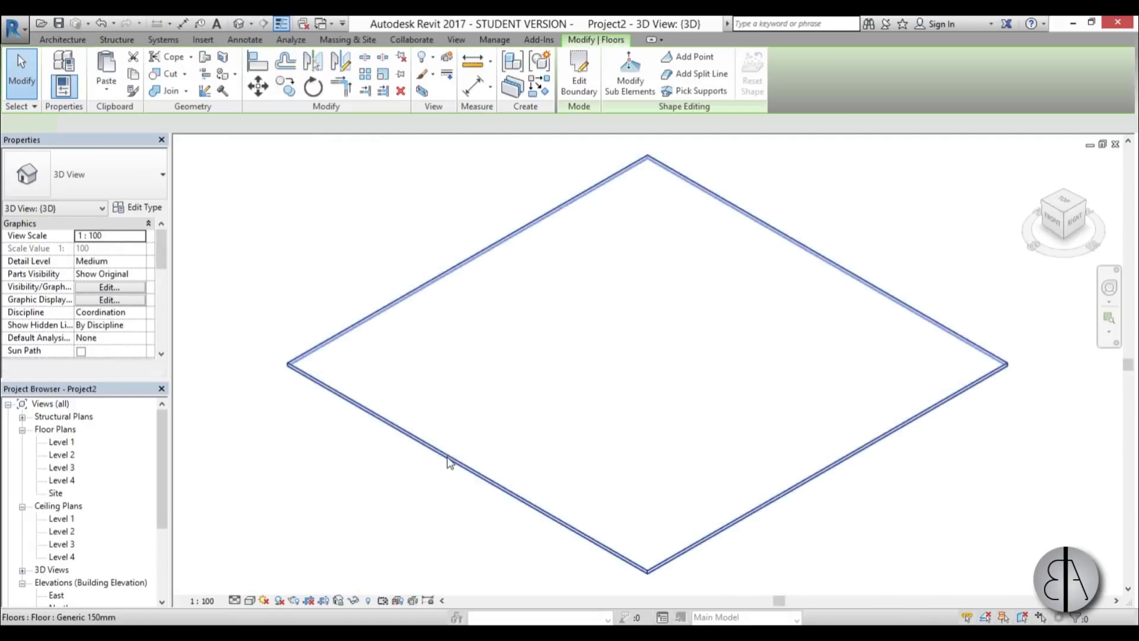
click(136, 207)
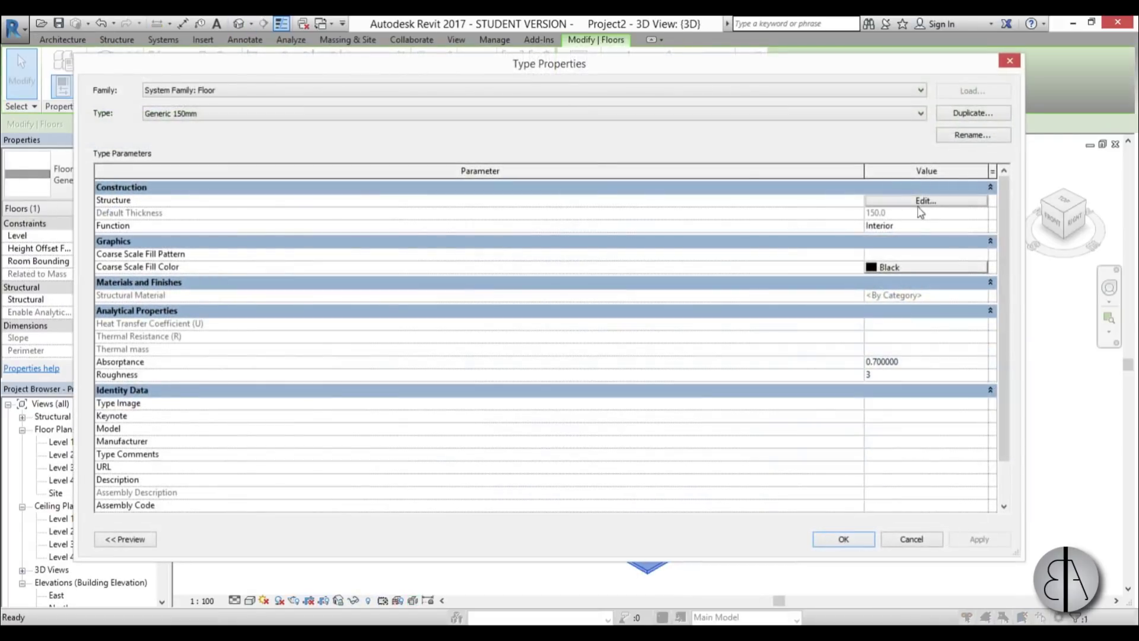
click(927, 276)
click(550, 199)
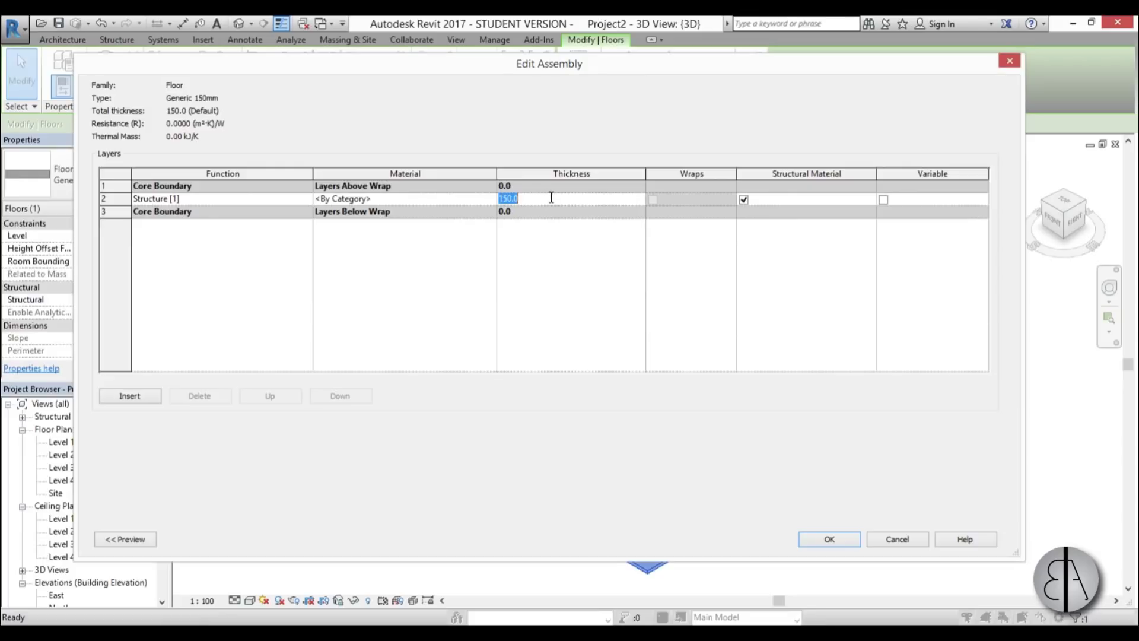
text(200)
key(Tab)
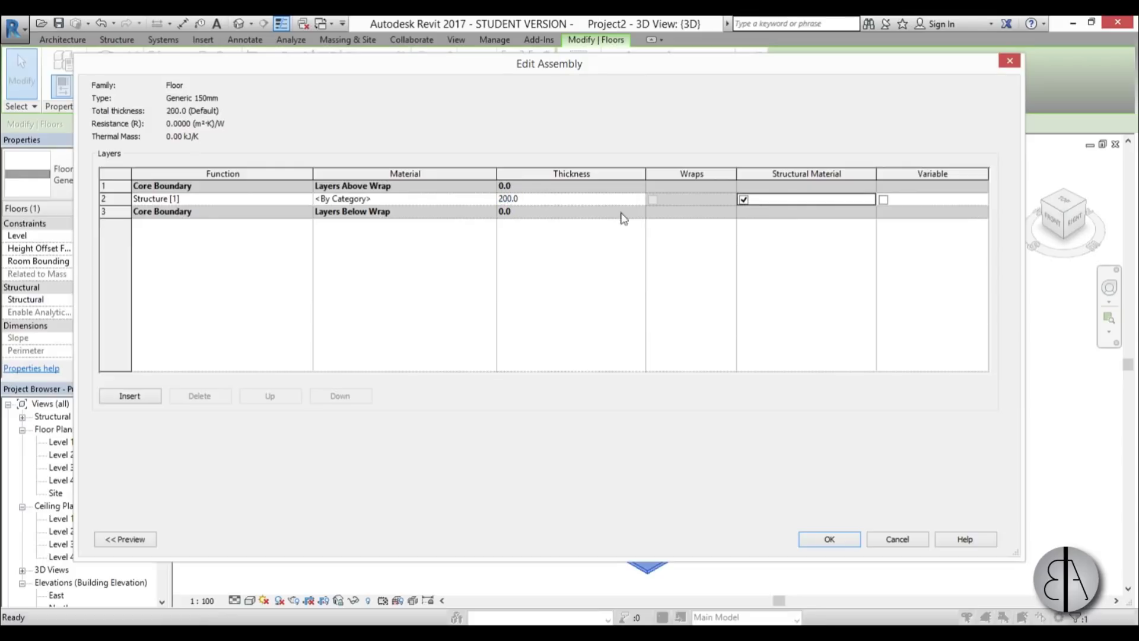
click(849, 540)
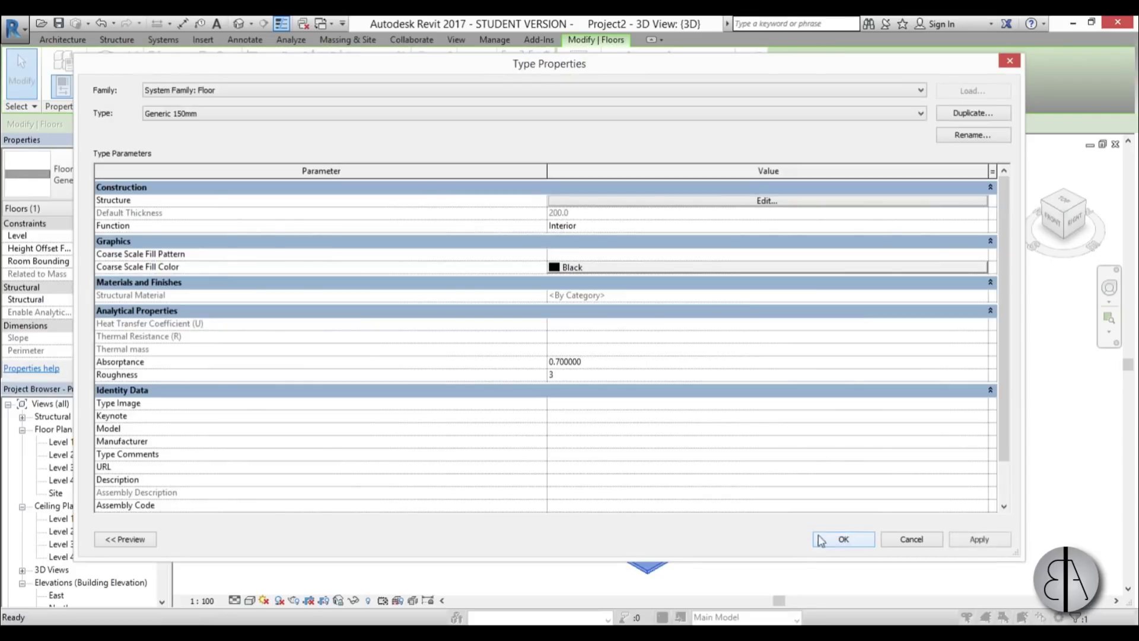
click(840, 540)
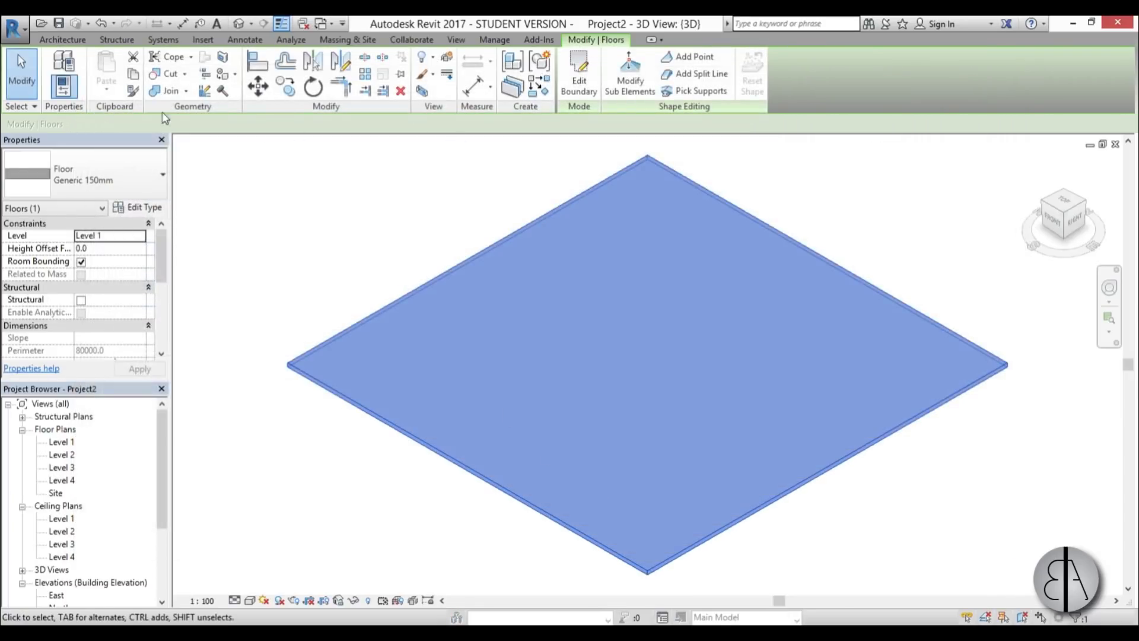
- Copy the Level 1 floor and paste it aligned to Levels 2, 3 and 4
click(133, 74)
click(107, 87)
click(155, 143)
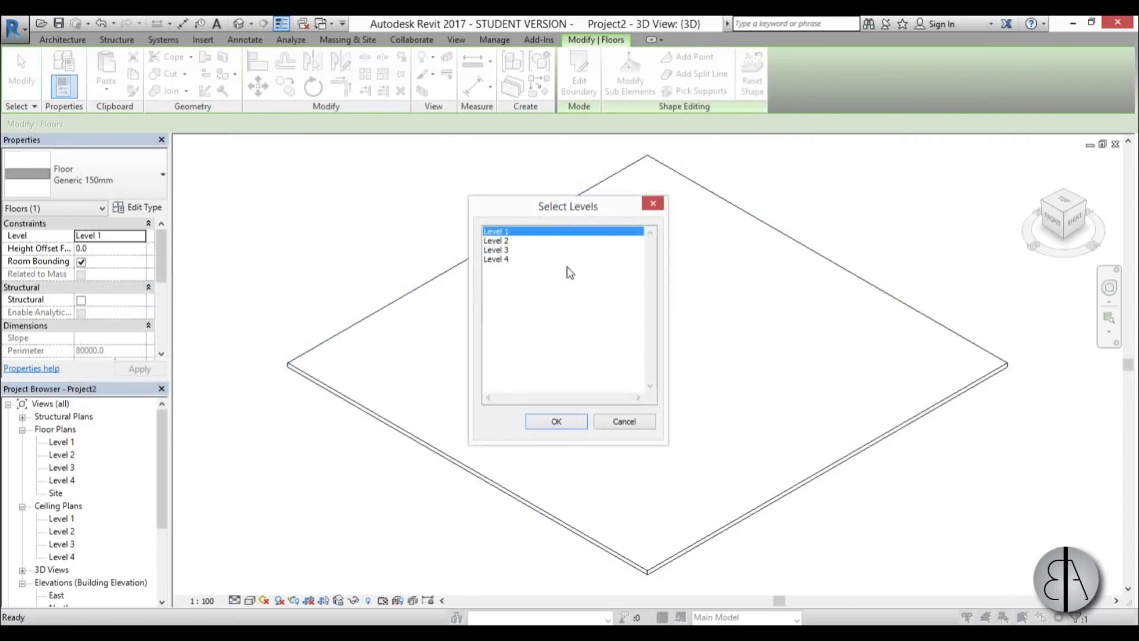
shift+click(509, 260)
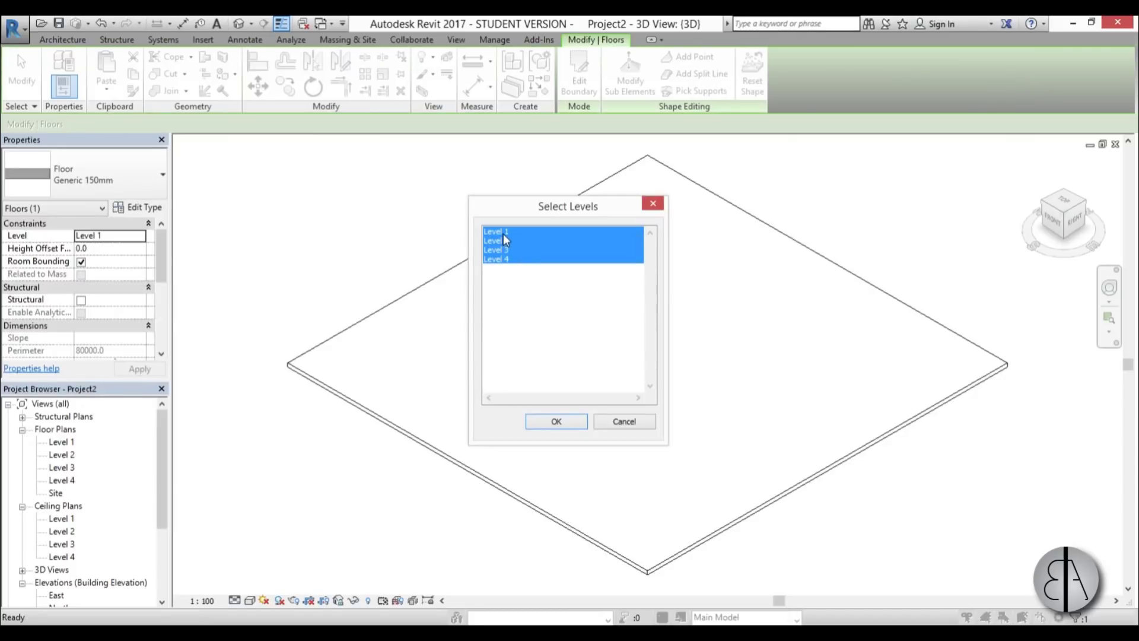
ctrl+click(503, 233)
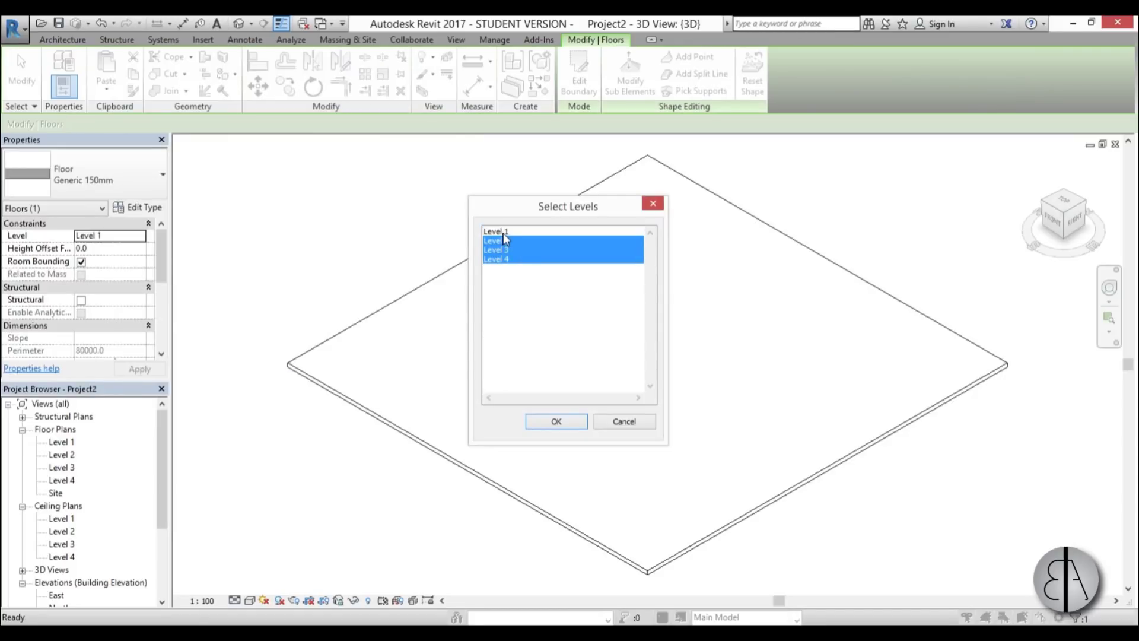
click(557, 421)
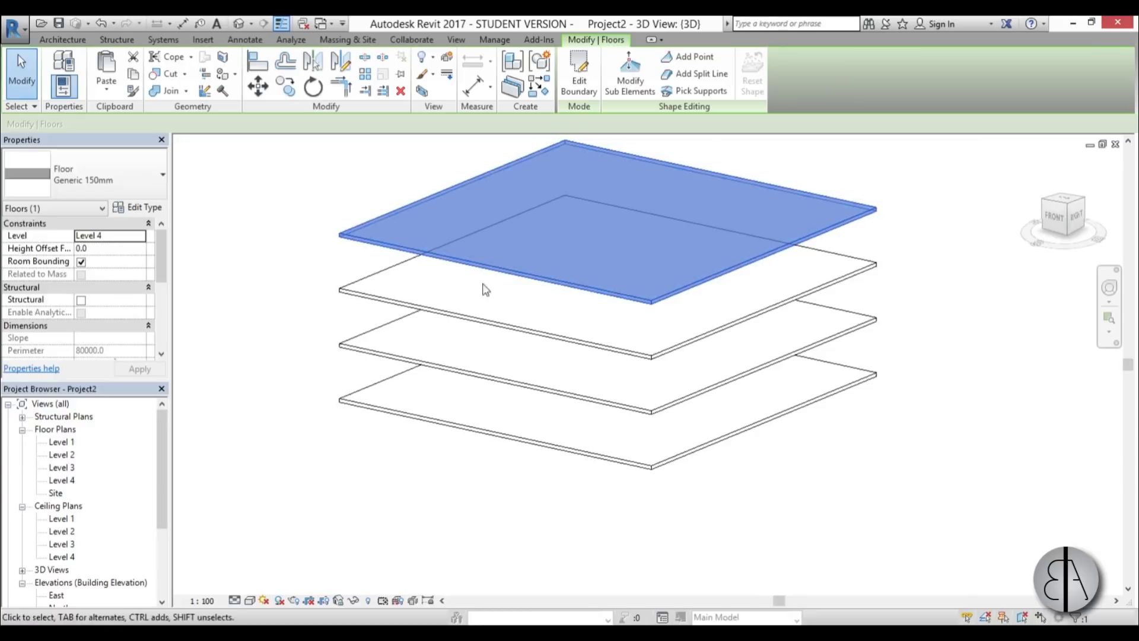
click(568, 502)
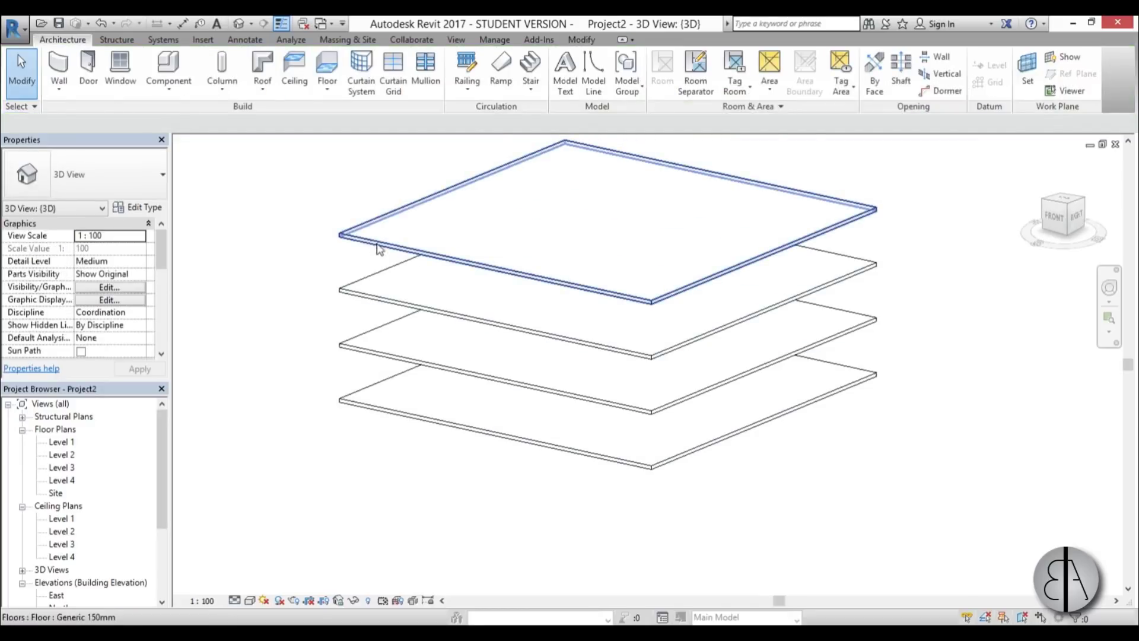
click(376, 299)
click(346, 321)
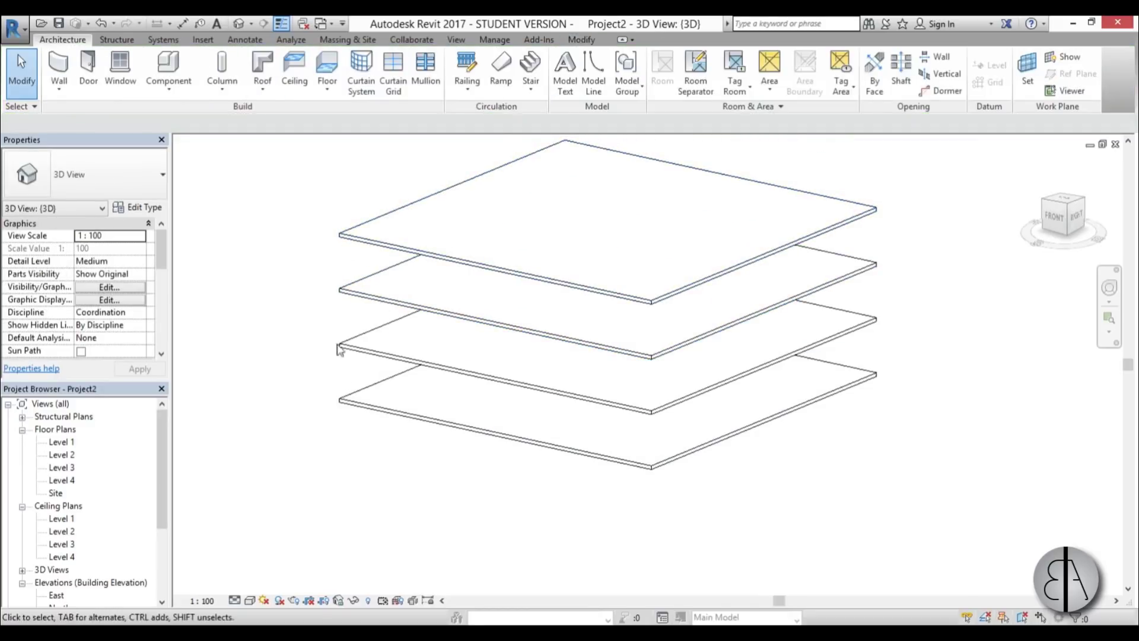
- On the Level 1 plan, draw a Generic - 200mm wall along the full lower edge of the floor
double_click(62, 442)
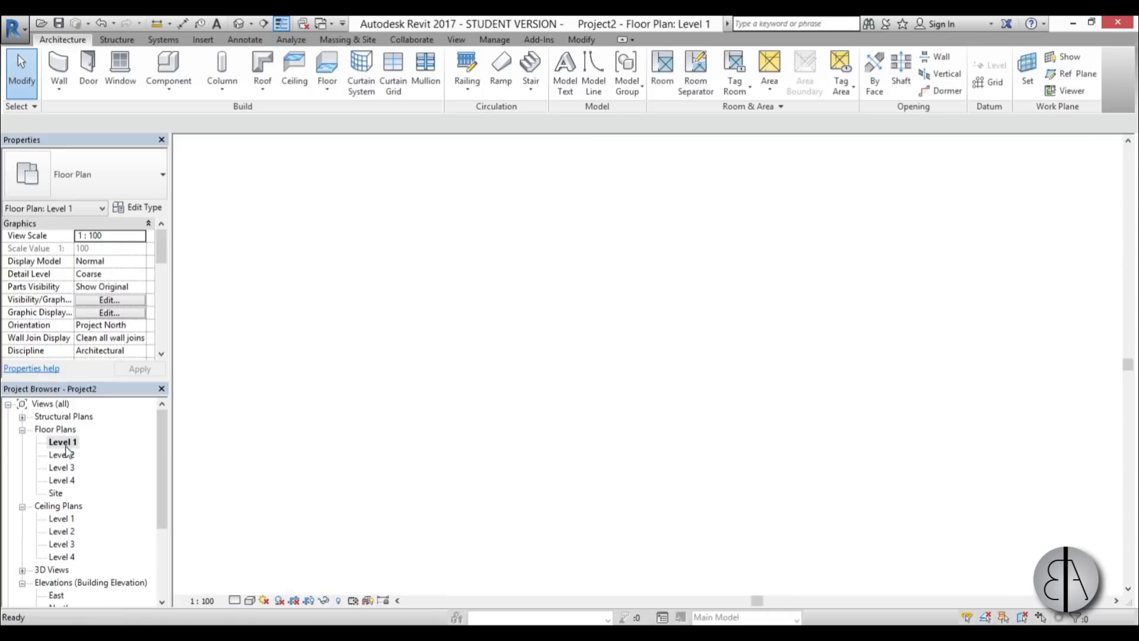
scroll(560, 380, up, 3)
middle_drag(320, 208, 257, 259)
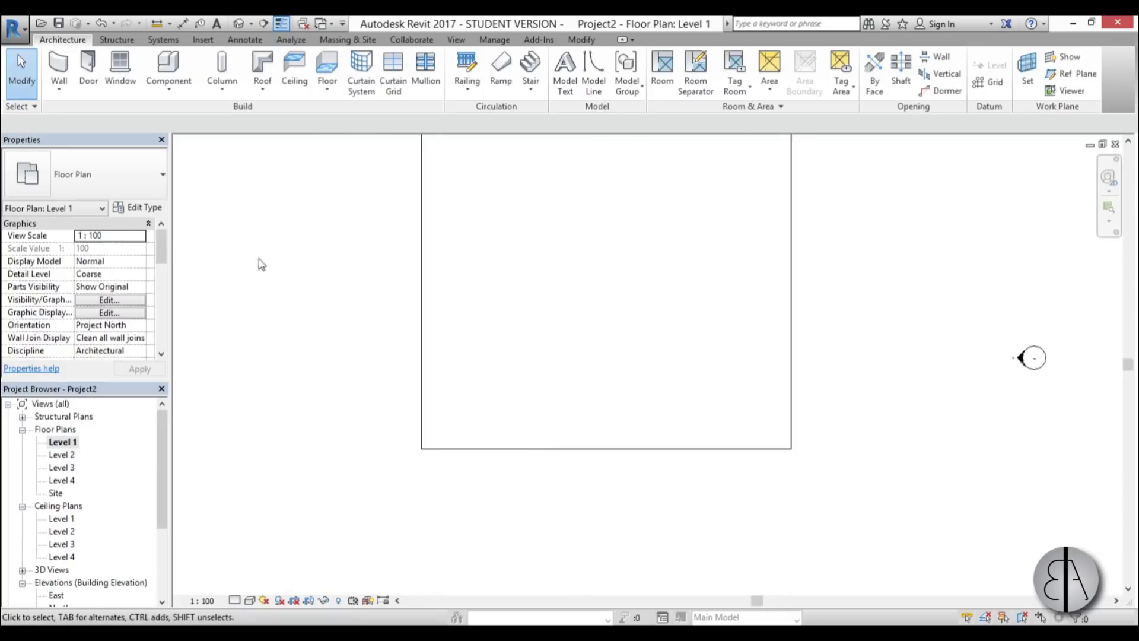
click(59, 66)
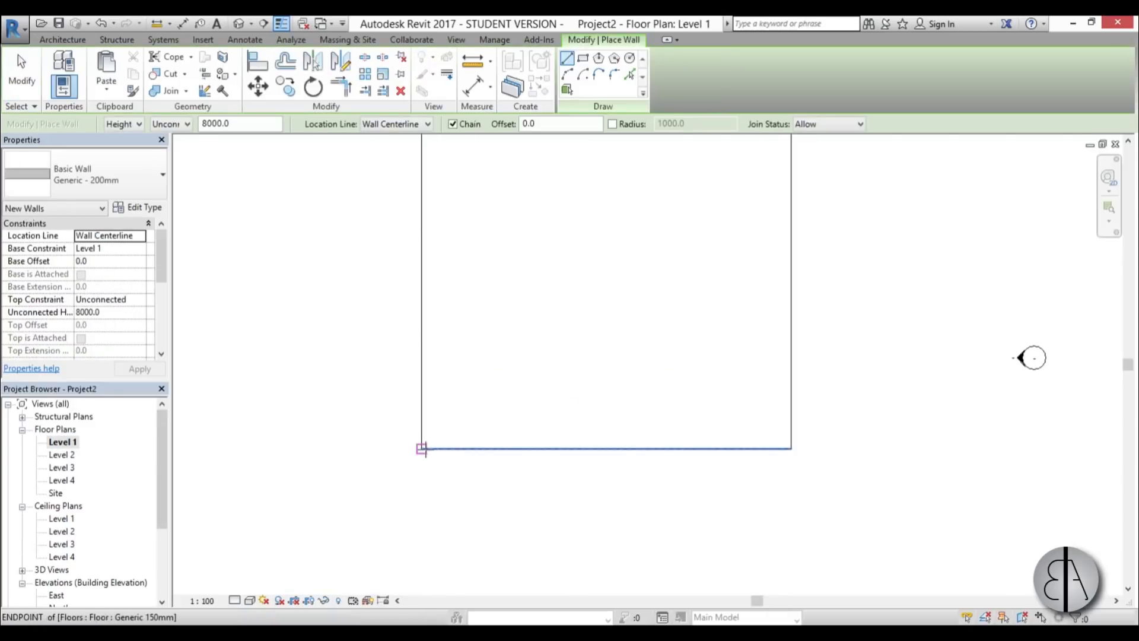
click(422, 448)
click(791, 449)
scroll(403, 451, up, 2)
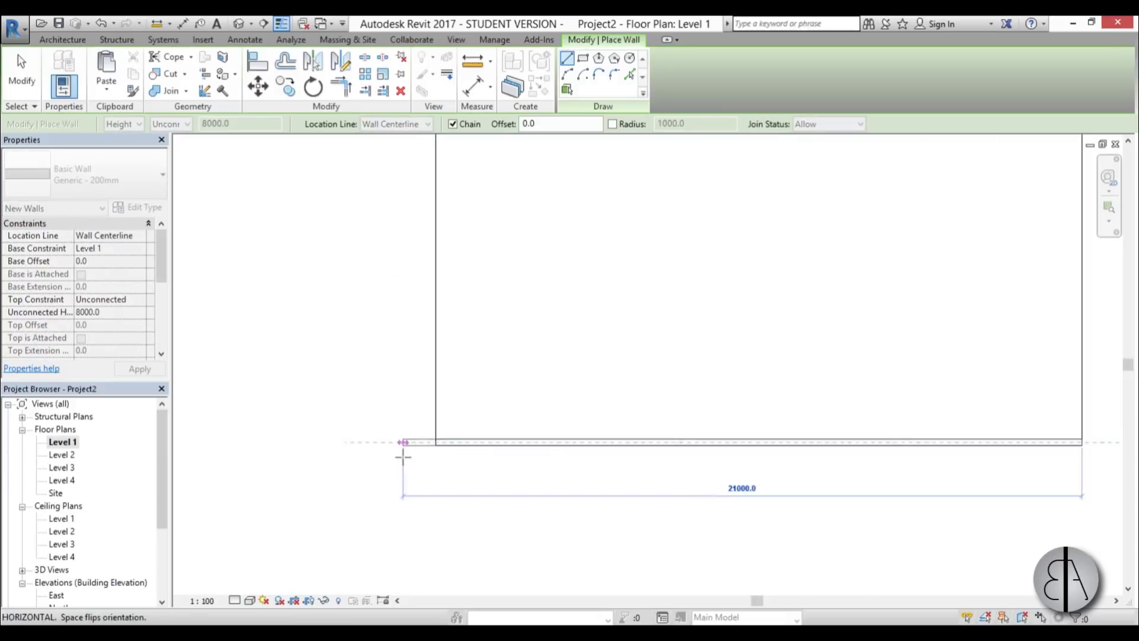
key(Escape)
key(Escape)
- Set the new wall's top constraint to Level 4 and check its height in the 3D view
click(444, 442)
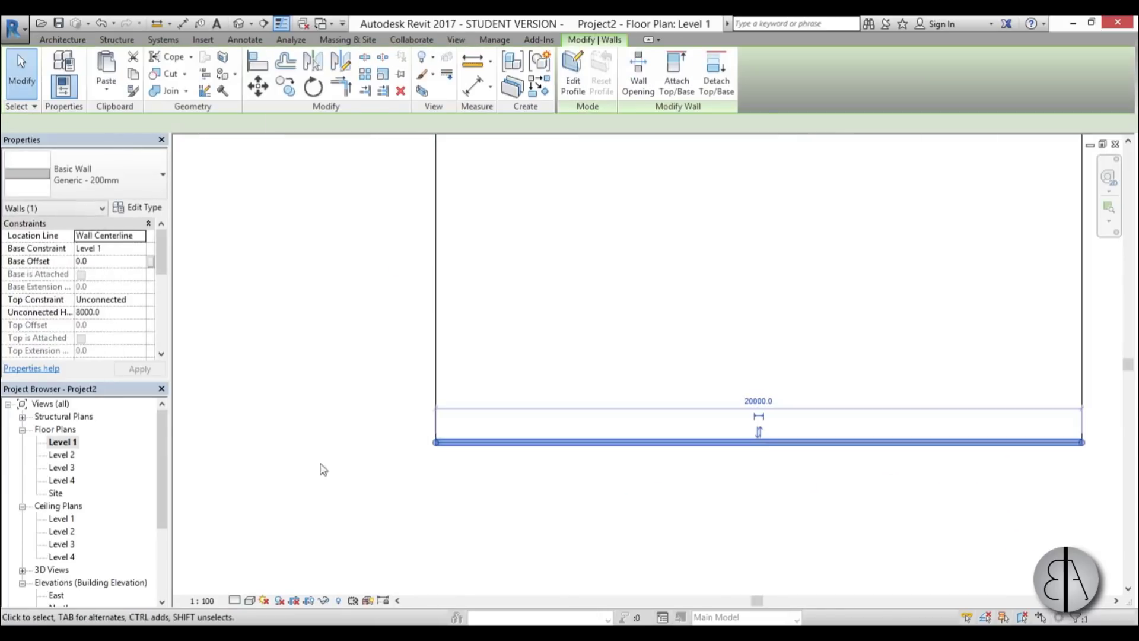
click(144, 300)
click(123, 352)
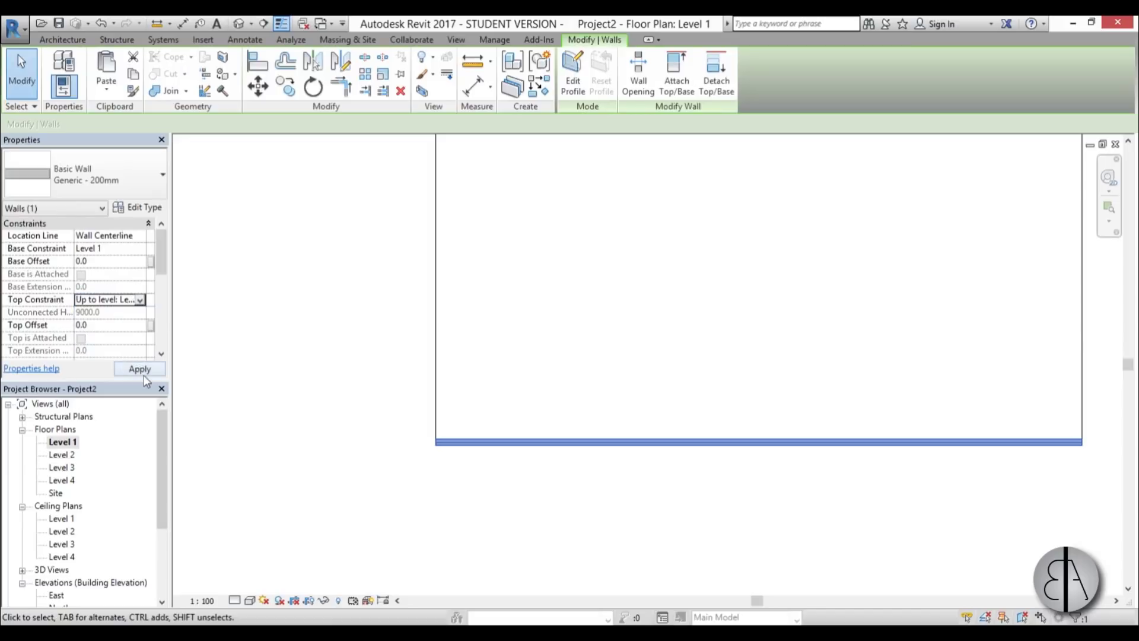
click(144, 374)
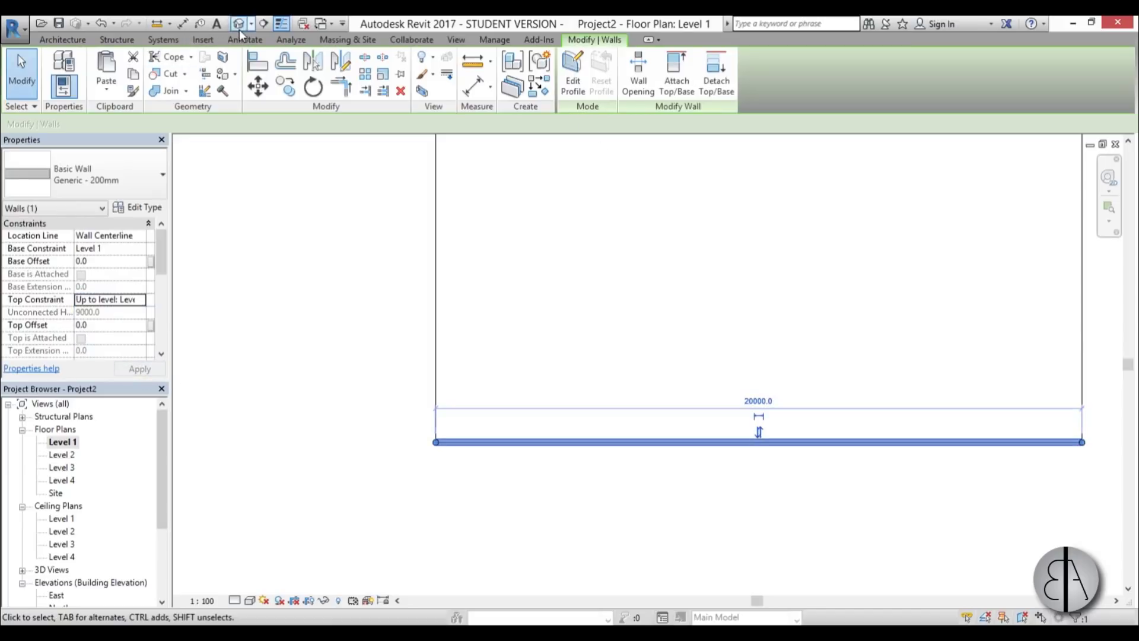
click(239, 30)
shift+middle_drag(299, 245, 564, 422)
scroll(561, 420, up, 2)
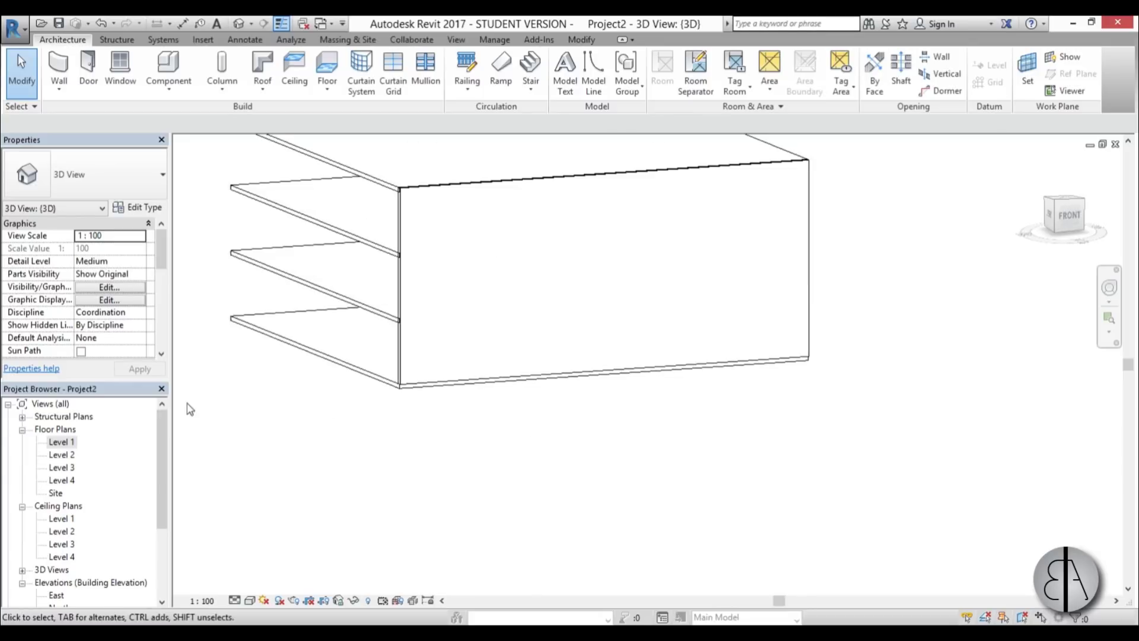
- From the Family1 3D view, load the window family into Project2
double_click(62, 442)
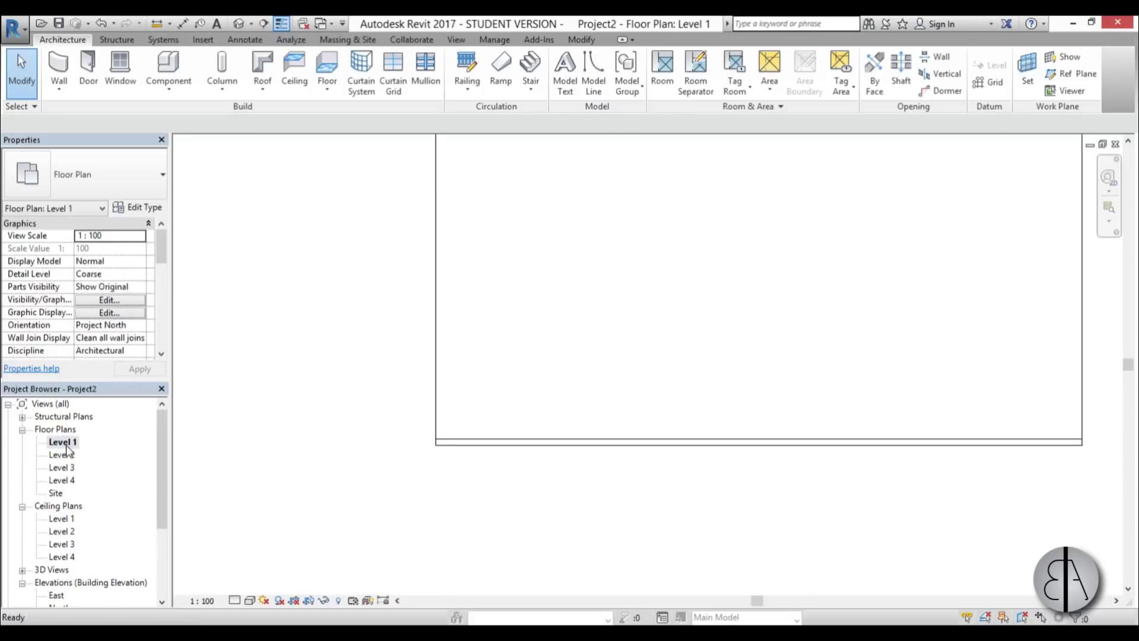
double_click(63, 454)
scroll(393, 331, down, 1)
scroll(902, 401, up, 1)
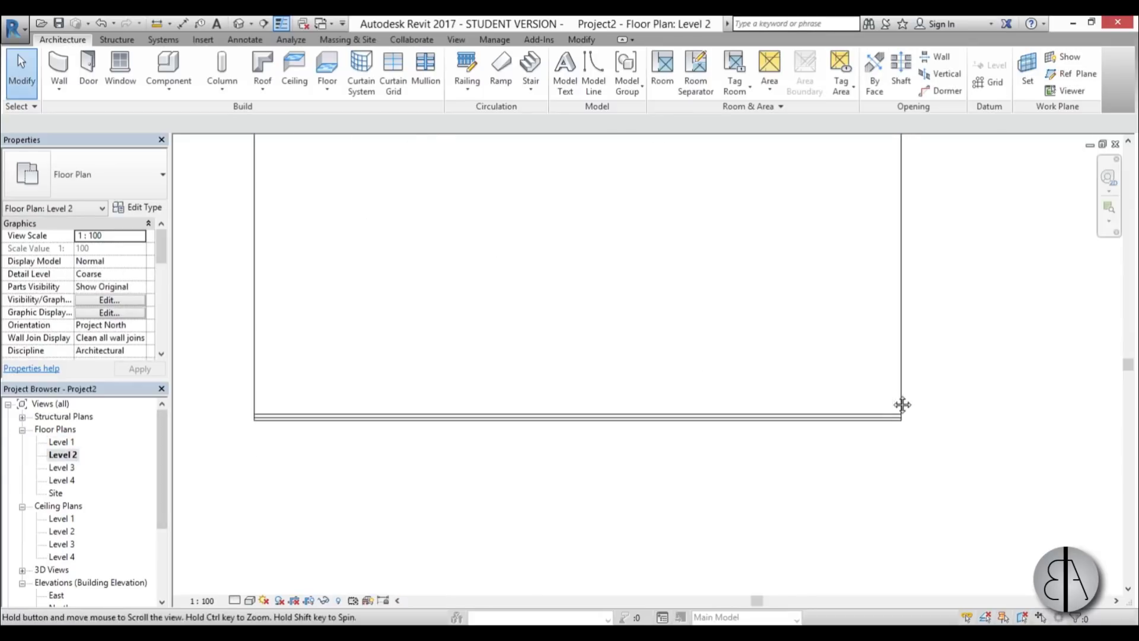
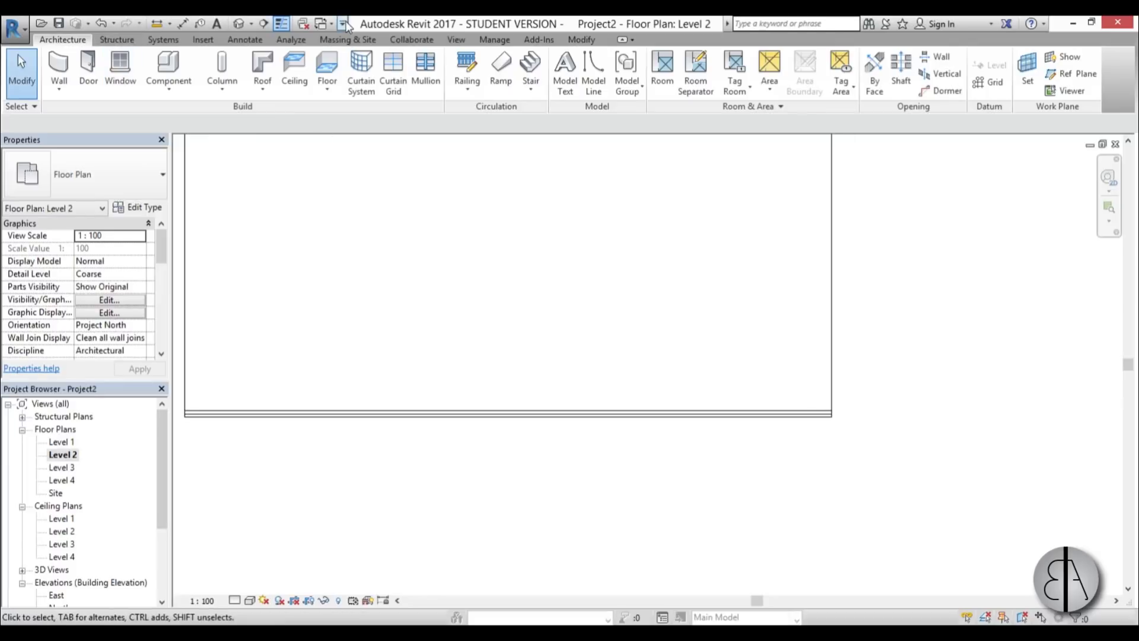
click(320, 25)
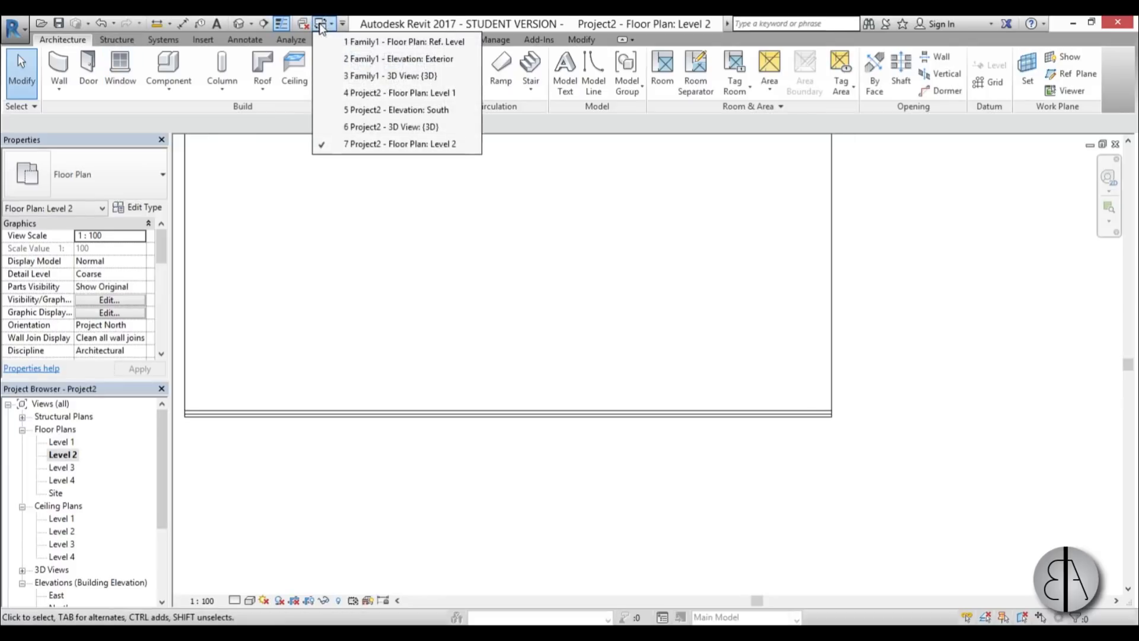
click(371, 76)
click(490, 86)
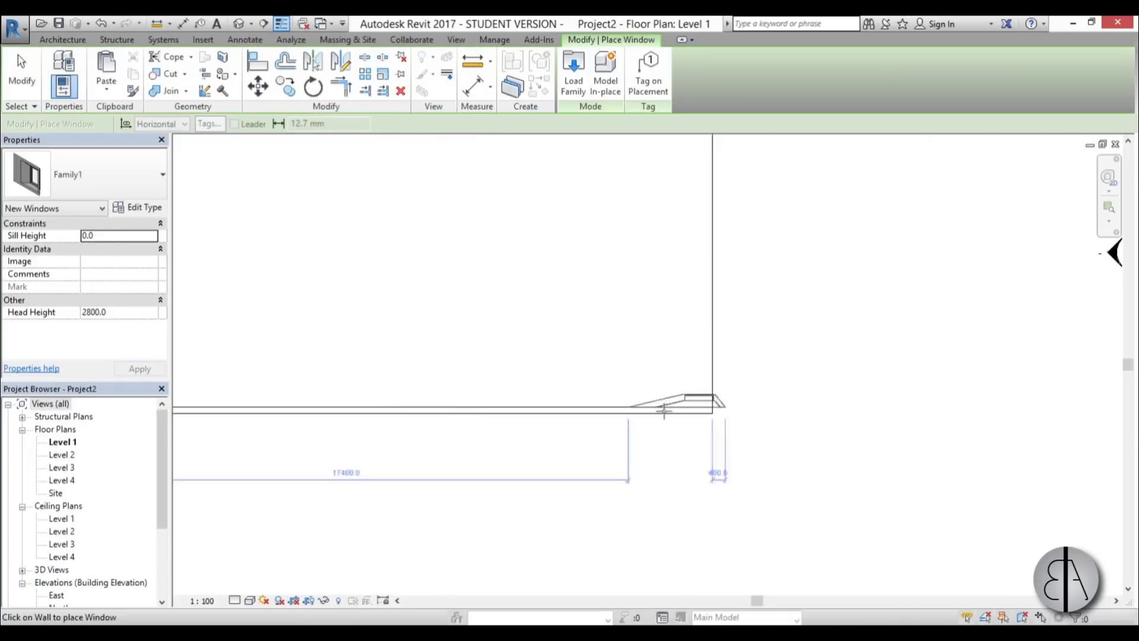
- Place three Family1 windows in the Level 1 wall with gaps of about 3800 to 3900 mm, the leftmost about 1800 mm from the wall's end
click(613, 412)
middle_drag(468, 414, 701, 411)
click(659, 407)
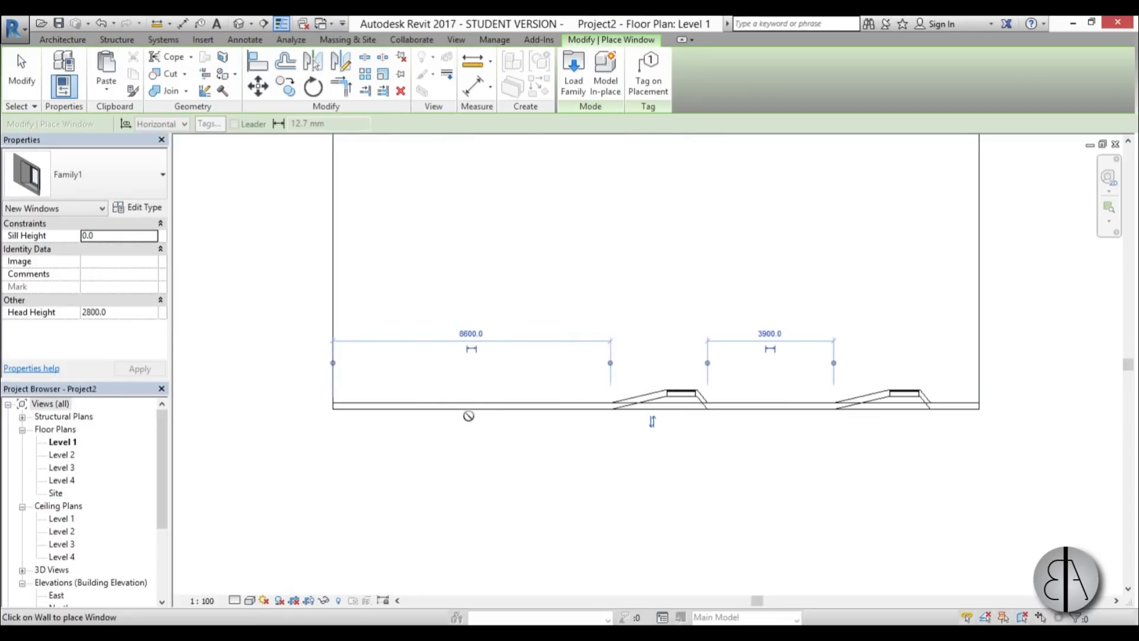
click(439, 407)
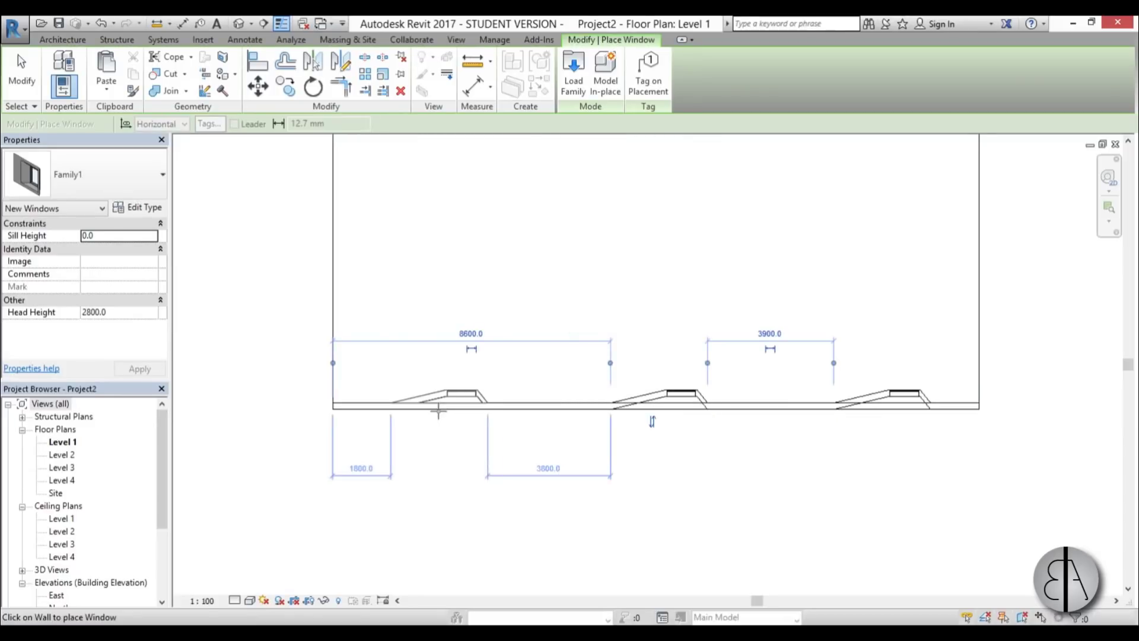
- On Level 2, place three Family1 windows staggered from those below, about 3400 mm from the wall's left end and 700 mm from its right
double_click(63, 455)
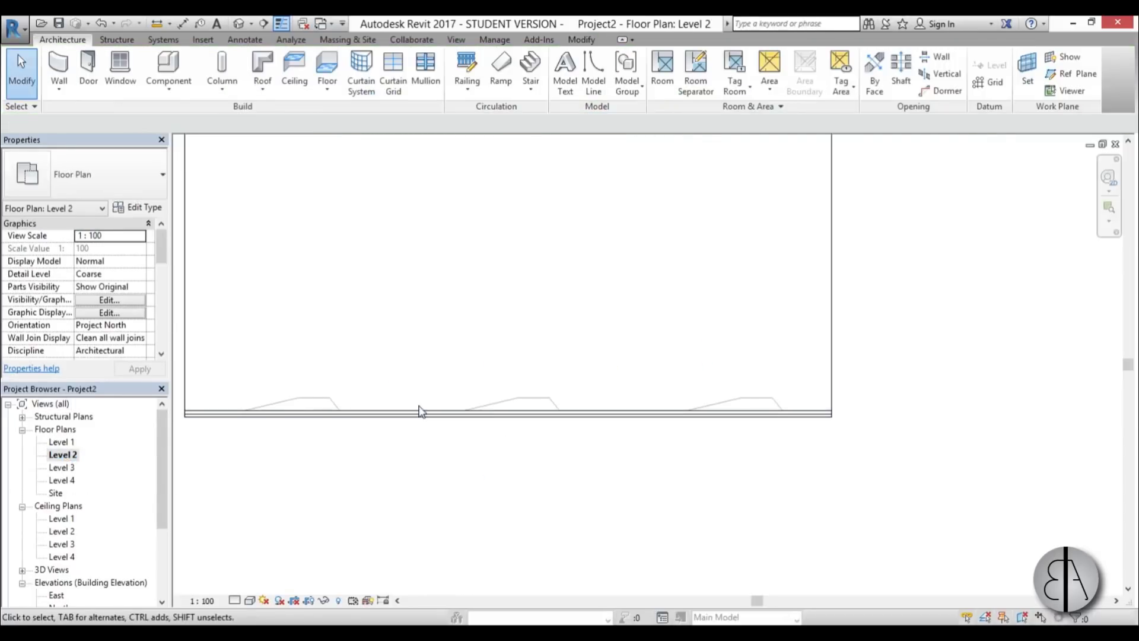
click(115, 65)
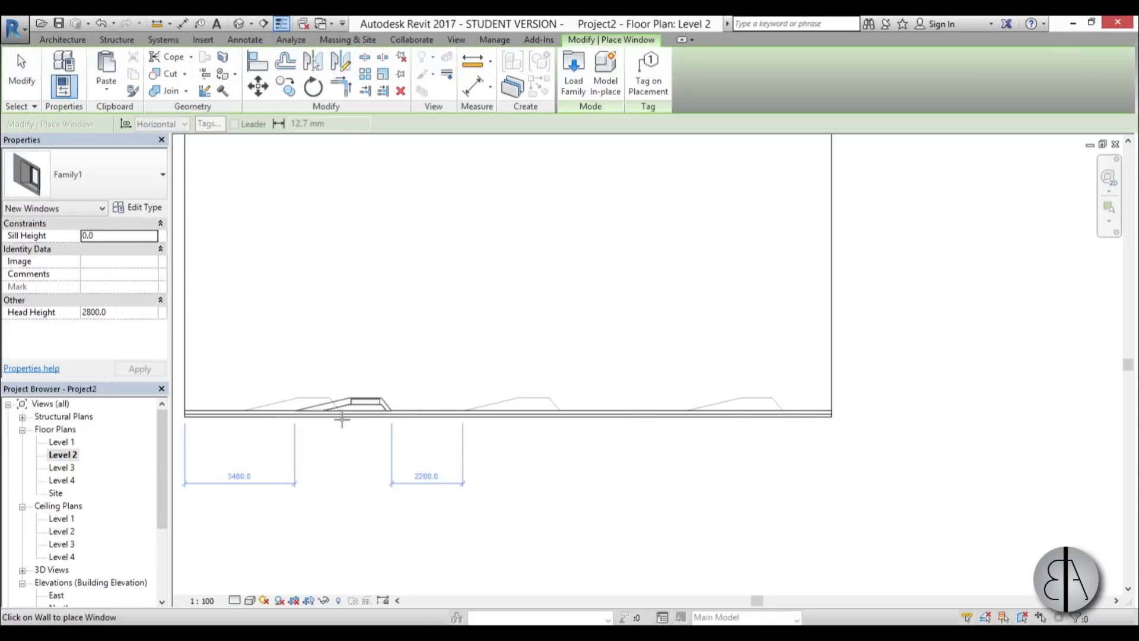
click(341, 418)
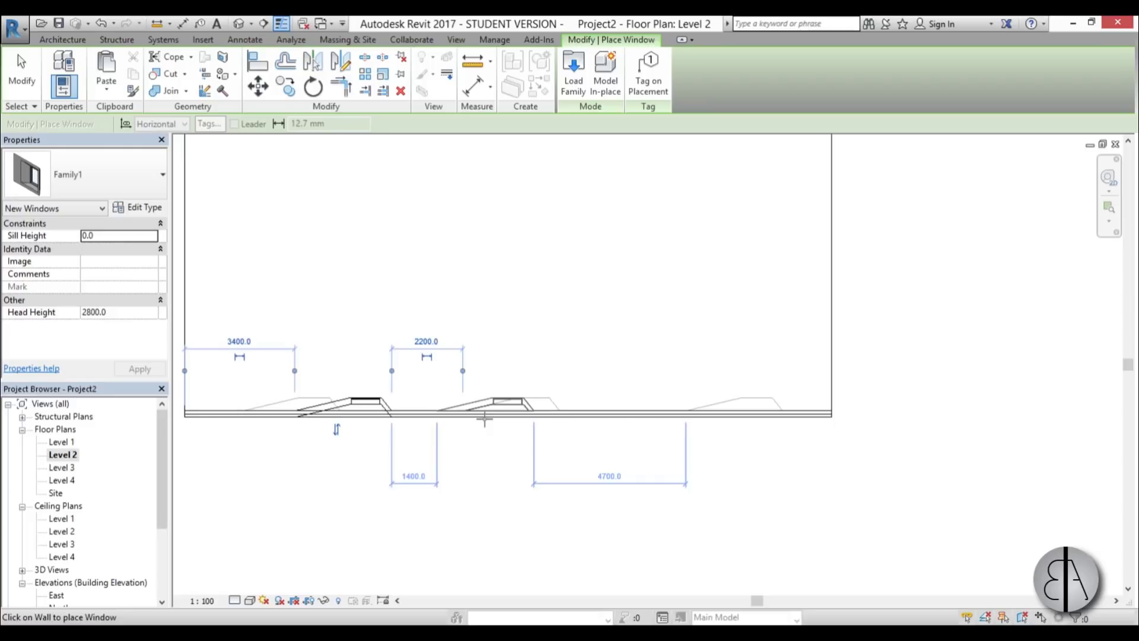
click(485, 419)
click(762, 419)
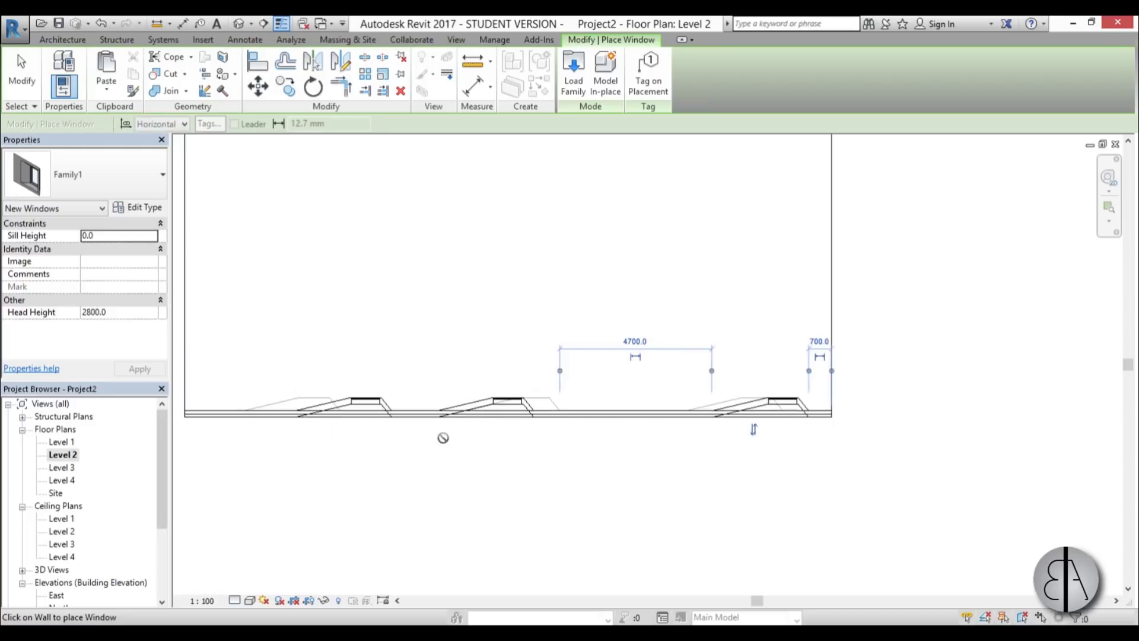
- On Level 3, place four Family1 windows along the wall, about 300 mm from its left end and 3100 mm from its right
double_click(65, 468)
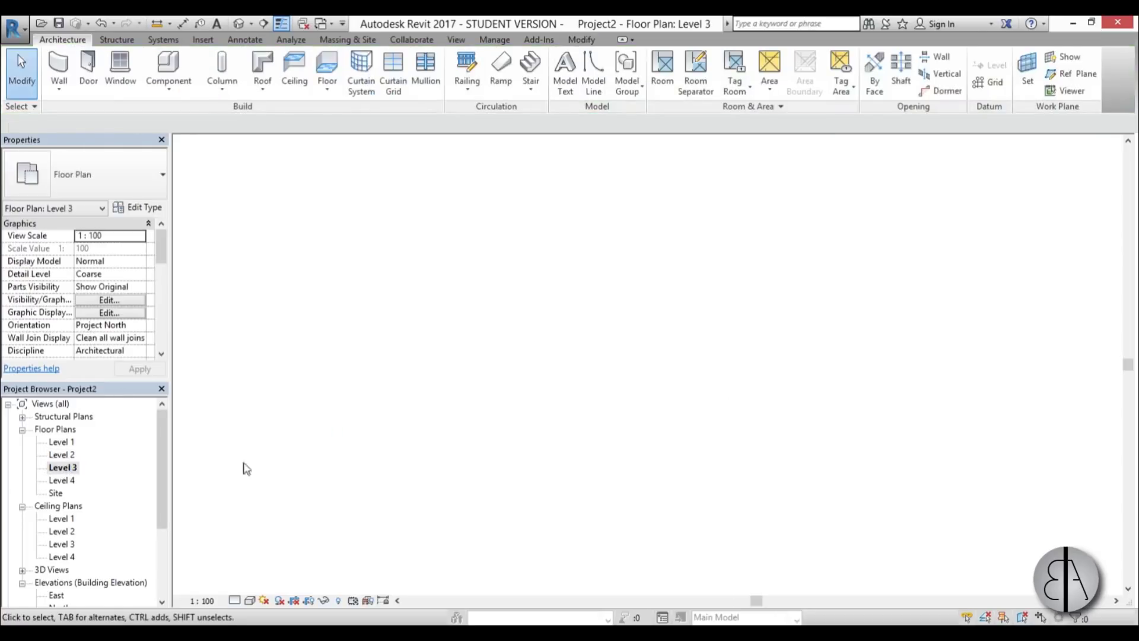
click(119, 62)
click(682, 413)
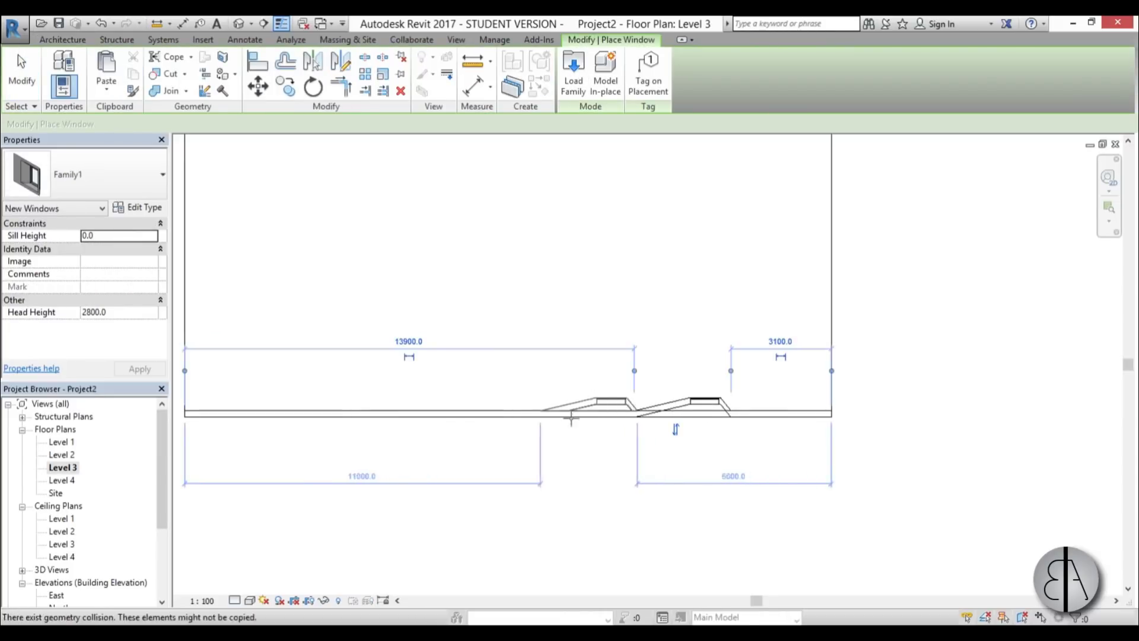
click(503, 414)
click(383, 414)
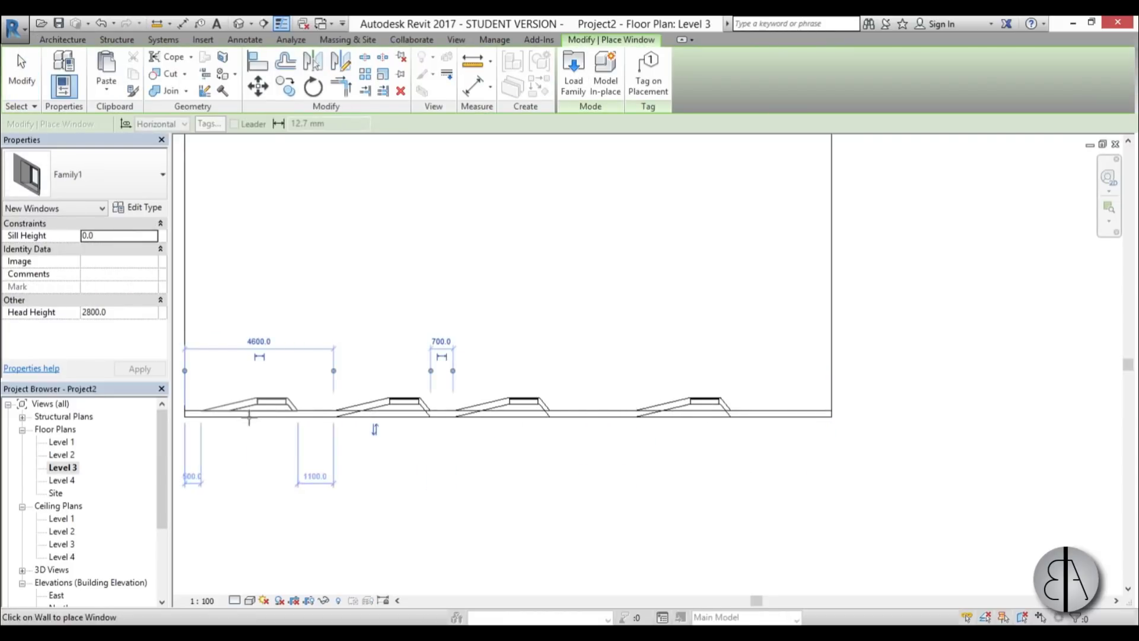
click(243, 415)
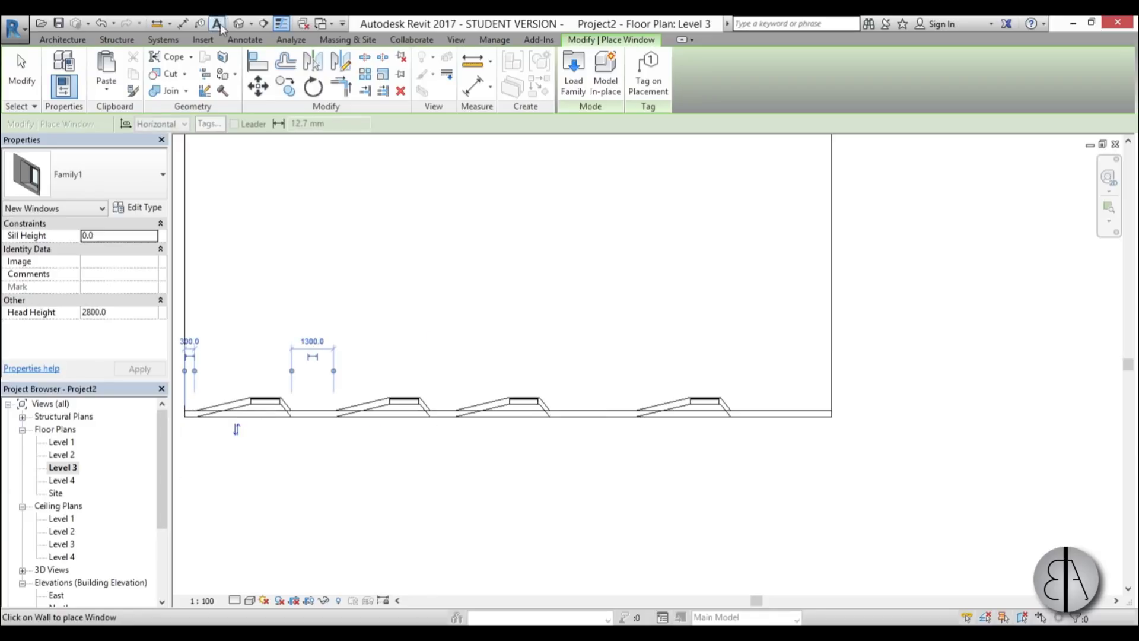
- In the 3D view, slide the middle Level 2 window along the wall towards the right-hand window
click(239, 24)
shift+middle_drag(700, 486, 614, 435)
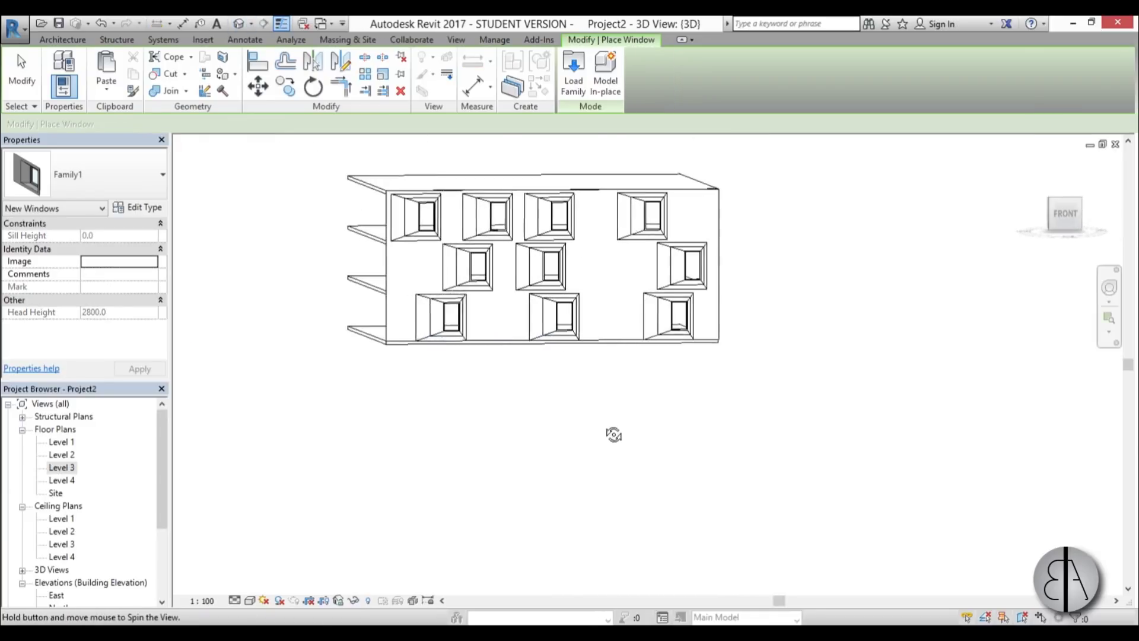
scroll(572, 332, up, 2)
key(Escape)
click(601, 233)
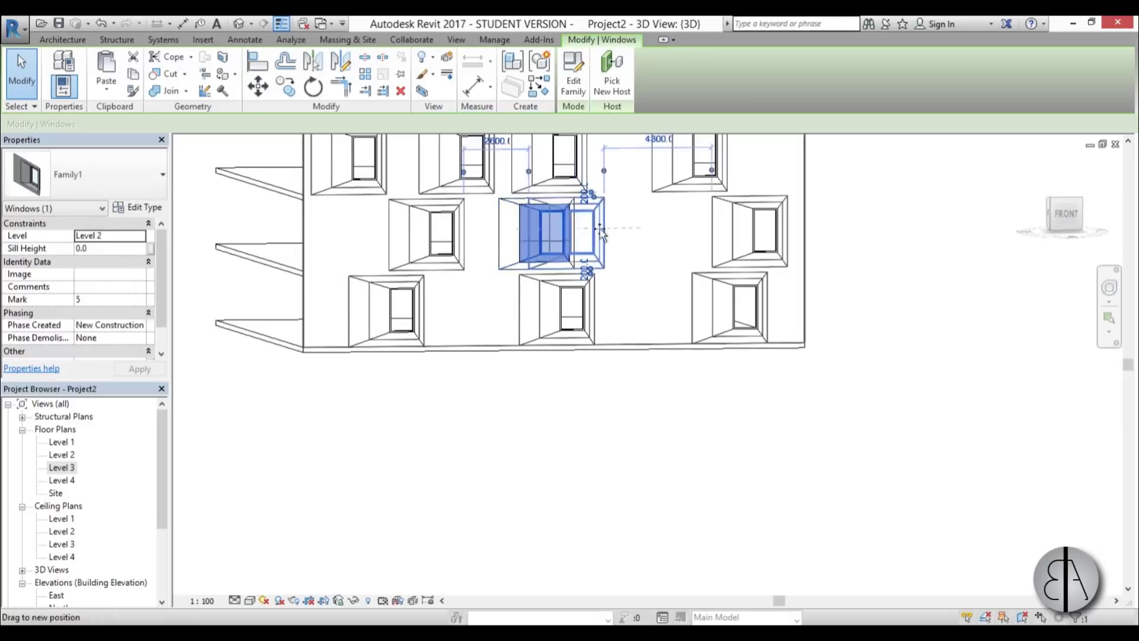
click(648, 402)
- Slide the two right-hand Level 3 windows along the wall to about 2300 mm apart, the last about 2300 mm from the wall's end
scroll(582, 400, down, 1)
shift+middle_drag(582, 400, 599, 255)
scroll(617, 249, up, 1)
click(620, 246)
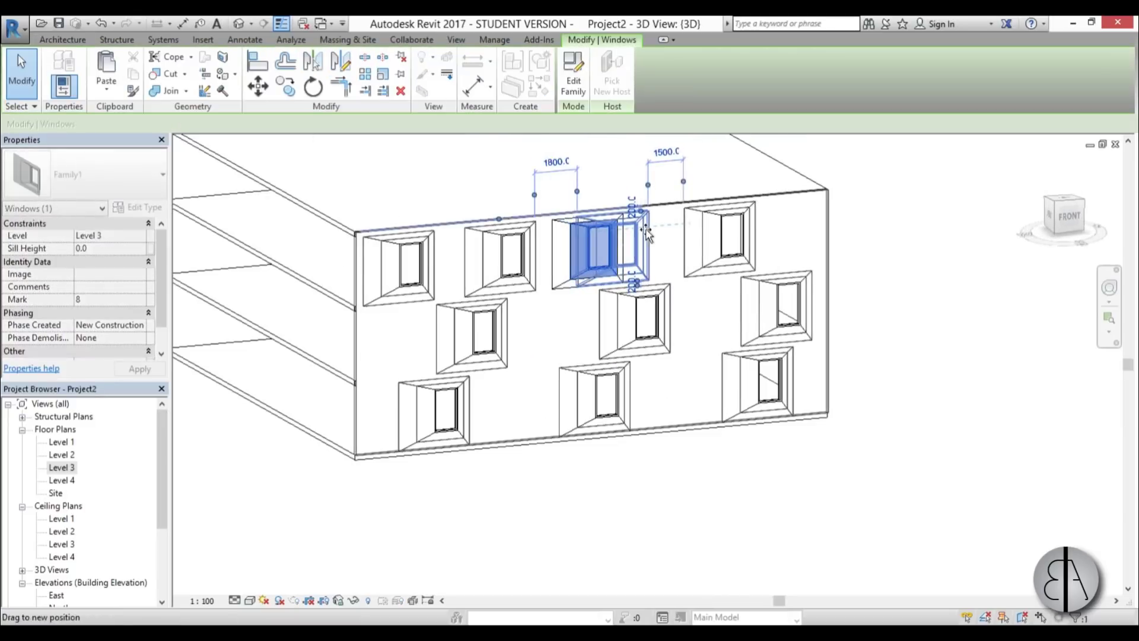
click(746, 241)
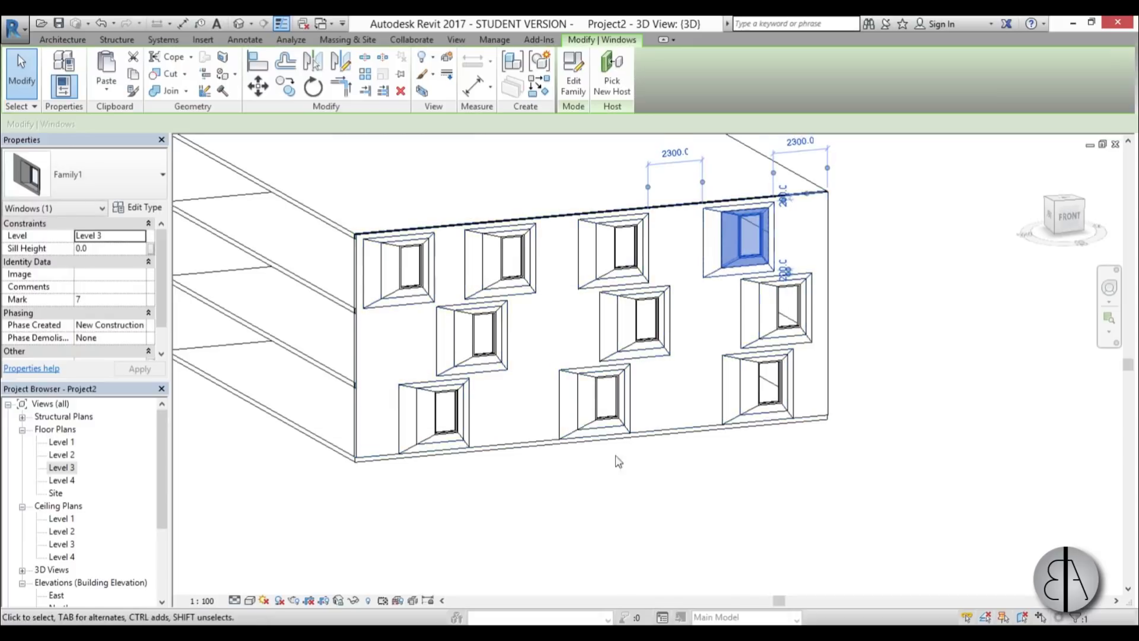
- In the type properties of the middle Level 1 window, set new sill heigth to 200 and new window heigth to 2200
shift+middle_drag(619, 461, 643, 473)
click(644, 472)
click(631, 432)
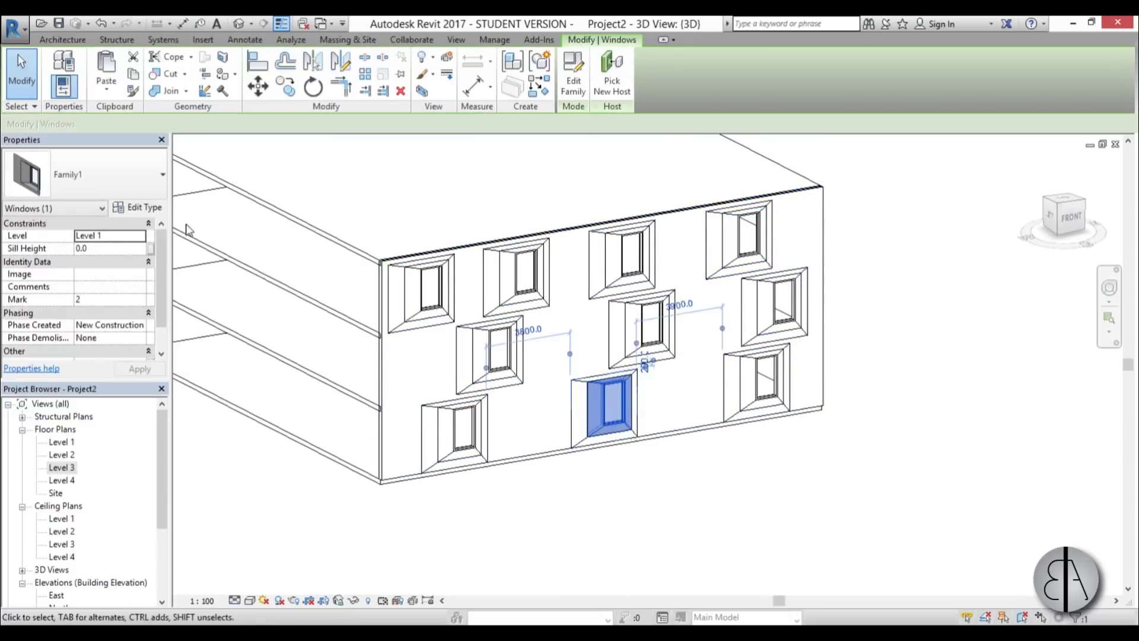
click(140, 207)
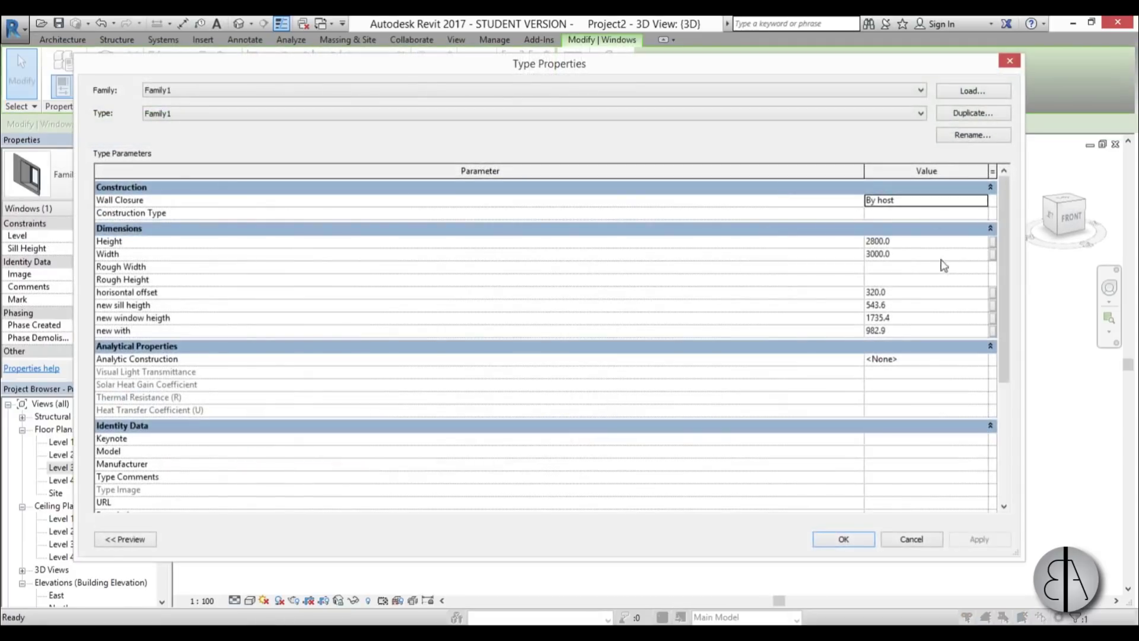
click(906, 303)
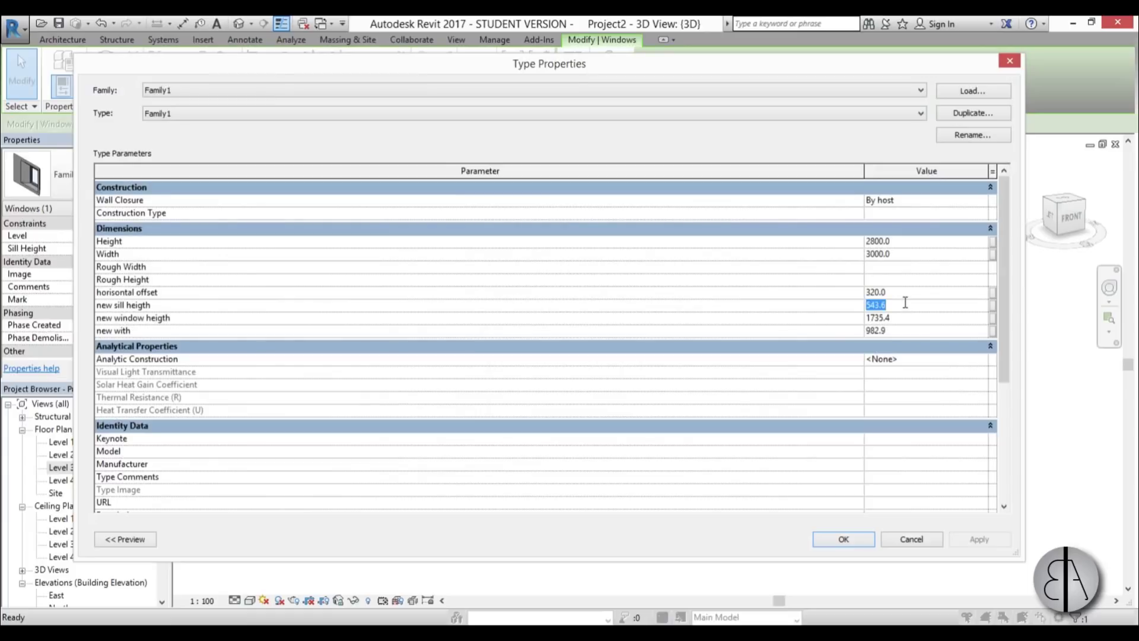
click(904, 318)
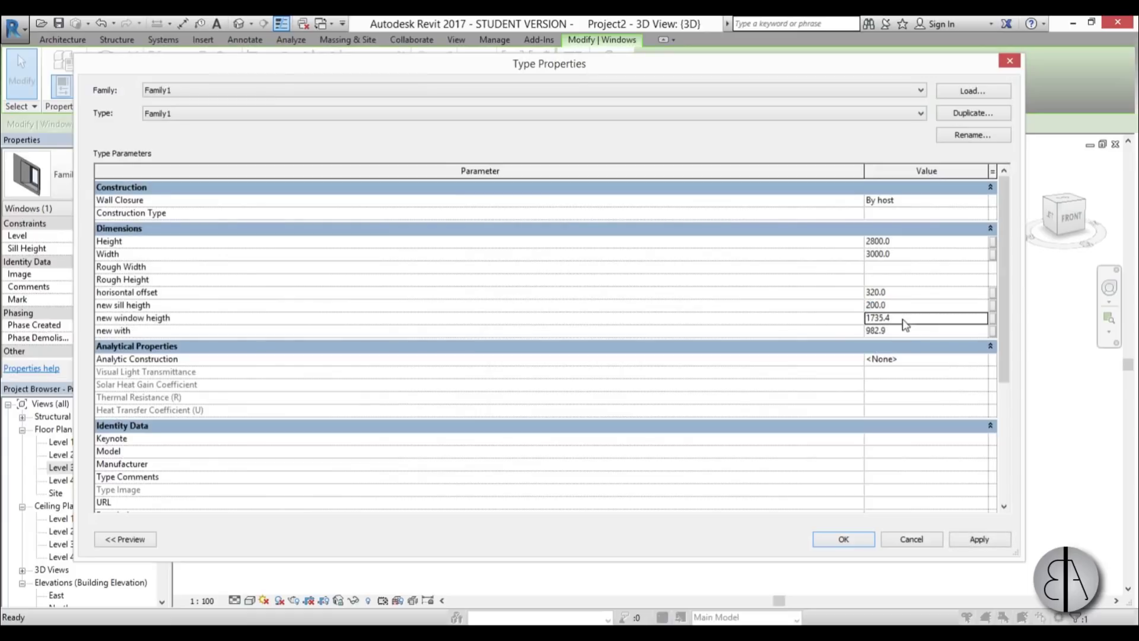
text(2200)
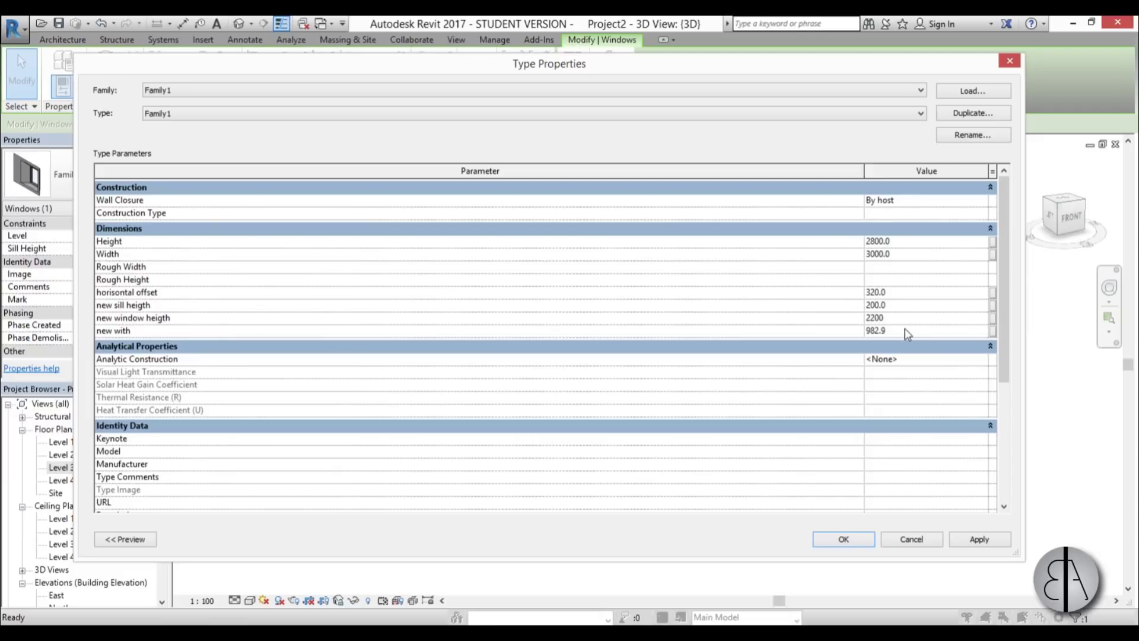
- Change the Family1 type's new with value, set its horisontal offset to 2000, and apply the type changes
click(906, 331)
text(1)
text(2)
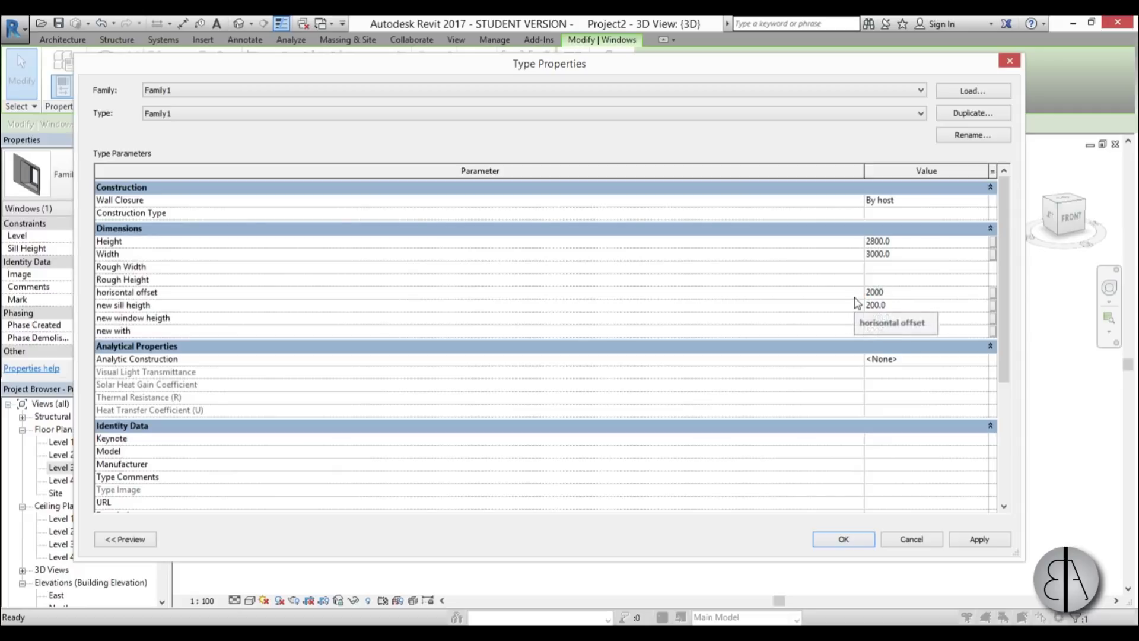
click(979, 539)
click(843, 538)
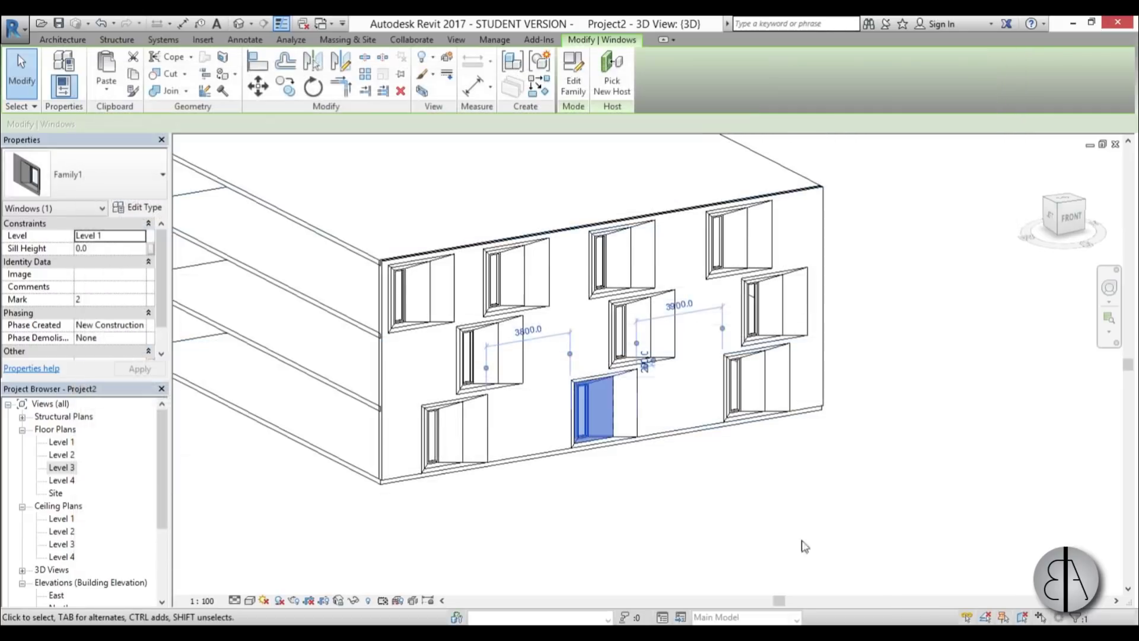
- Open the Family1 window family for editing from the leftmost Level 3 window
click(753, 526)
shift+middle_drag(737, 519, 522, 373)
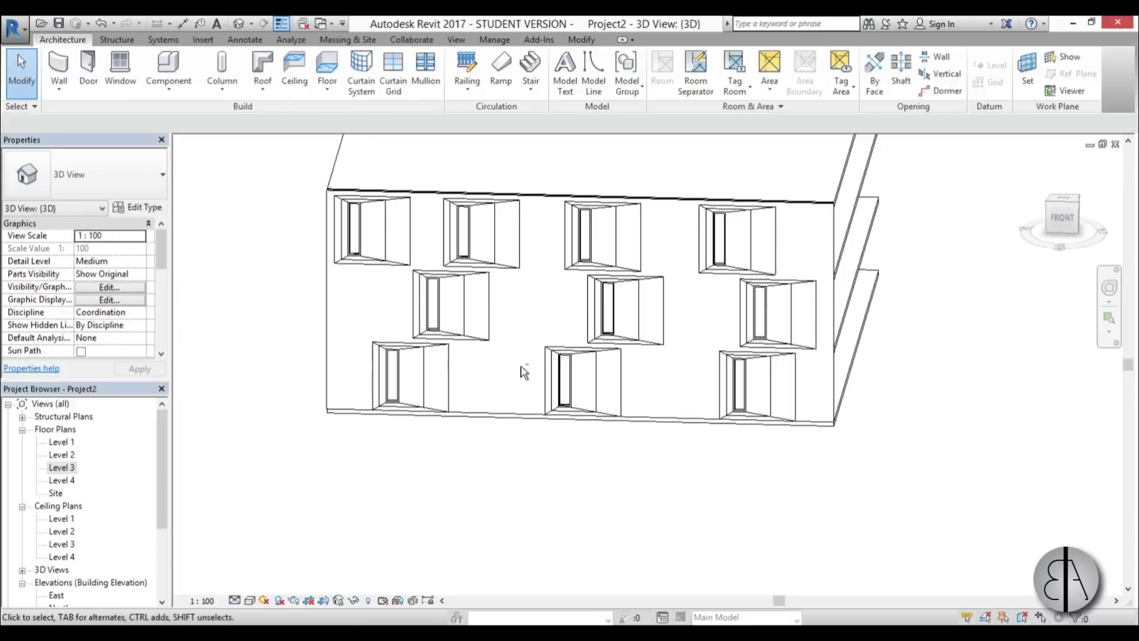
scroll(445, 338, up, 2)
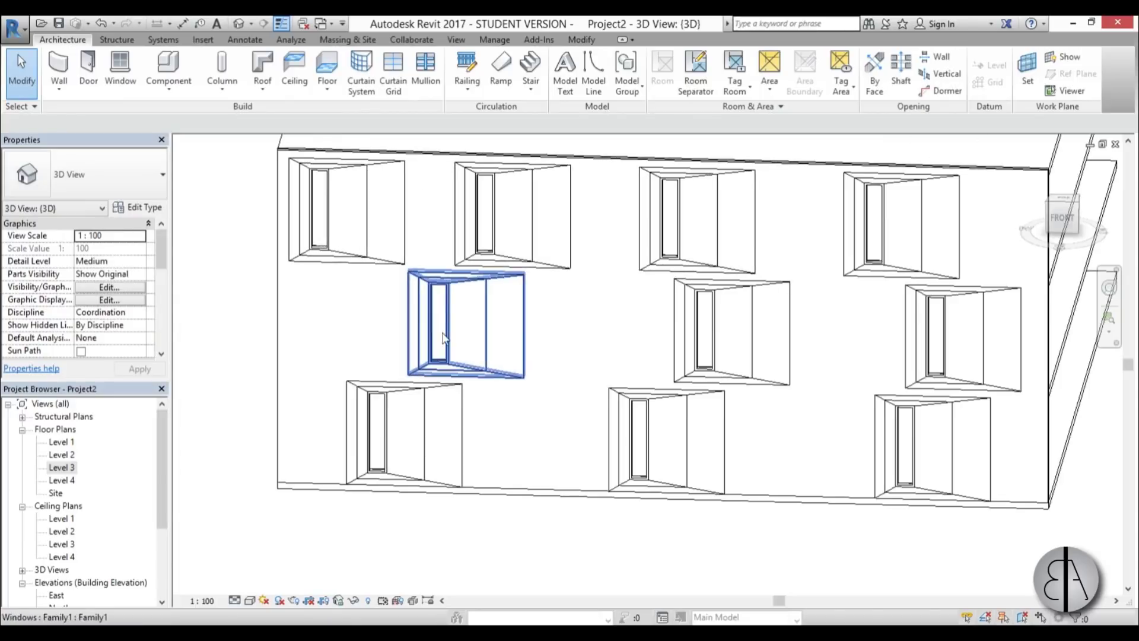
click(372, 243)
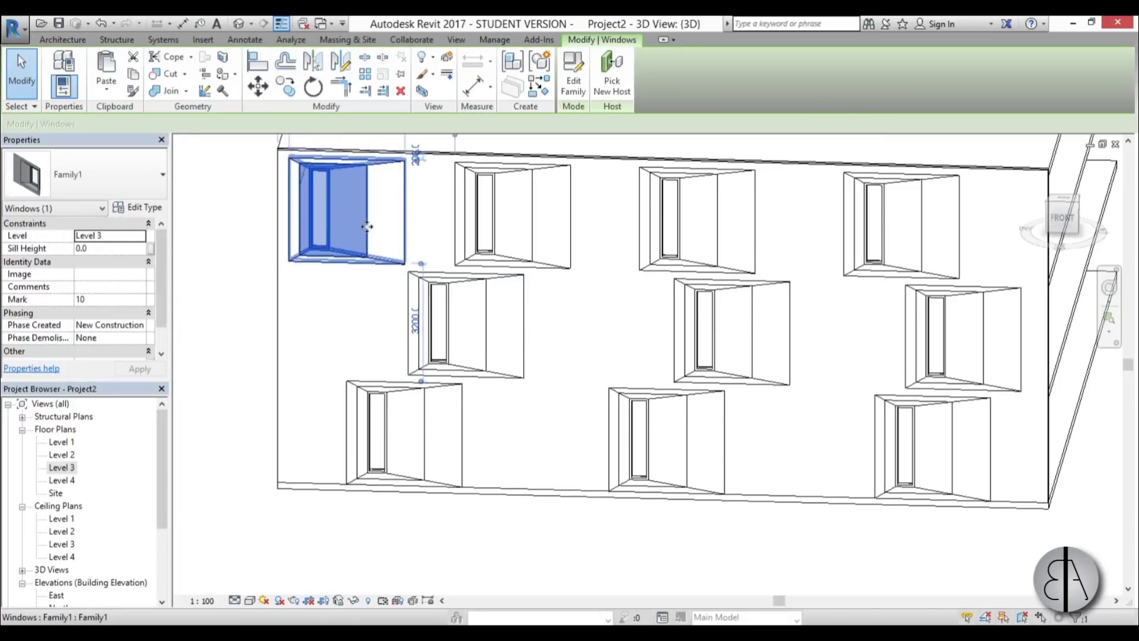
click(571, 90)
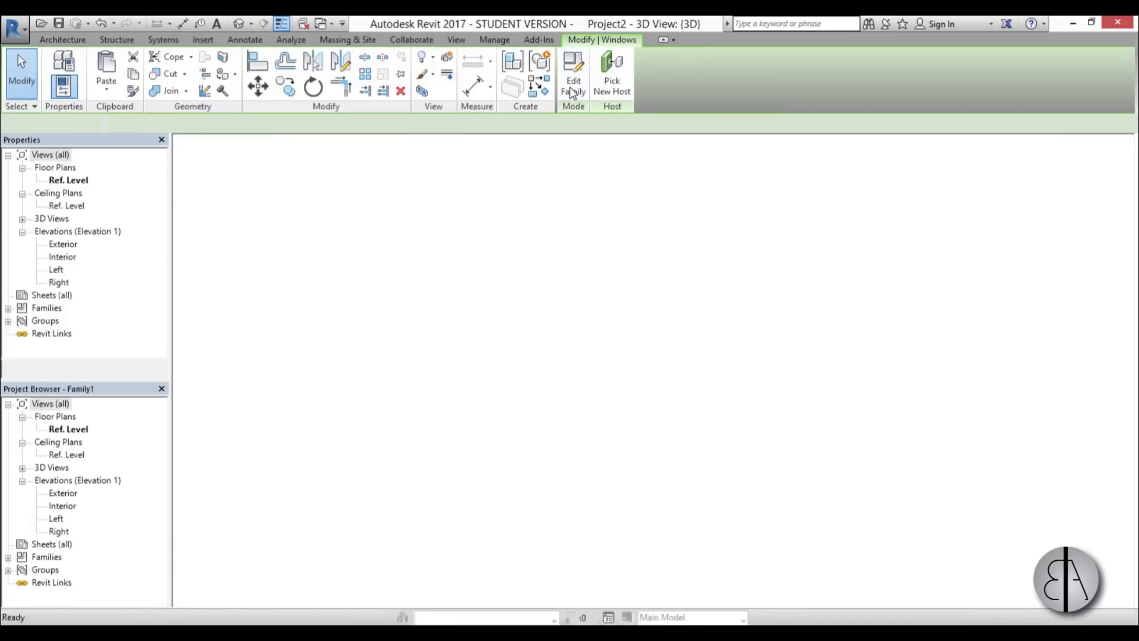
scroll(475, 261, down, 1)
middle_drag(414, 344, 382, 372)
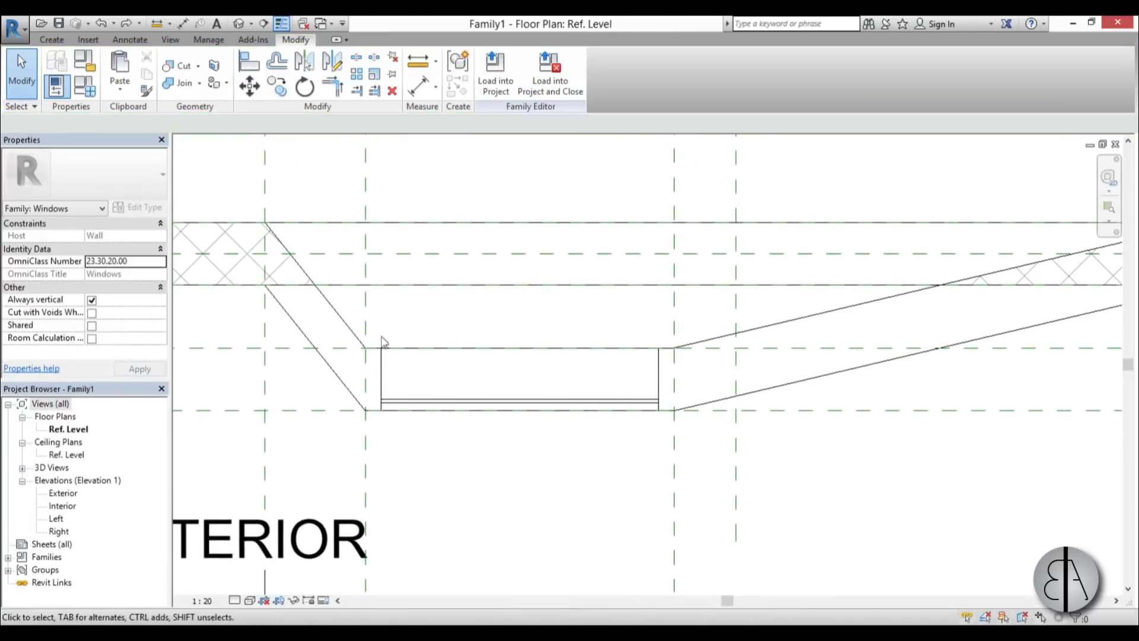
- Change the horisontal offset family parameter from a type to an instance parameter
click(85, 86)
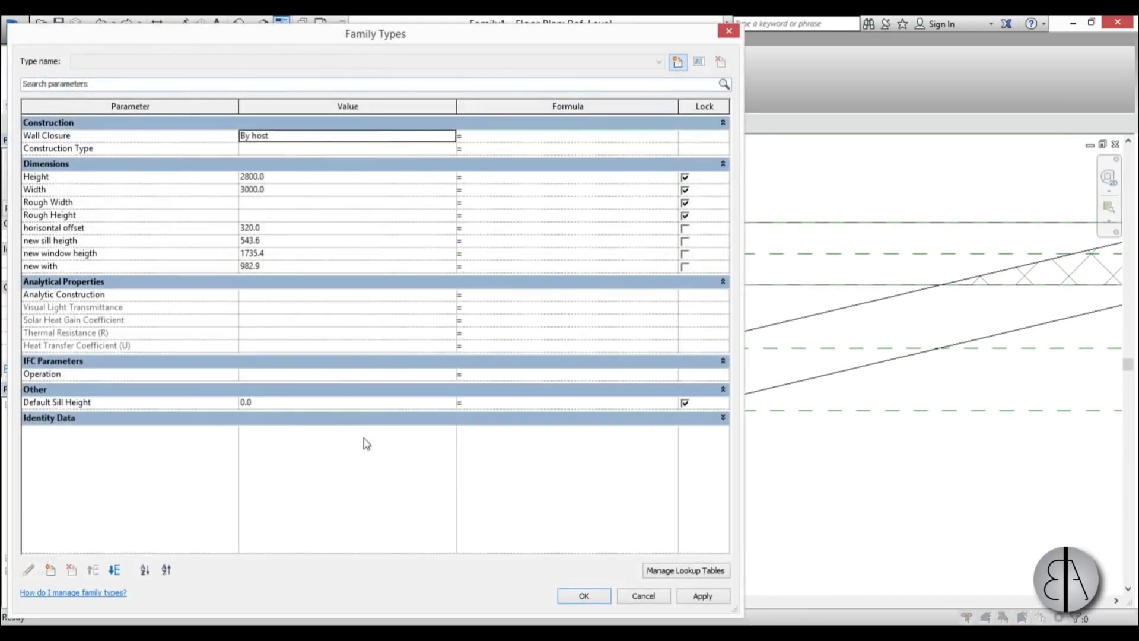
click(54, 231)
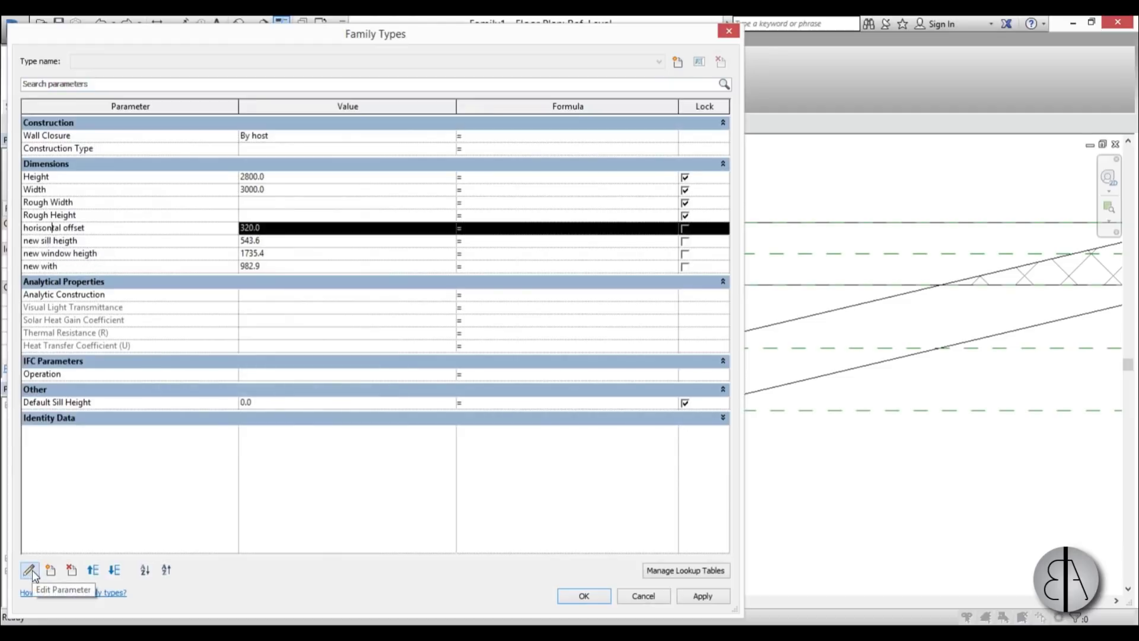
click(29, 571)
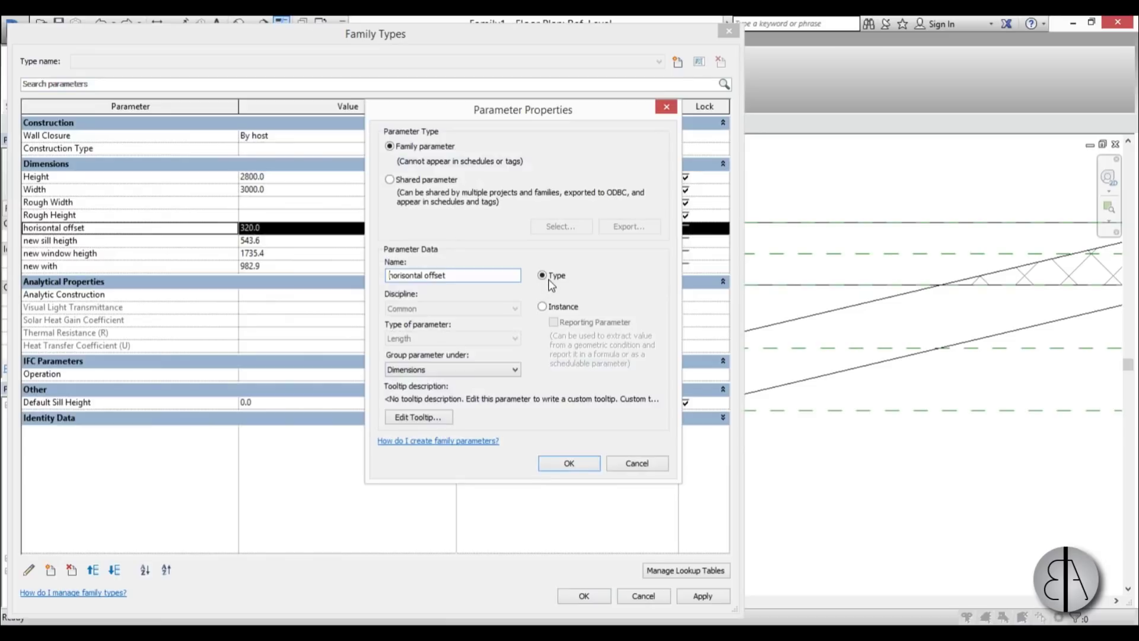
click(553, 306)
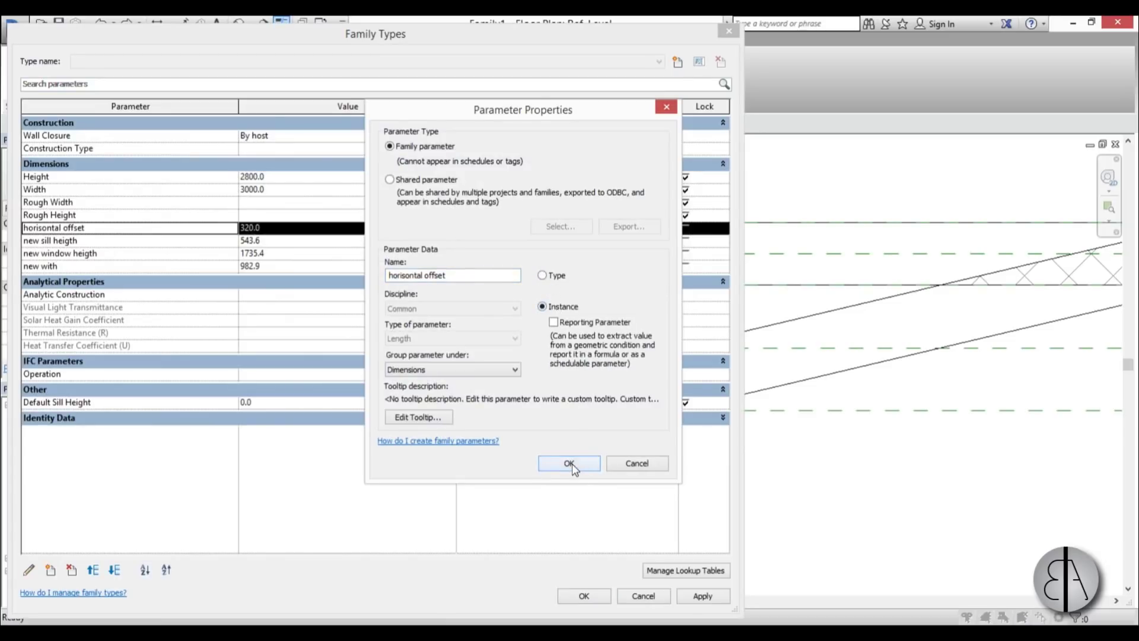
click(569, 464)
- Convert the new sill heigth and new window heigth parameters to instance parameters
click(94, 241)
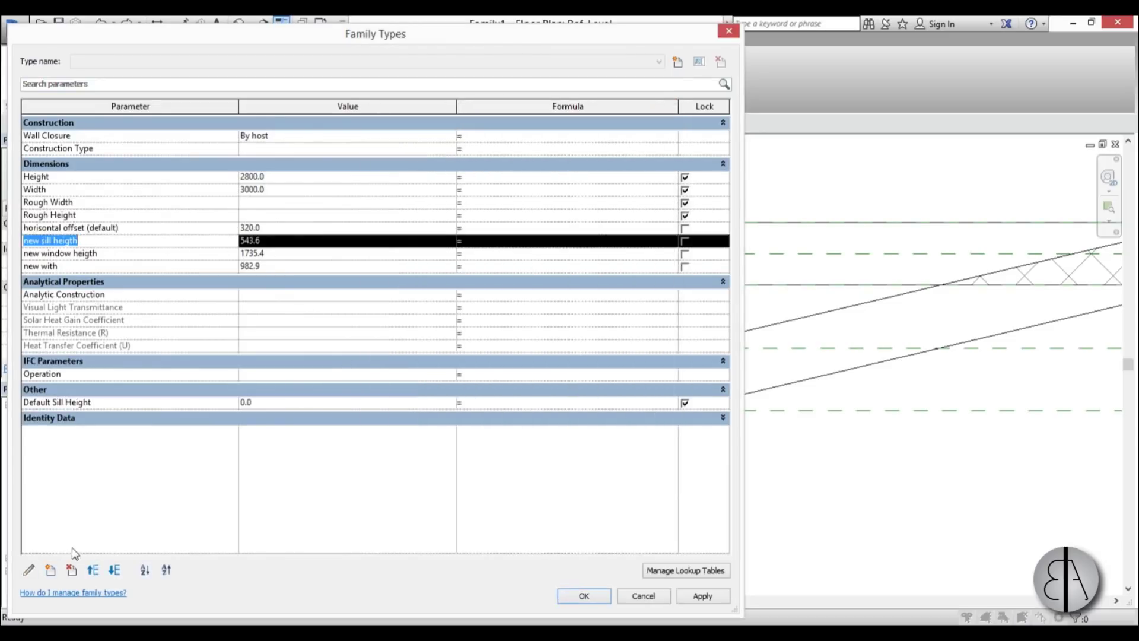
click(28, 570)
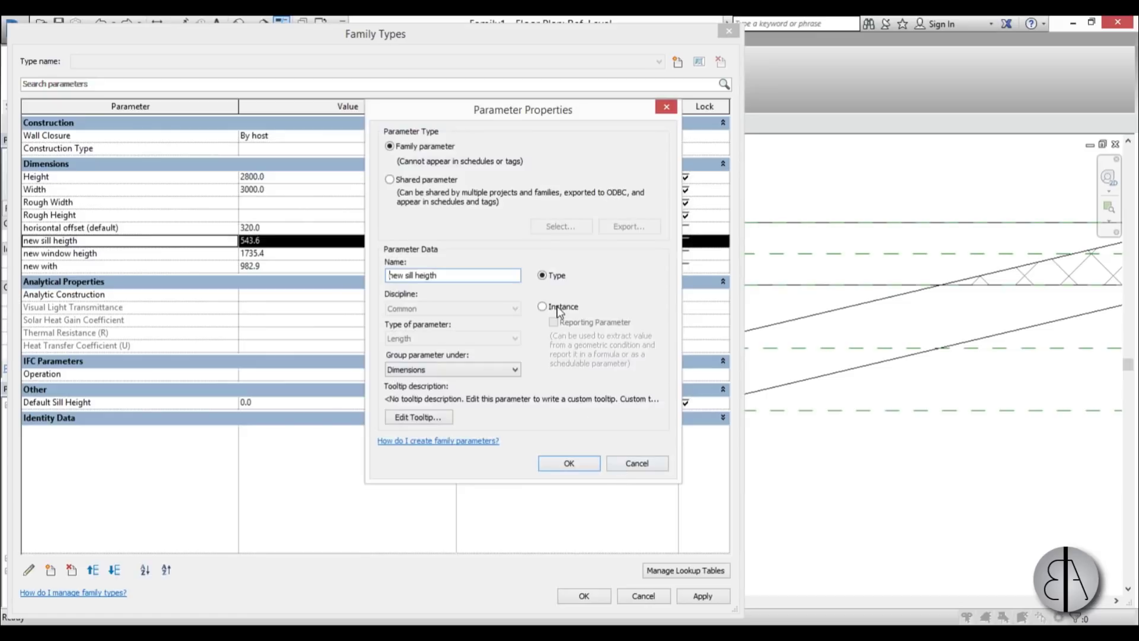
click(557, 307)
click(581, 464)
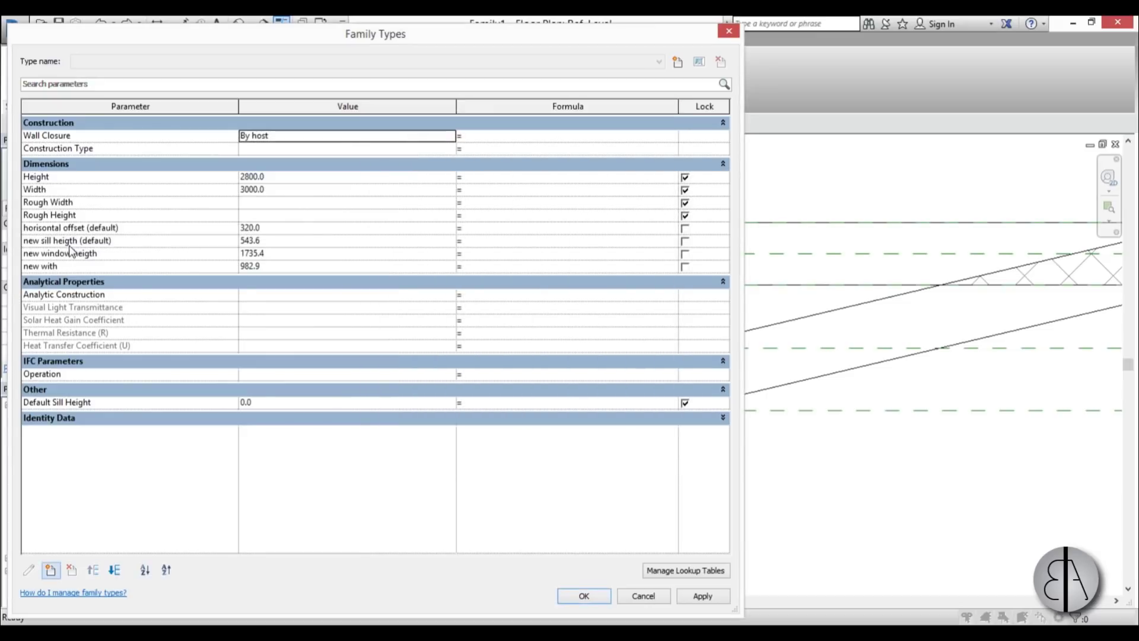
click(70, 254)
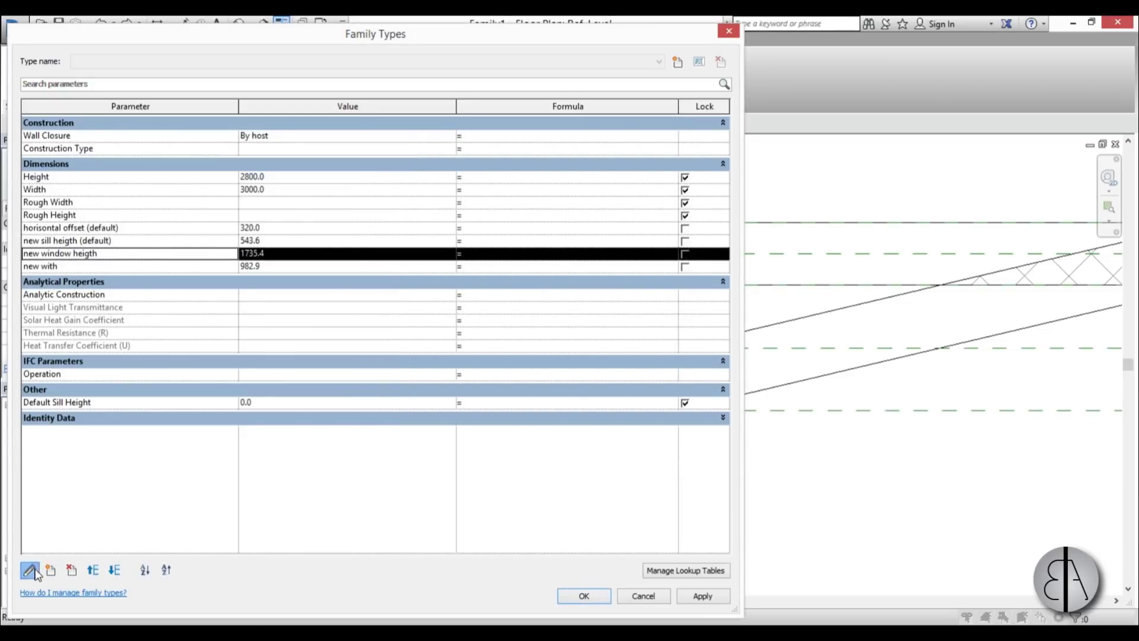
click(30, 570)
click(558, 308)
click(579, 465)
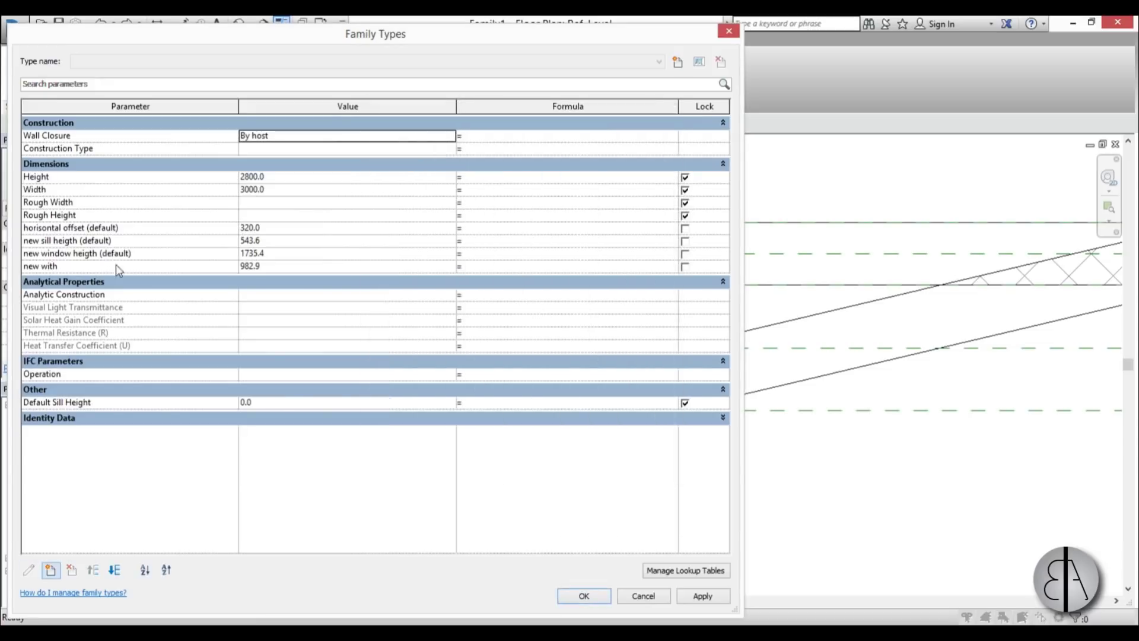
- Convert the new with parameter to an instance parameter and apply the family type changes
click(112, 267)
click(30, 570)
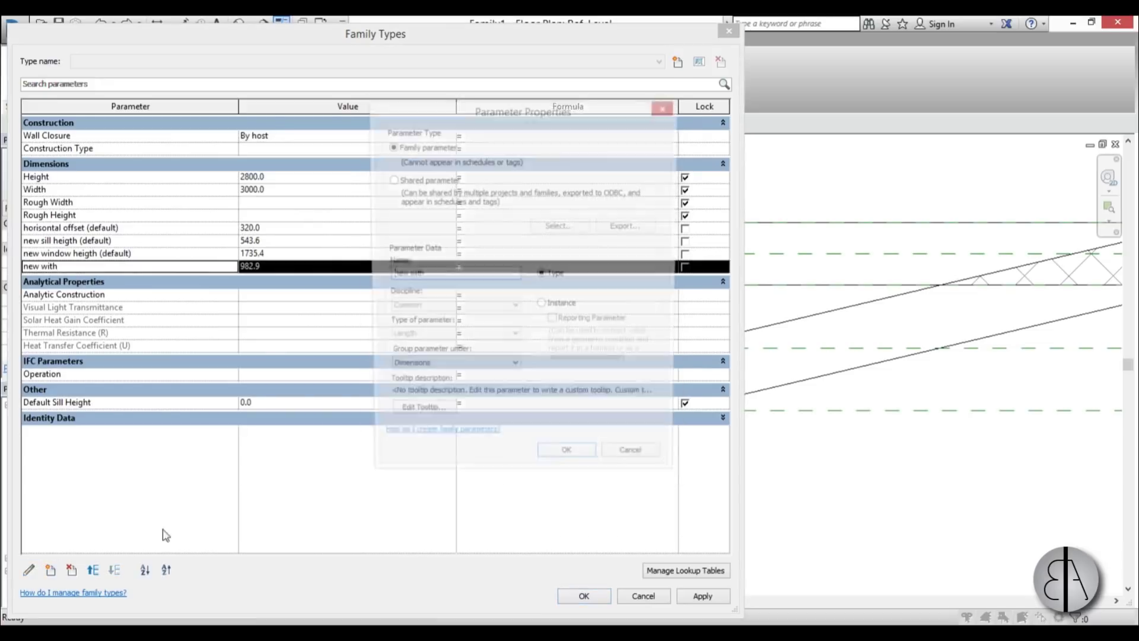
click(553, 307)
click(567, 463)
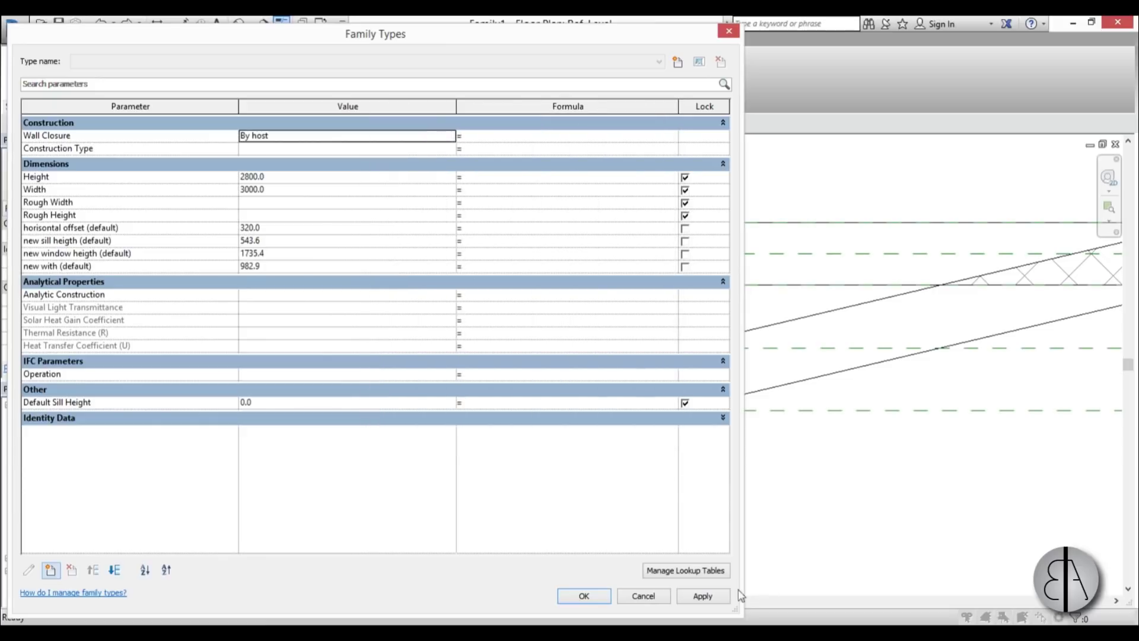
click(695, 596)
click(585, 596)
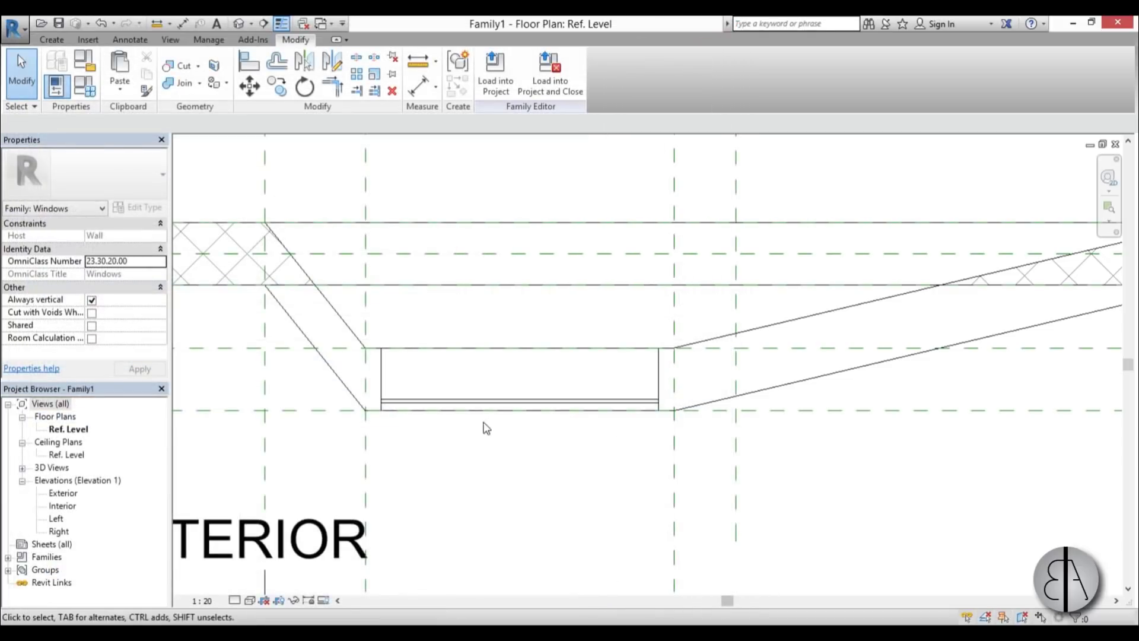
- Load the edited family into Project2, overwriting the existing version and its parameter values
click(509, 60)
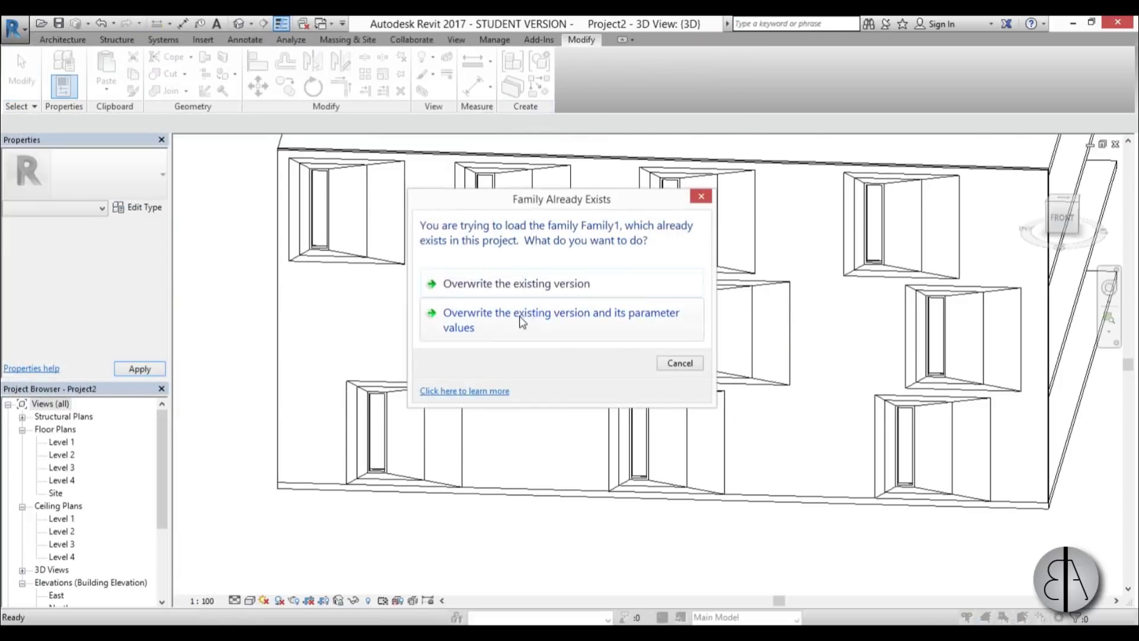
click(522, 322)
shift+middle_drag(504, 407, 564, 432)
- For the middle Level 2 window only, set new with to 500 and new window heigth to 2200
click(715, 306)
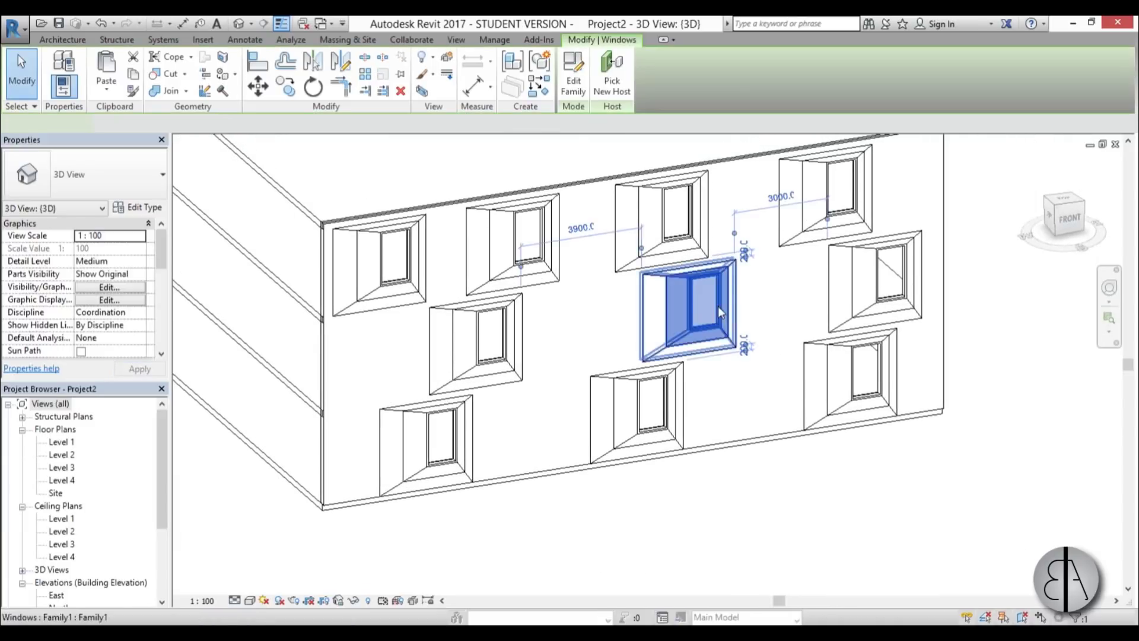
click(136, 208)
click(907, 541)
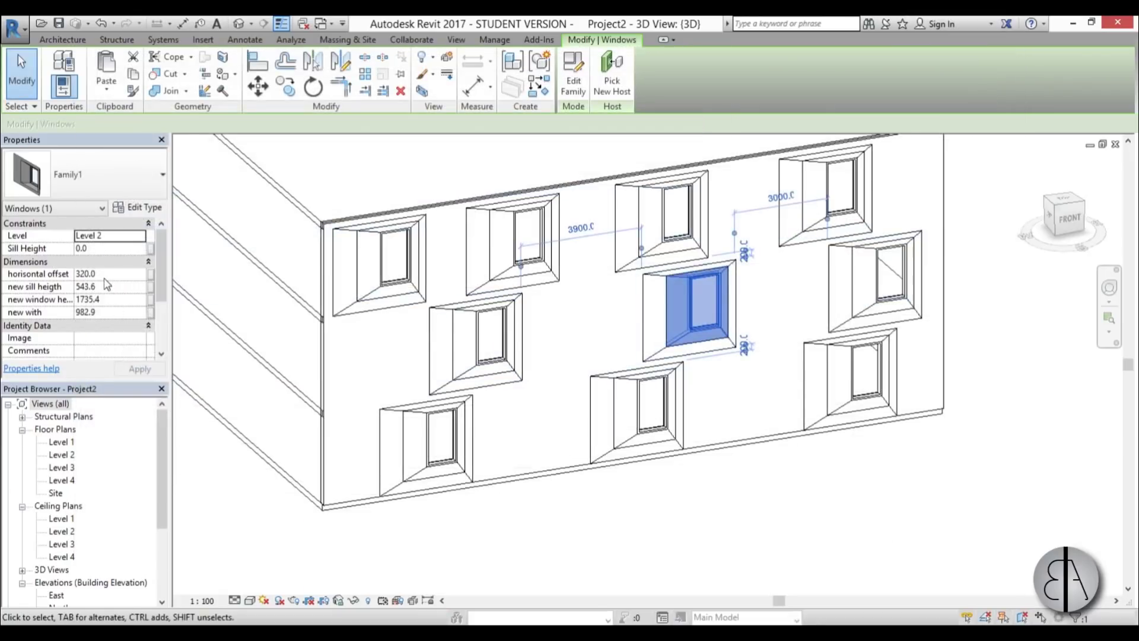
click(116, 312)
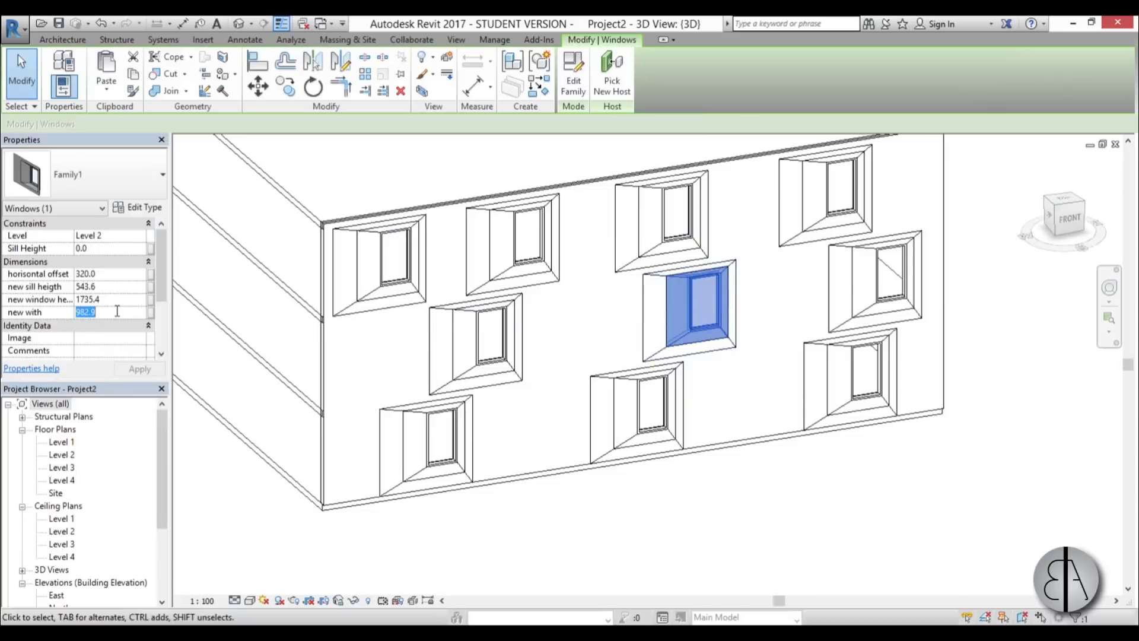
text(500)
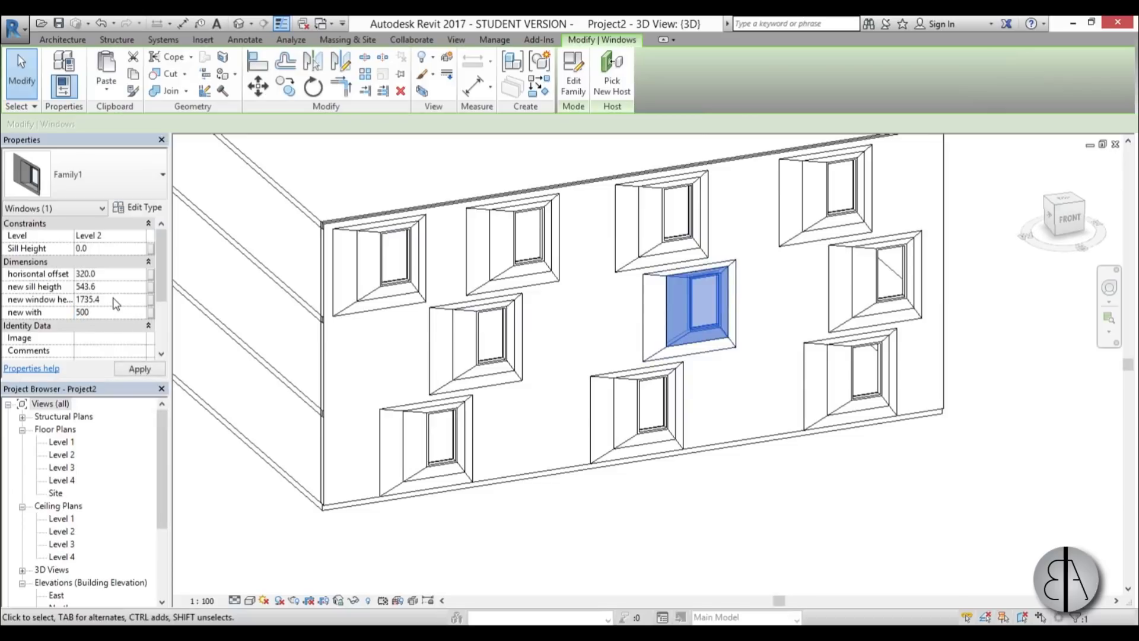
click(115, 299)
text(2200)
- Set the same window's new sill heigth to 150 and horisontal offset to 1600, and apply the instance values
click(112, 287)
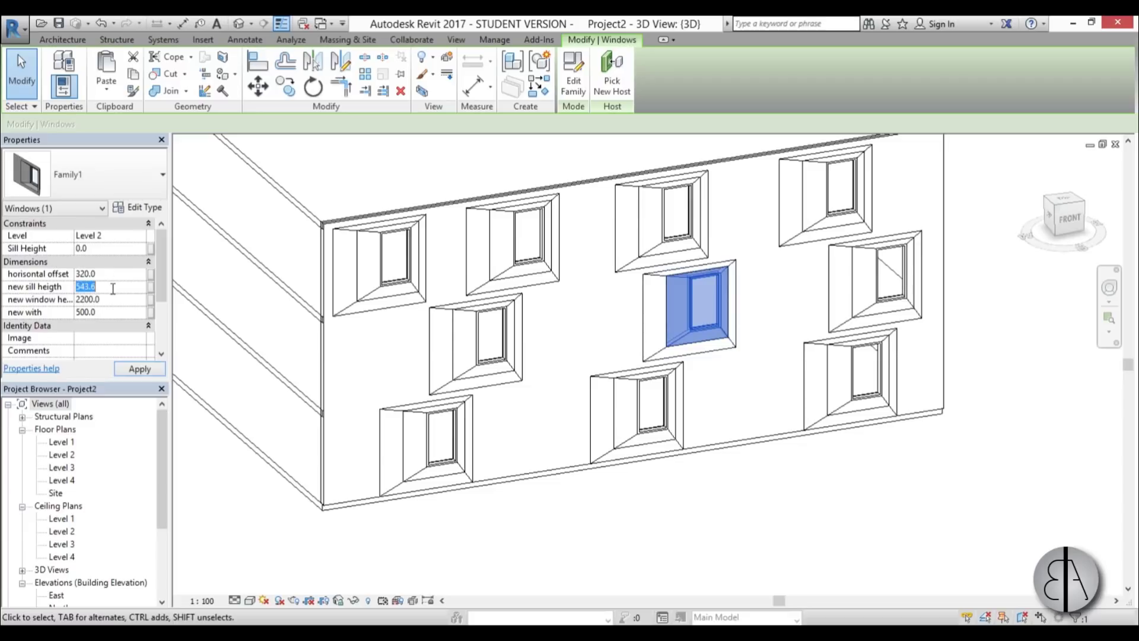
text(150)
click(108, 274)
text(1600)
click(140, 368)
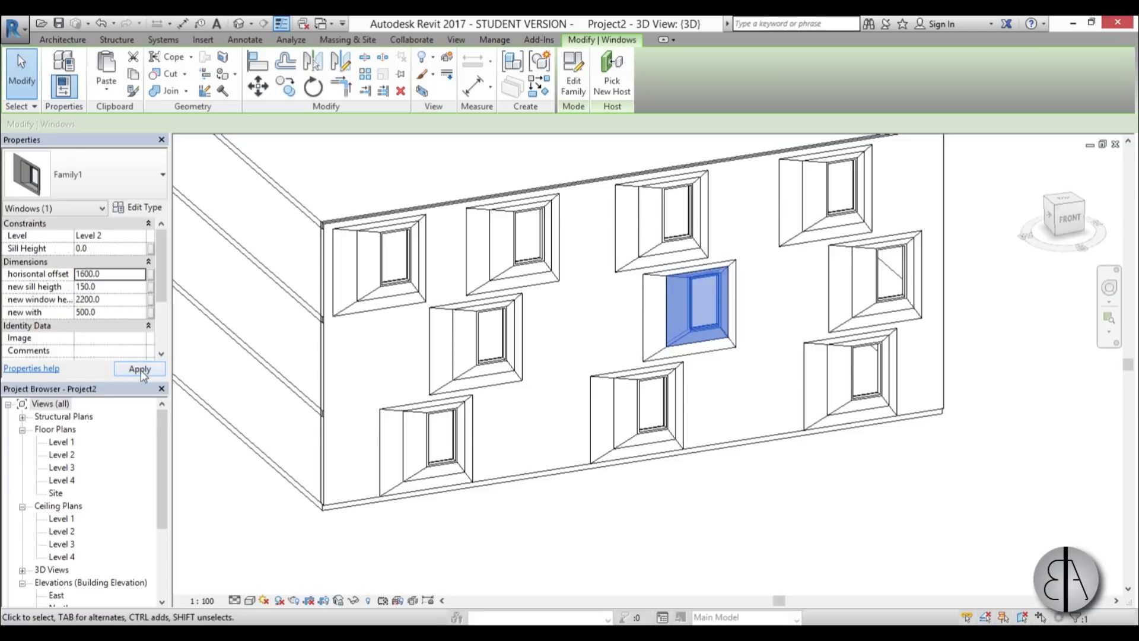
click(807, 461)
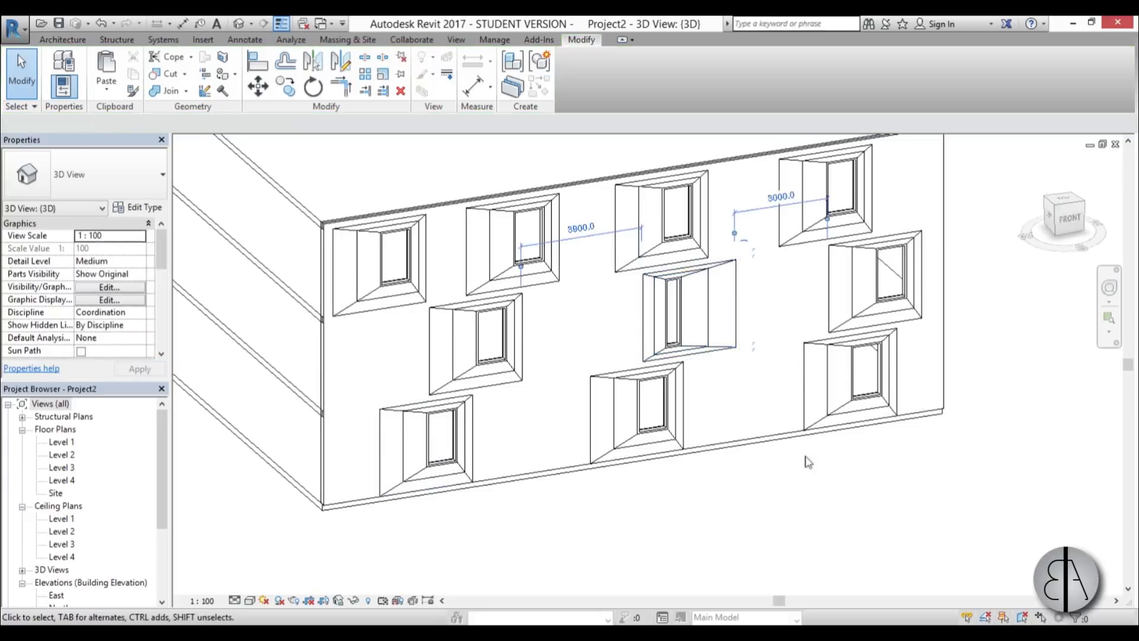
- Set the middle Level 1 window's new with and new window heigth to 1200, adjust its new sill heigth and horisontal offset, and apply
click(633, 393)
click(116, 311)
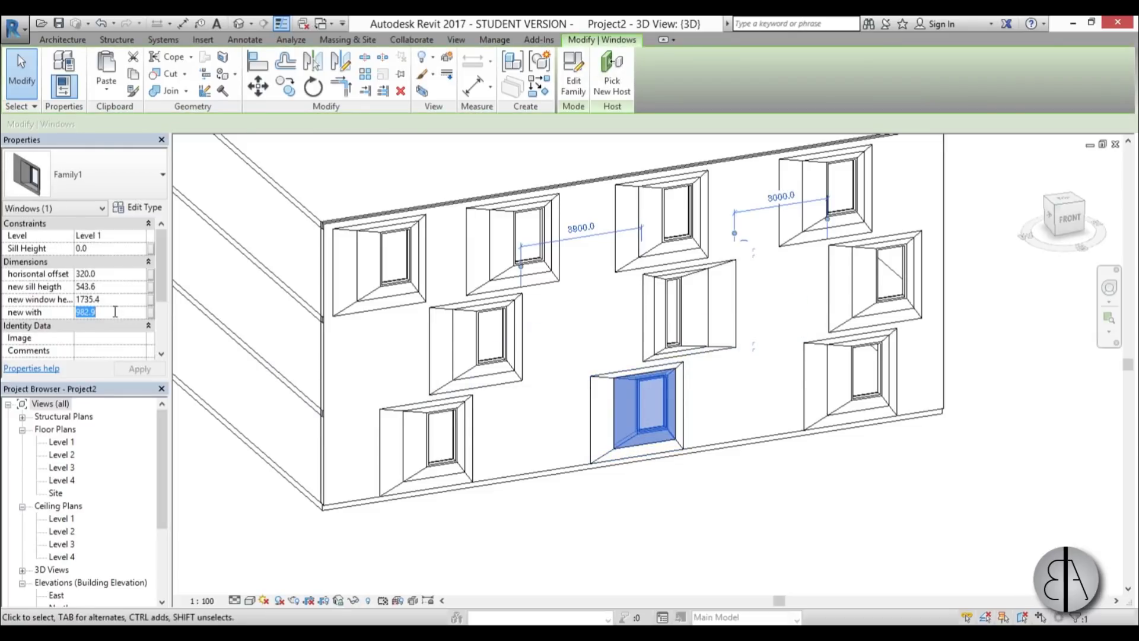
text(1200)
click(124, 301)
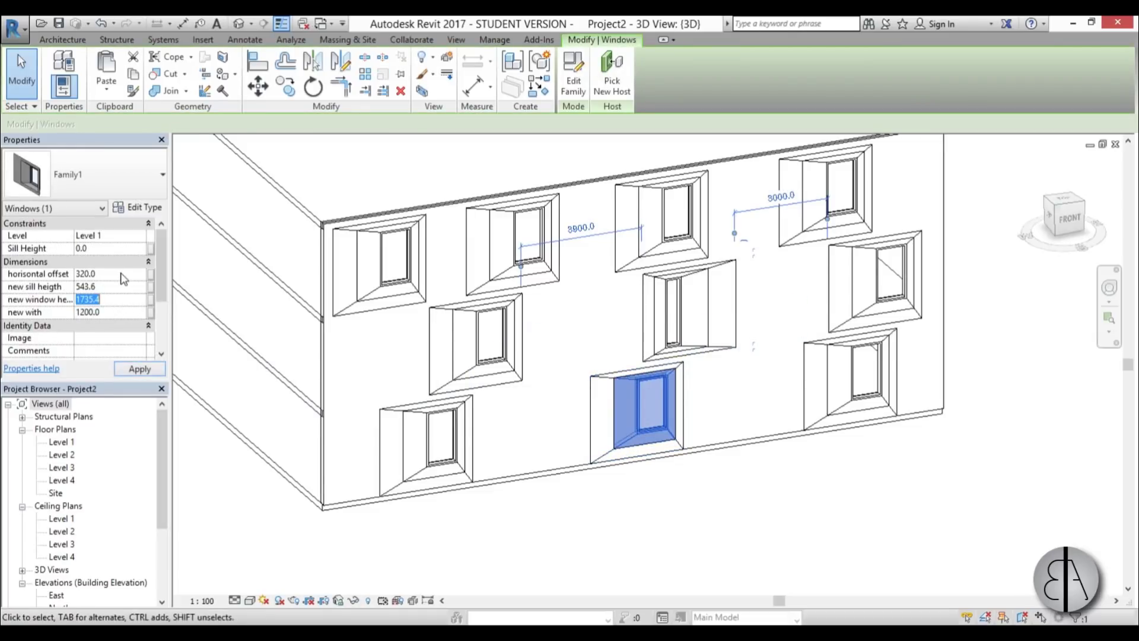
text(1200)
click(121, 286)
key(BackSpace)
click(111, 275)
click(140, 369)
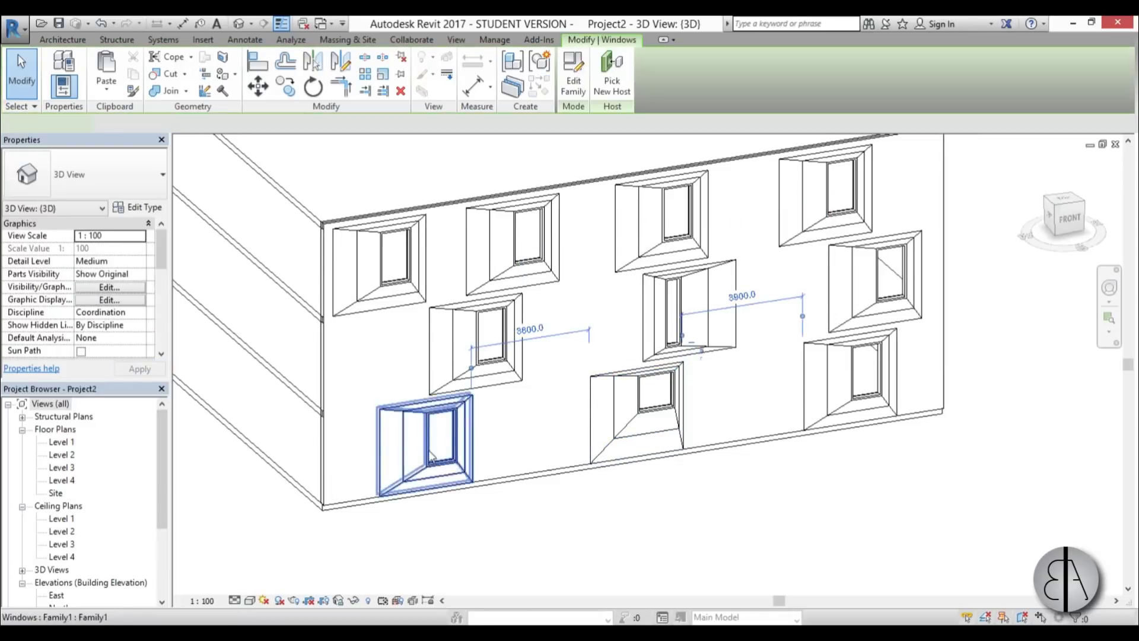
- For the leftmost Level 1 window, set new with to 300 and new window heigth to 2600
click(433, 442)
click(116, 312)
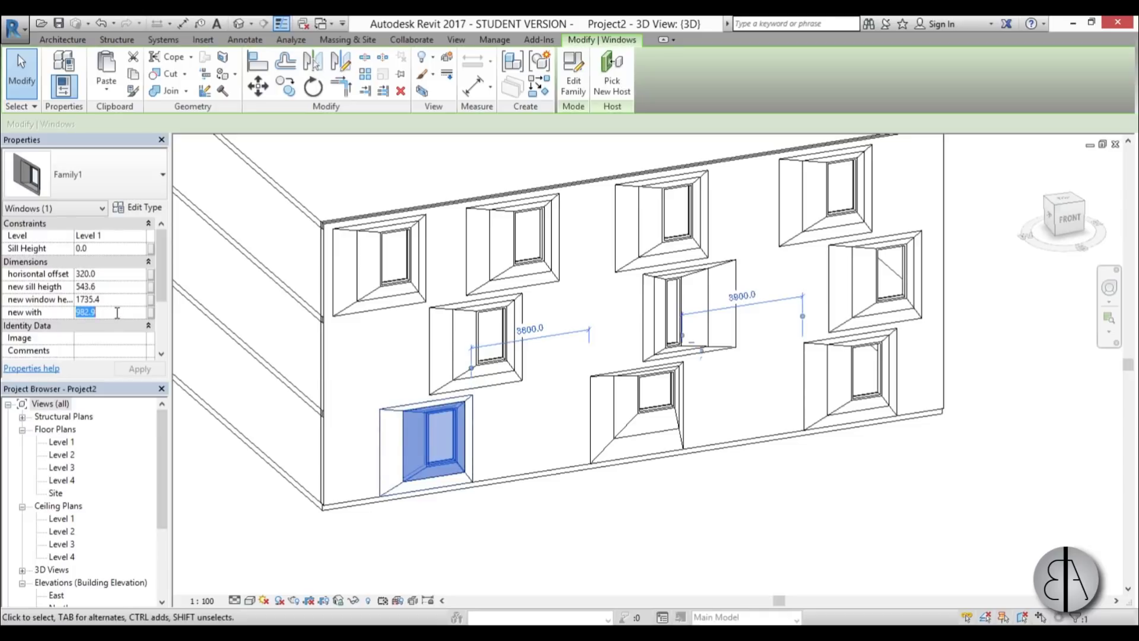
text(300)
click(119, 299)
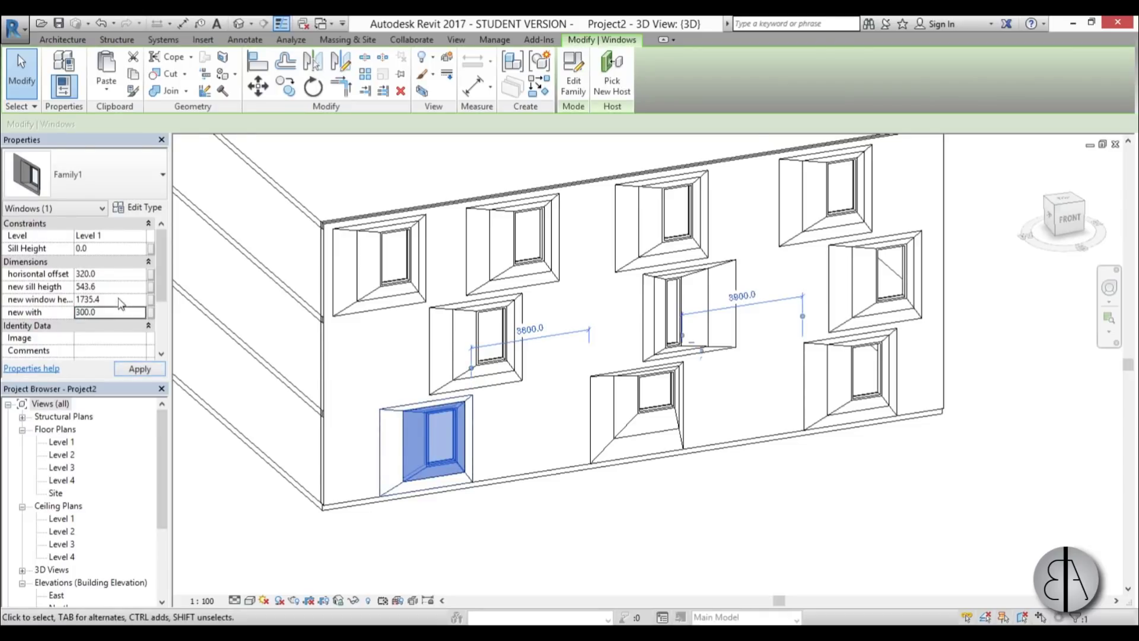
text(2600)
- Adjust the same window's new sill heigth, set its horisontal offset to 1300, and apply the instance values
click(113, 286)
text(00.0)
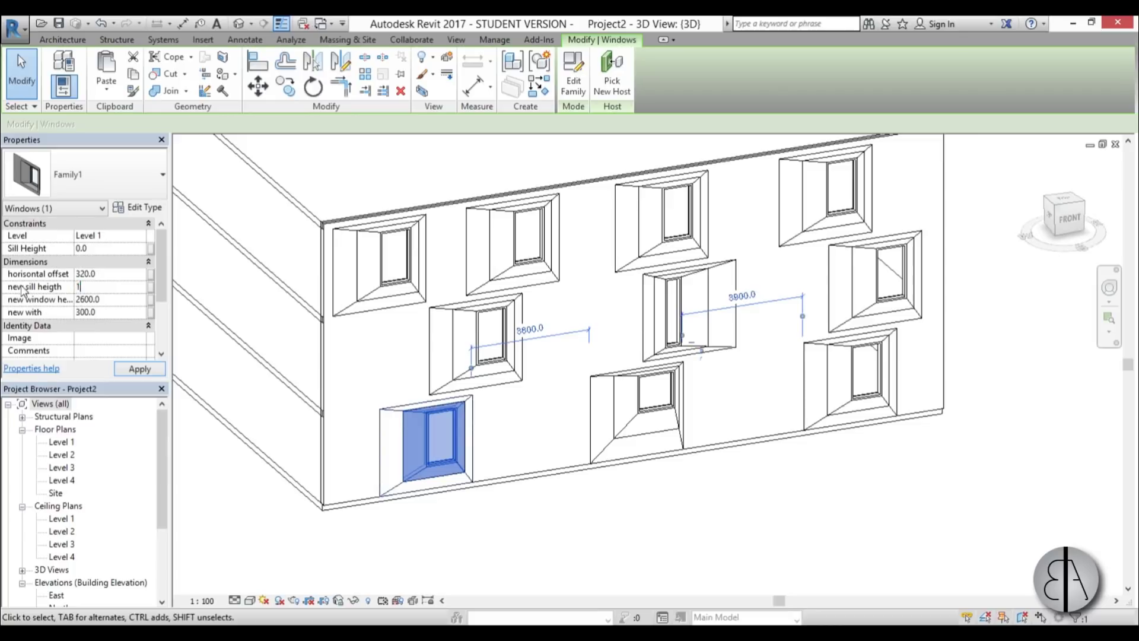
click(105, 273)
text(1300)
click(140, 368)
click(547, 529)
- On Level 3, set the first window's new sill heigth to 1000 and the second window's horisontal offset to 1300, counting from the left
click(388, 266)
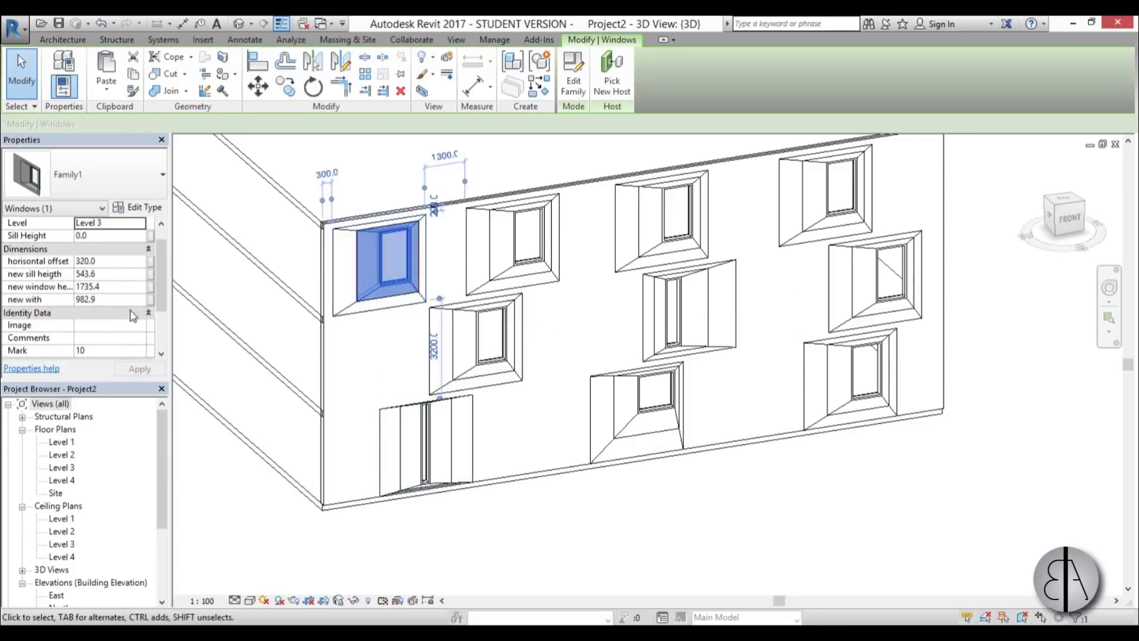
click(117, 272)
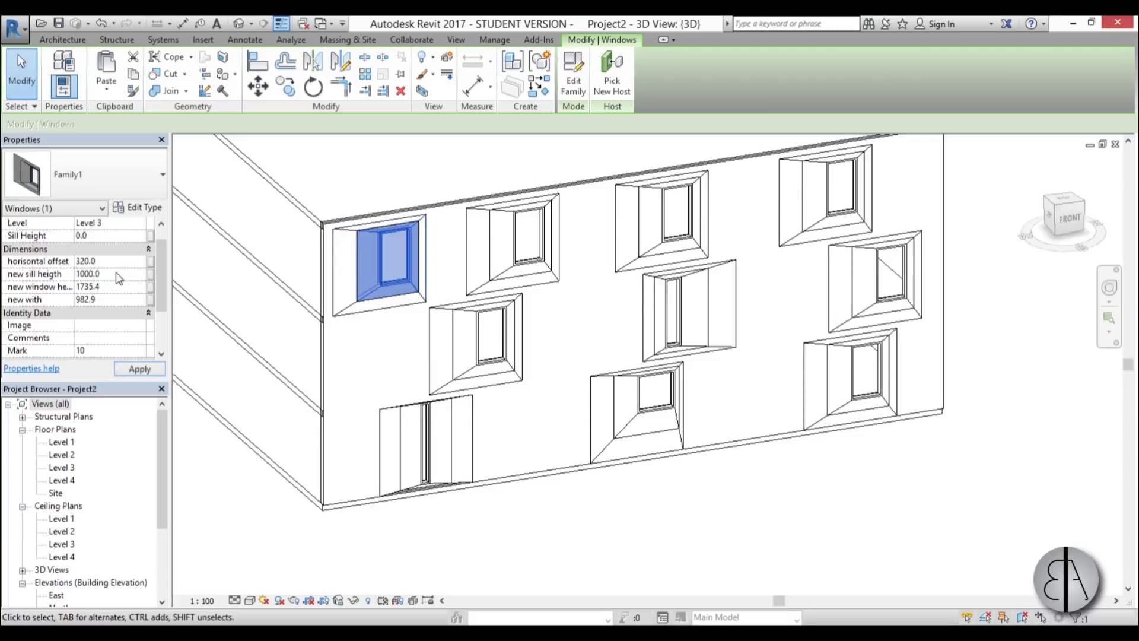
click(516, 249)
click(110, 261)
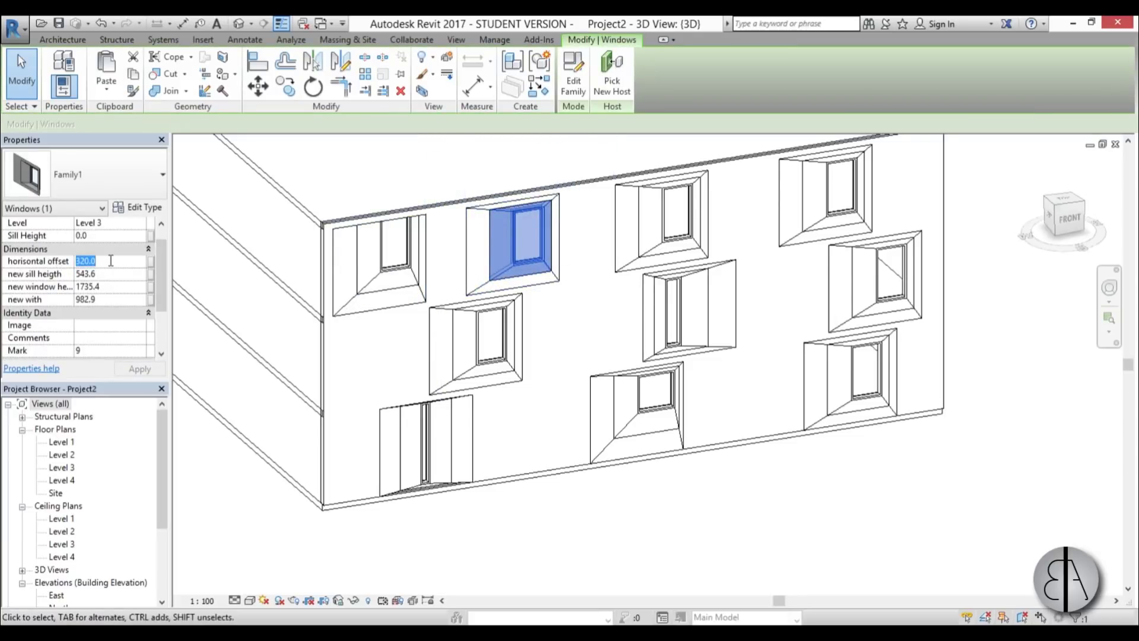
text(1300)
key(Escape)
- For the rightmost Level 3 window, set new with to 400 and new window heigth to 600
middle_drag(595, 330, 553, 339)
click(555, 338)
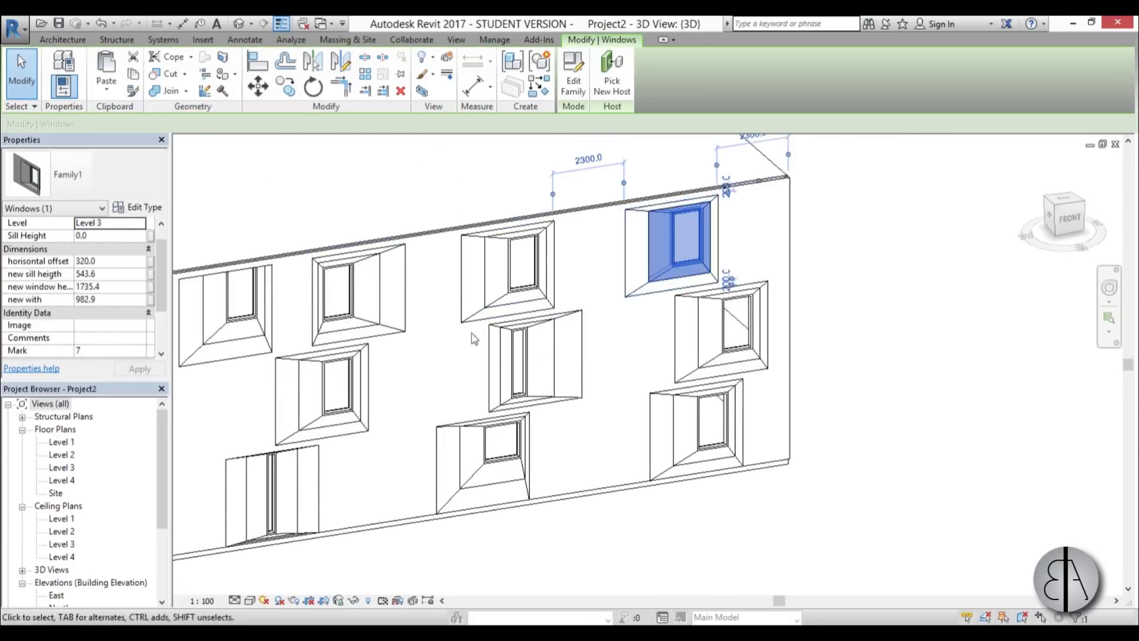
click(115, 299)
text(400)
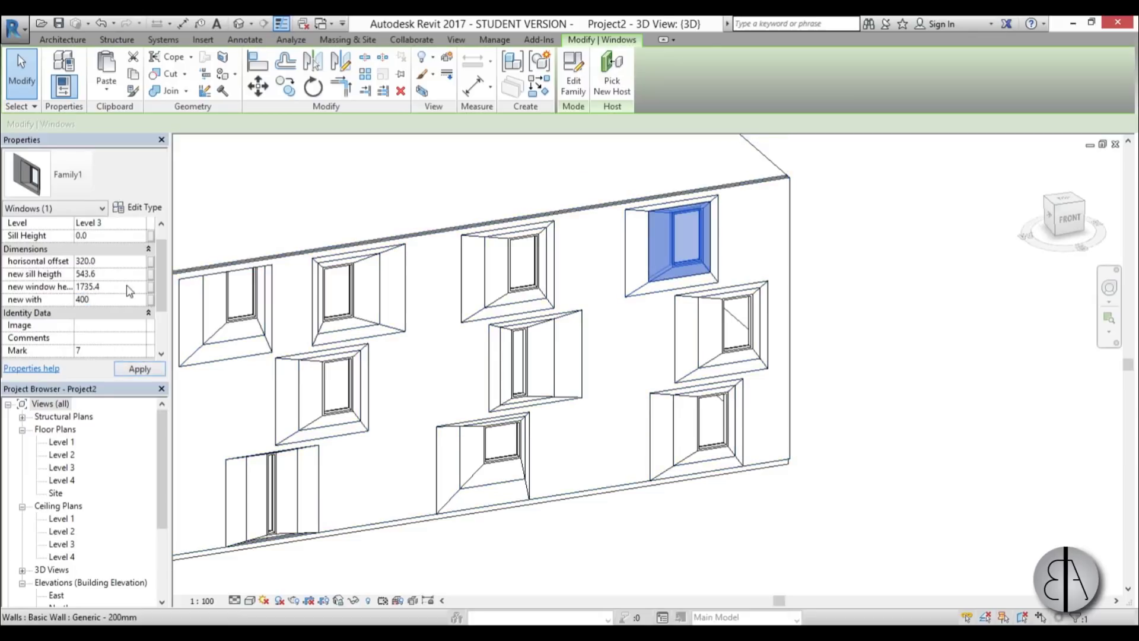
click(128, 286)
text(600)
- Set the rightmost Level 3 window's new sill heigth to 1050, adjust its horisontal offset, and deselect it
click(111, 273)
text(1050)
click(110, 261)
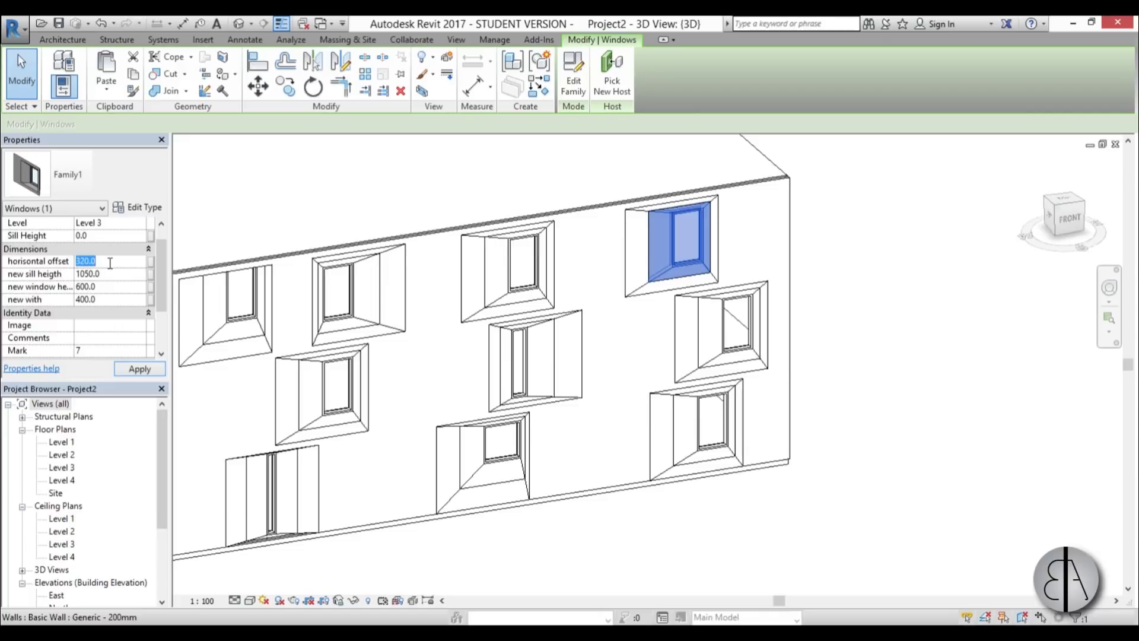
click(649, 356)
middle_drag(649, 356, 720, 543)
middle_drag(412, 371, 423, 369)
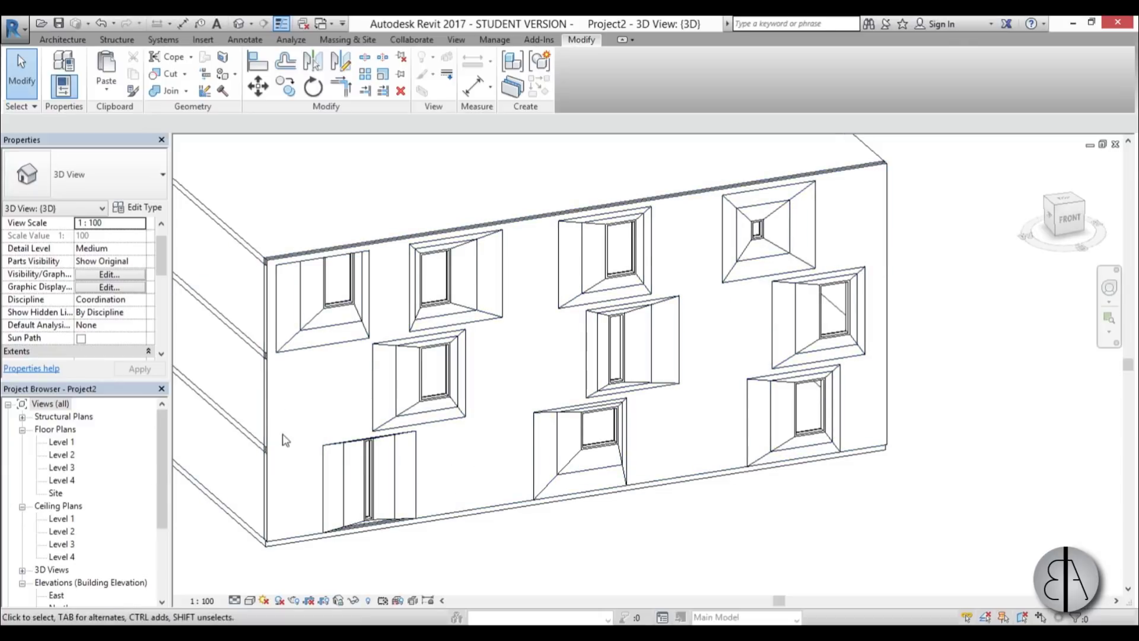
- Open the project materials, search for "def", and select the Default material
click(490, 40)
click(63, 69)
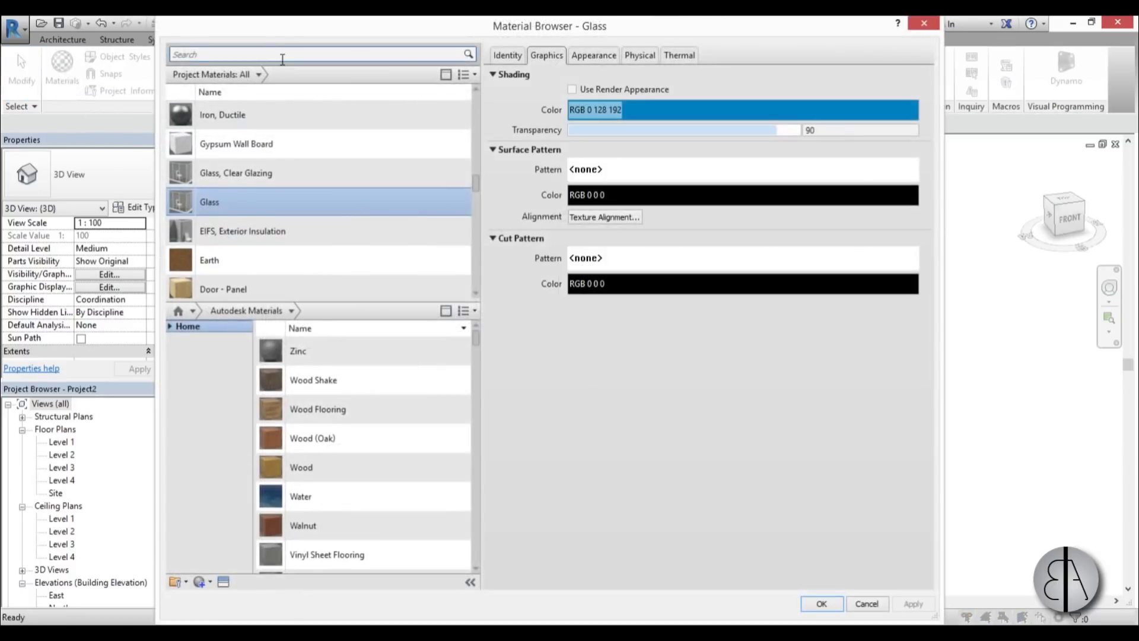
click(282, 55)
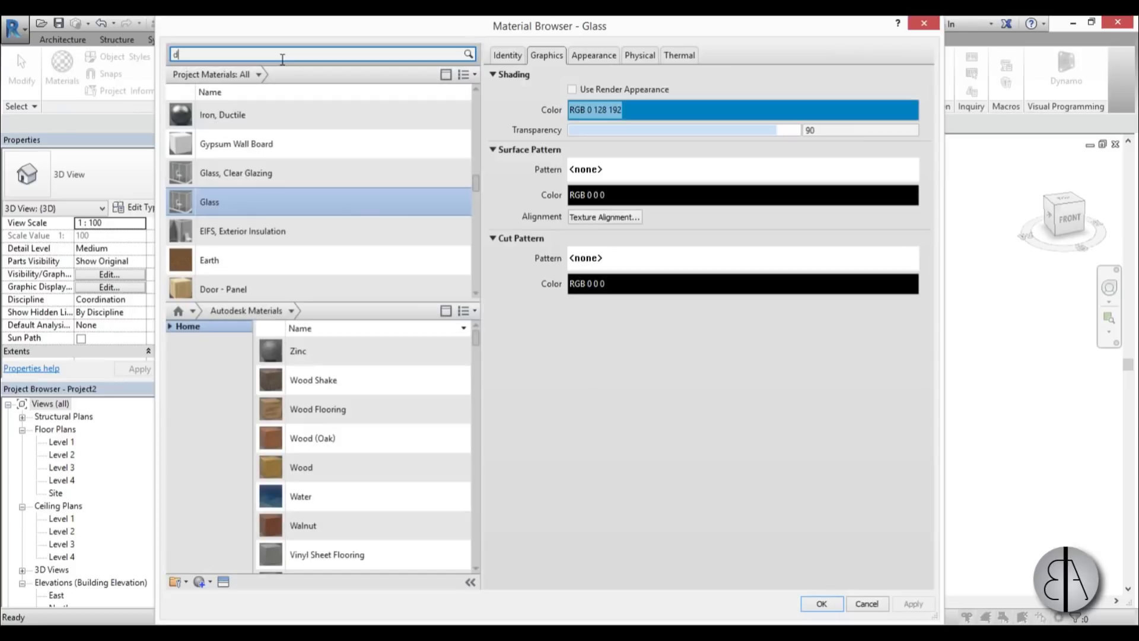
text(def)
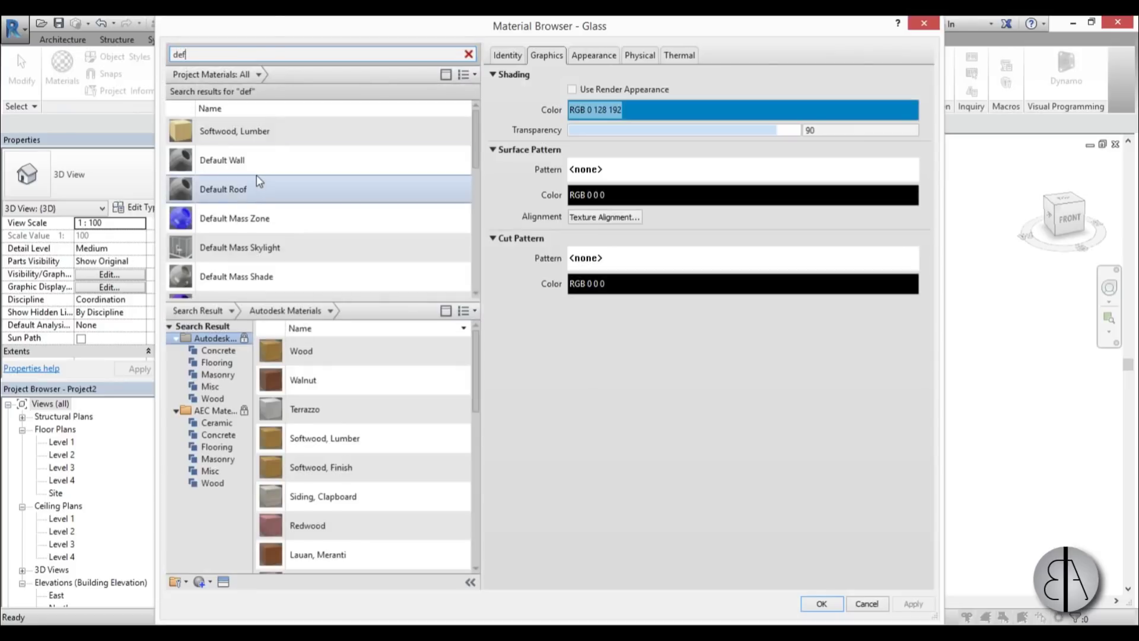
scroll(257, 174, down, 3)
scroll(255, 181, down, 1)
click(248, 197)
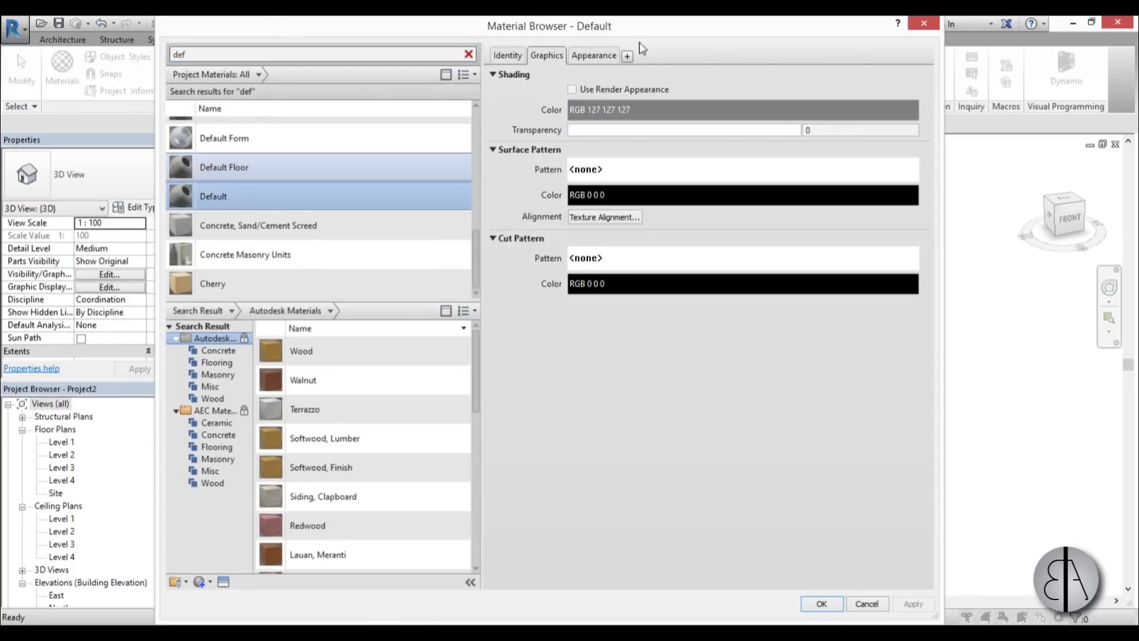
- Set the Default material's generic appearance color to white, RGB 255 255 255
click(593, 54)
click(773, 207)
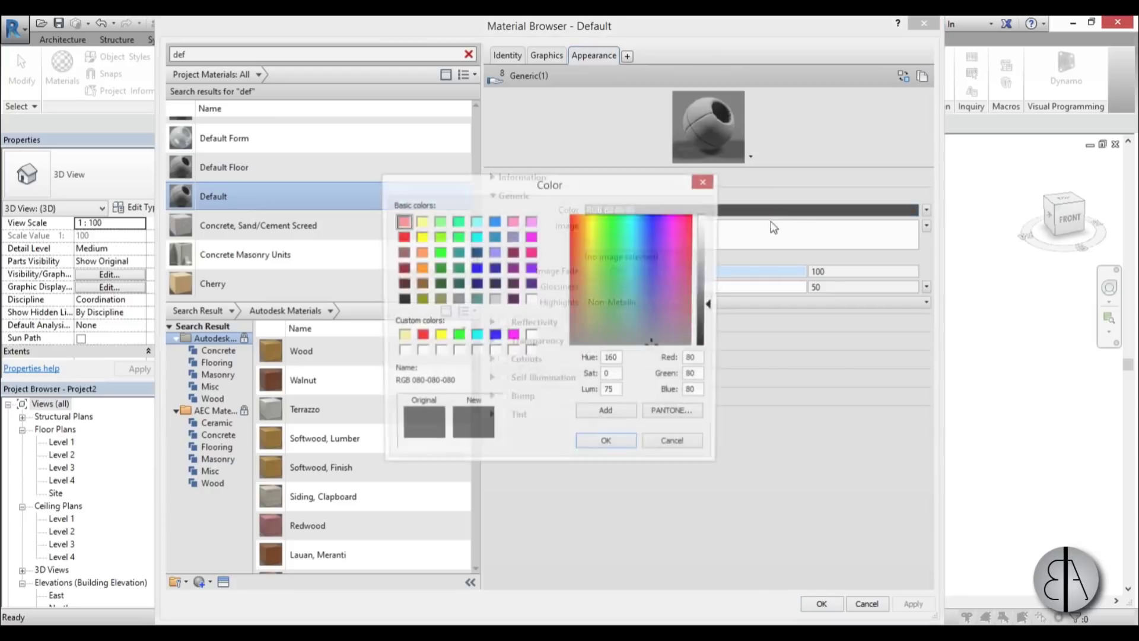
drag(710, 299, 710, 220)
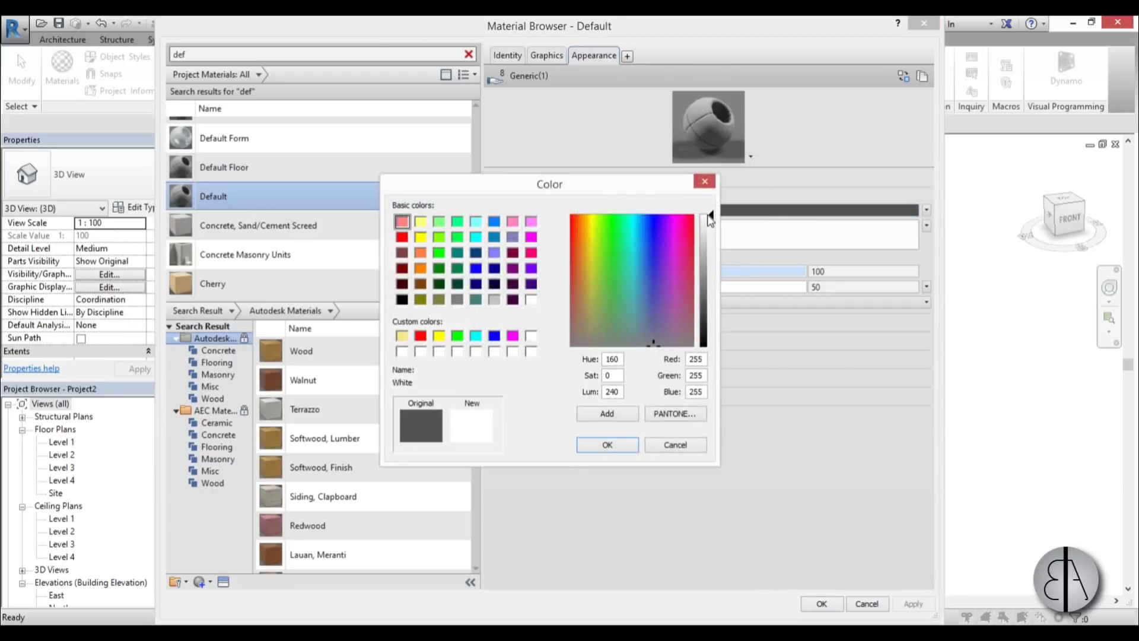
click(595, 451)
- Set the Default material's shading color to RGB 255 255 255, apply the changes, and close the material editor
click(505, 54)
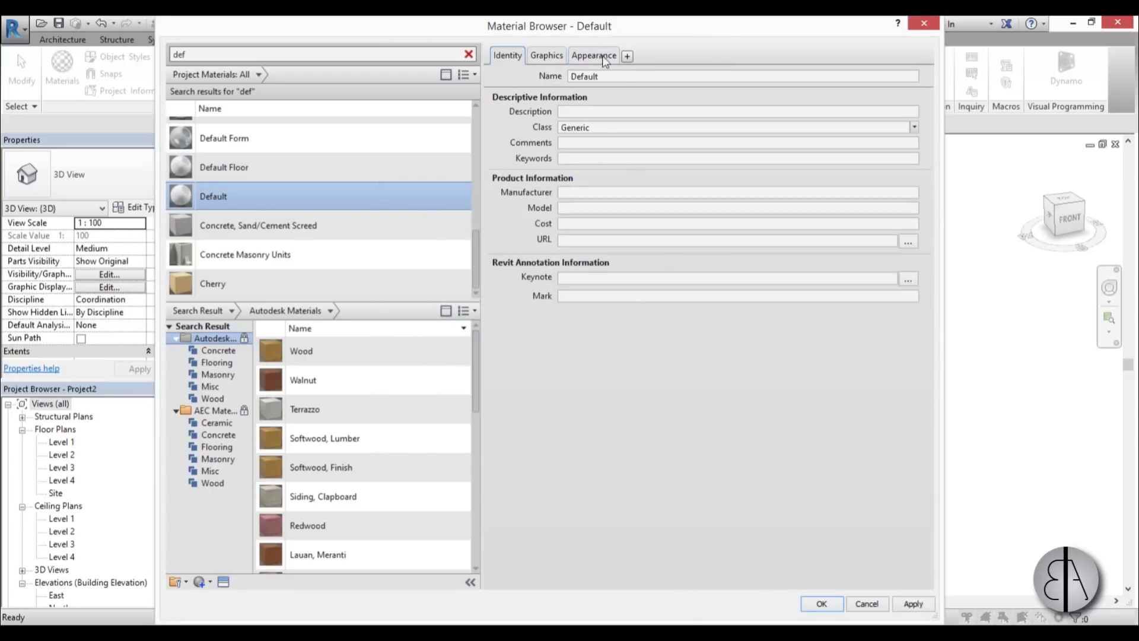
click(551, 56)
click(619, 107)
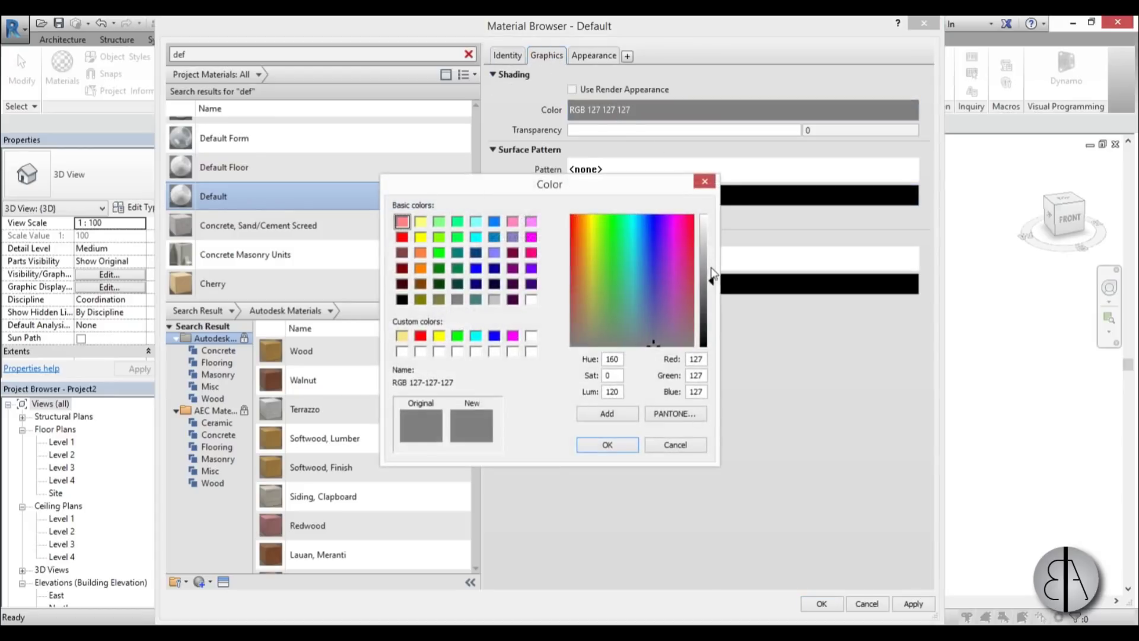
drag(712, 274, 710, 220)
click(607, 445)
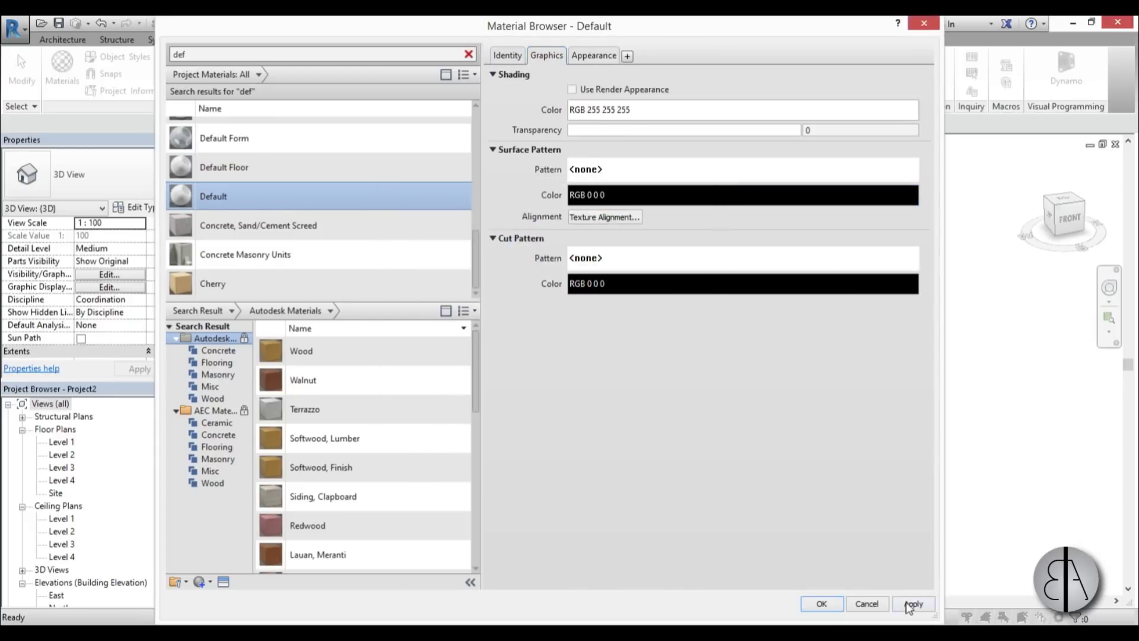
click(908, 603)
click(821, 603)
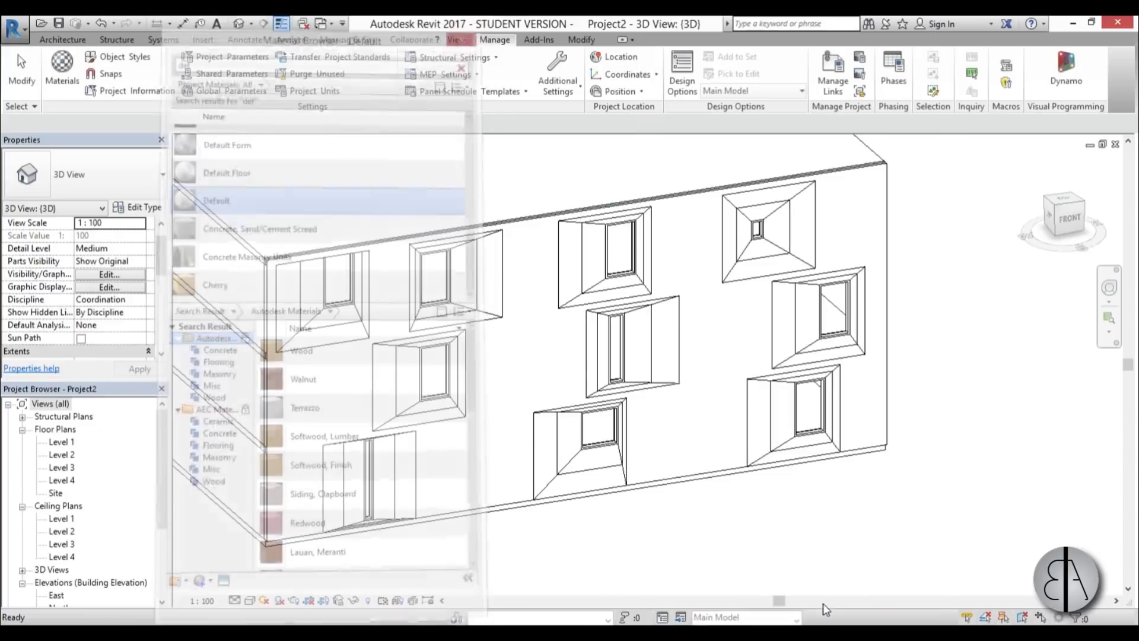
- Open the visual style choices for the 3D view
click(251, 600)
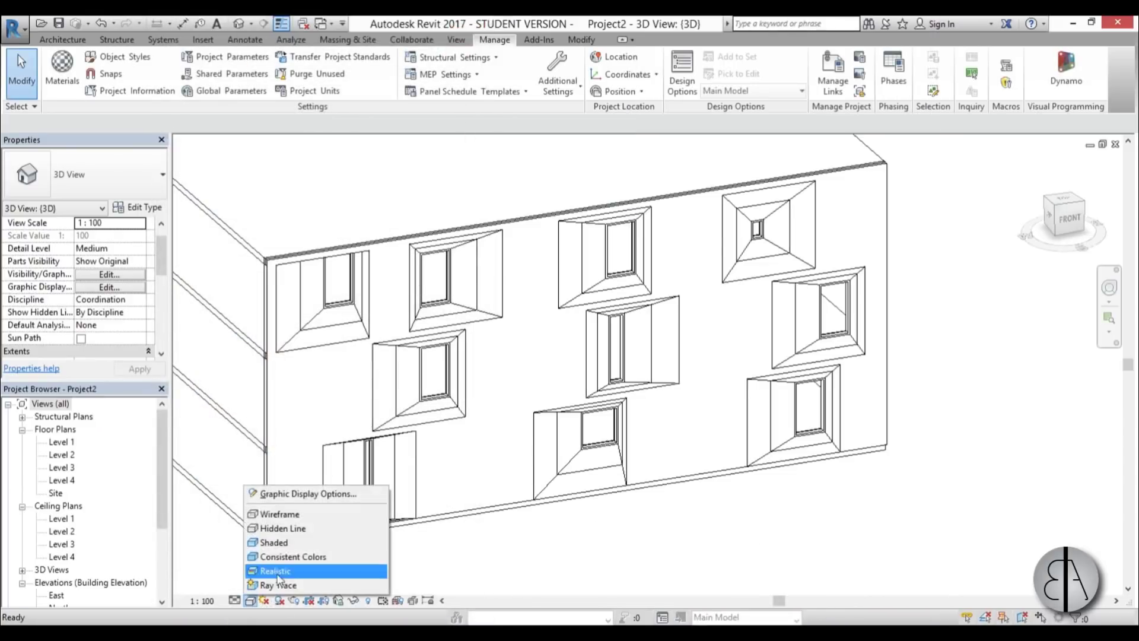